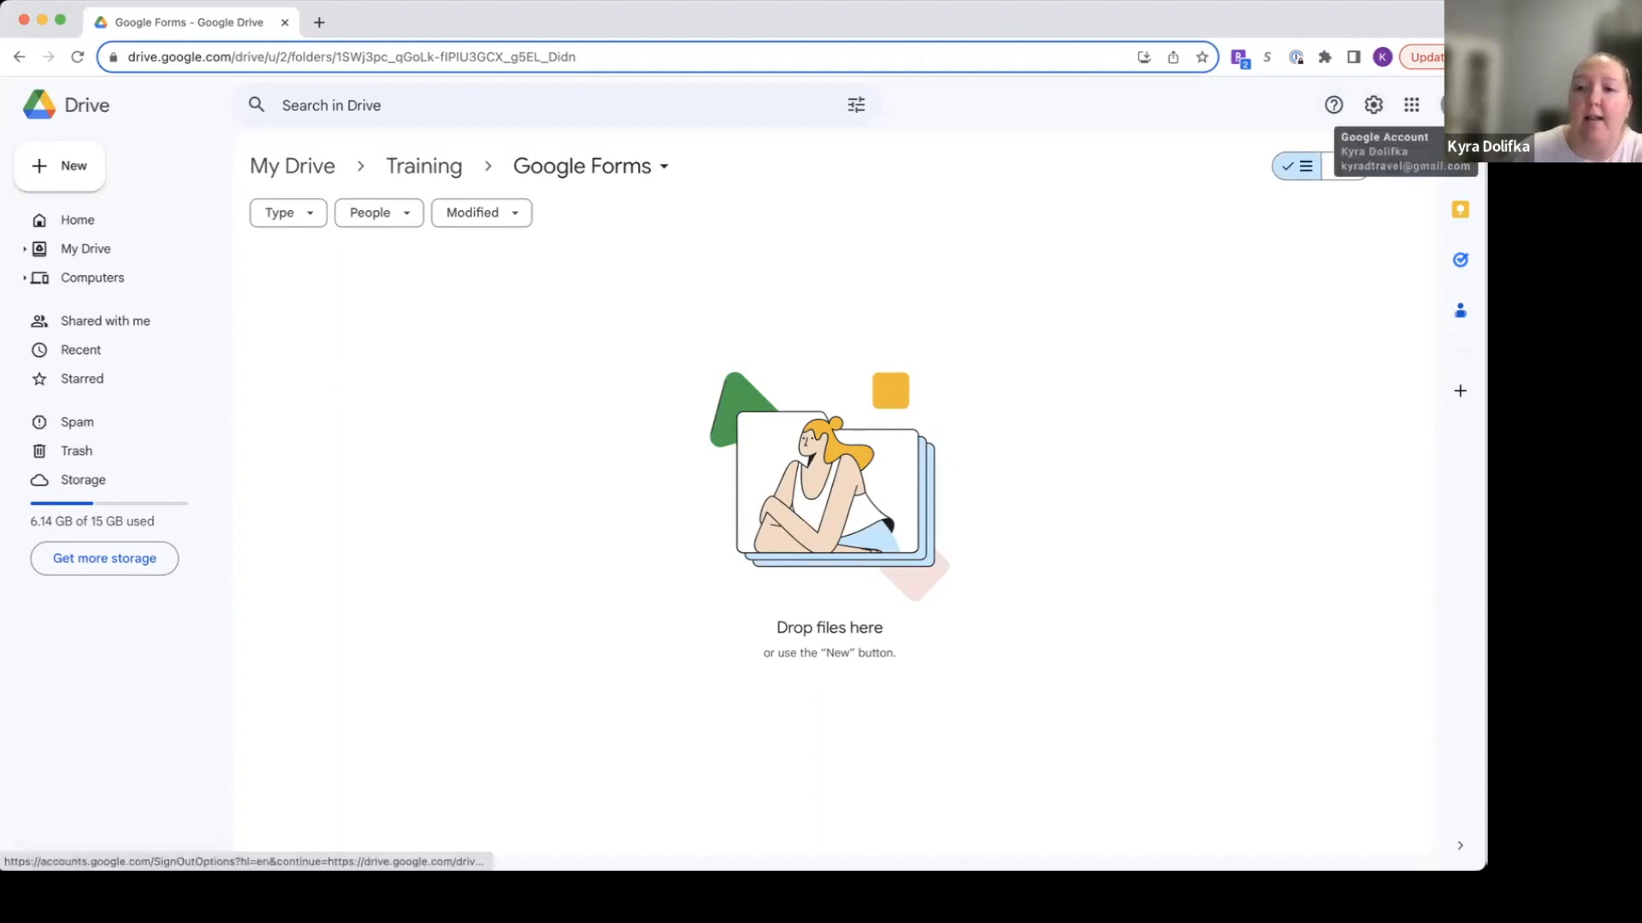
left_click(1411, 106)
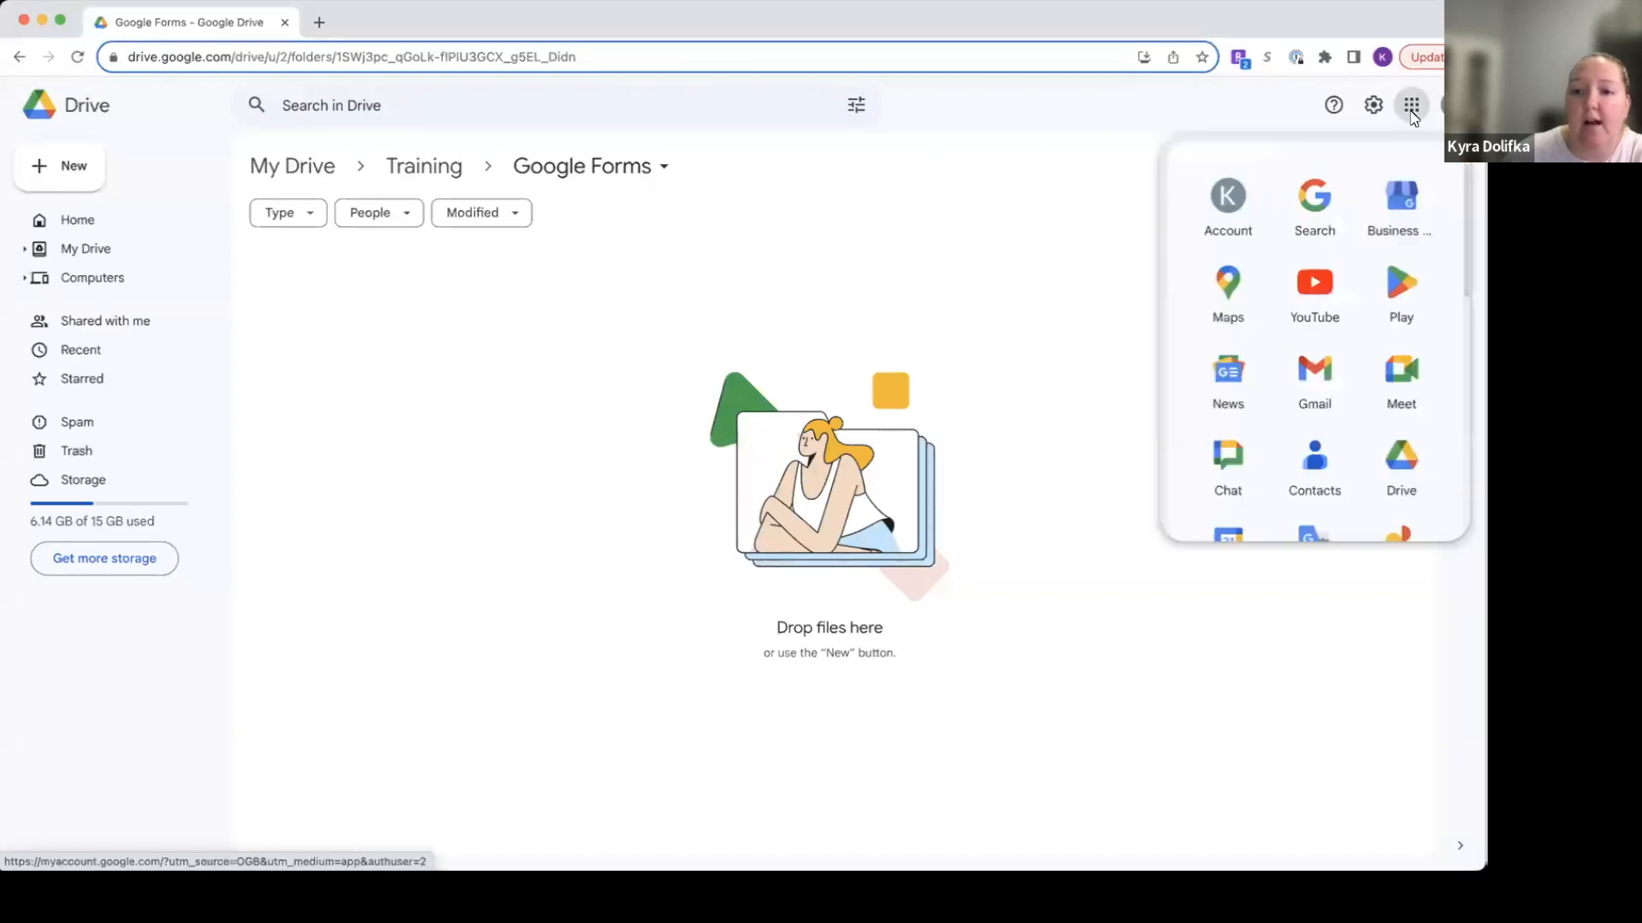
scroll(1396, 347, "down", 3)
scroll(1391, 348, "up", 3)
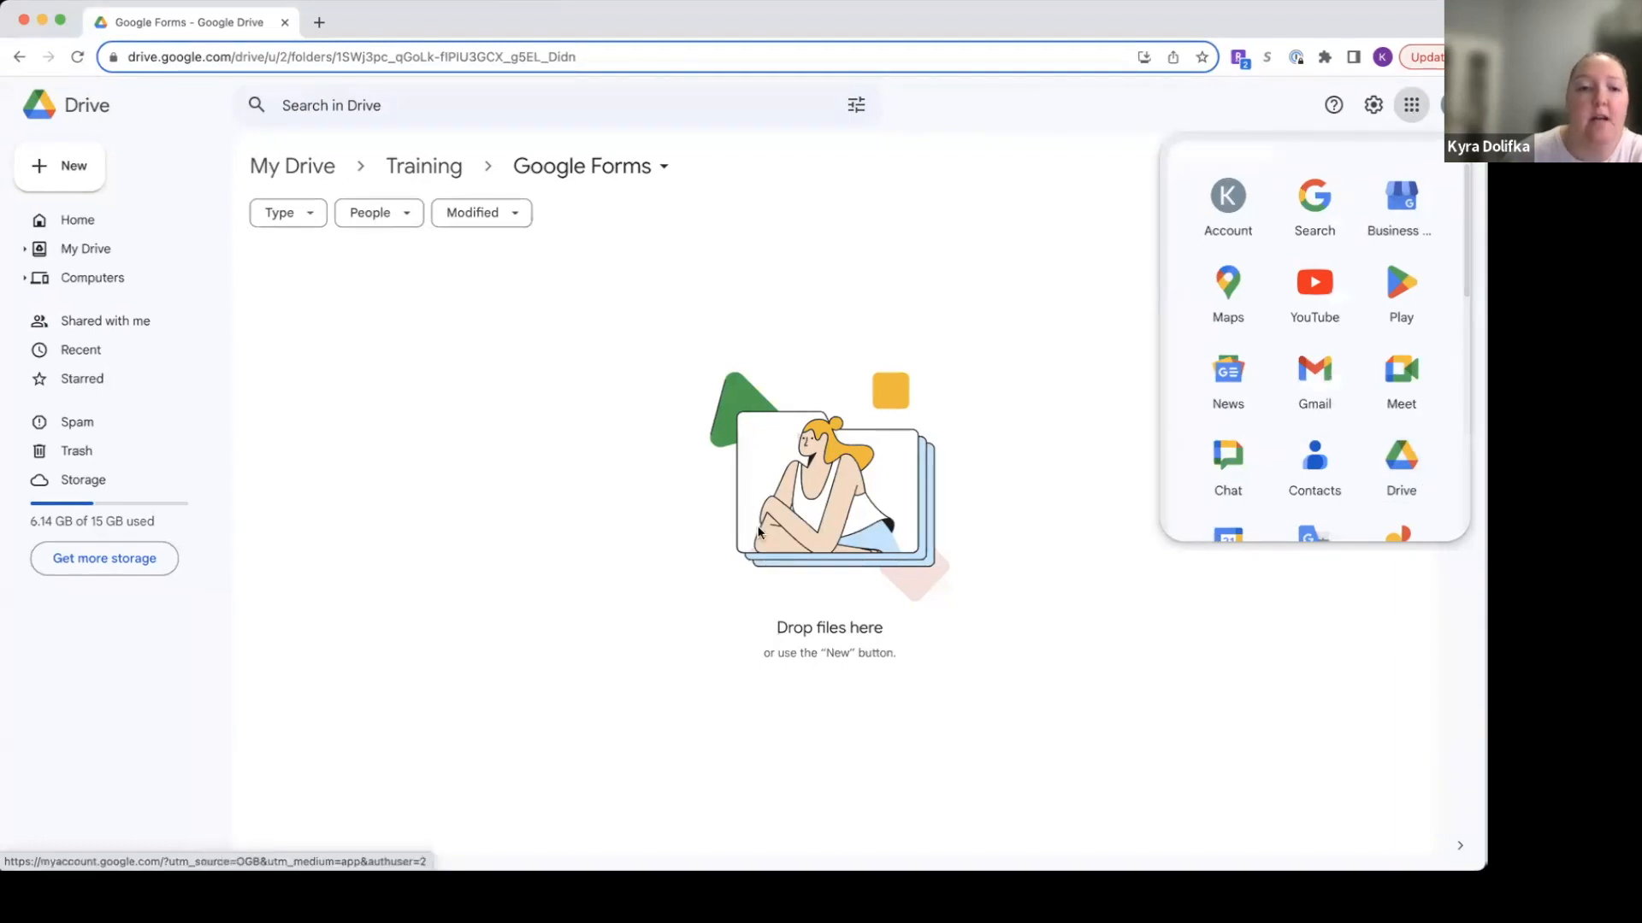
left_click(581, 530)
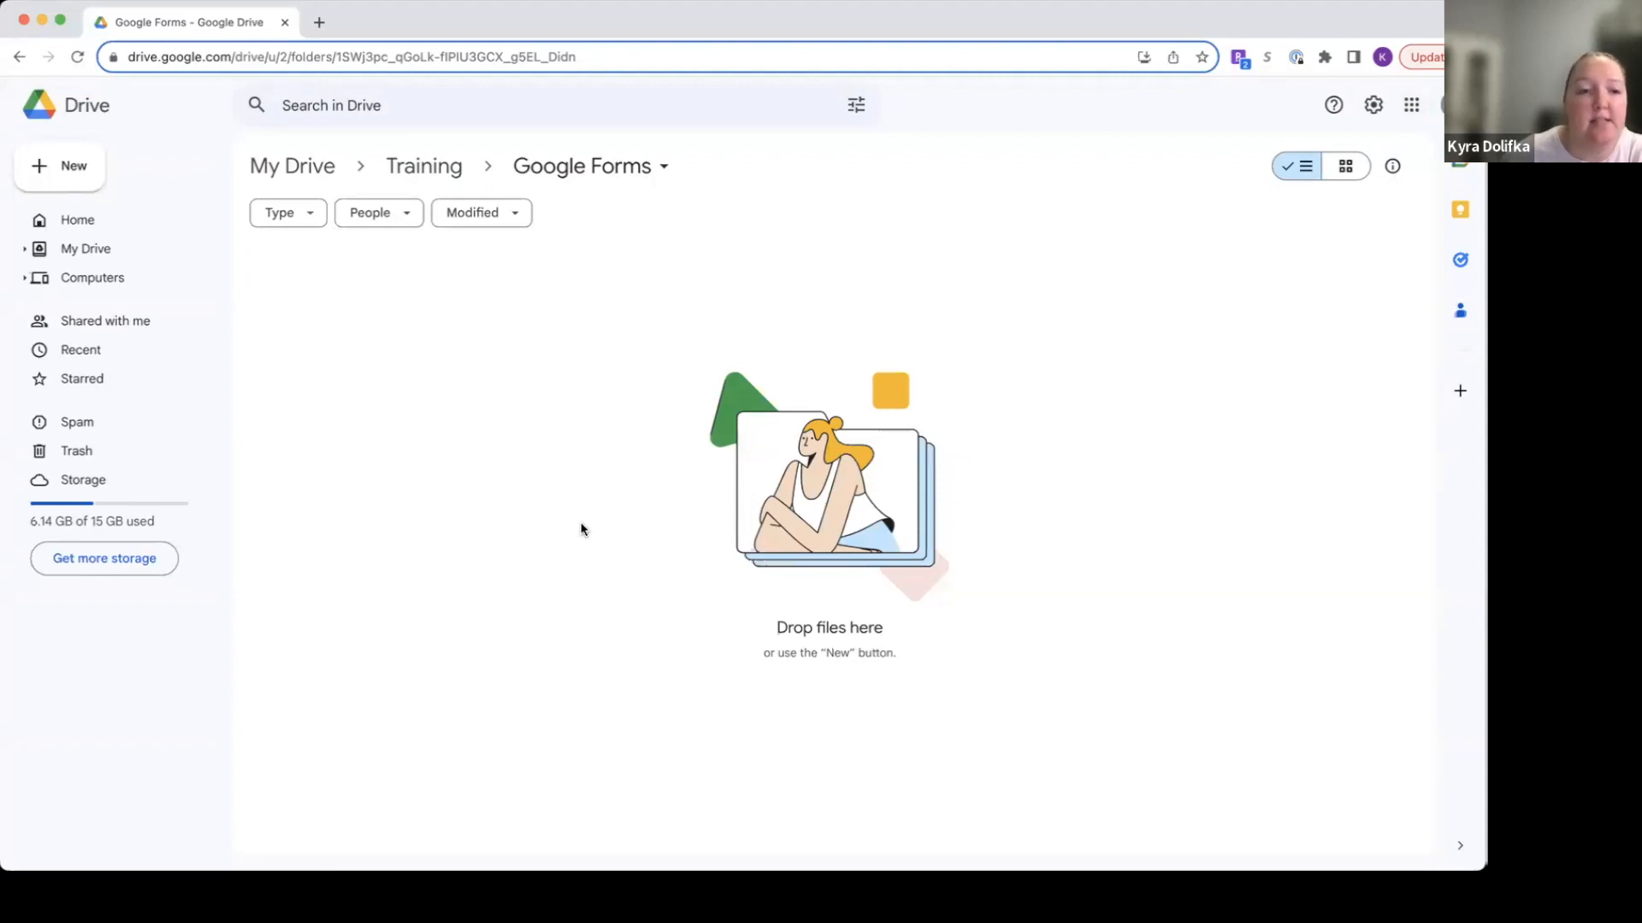
Create a blank Google Form in the Google Forms folder and title it "Travel Quote Request".
left_click(75, 168)
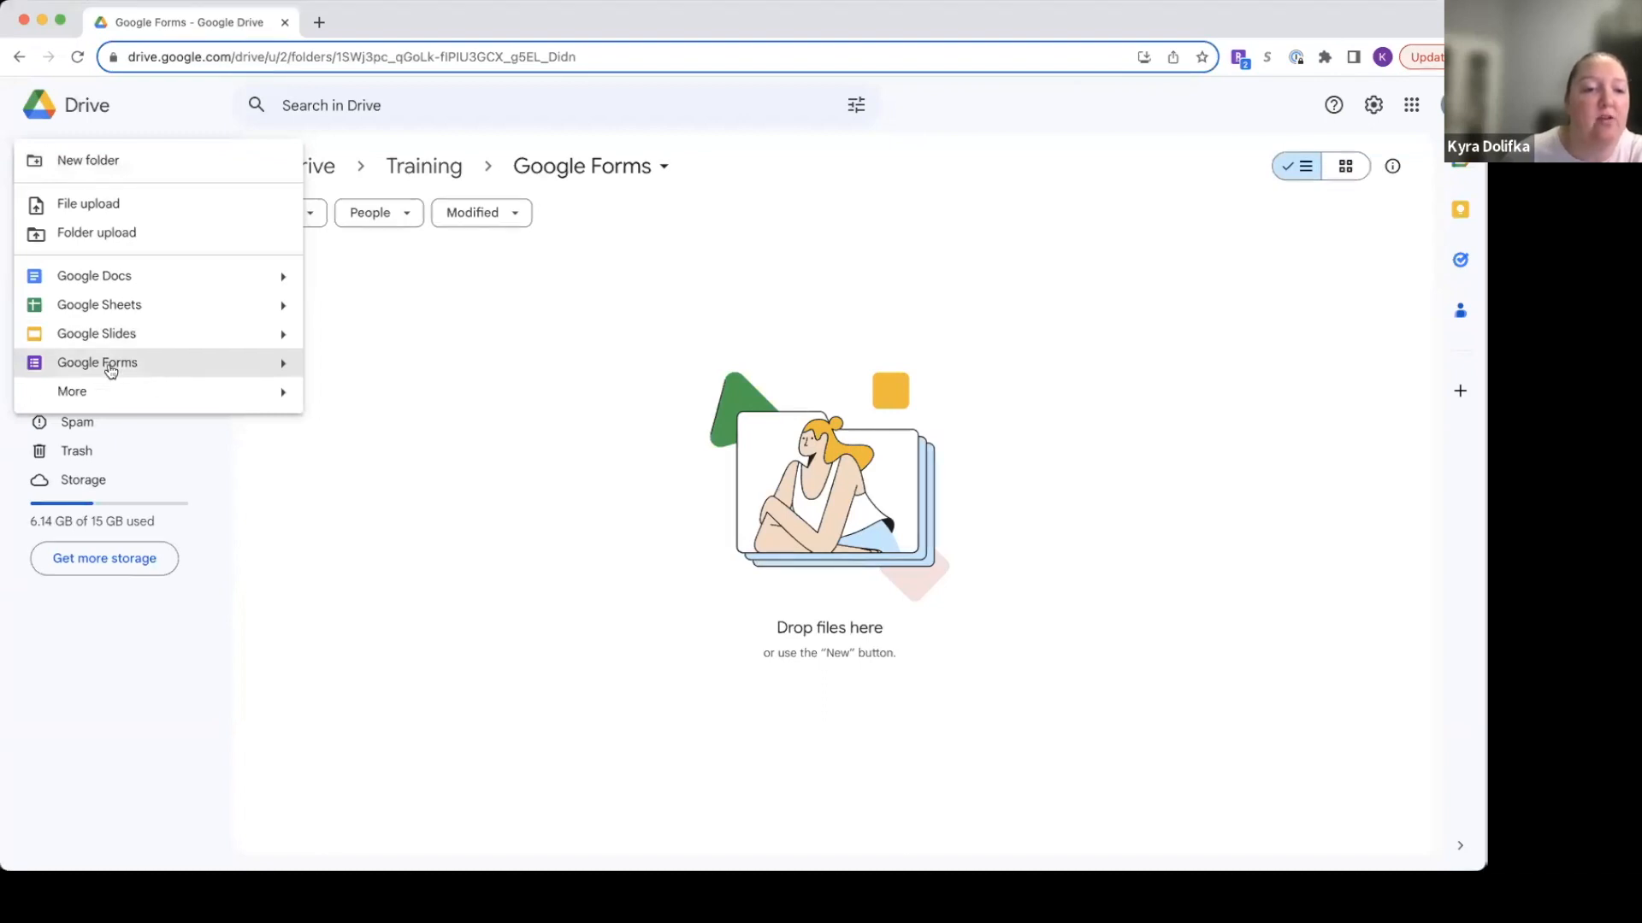
left_click(165, 373)
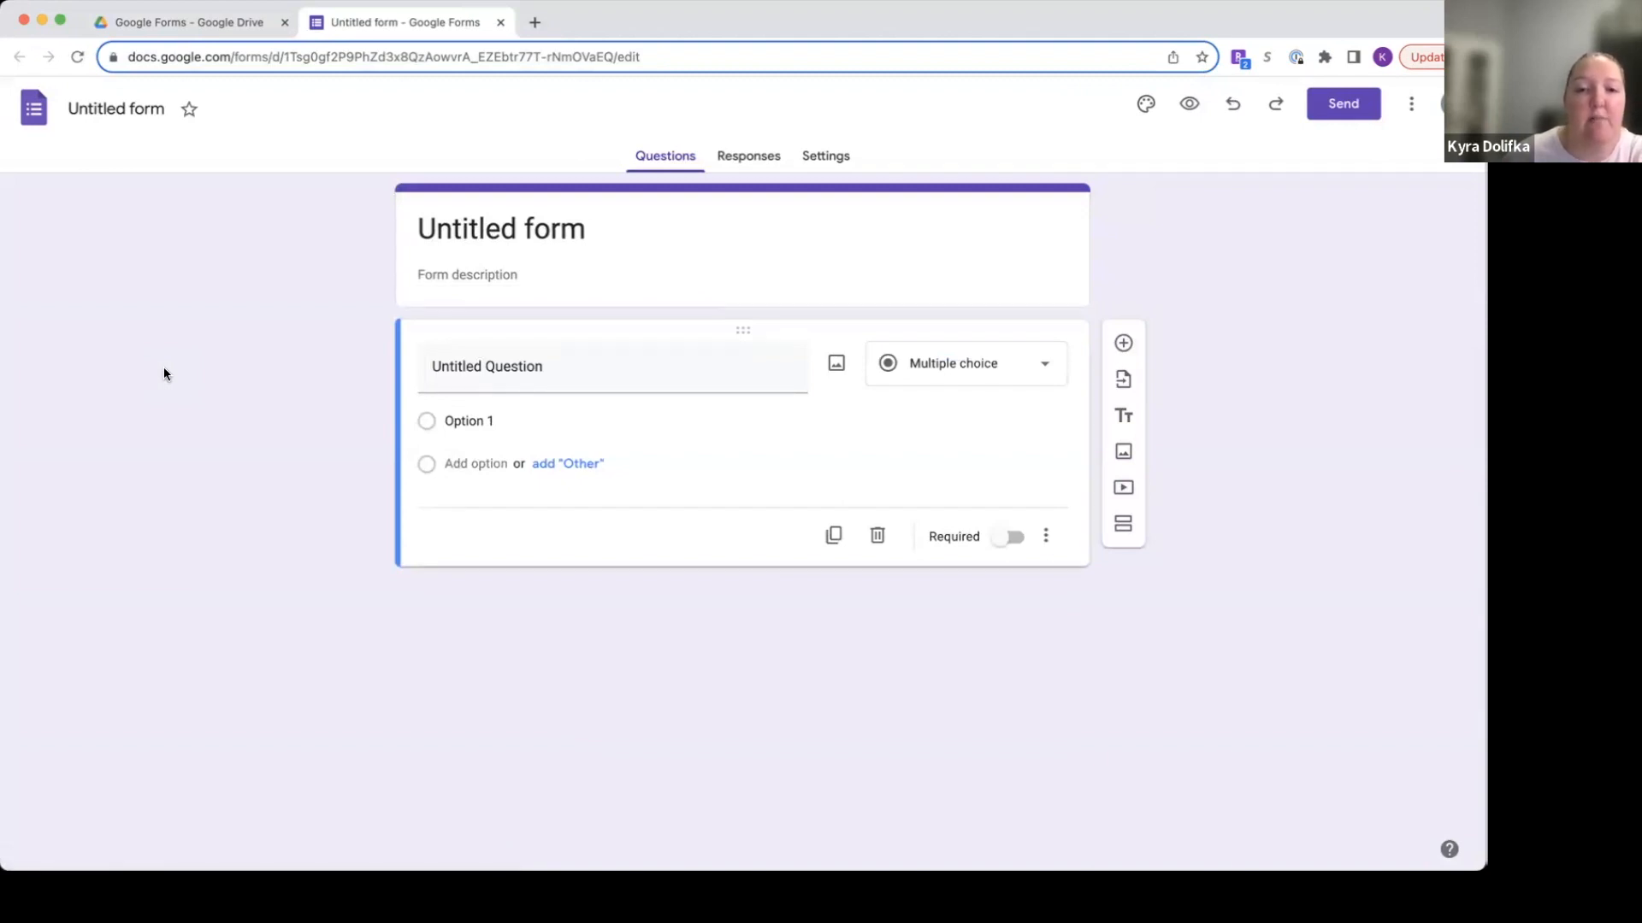
left_click(590, 225)
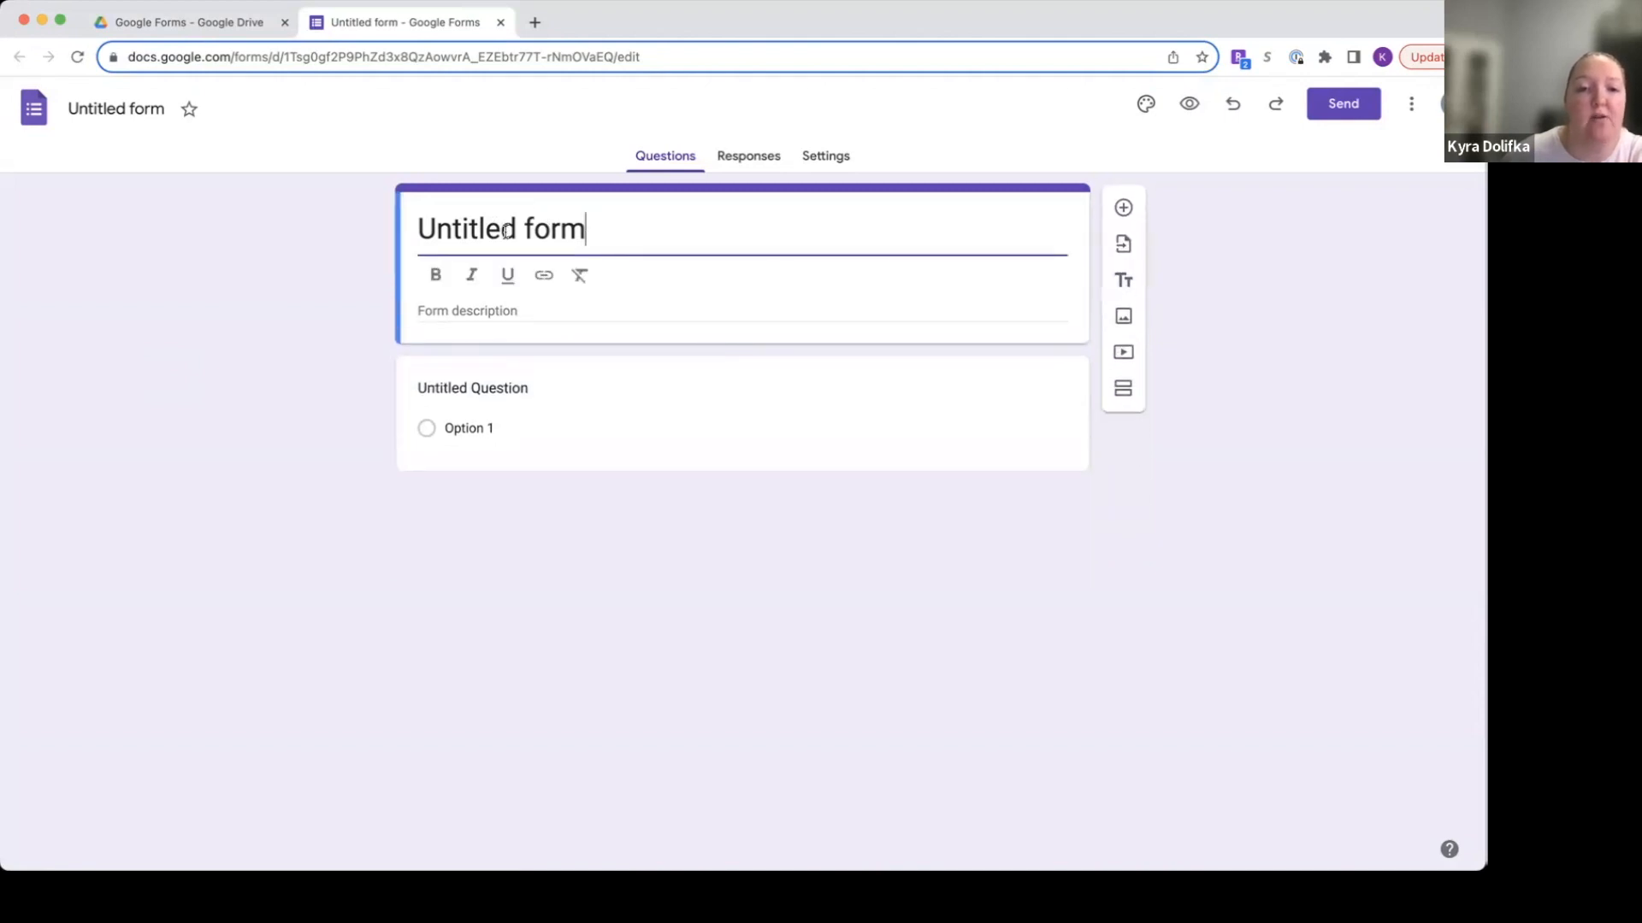
left_click_drag(590, 225, 419, 225)
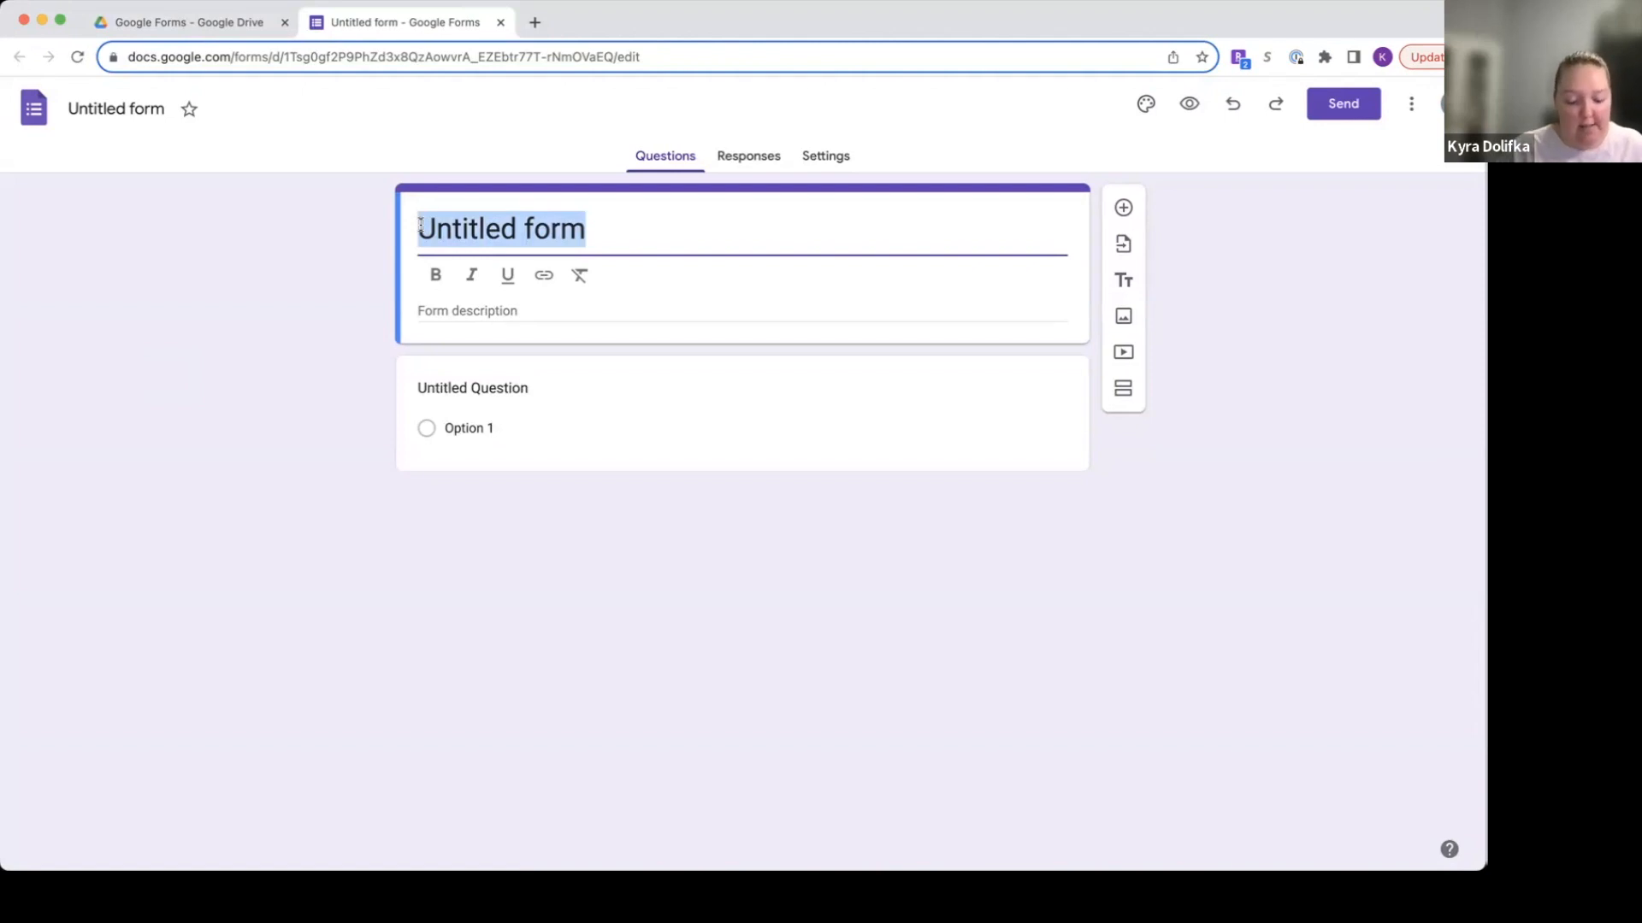
type("Quote ")
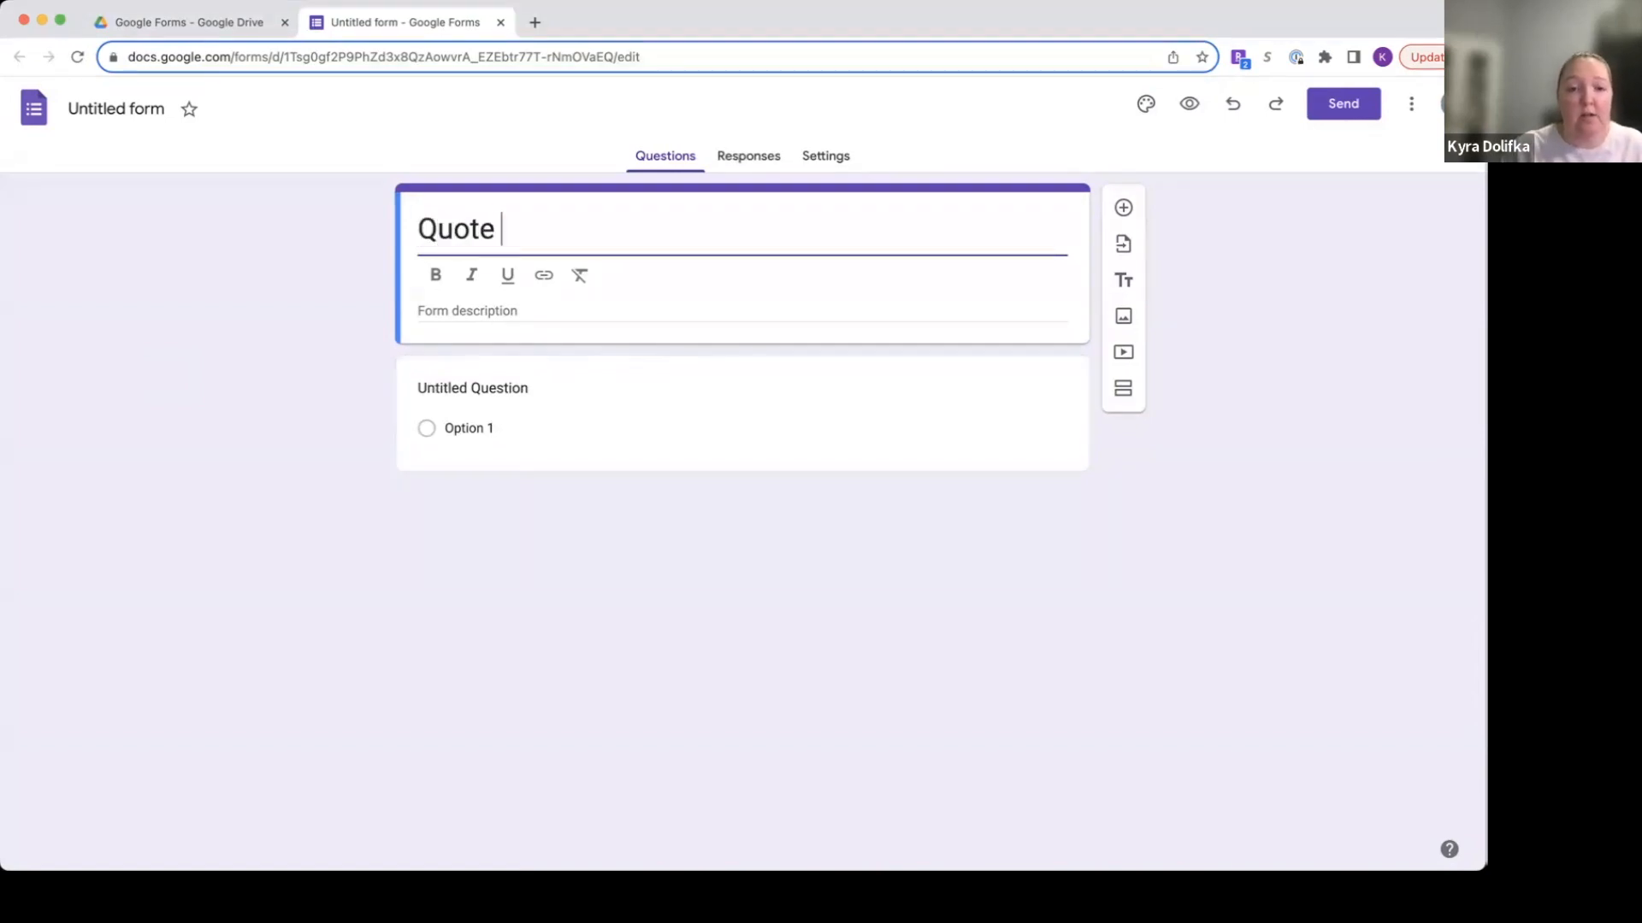
type("Request")
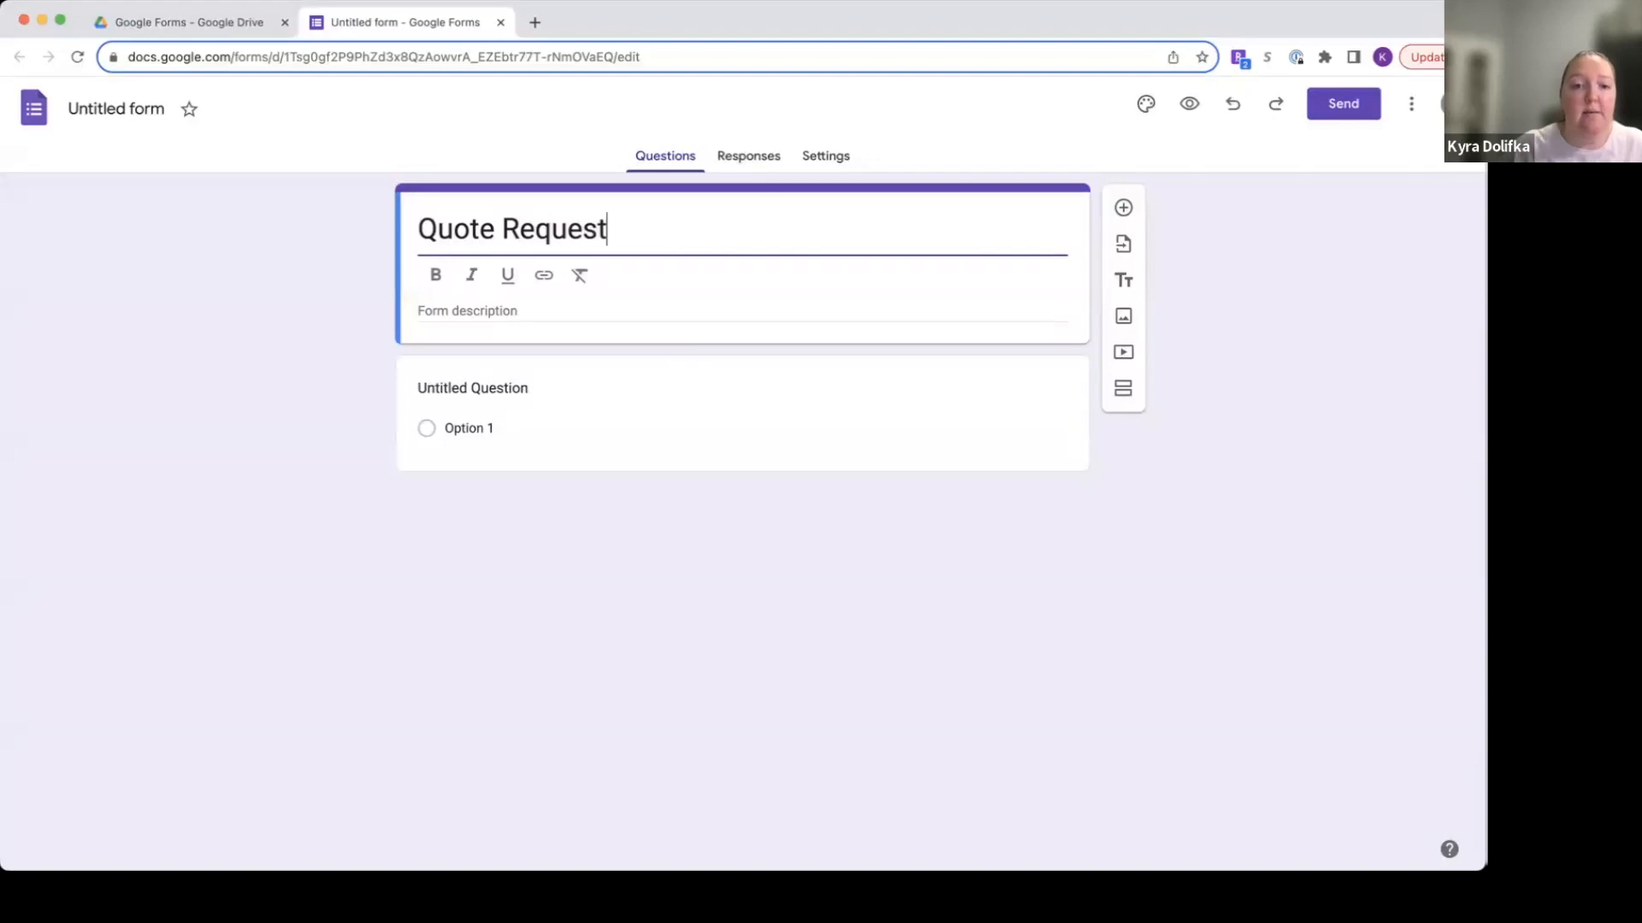
type("Travel")
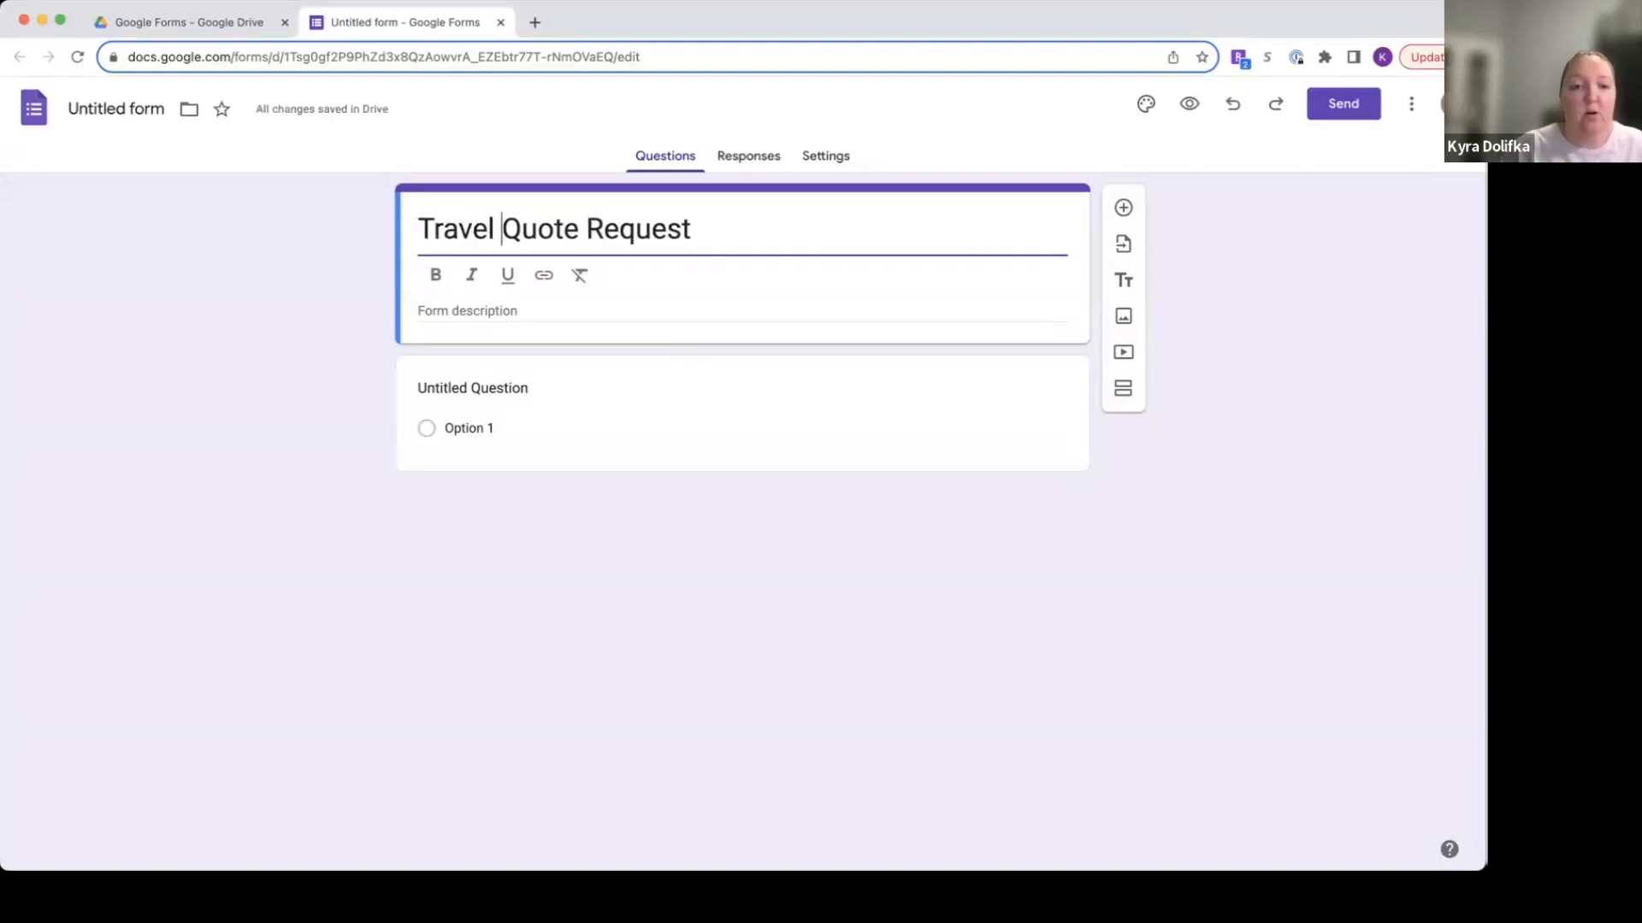
Add a description thanking people for contacting the travel agency, ending "We will be in contact in 48 business hours.", and name the form file "Travel Quote Request".
left_click(464, 311)
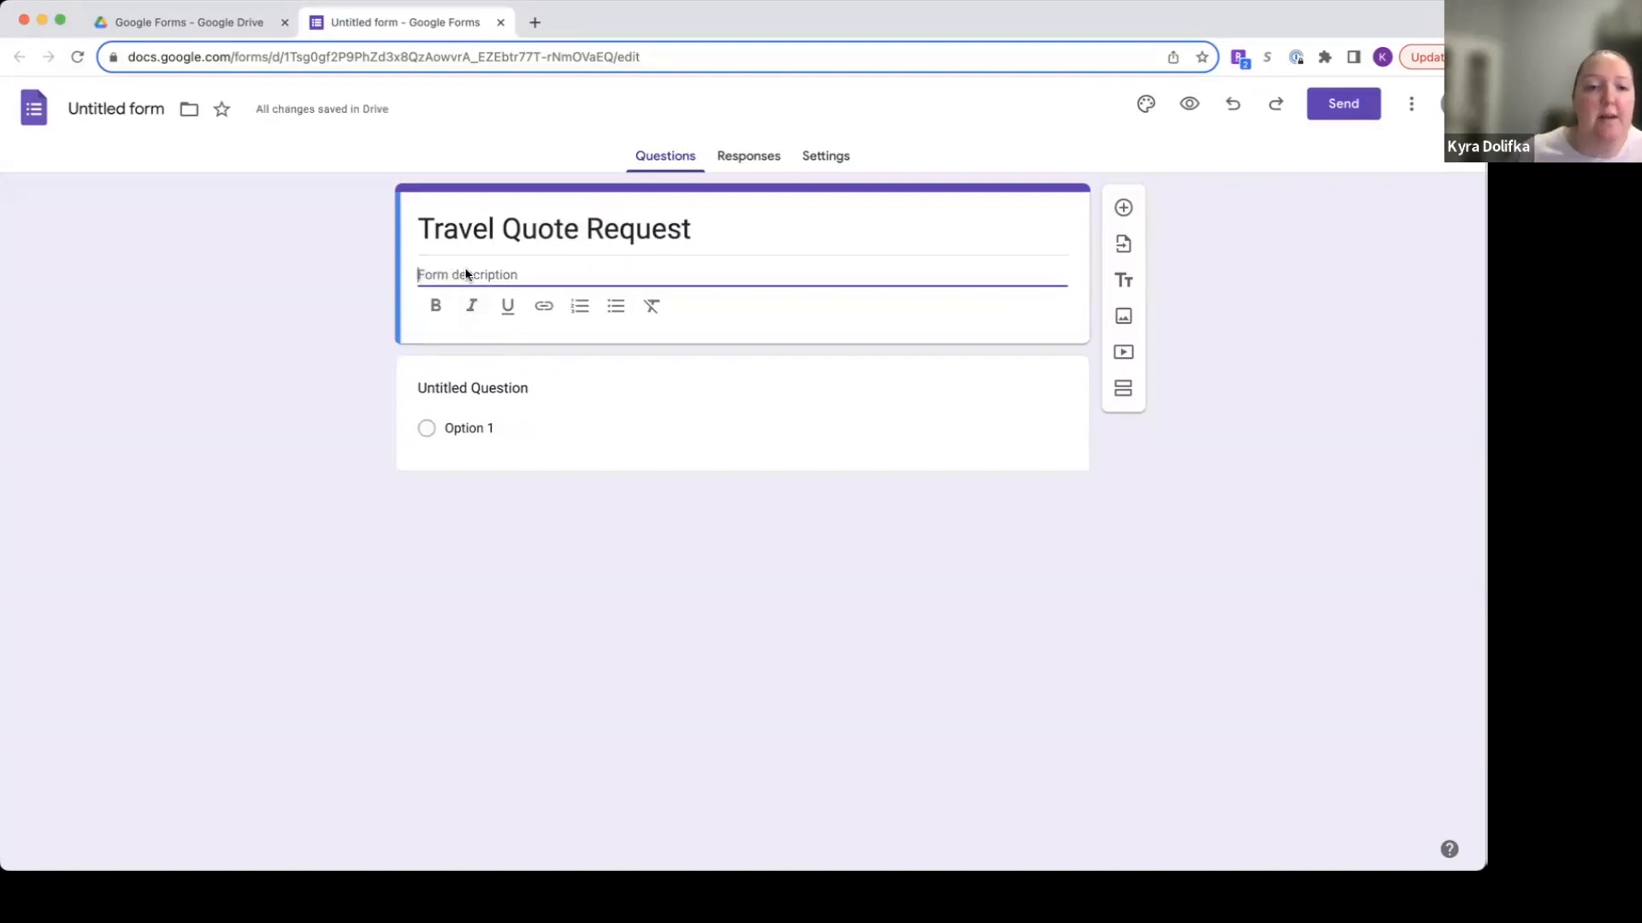
type("Thank you for contacting Kyra's Travel Agency")
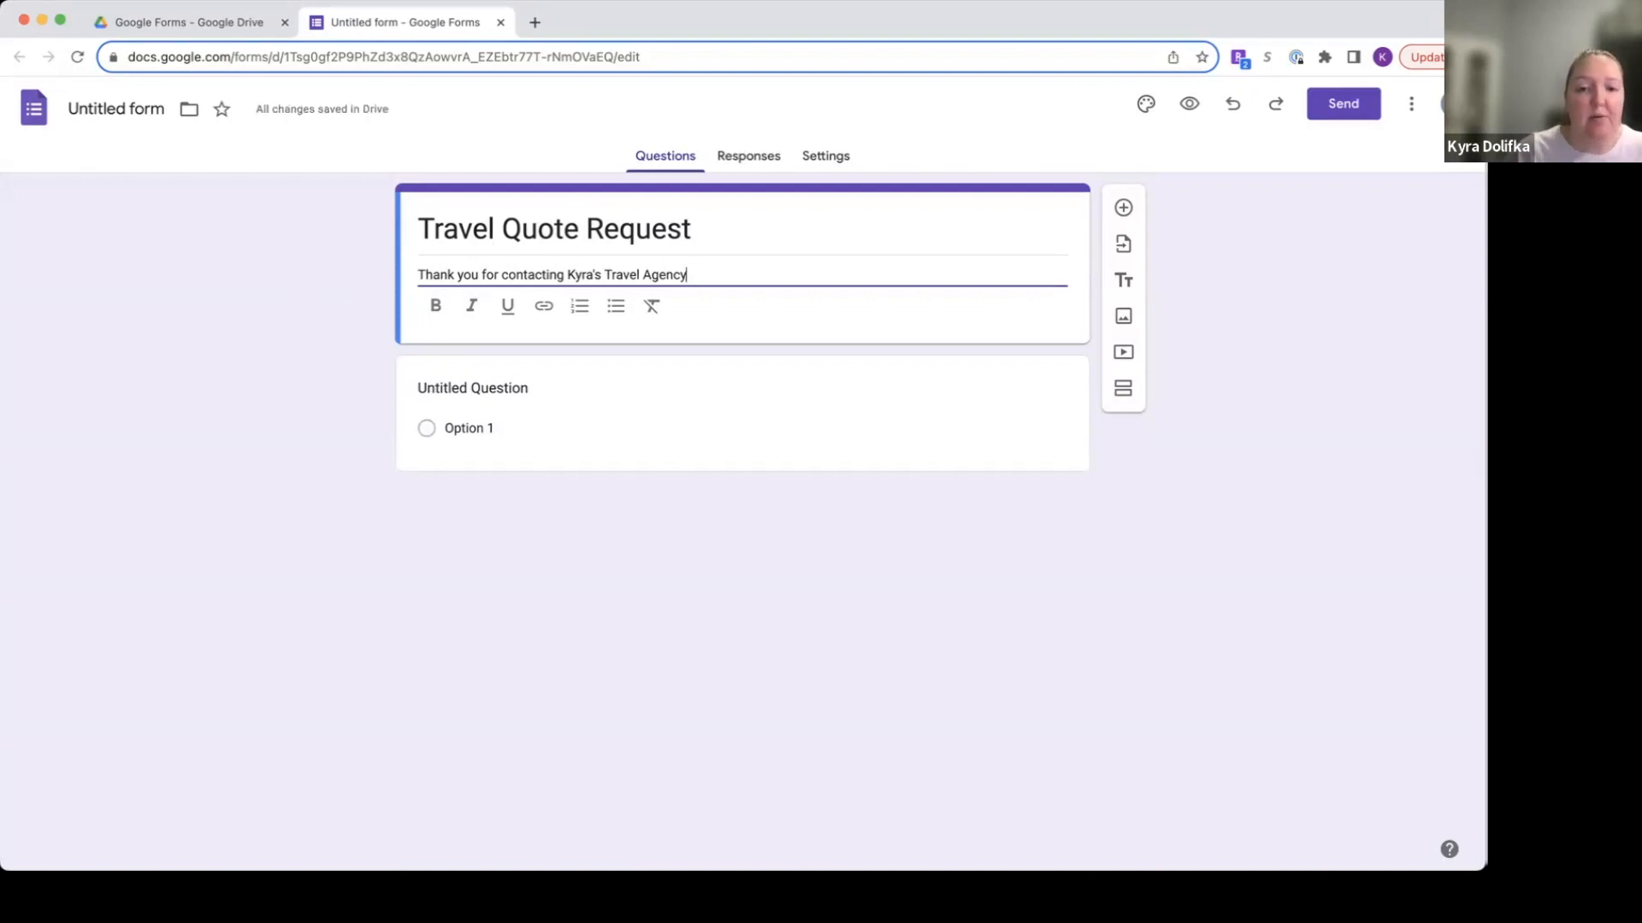
type("! ")
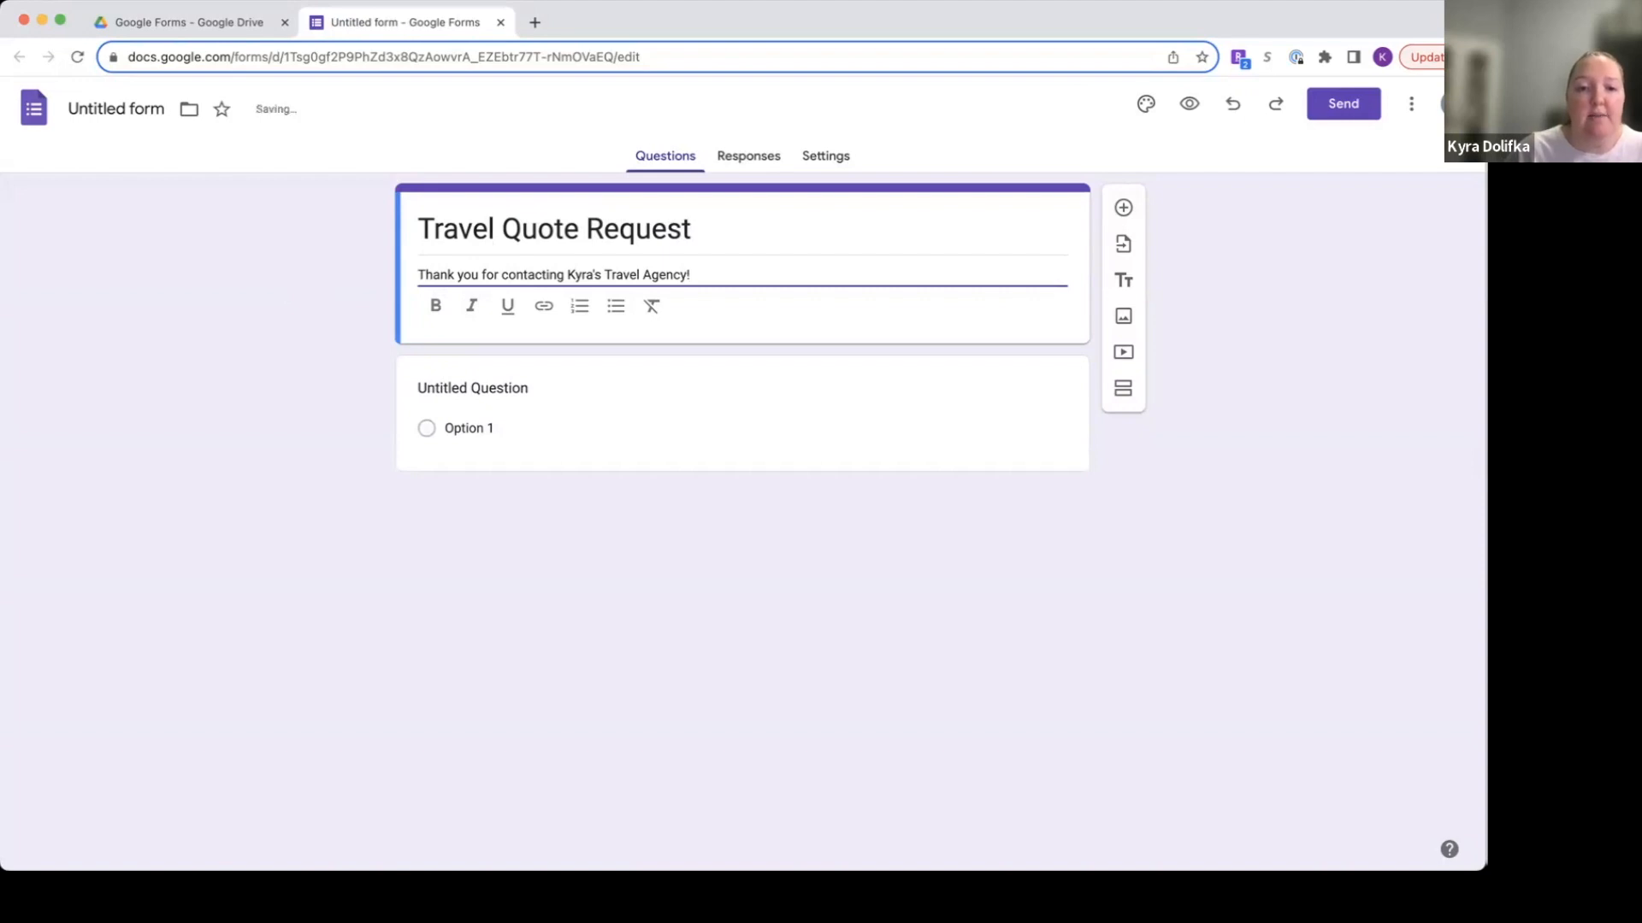
type("We")
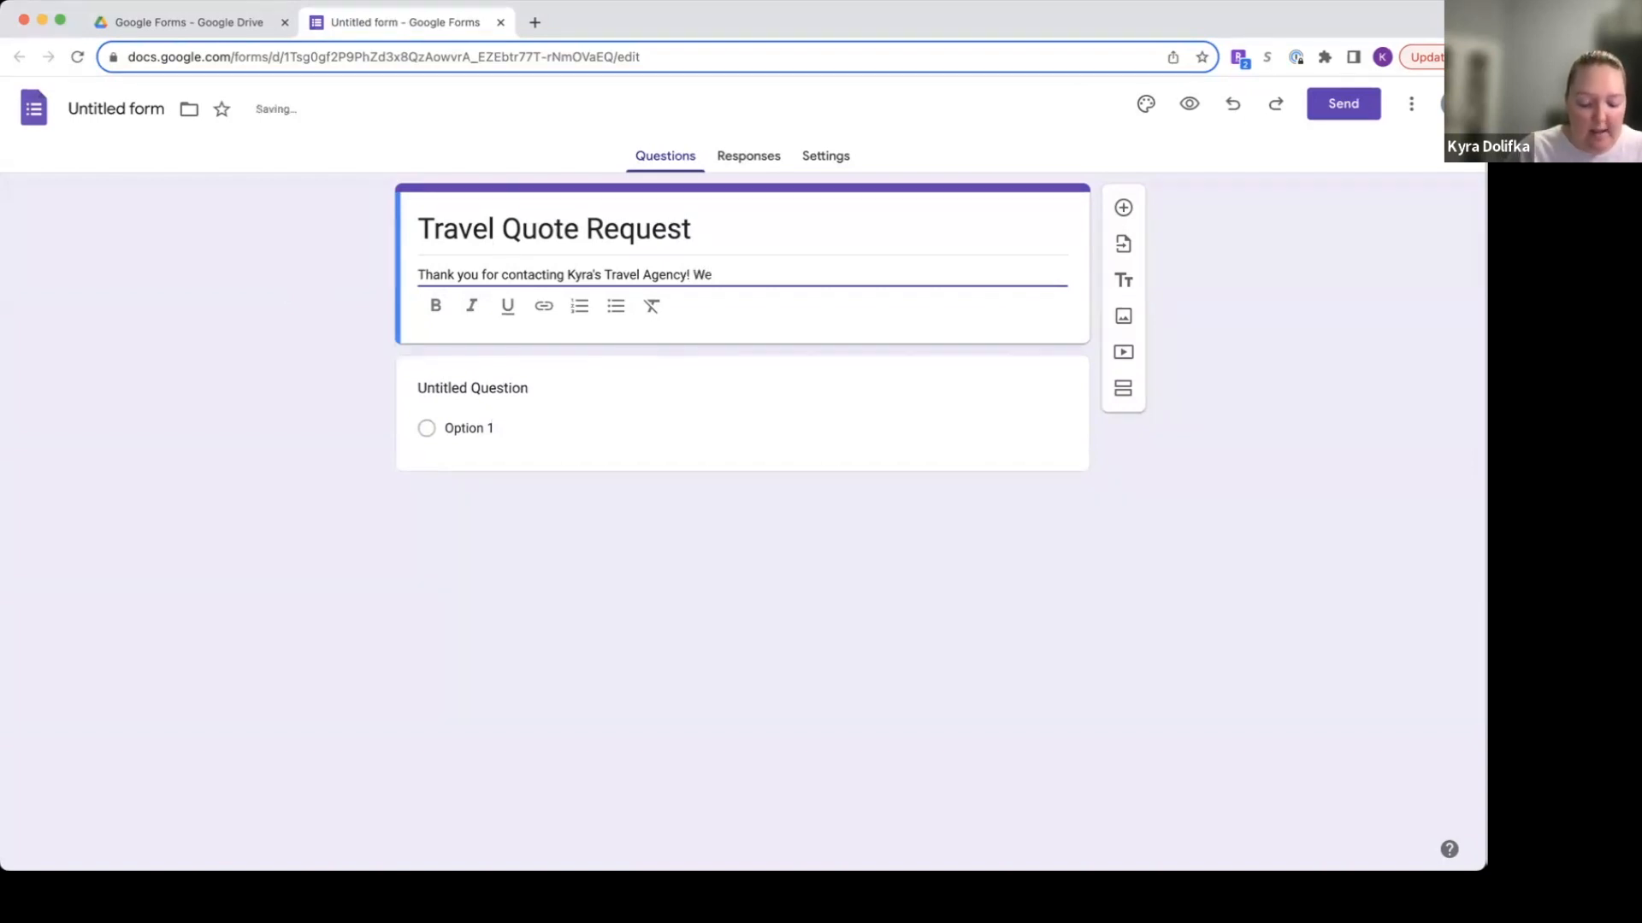
type(" will be in co")
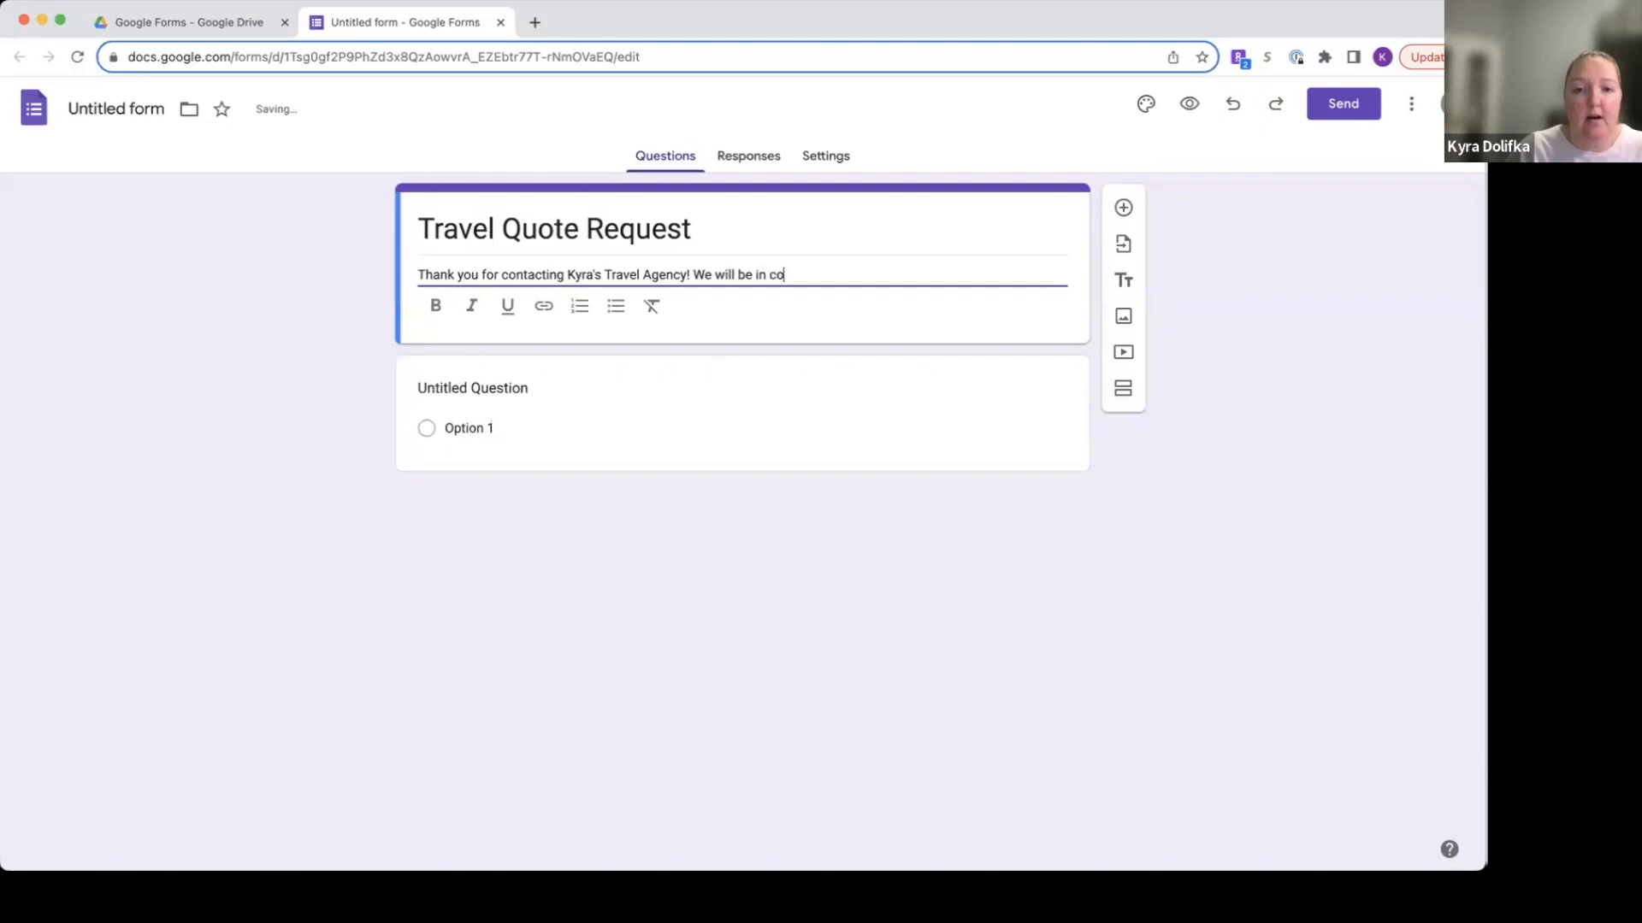
type("ntact in ")
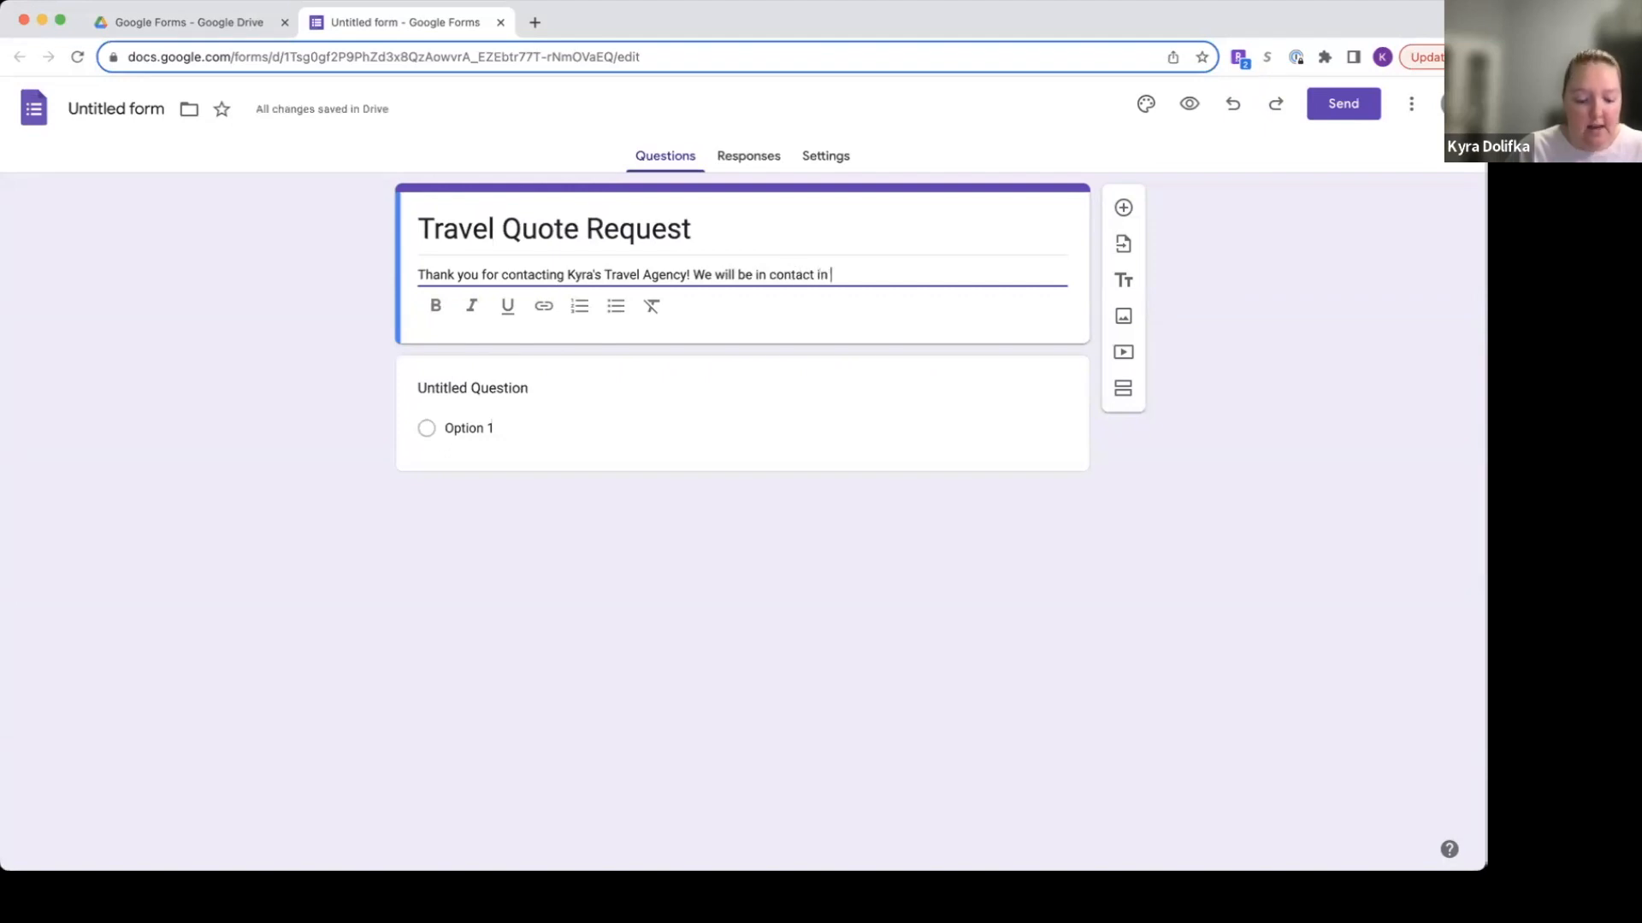
type("48 business")
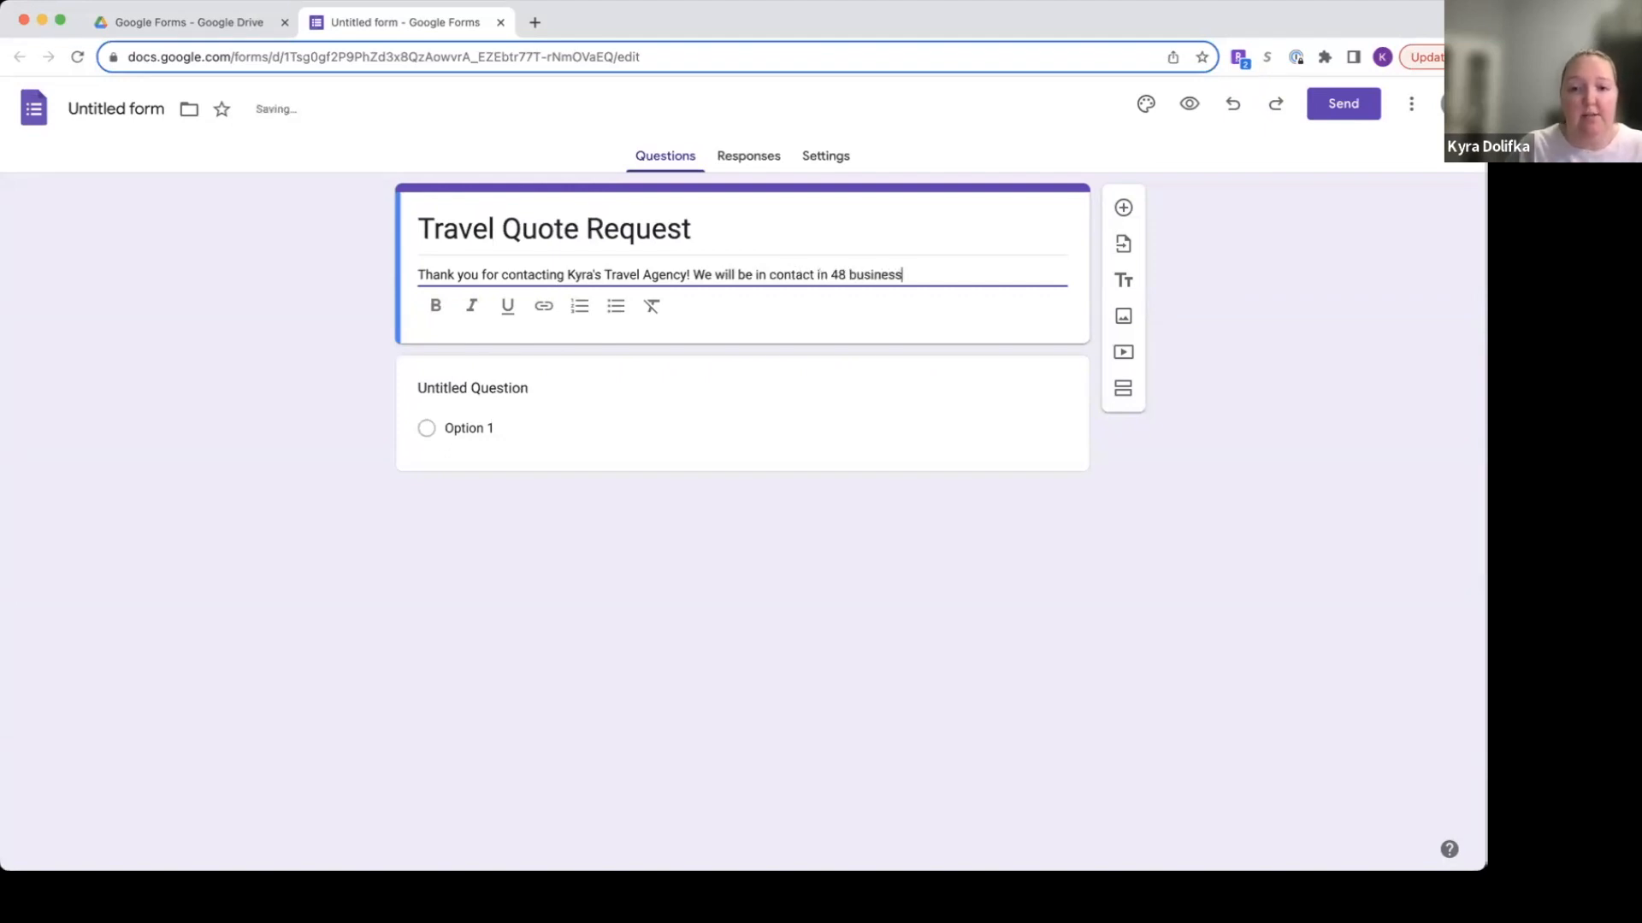
type(" hours.")
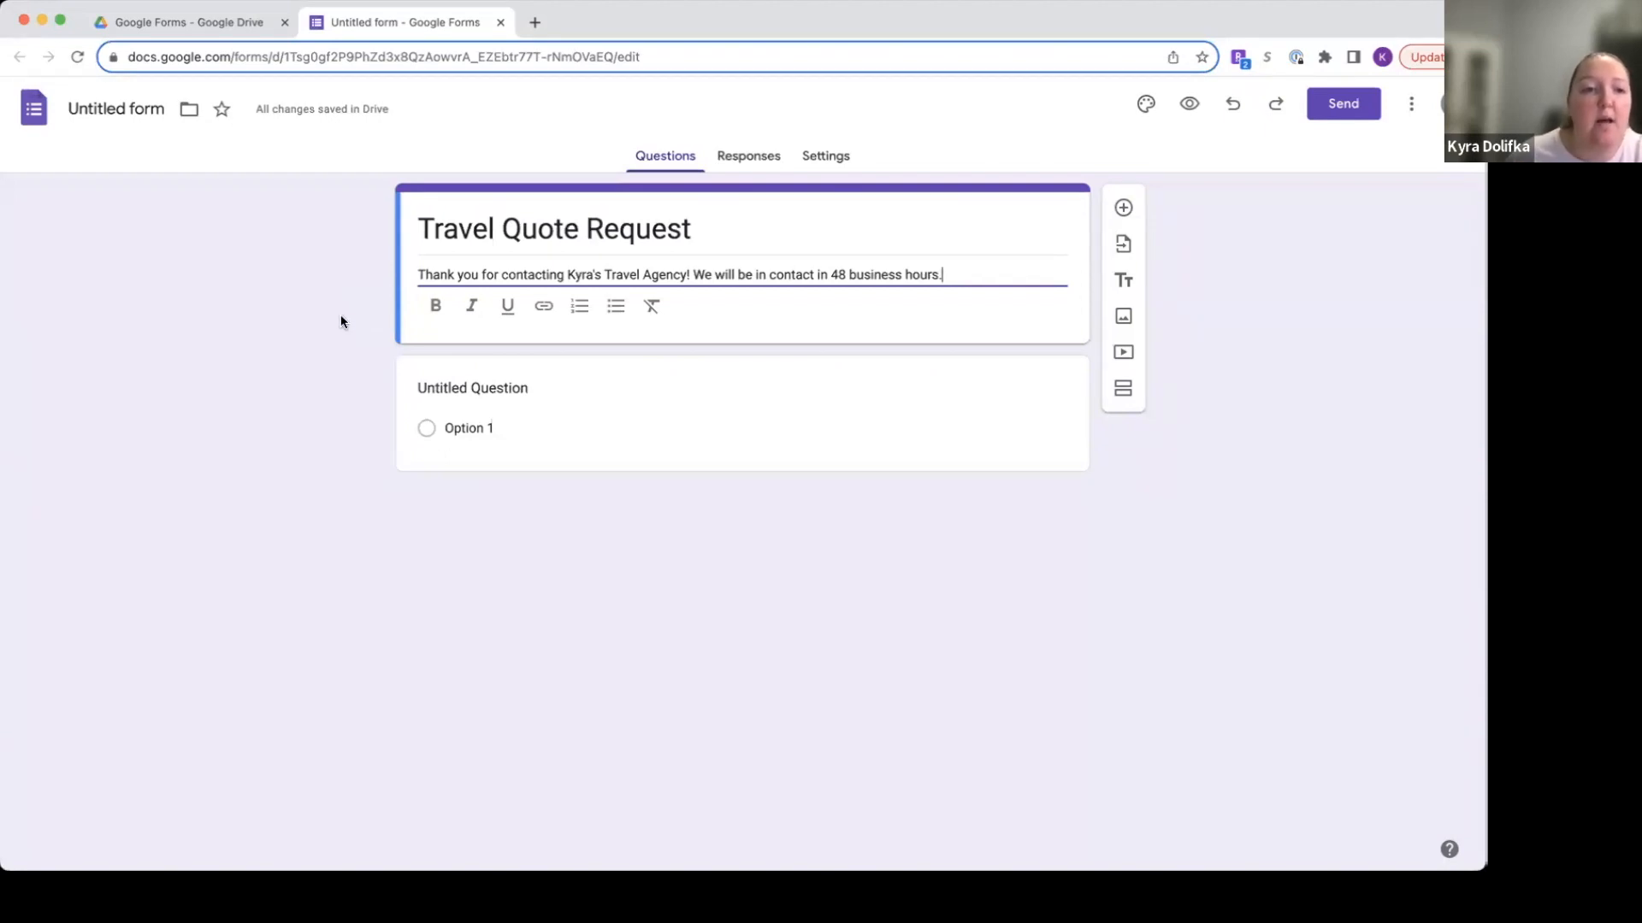
left_click(122, 111)
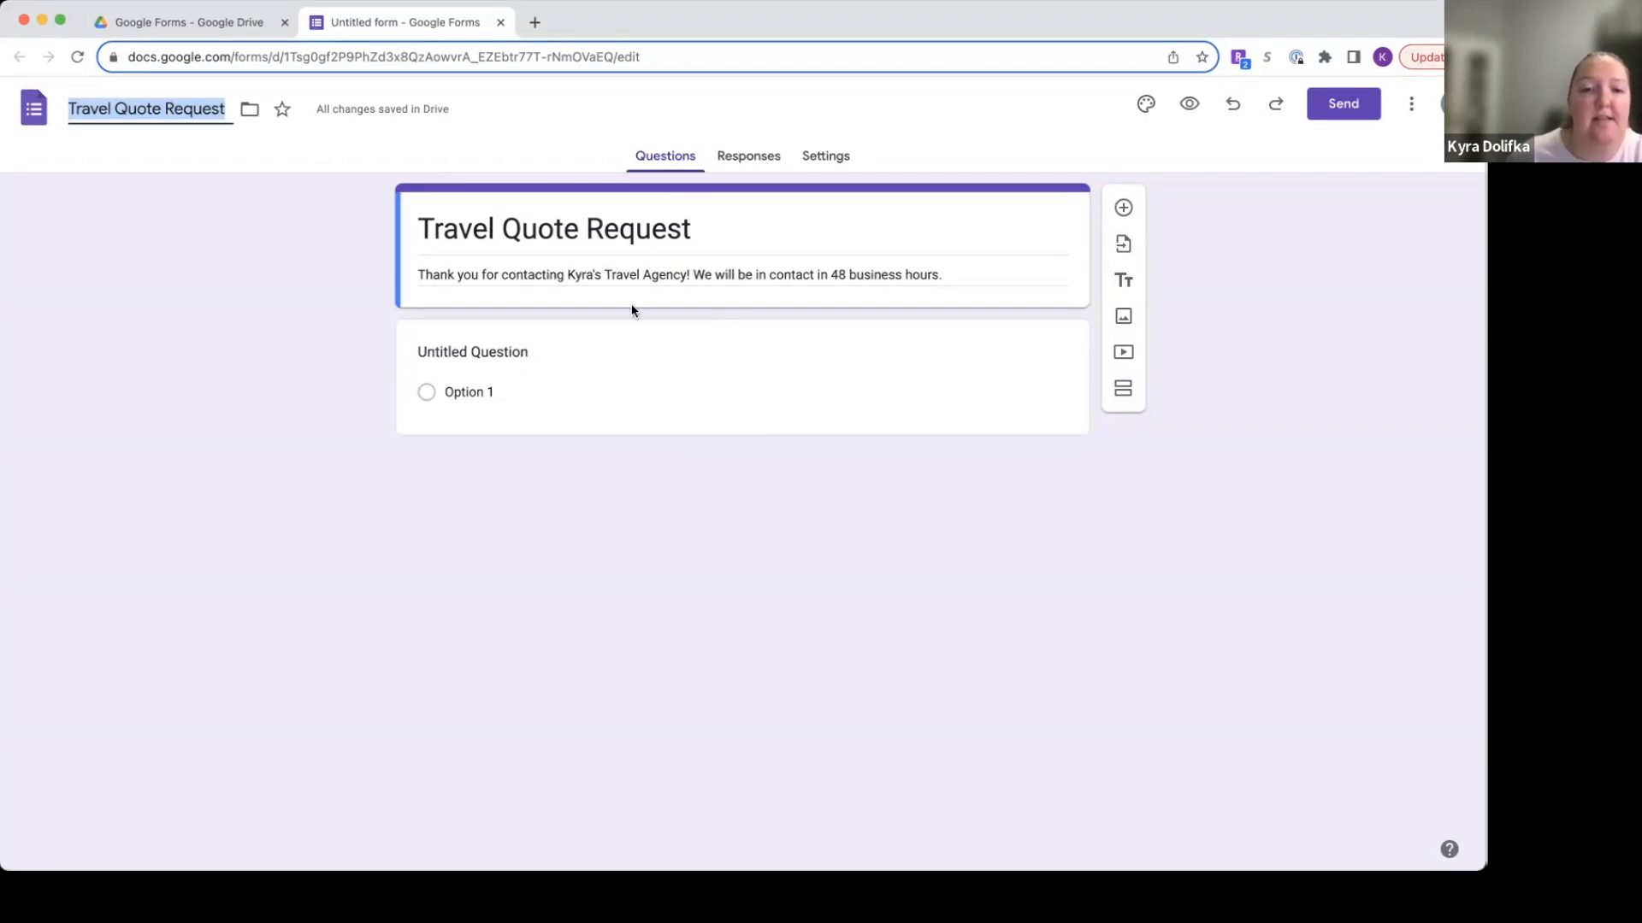
Turn the untitled first question into a required short-answer question reading "Your Name".
left_click(582, 358)
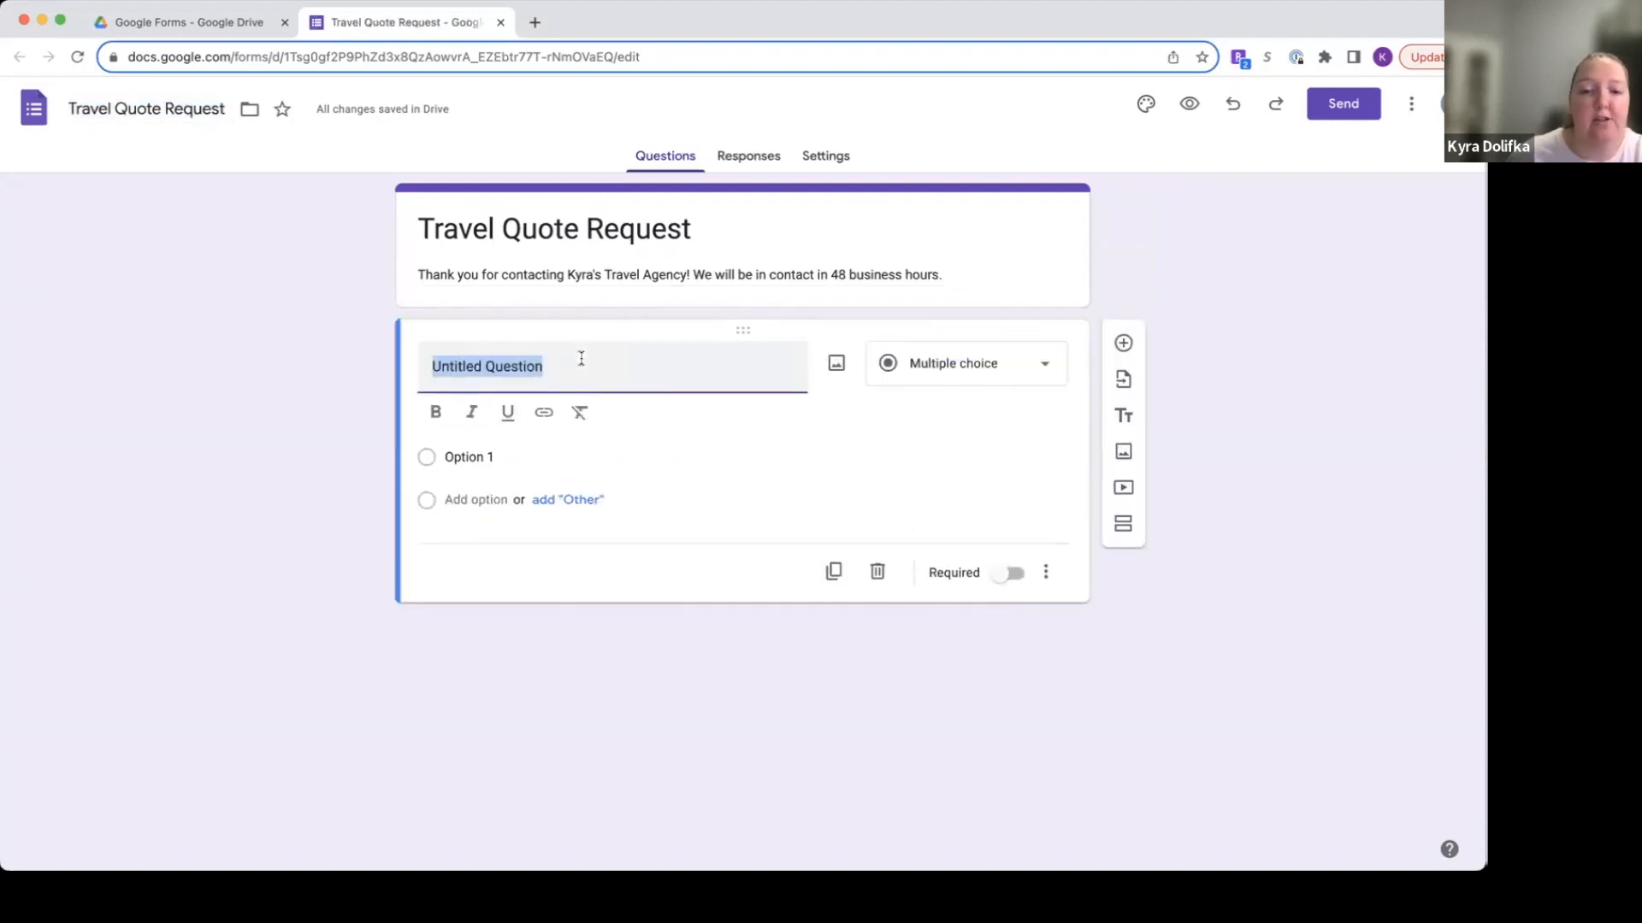
left_click(1009, 361)
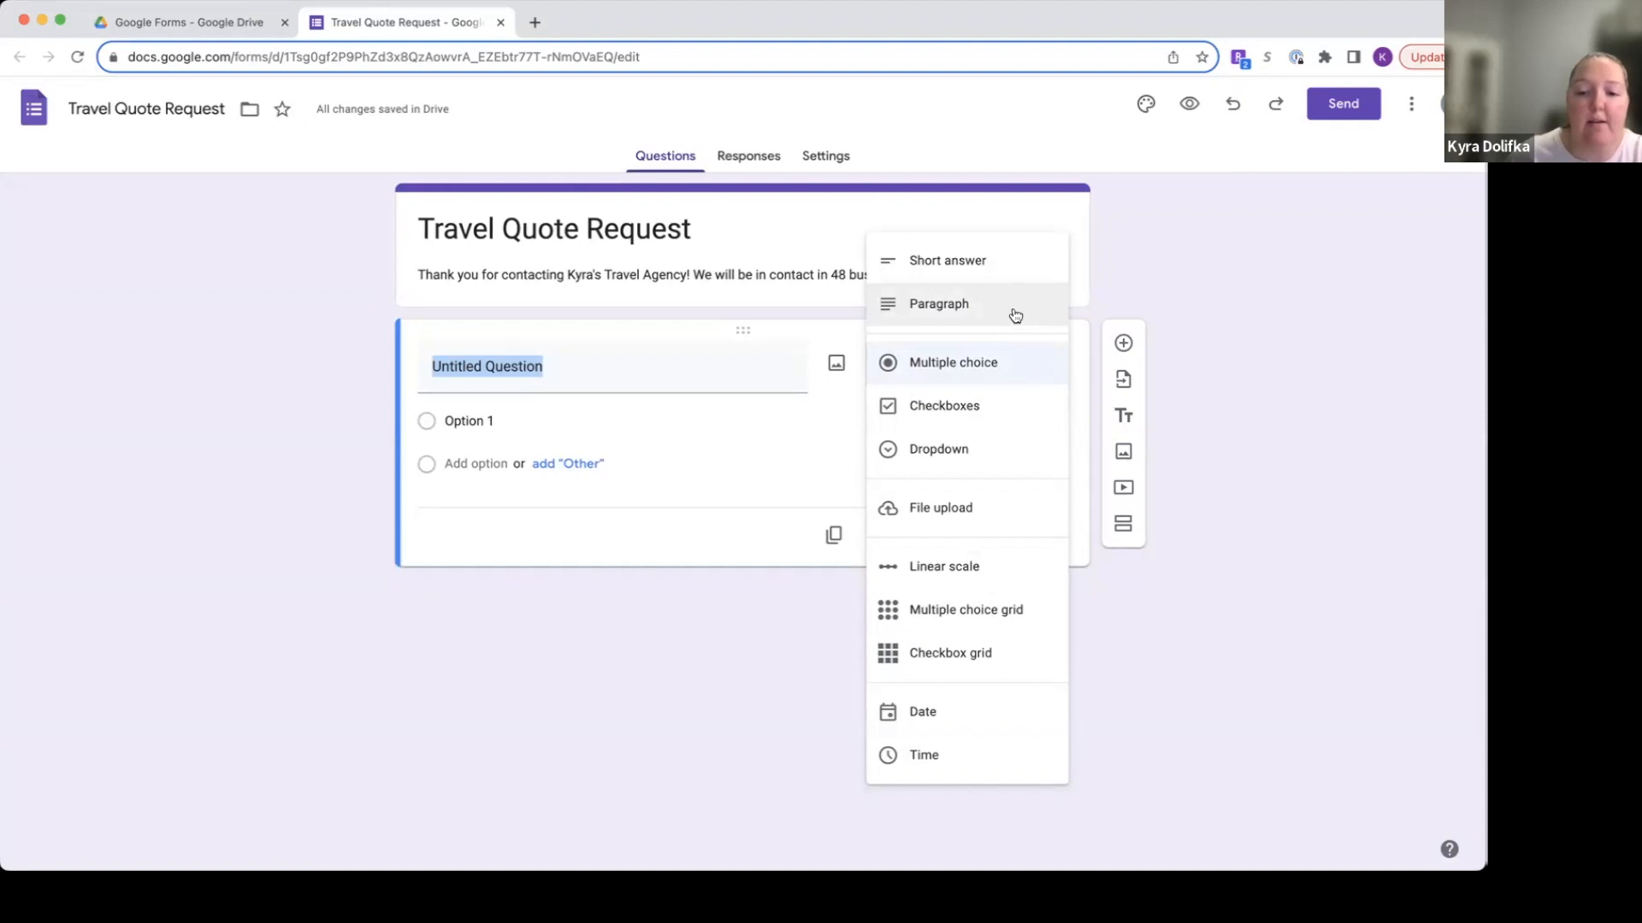
left_click(627, 379)
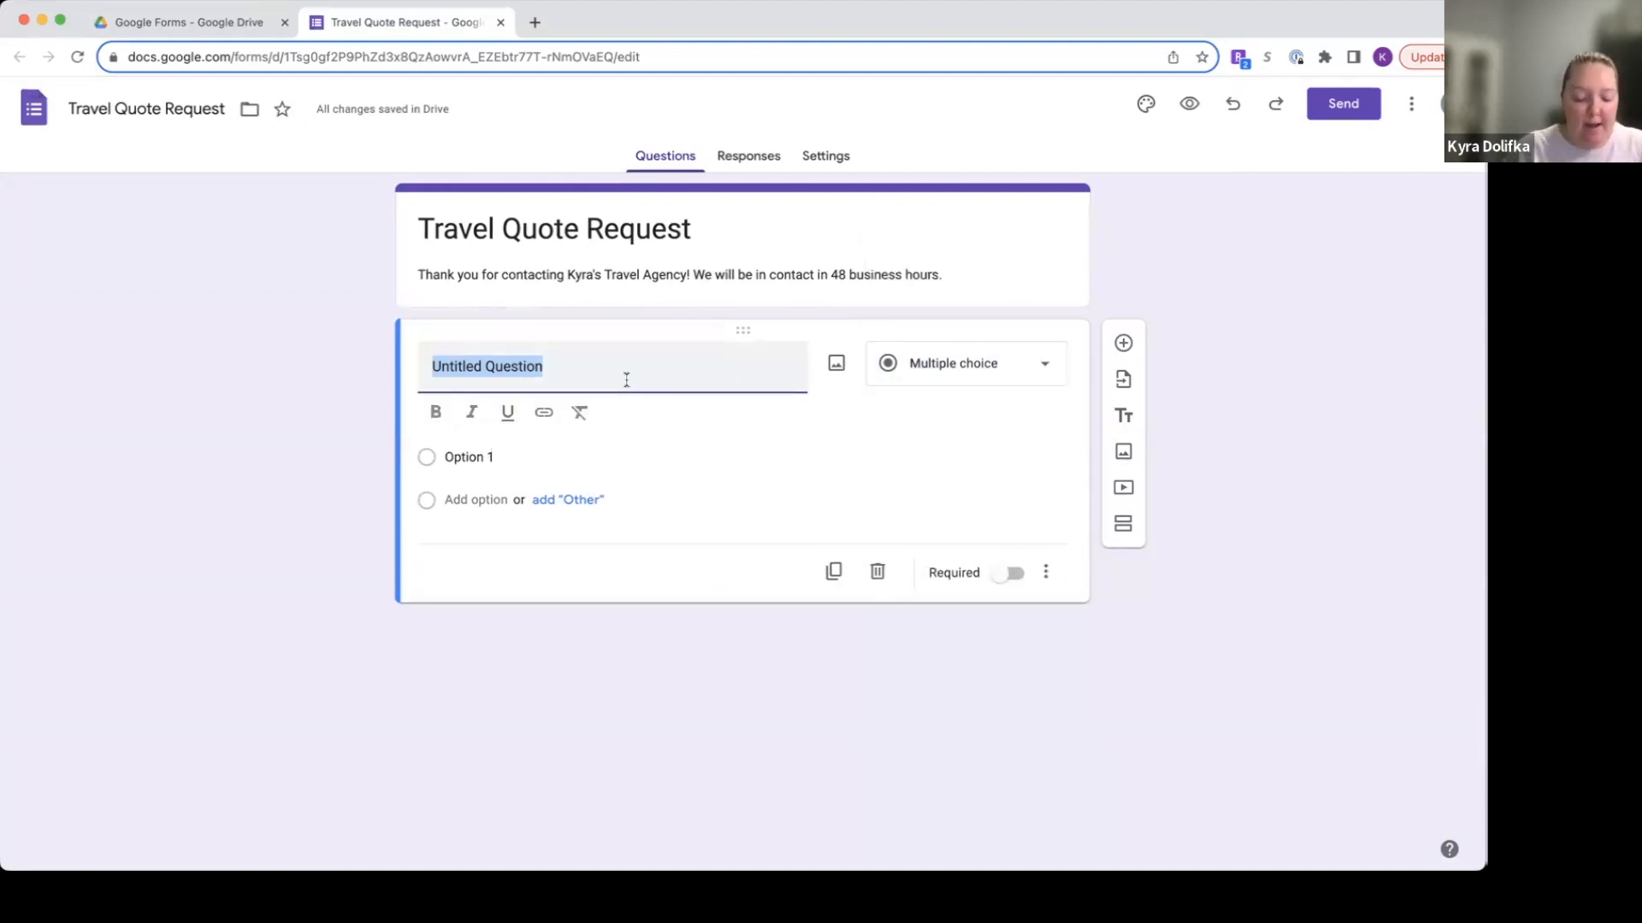
type("Your Name")
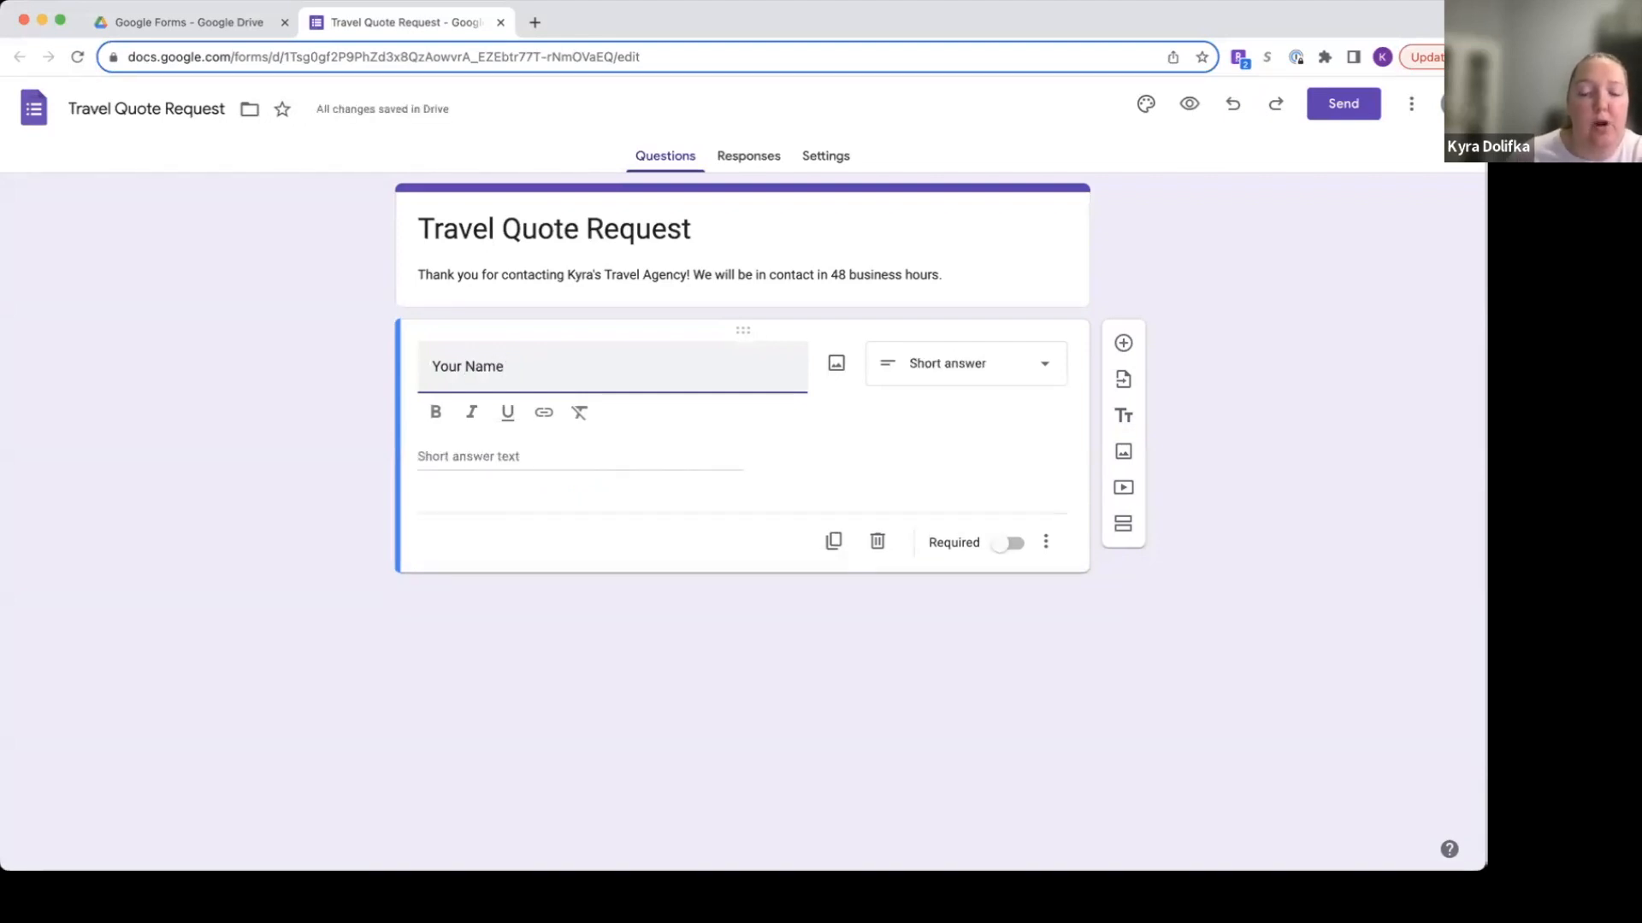
left_click(1007, 544)
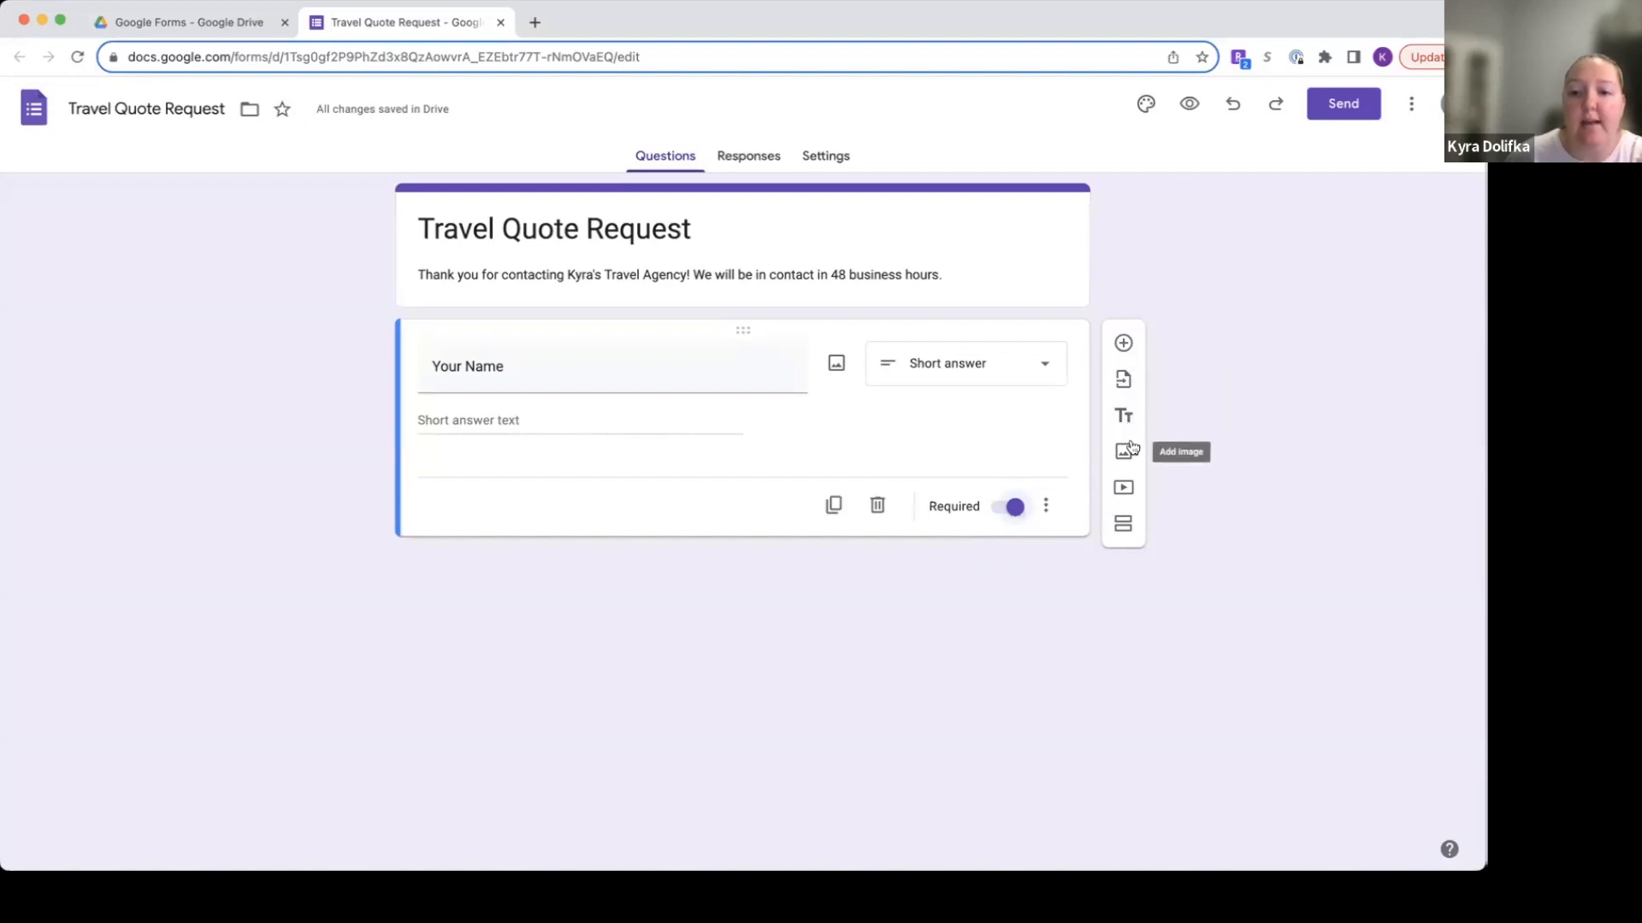
Add a second question reading "Preferred Contact Method" with the multiple choice answer type.
left_click(1125, 346)
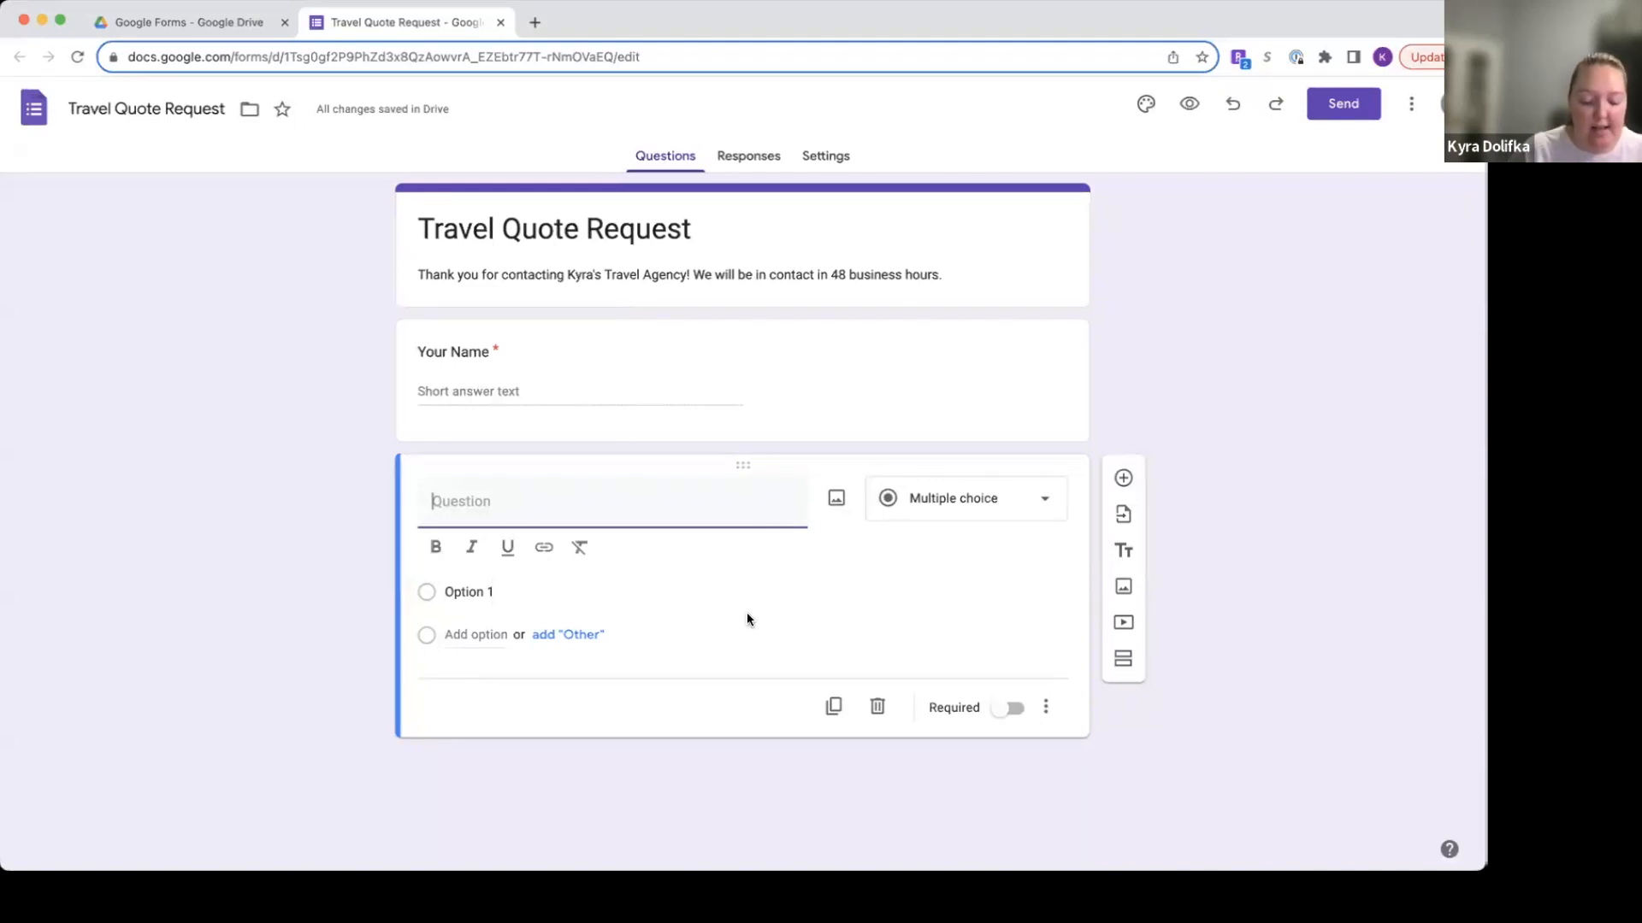
type("Preferr")
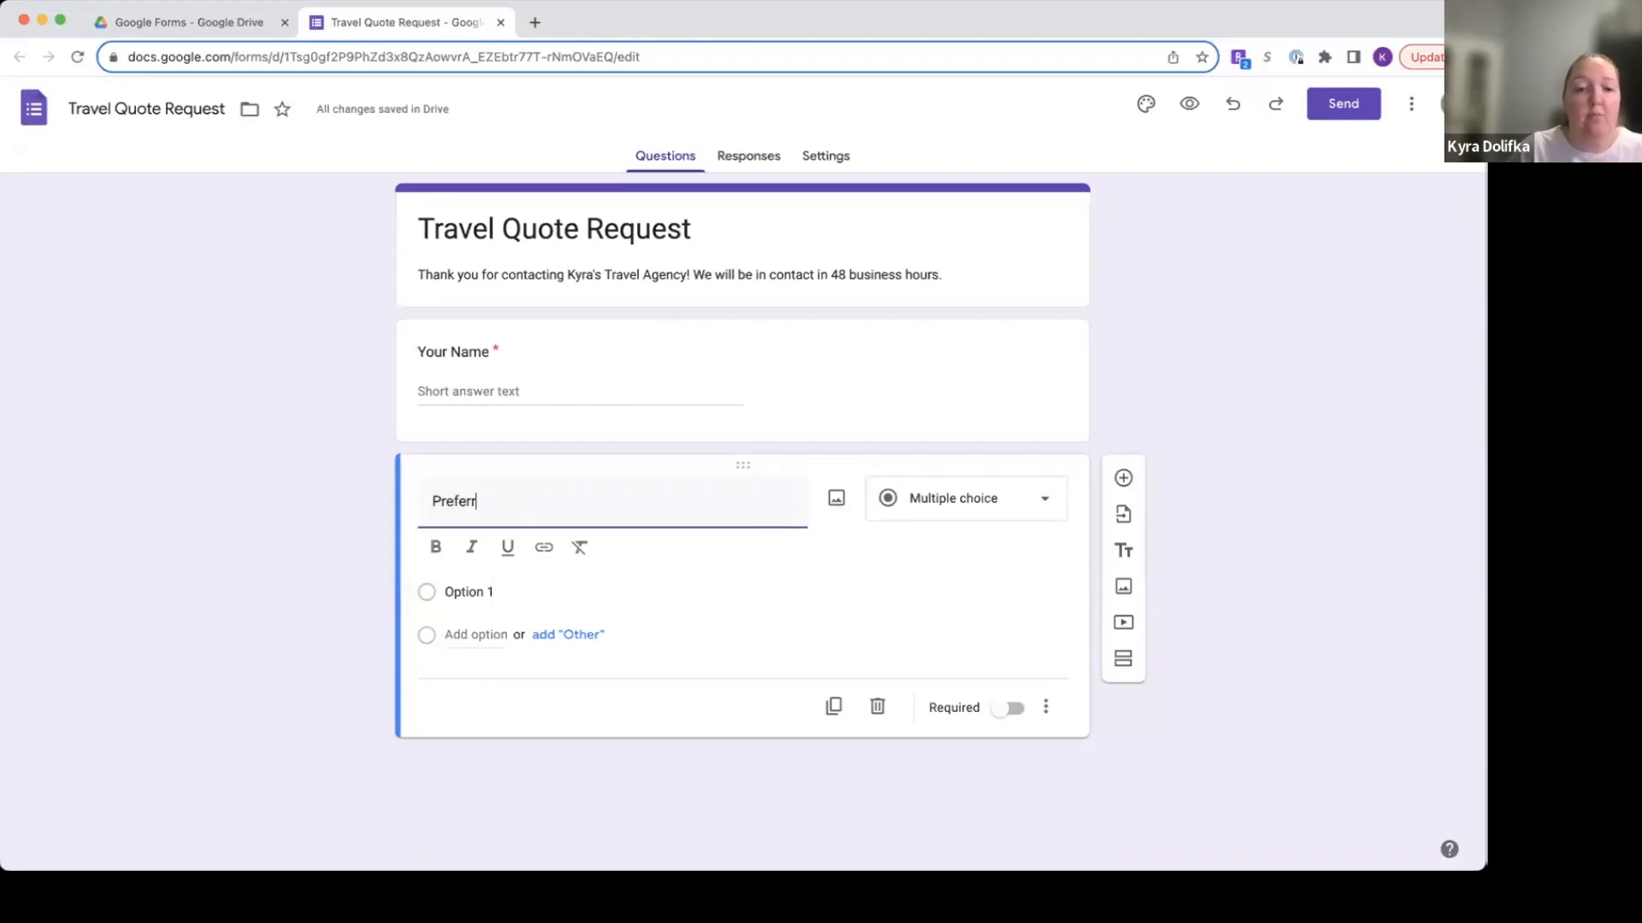
type("ed Contact ")
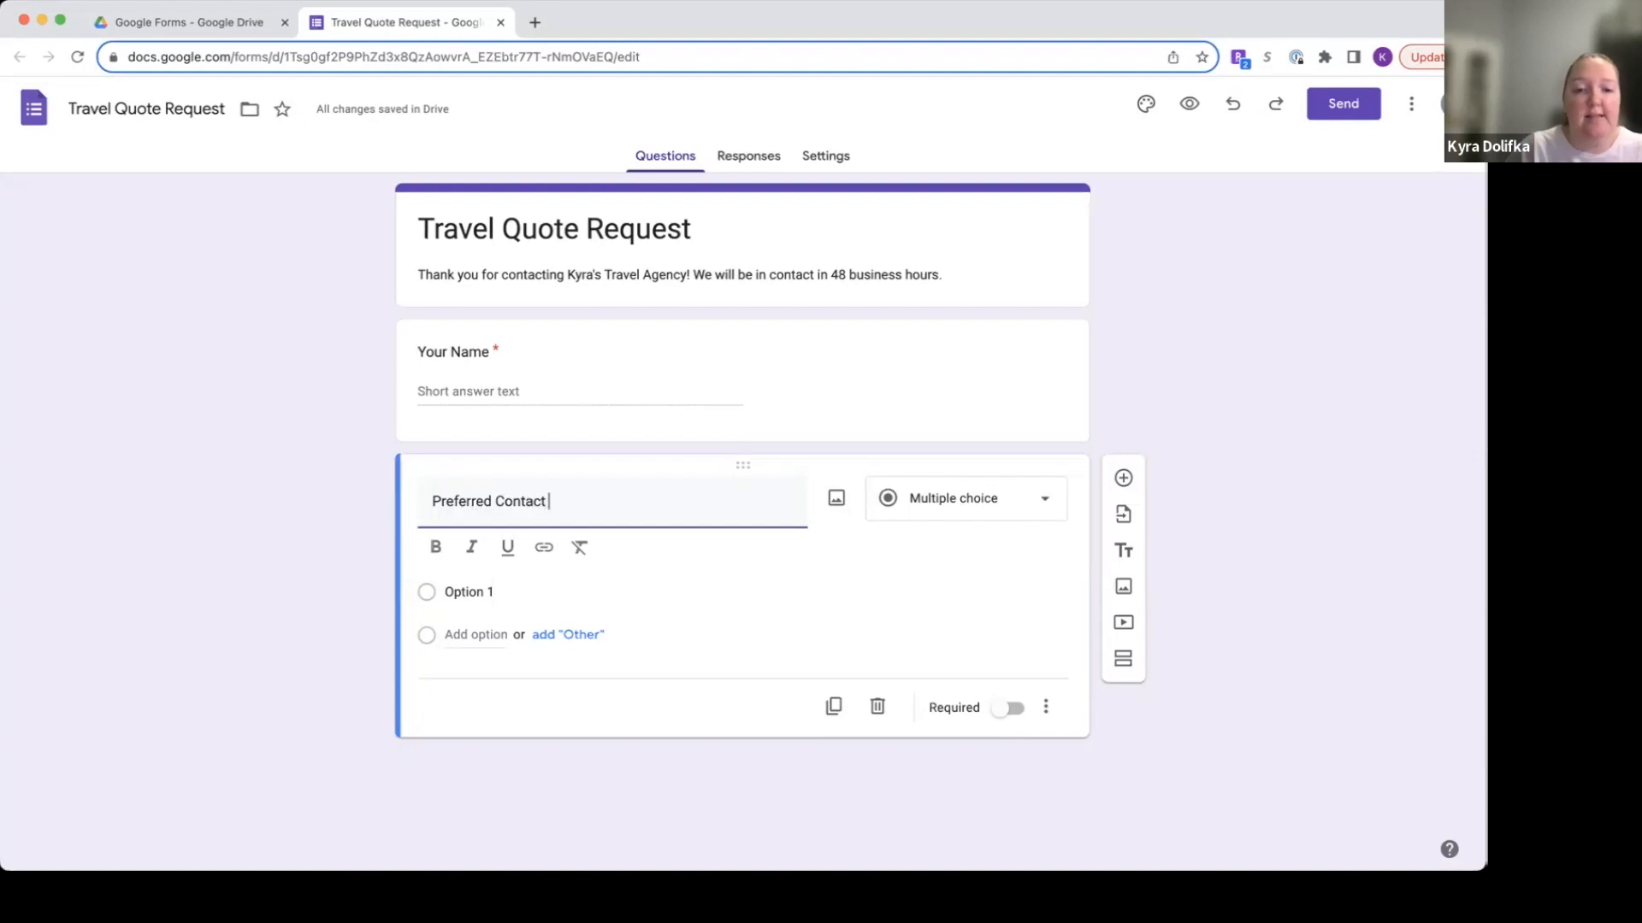
type("Method")
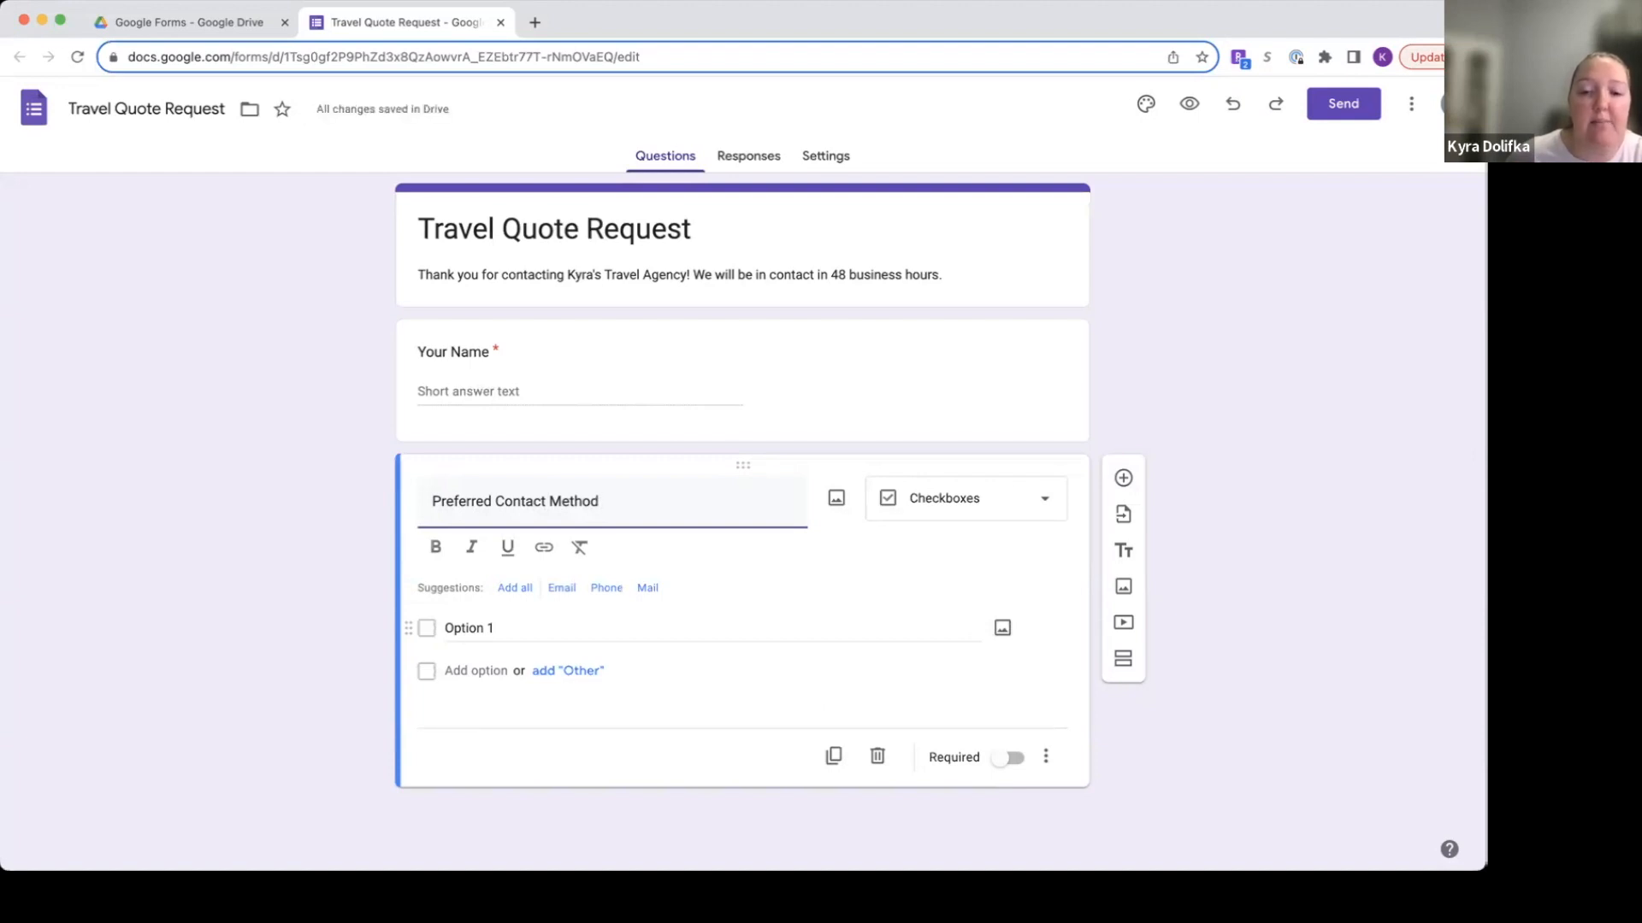
left_click(931, 518)
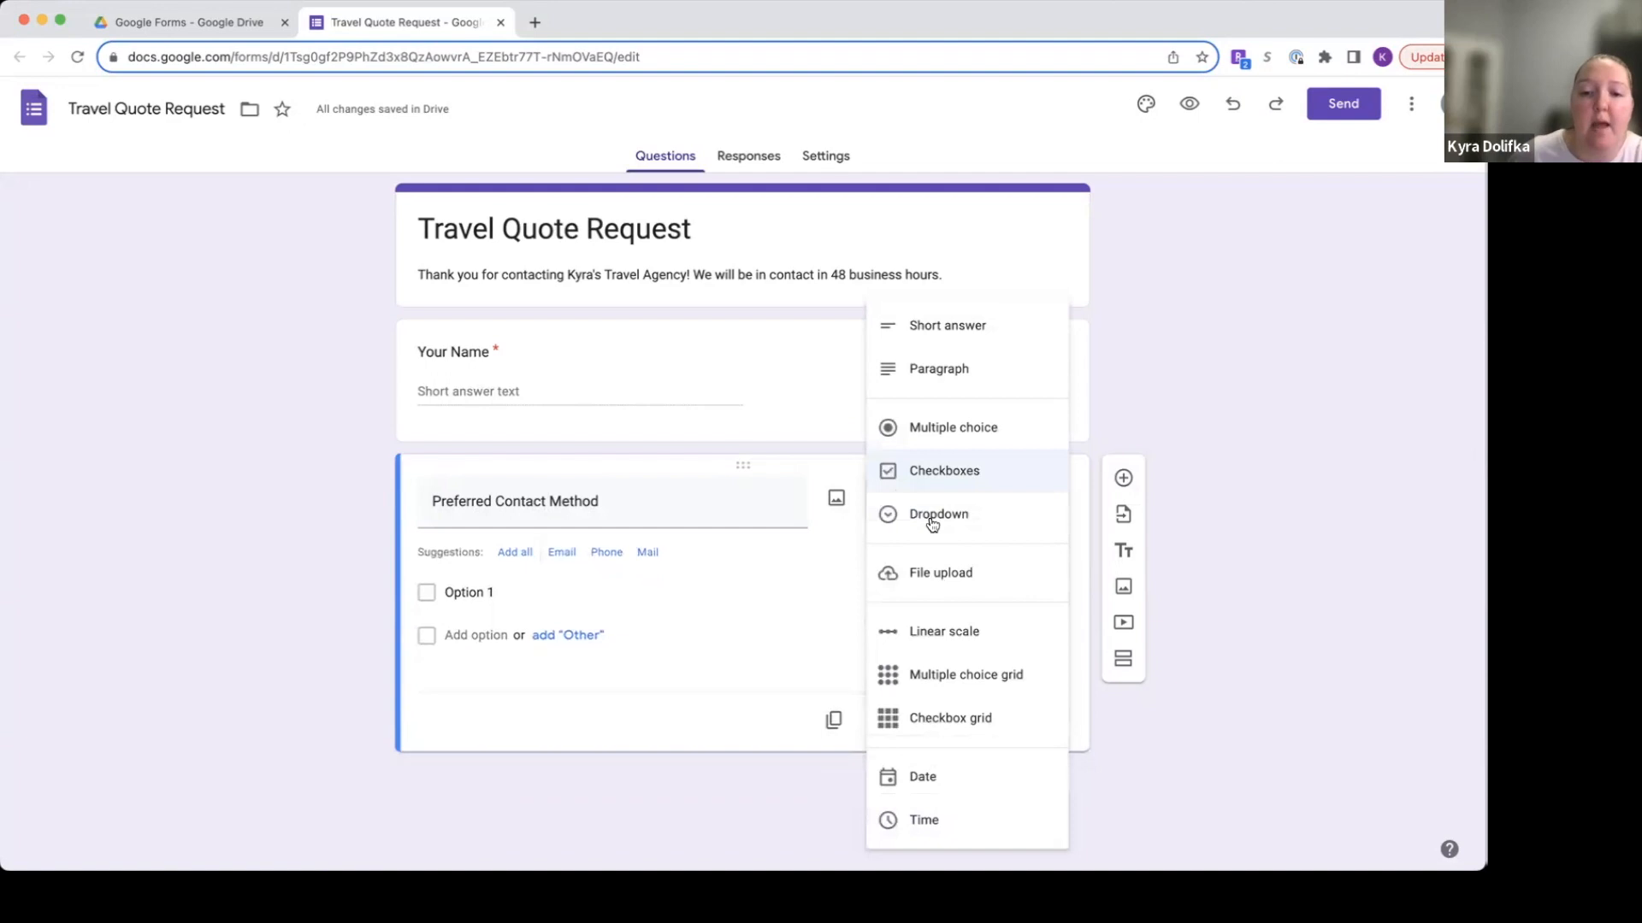
left_click(988, 426)
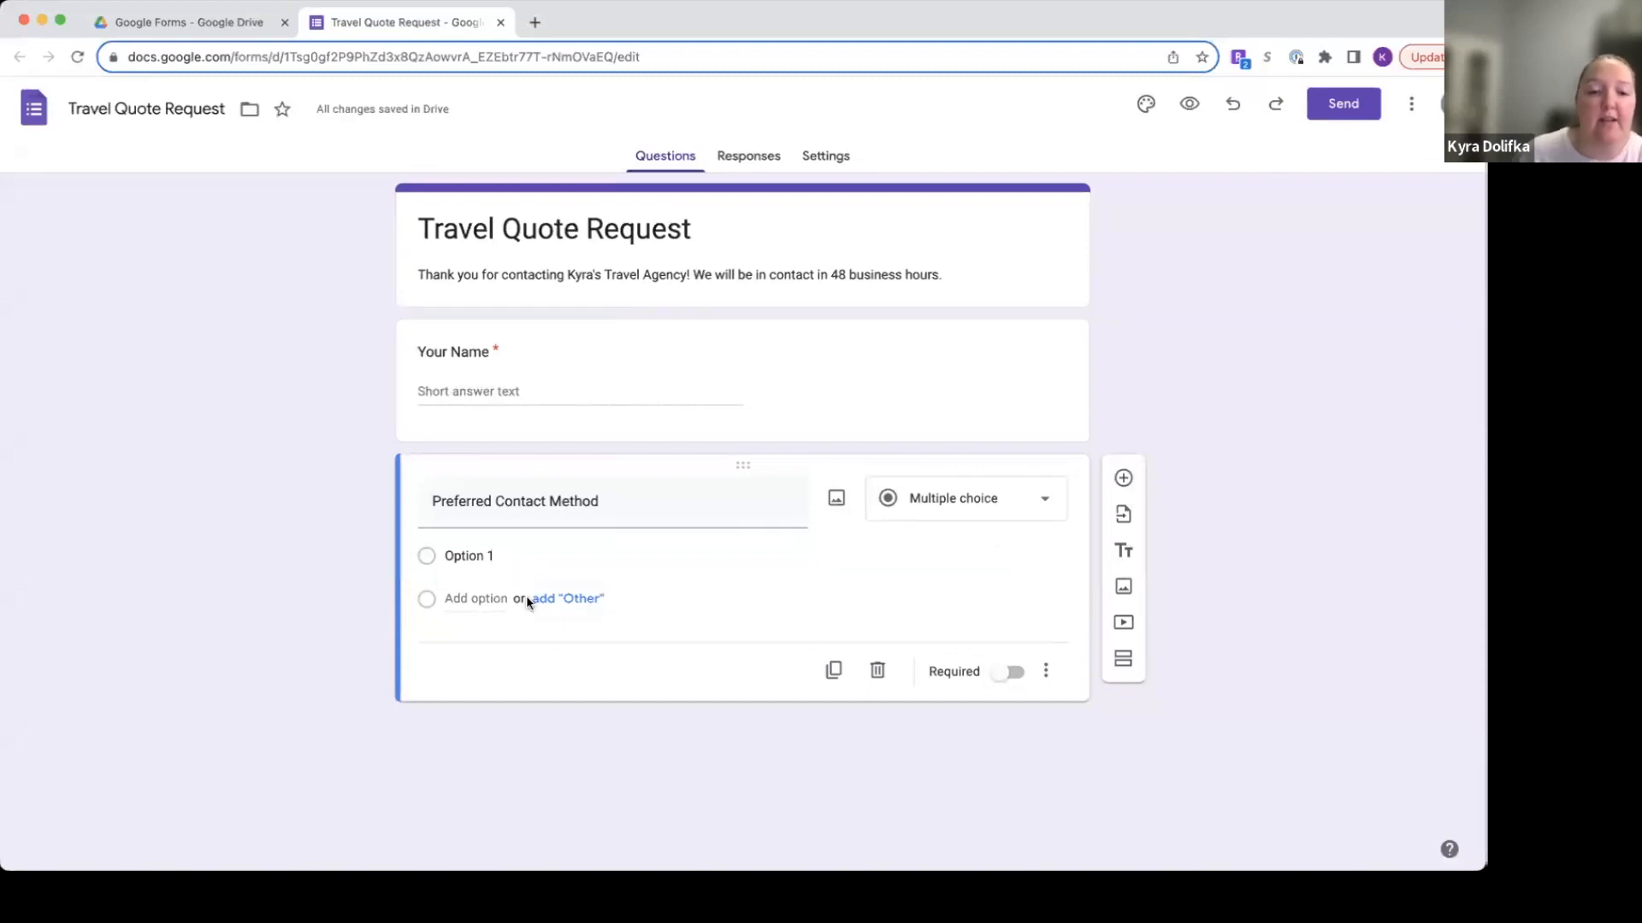
Enter "Phone Call", "Email" and "Text Message" as the answer options of the Preferred Contact Method question.
left_click(510, 554)
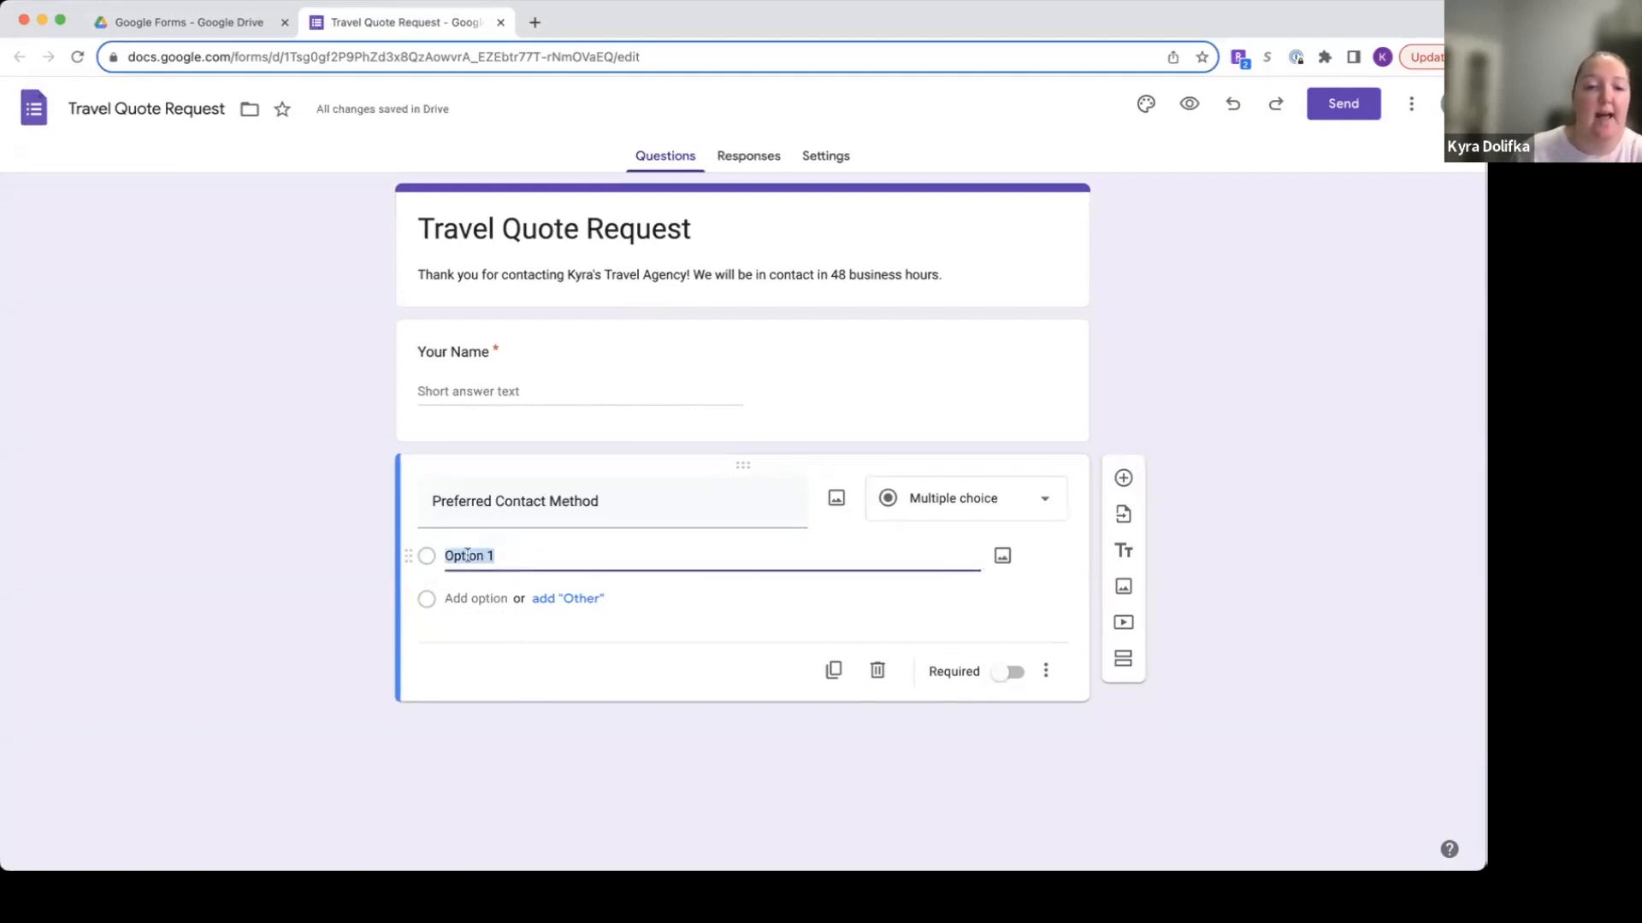
type("Phone Call")
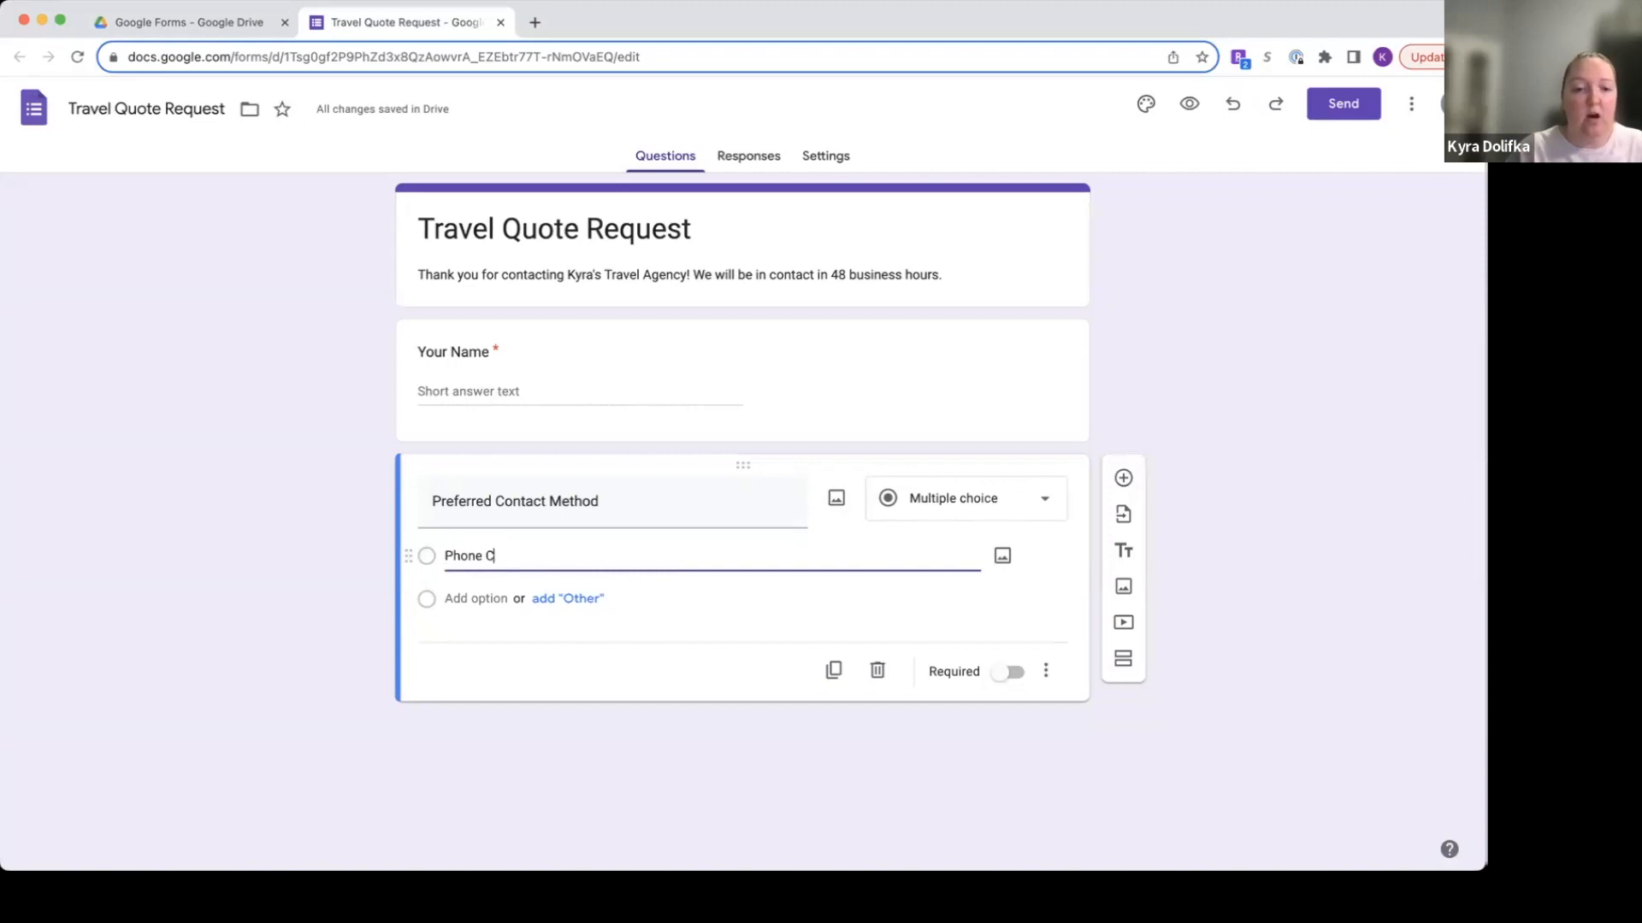
left_click(479, 599)
type("Email")
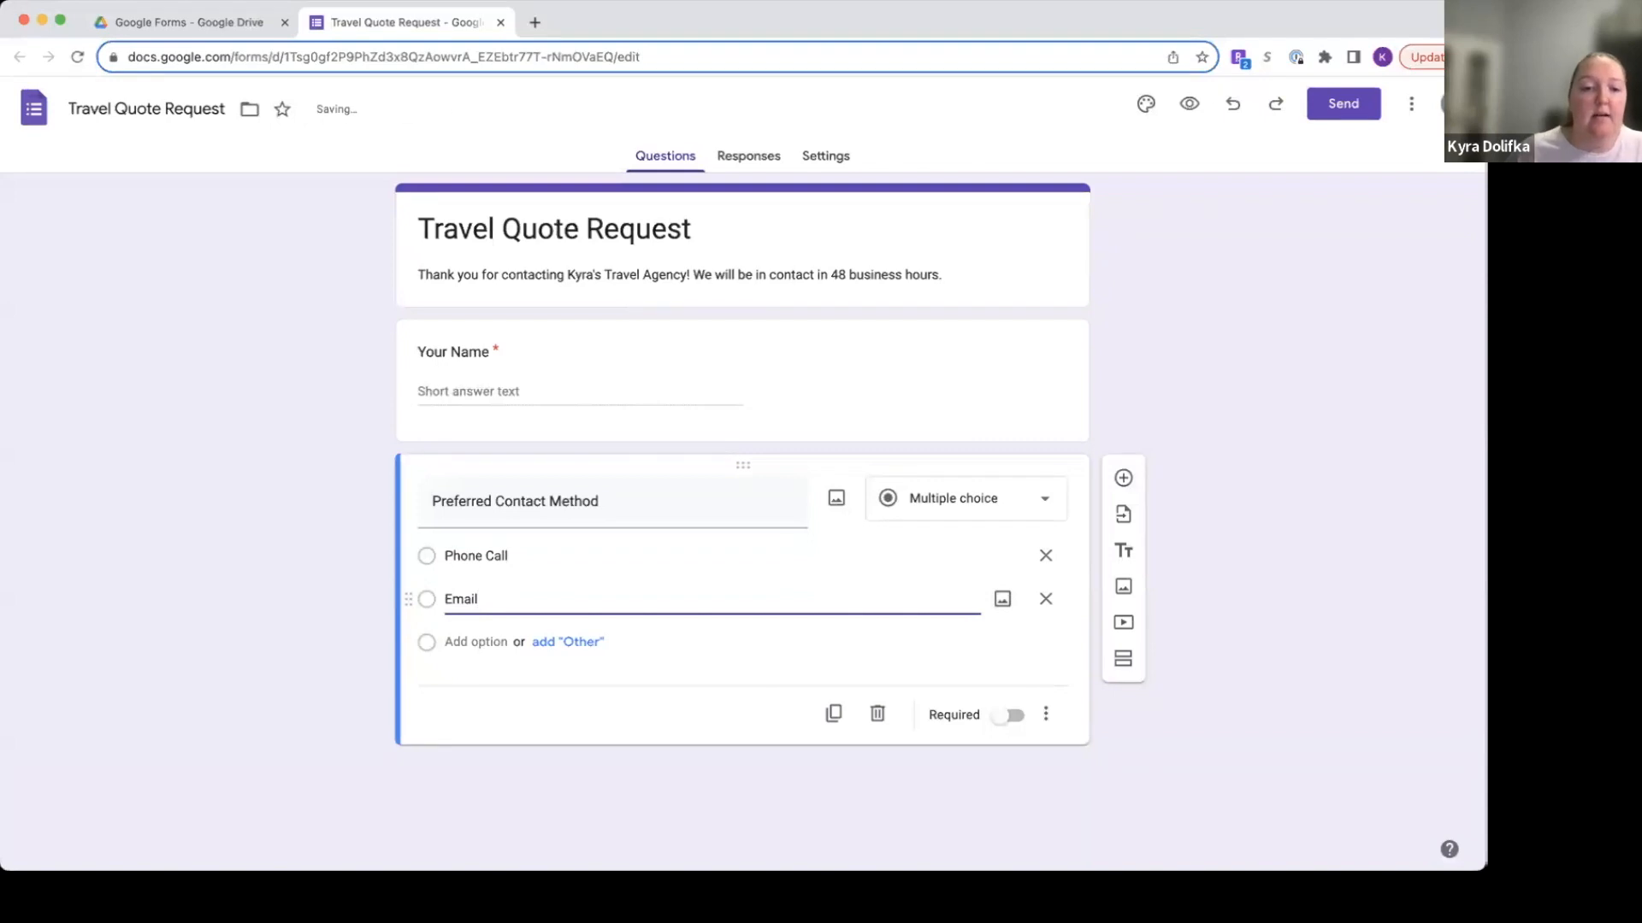
left_click(477, 643)
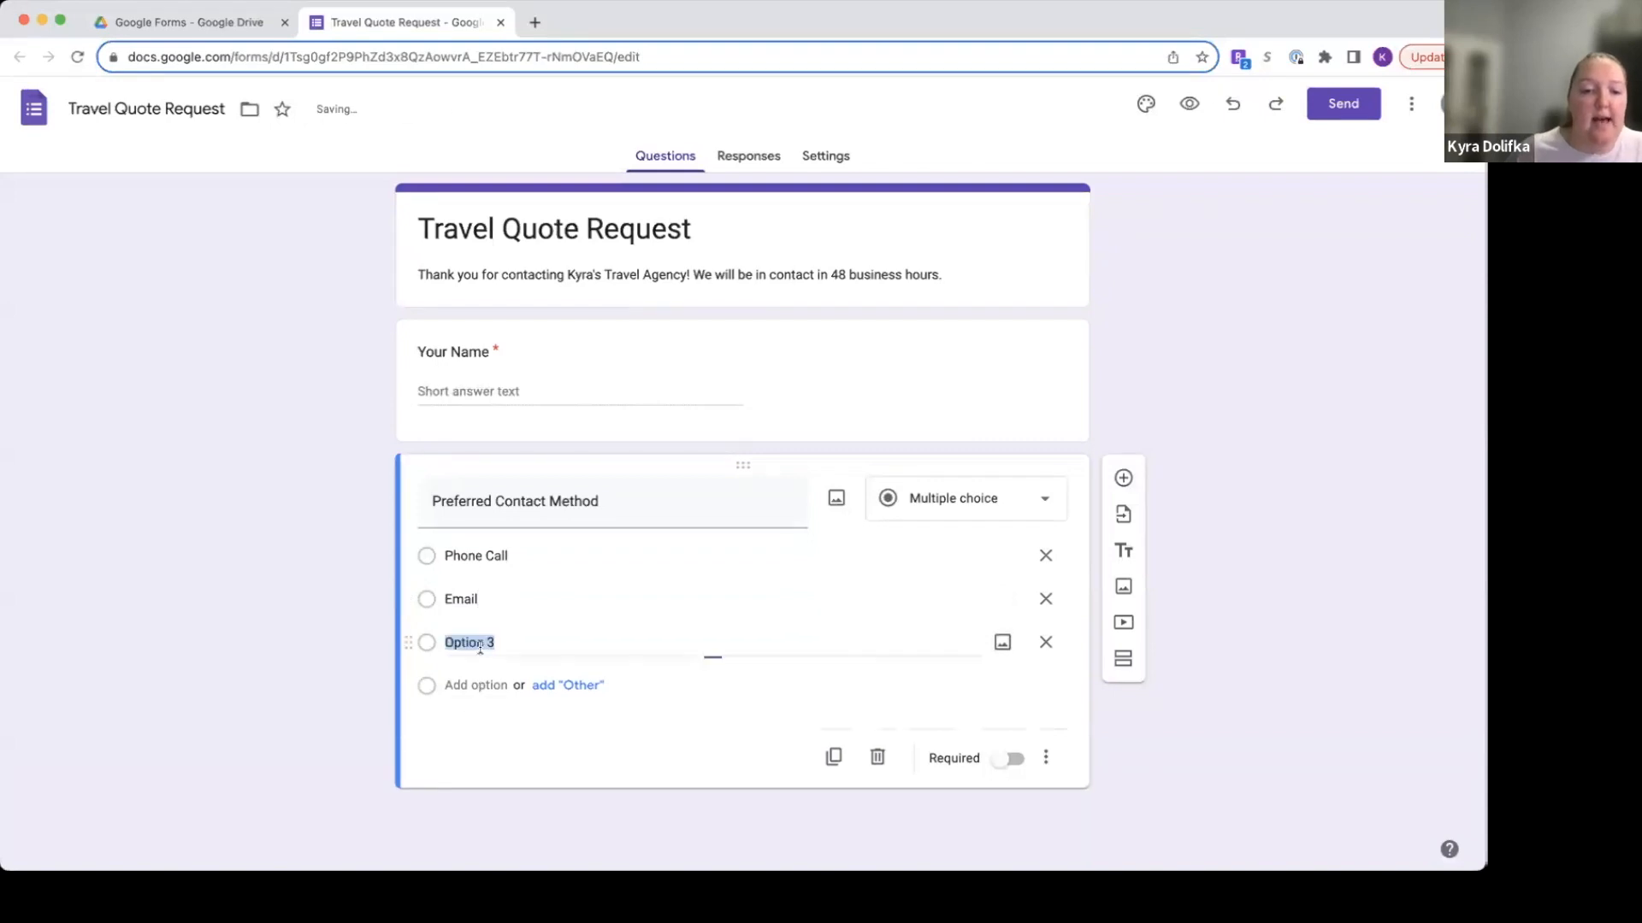
type("Text M")
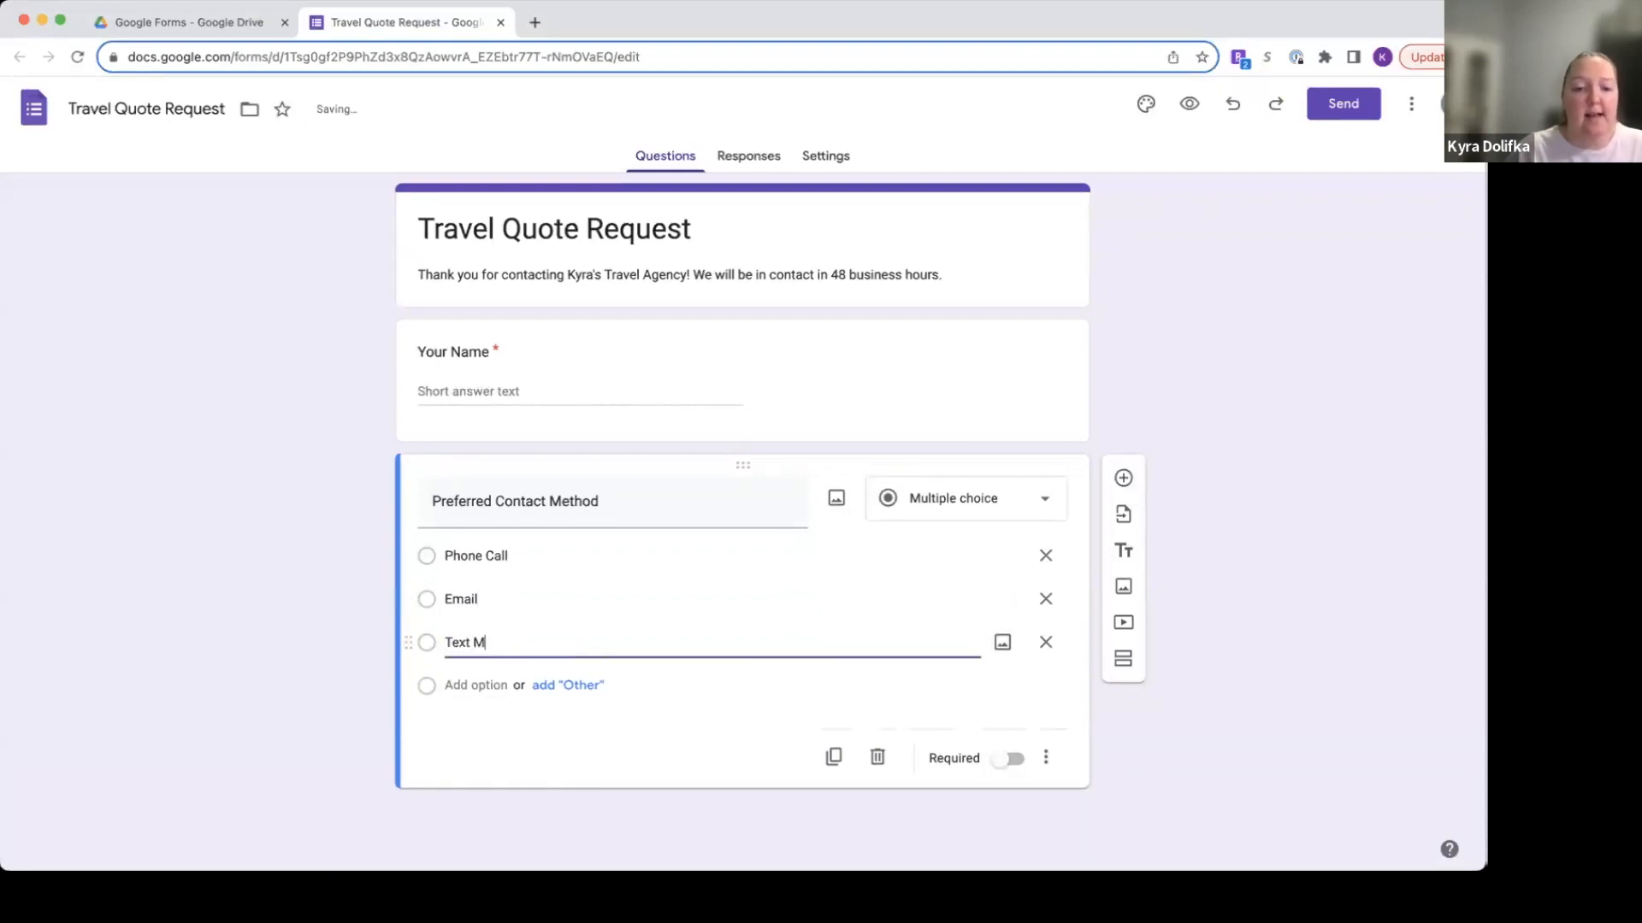
type("essage")
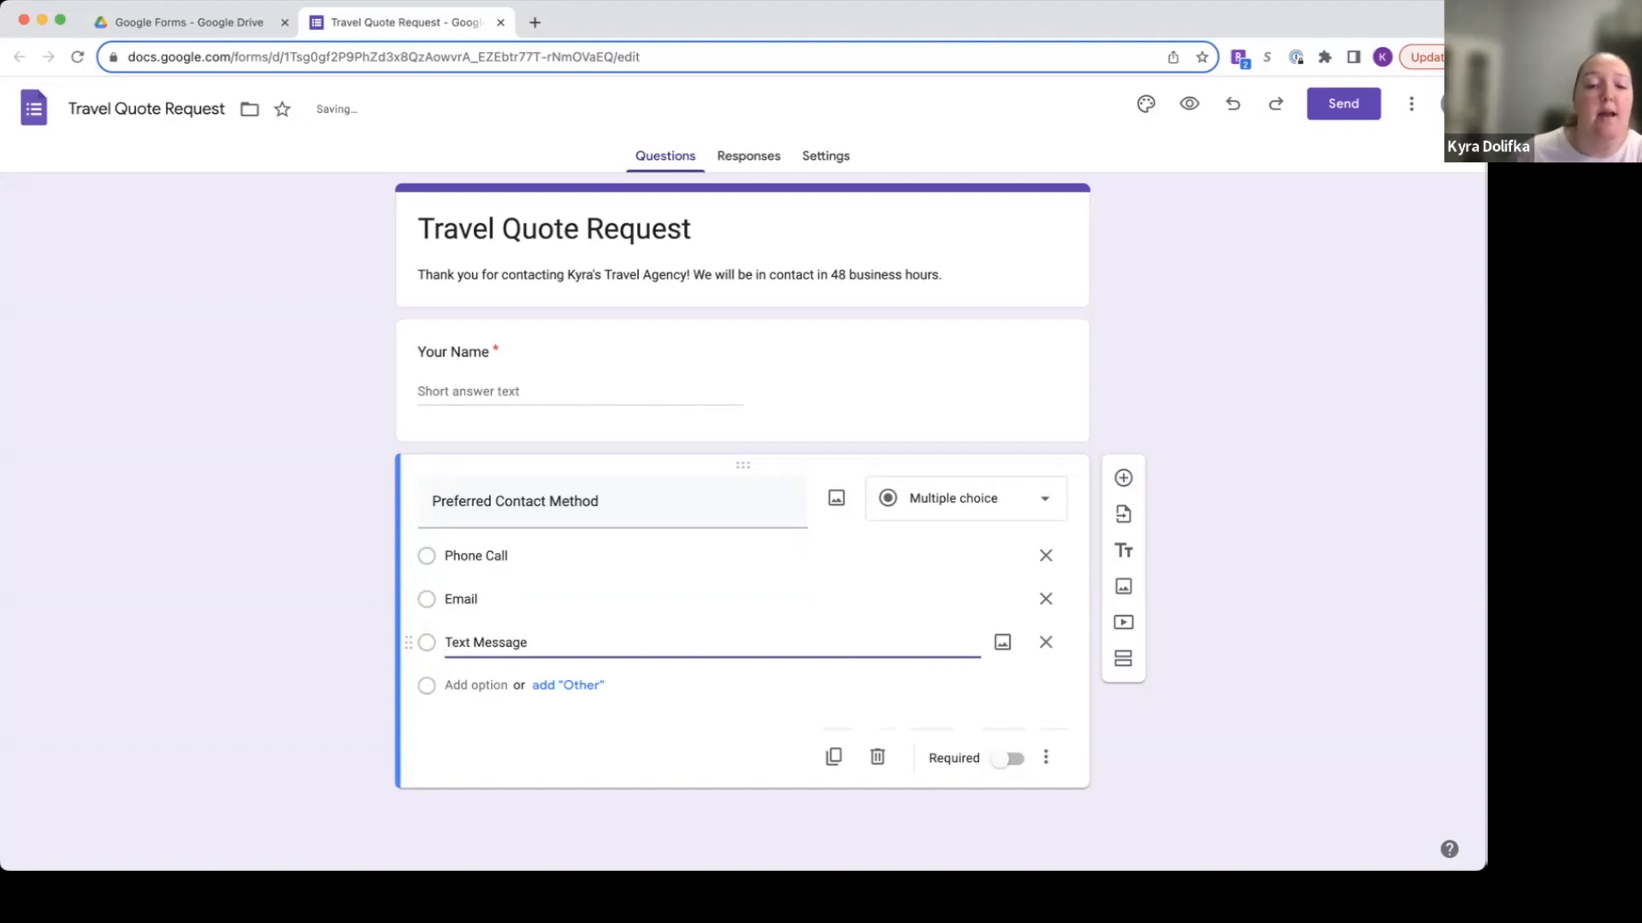
Try an "Other" option on the Preferred Contact Method question, remove it, and make the question required.
left_click(566, 691)
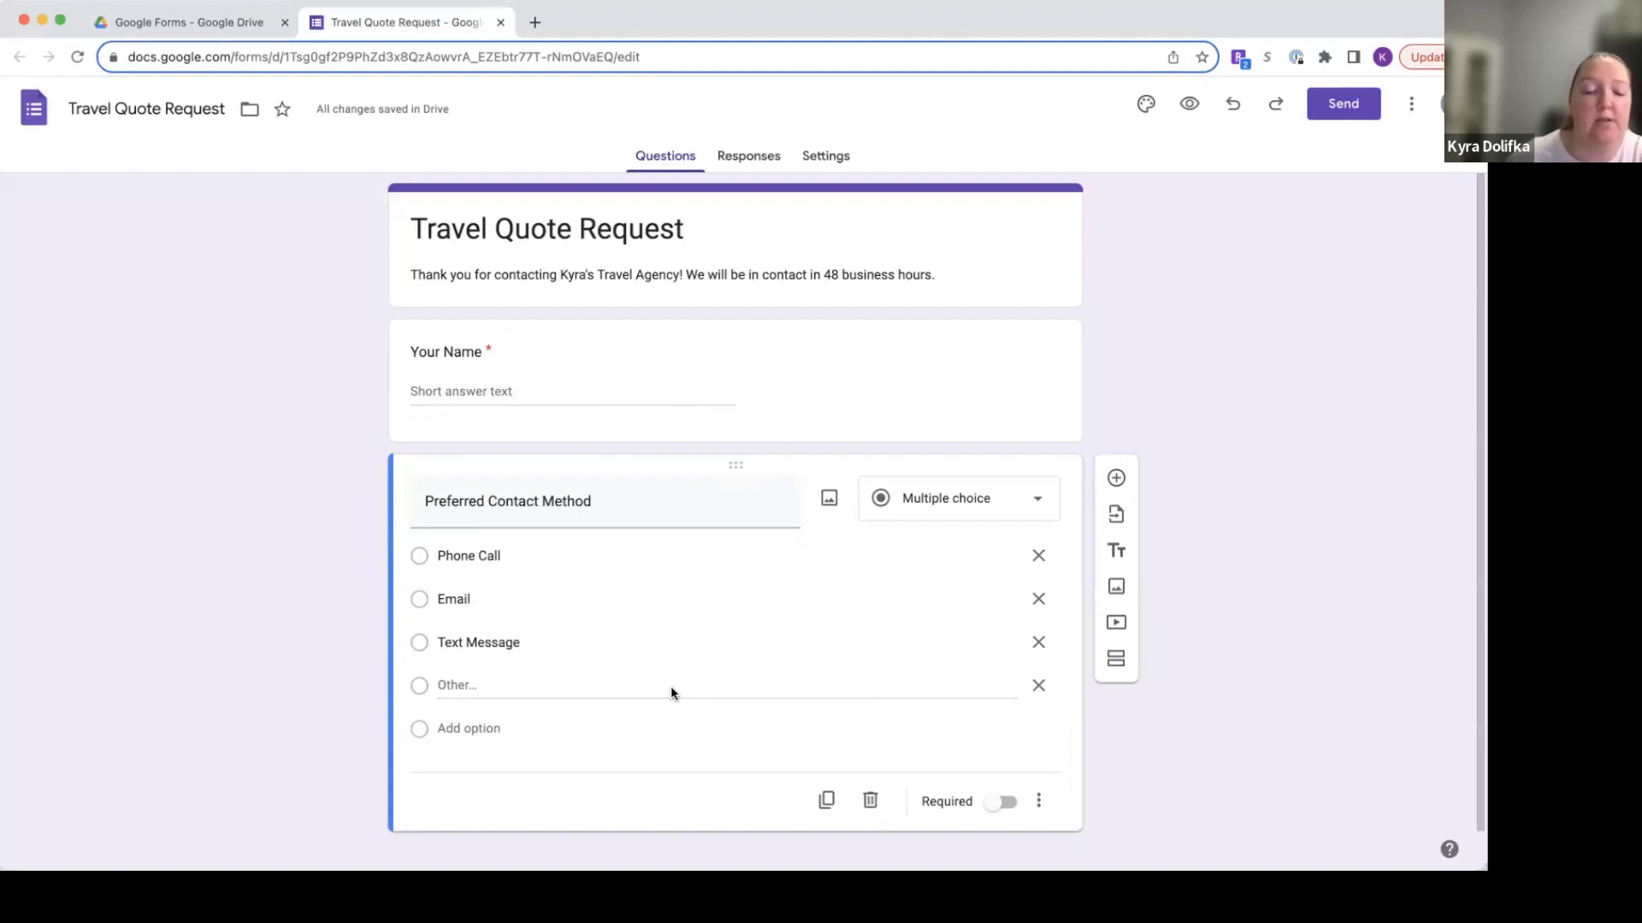
left_click(1040, 686)
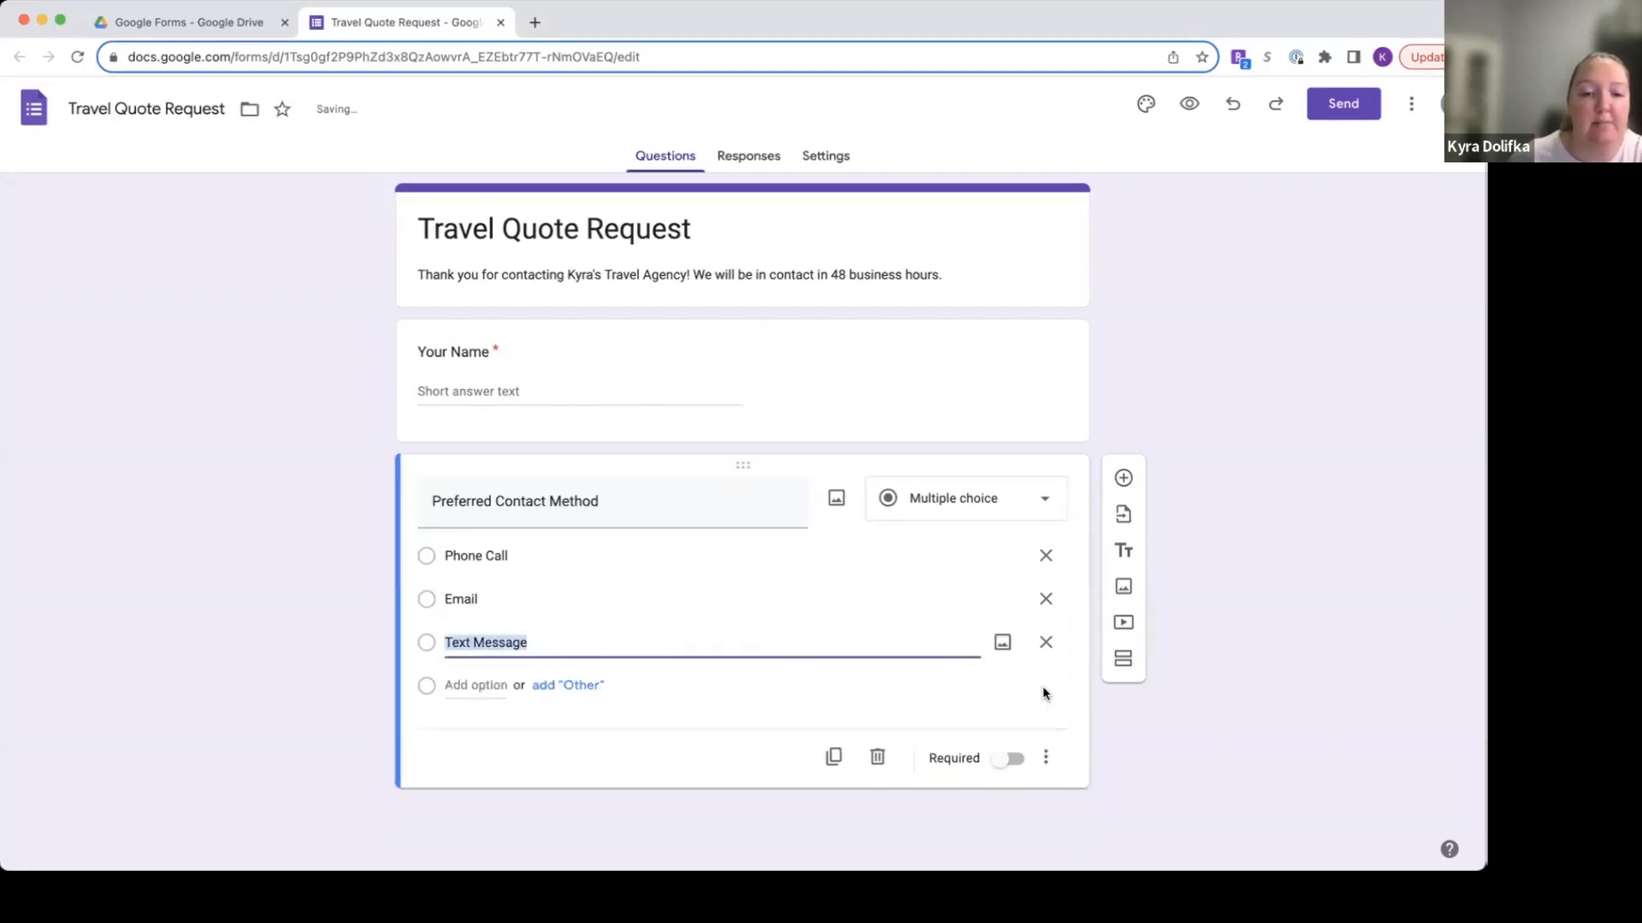
left_click(997, 770)
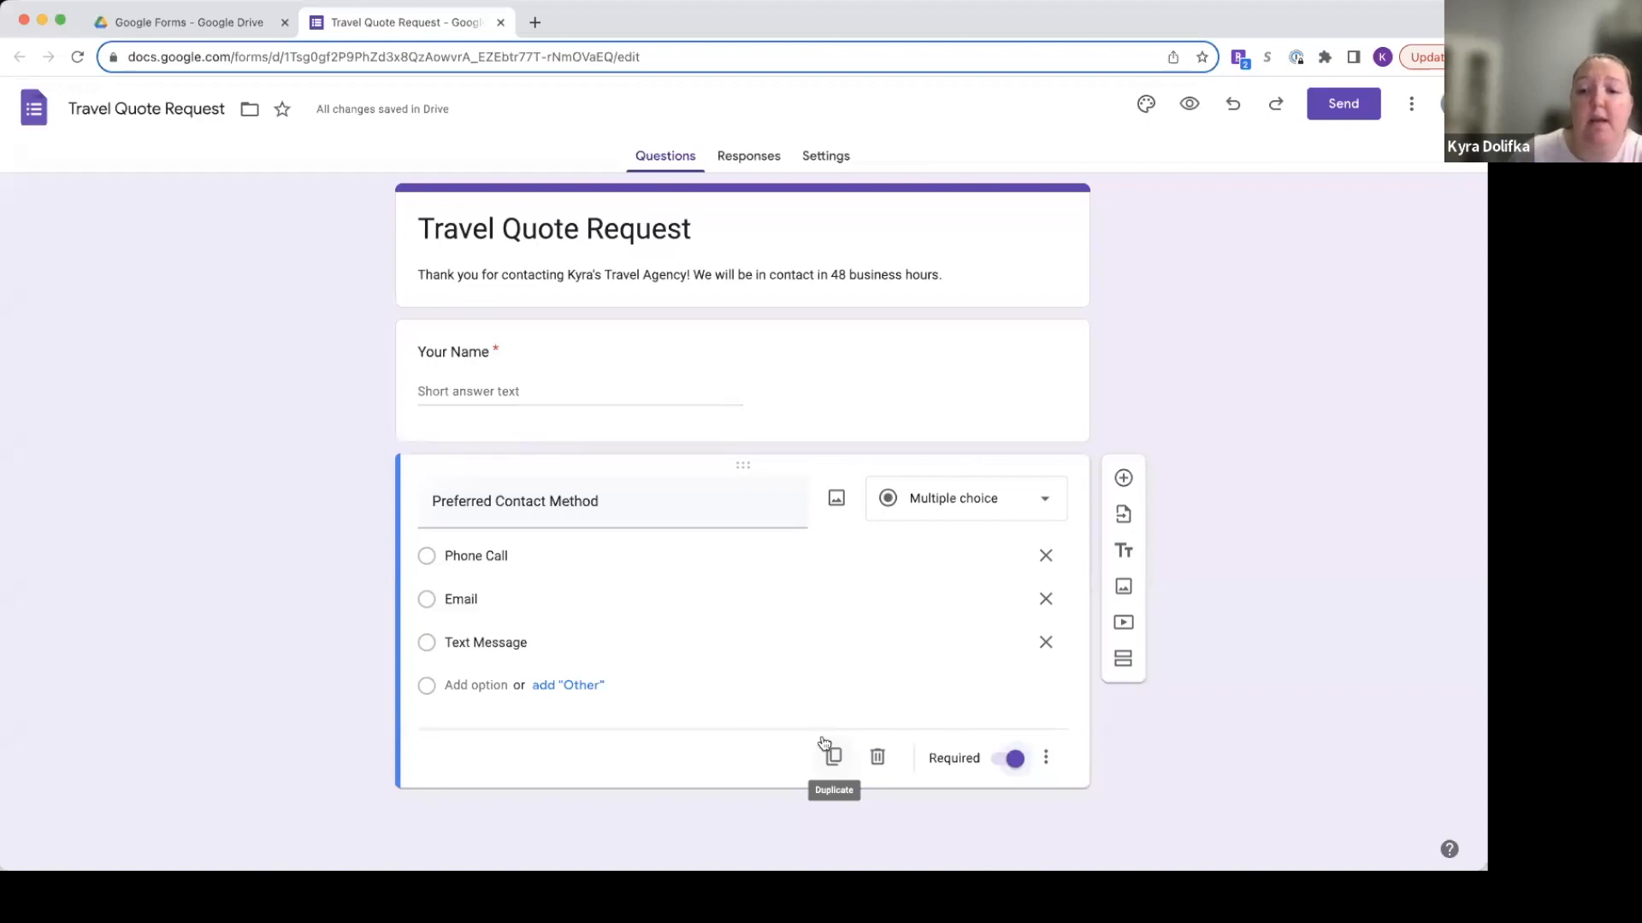
Add a new section after the Preferred Contact Method question and title it "Travel Information".
left_click(1123, 662)
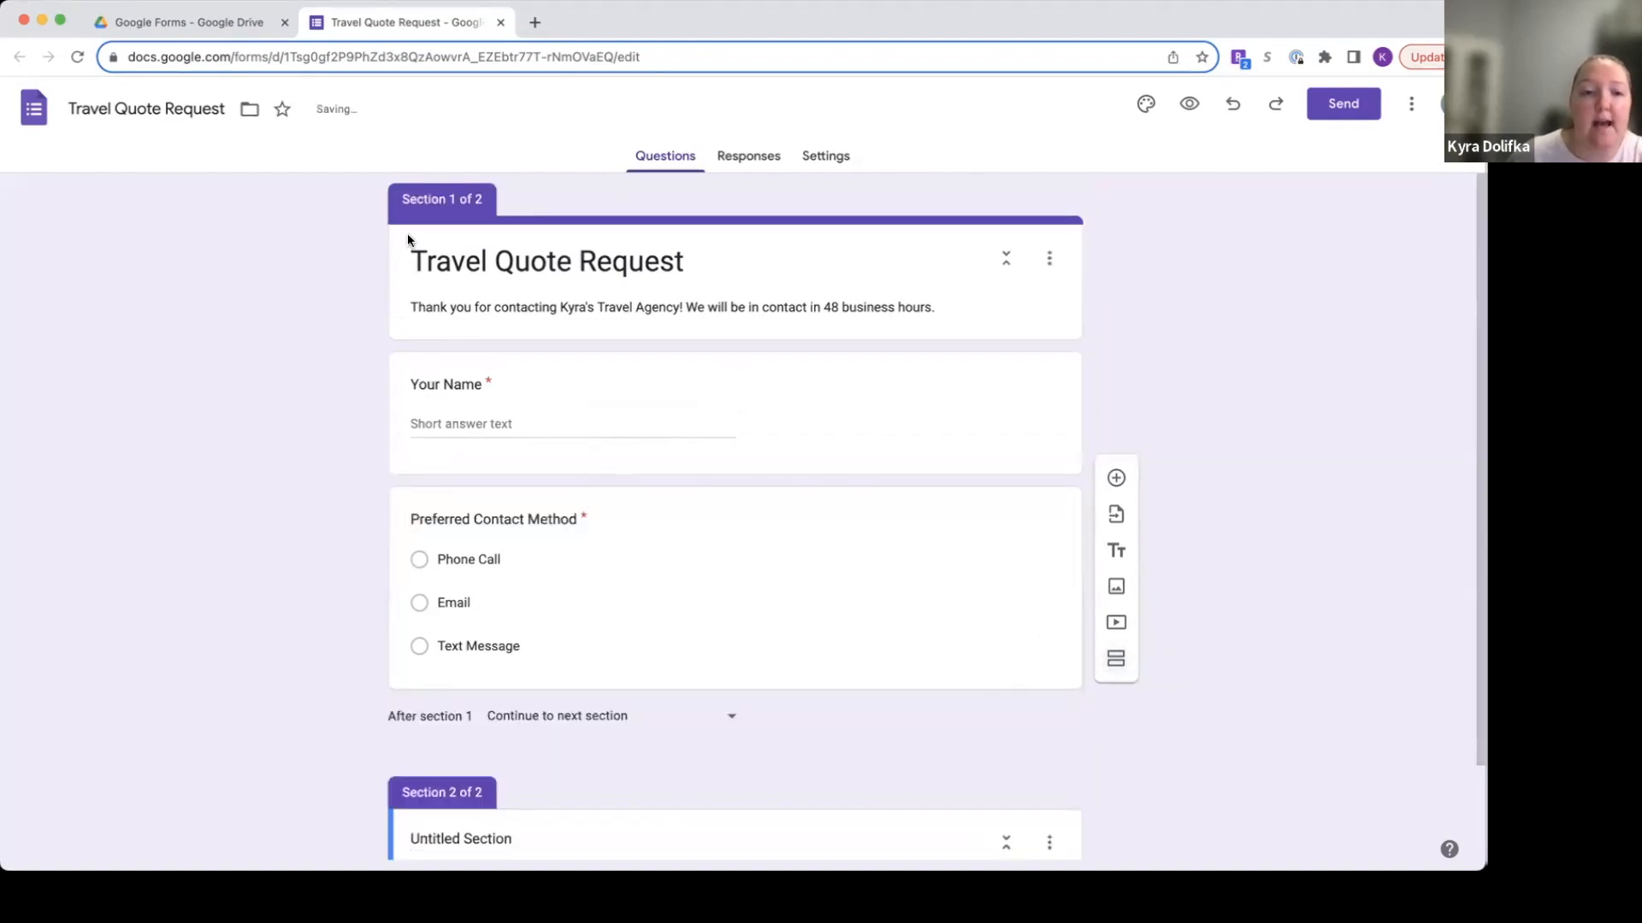
scroll(615, 590, "down", 2)
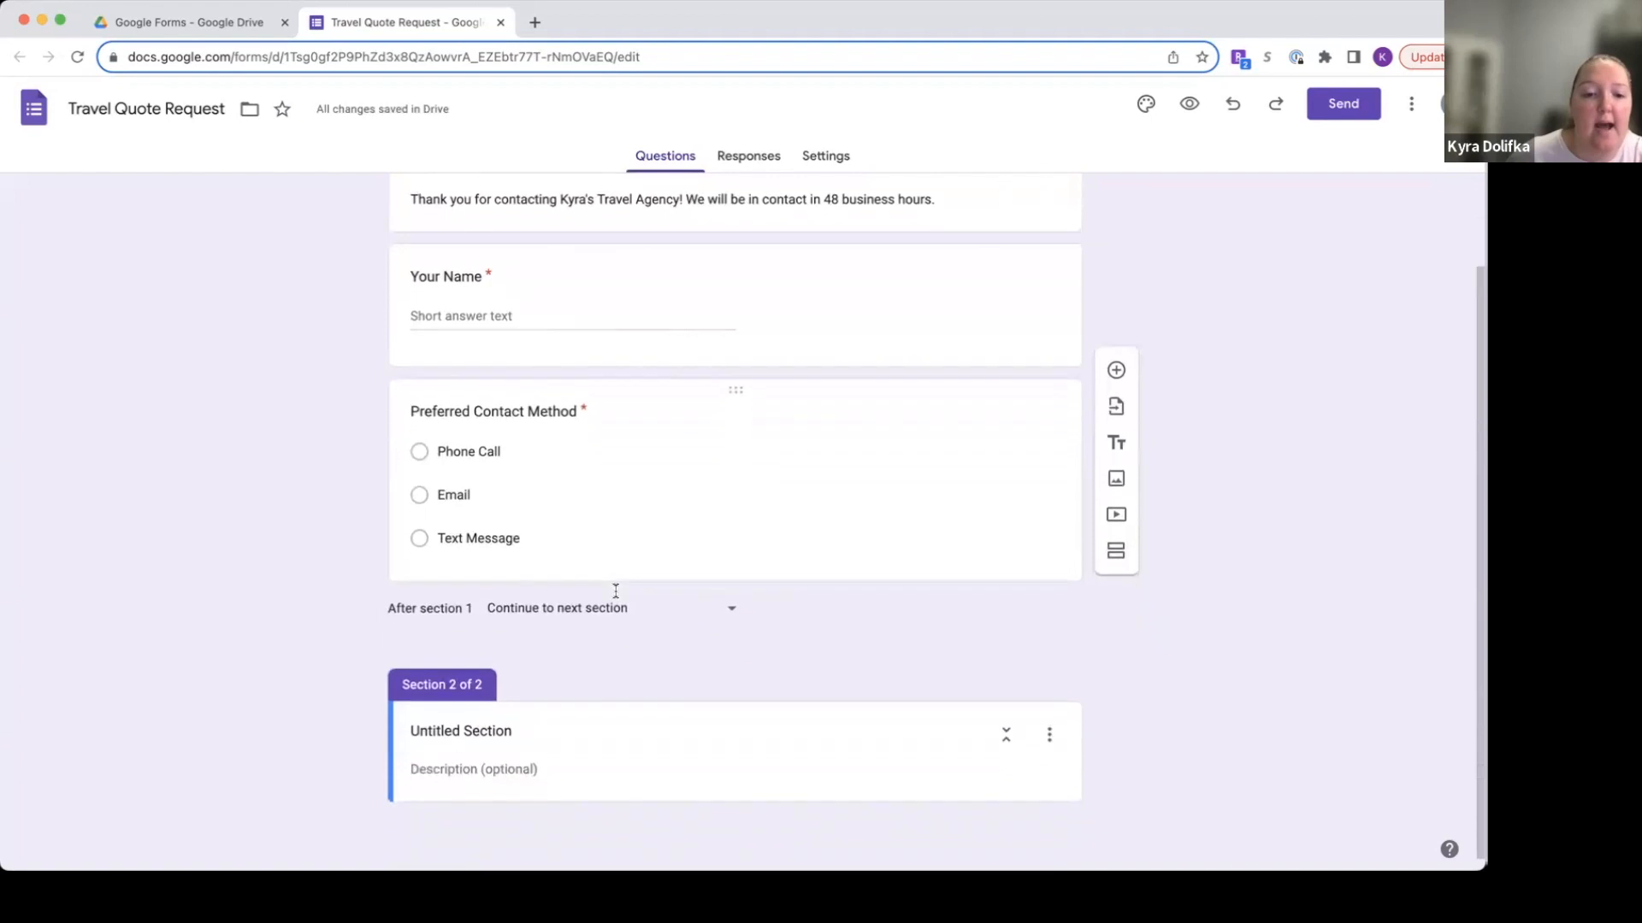
left_click(520, 731)
left_click_drag(520, 731, 402, 733)
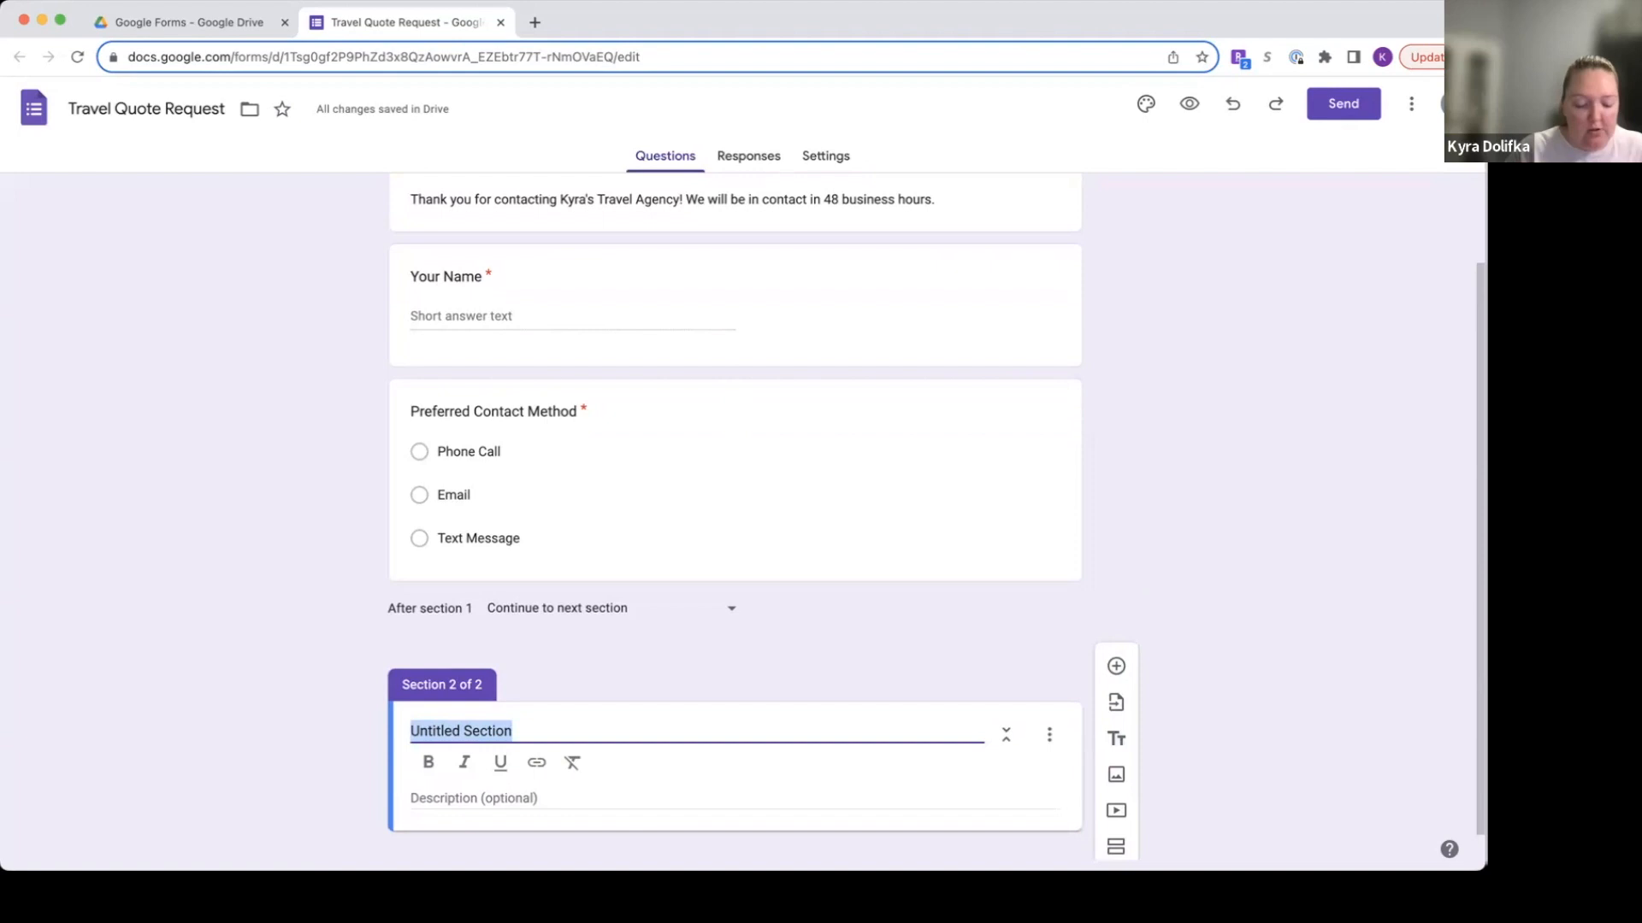
type("Travel Information")
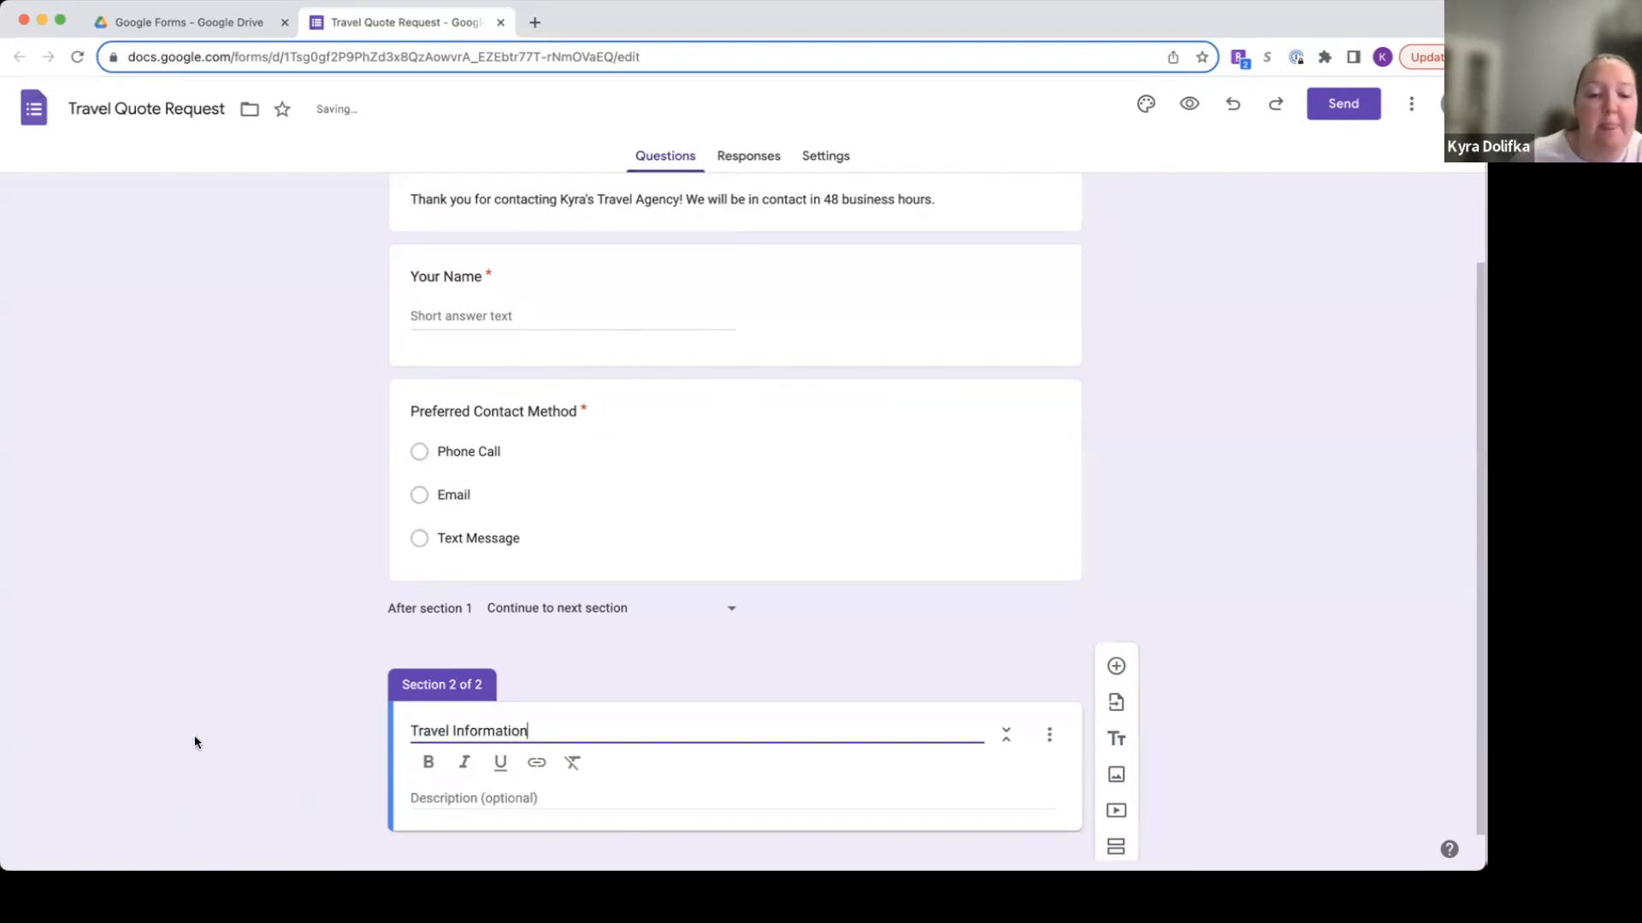
Give the Travel Information section the description "More information about your next vacation.".
scroll(192, 742, "down", 1)
left_click(433, 773)
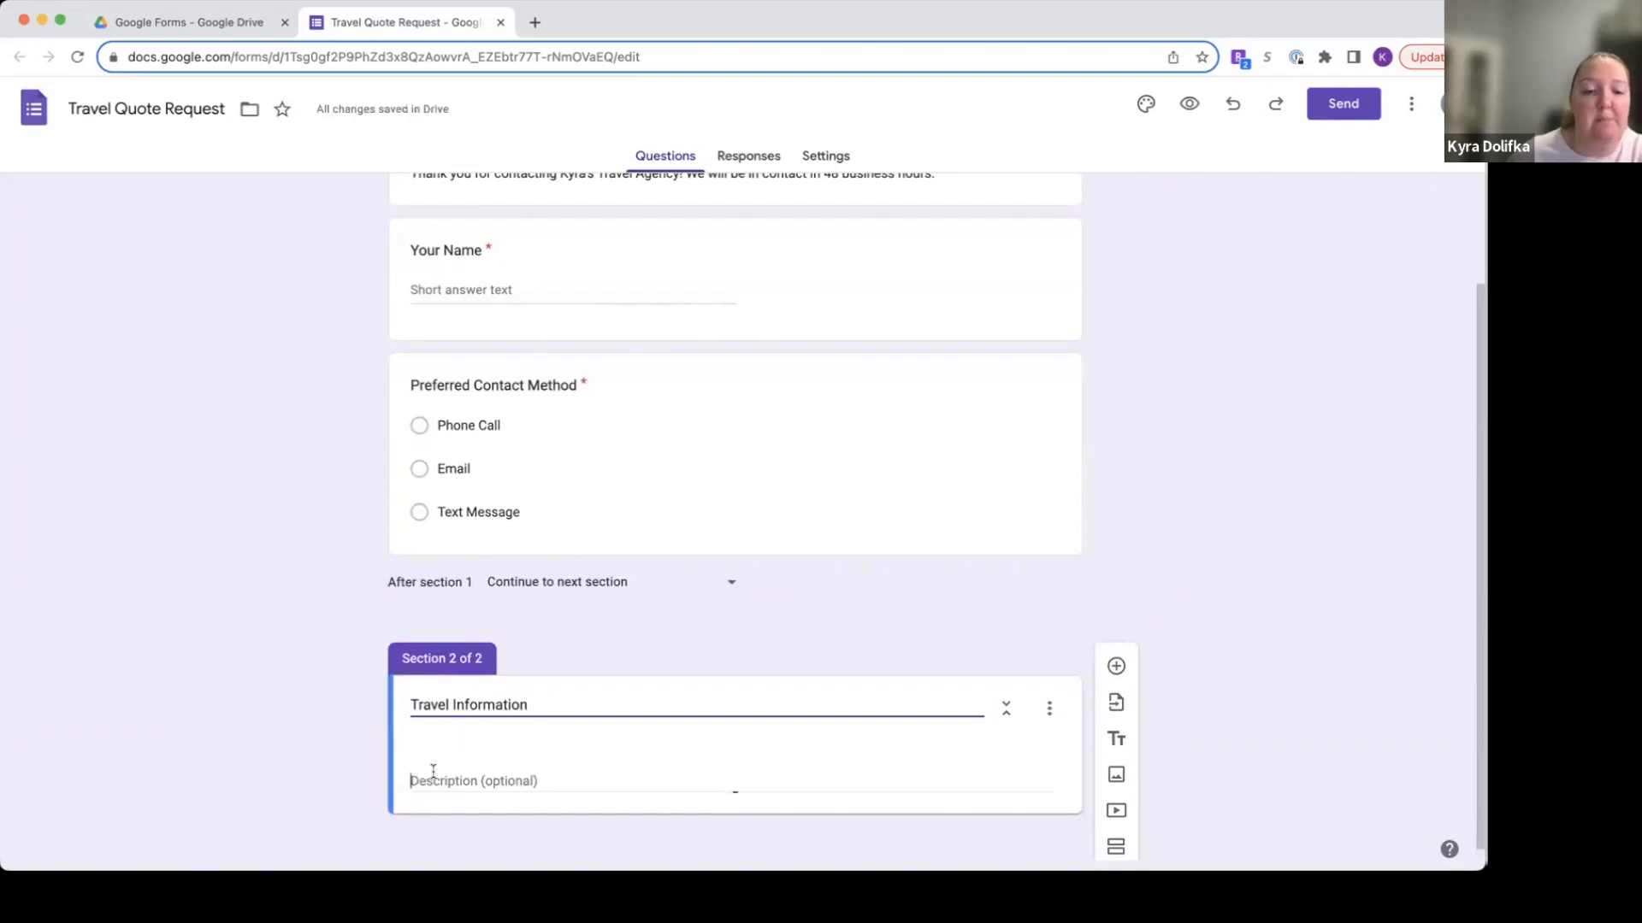
type("Mor")
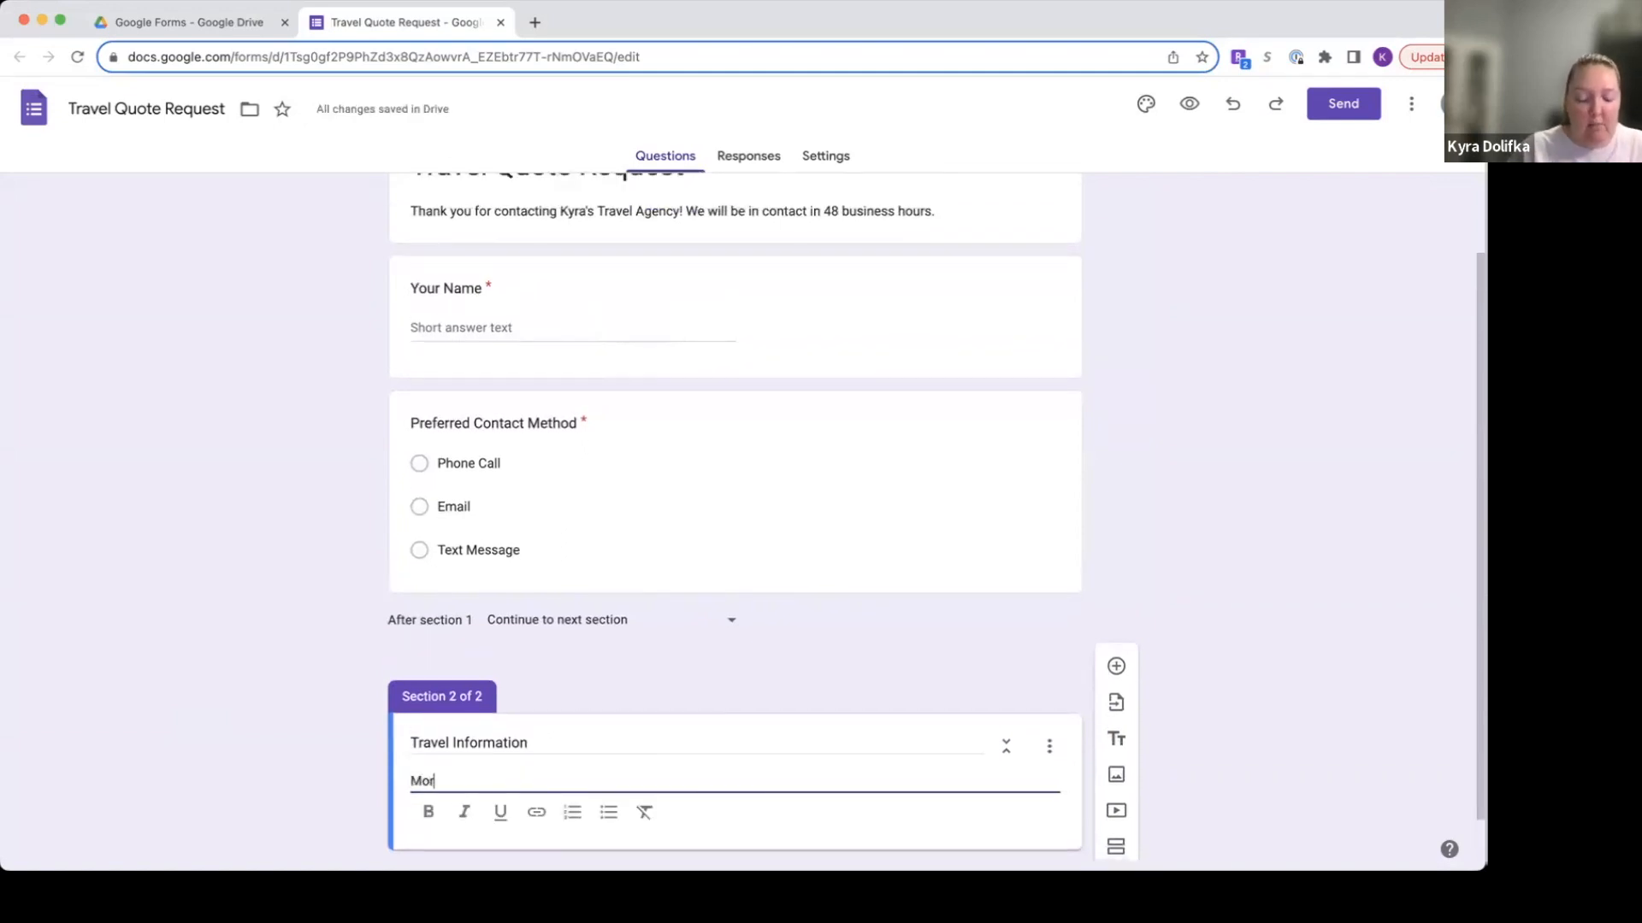
type("e information ab")
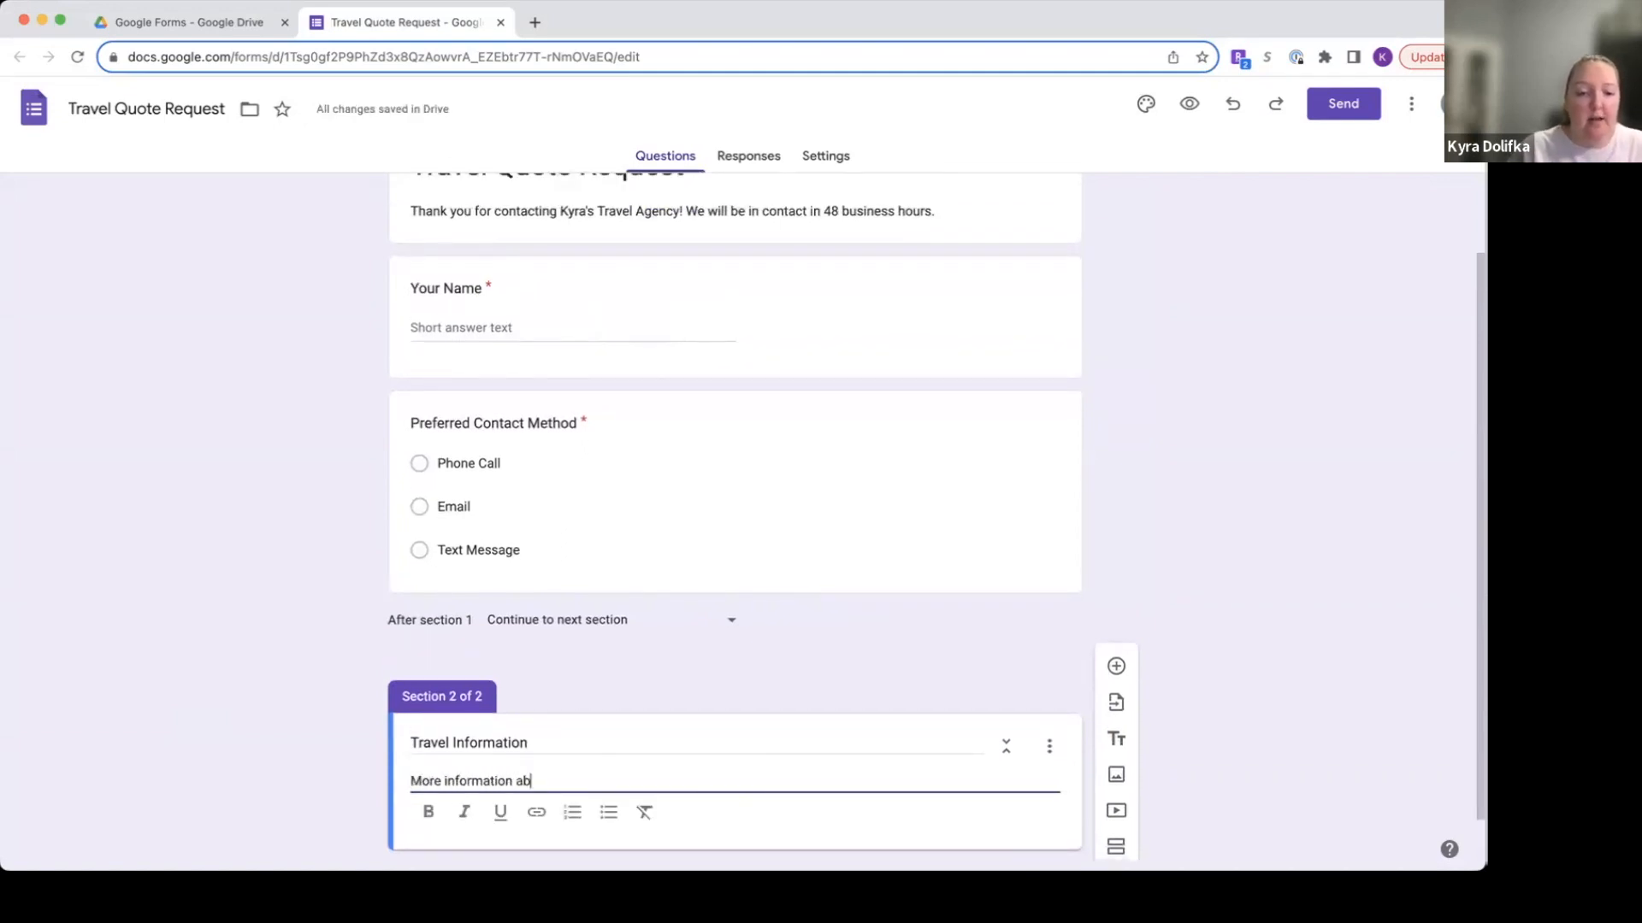
type("out your next vacation.")
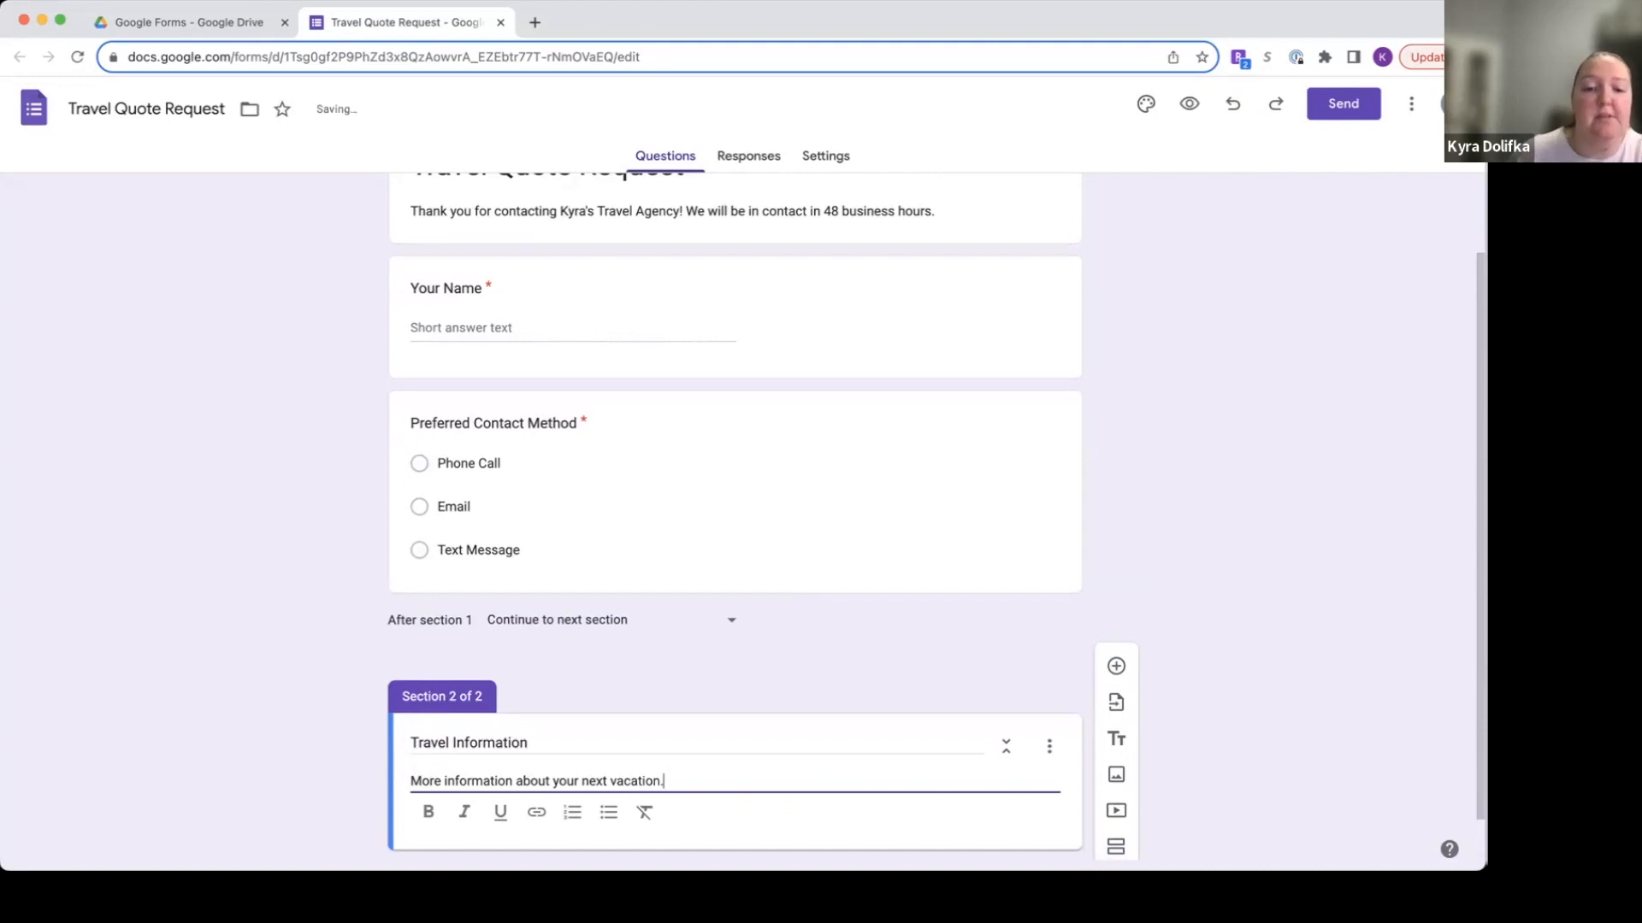
Add a required question reading "Departure Date" with the Date answer type to the Travel Information section.
scroll(249, 751, "down", 1)
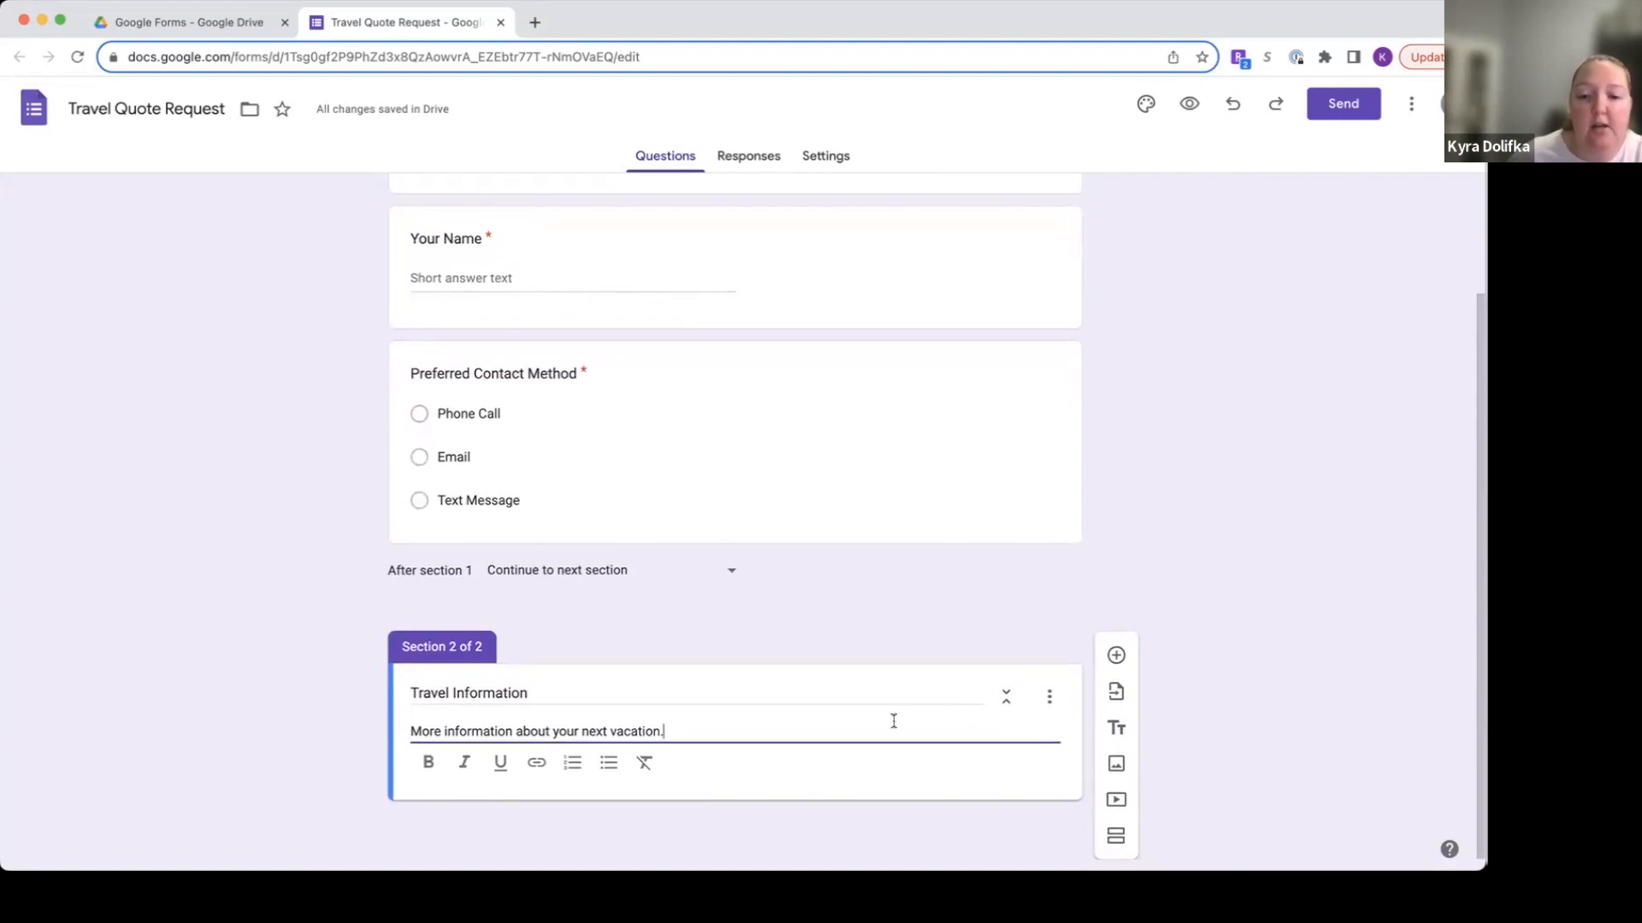
left_click(1116, 656)
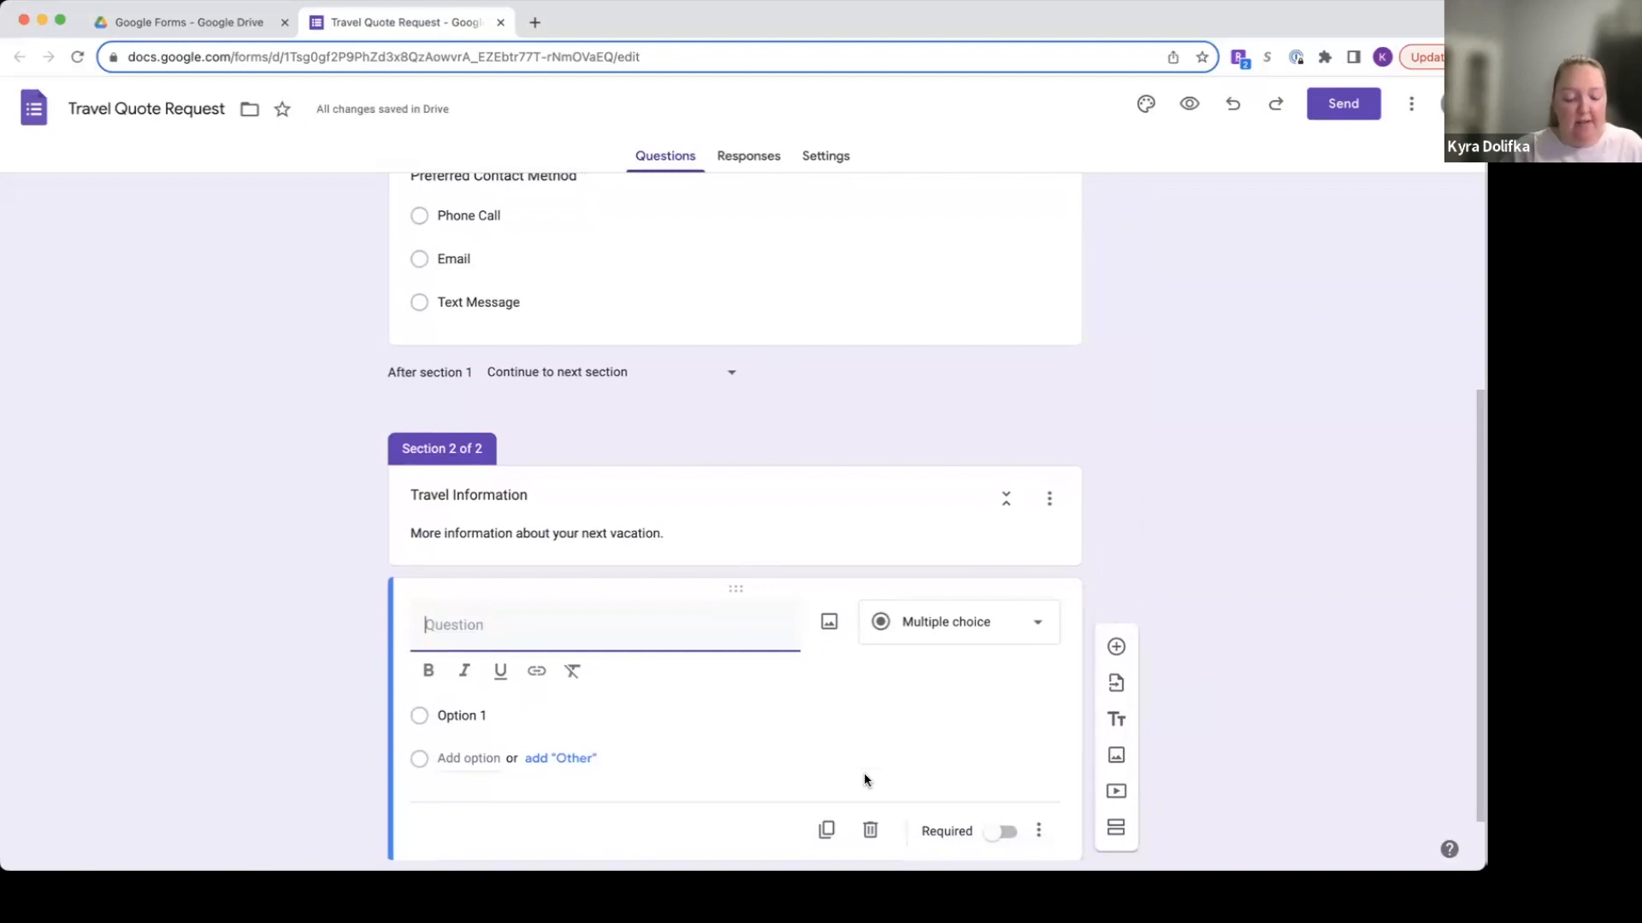
type("D")
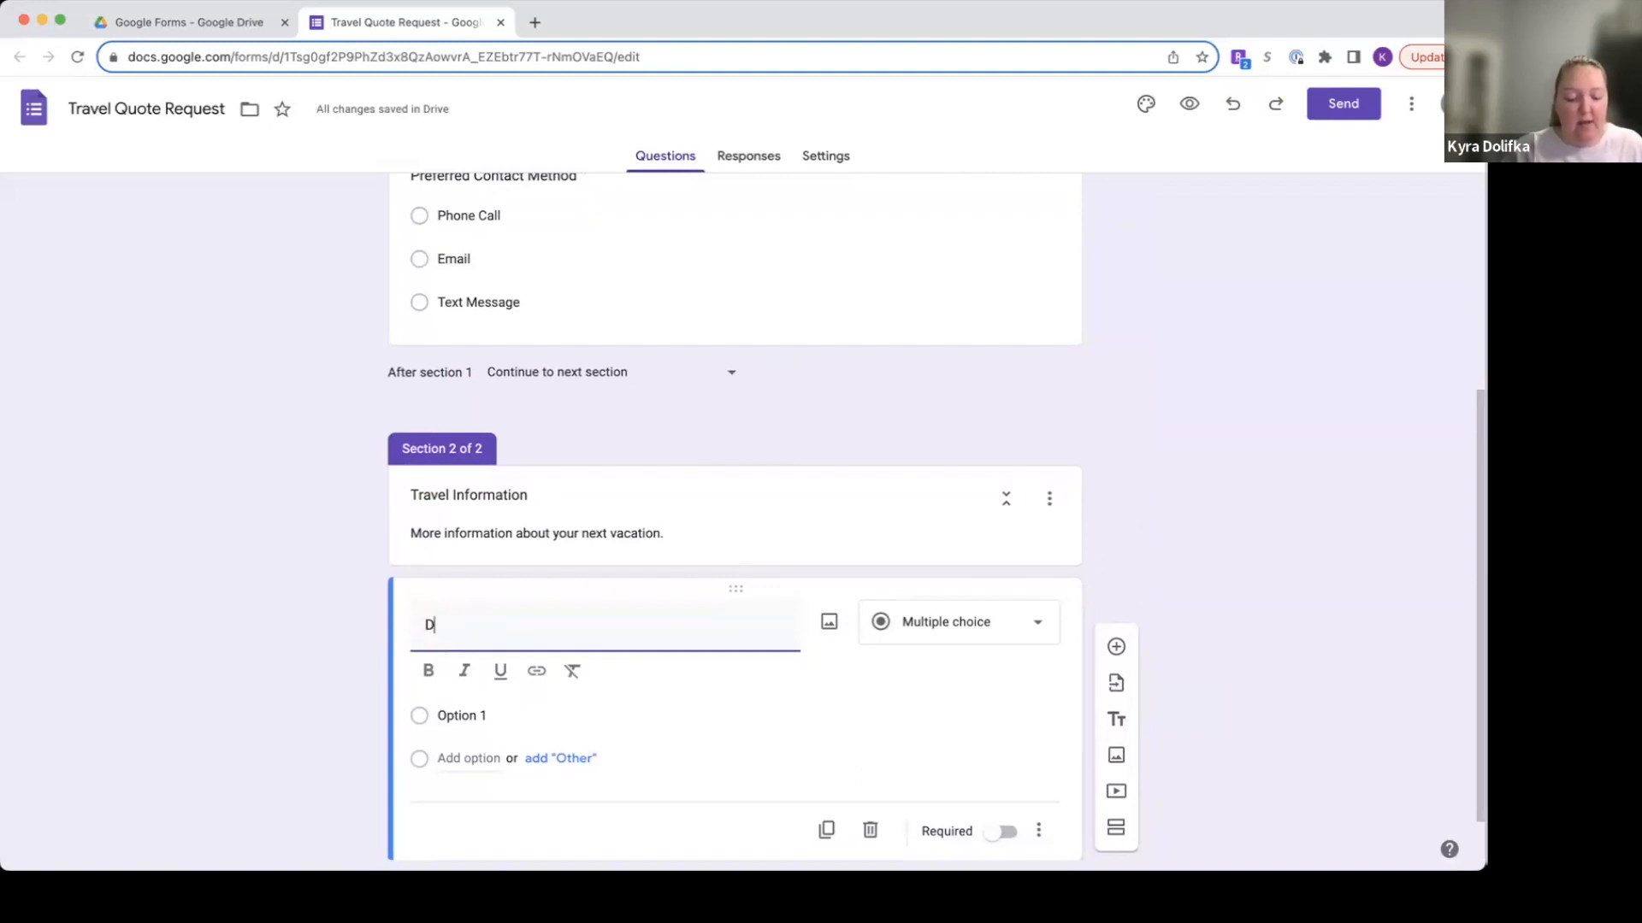
type("epartur")
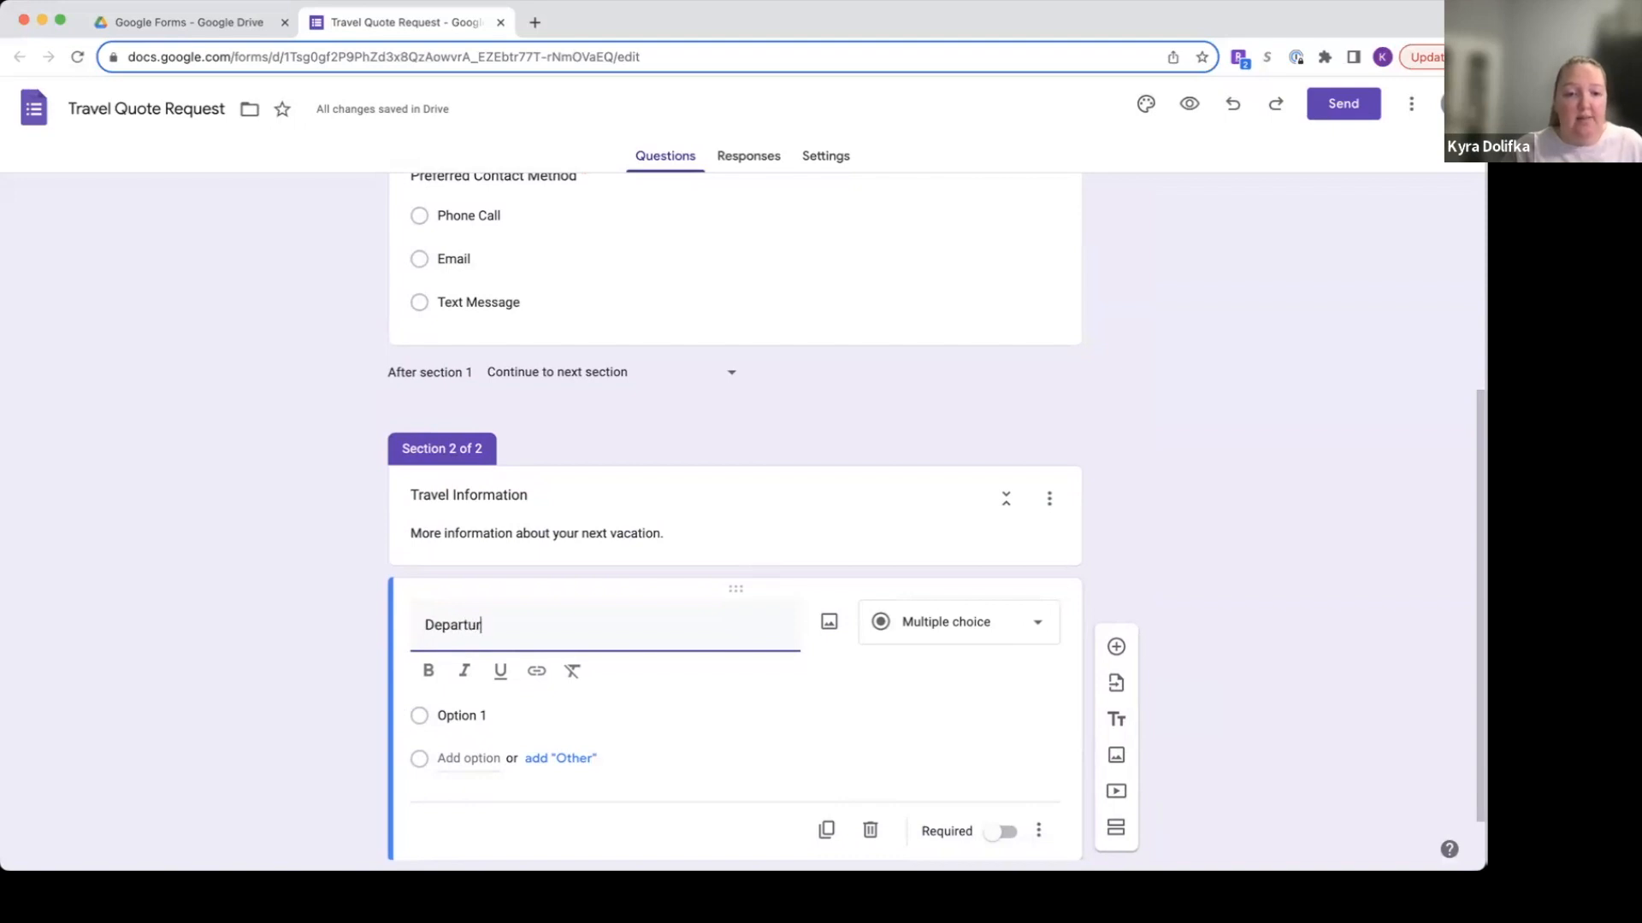
type("e Date")
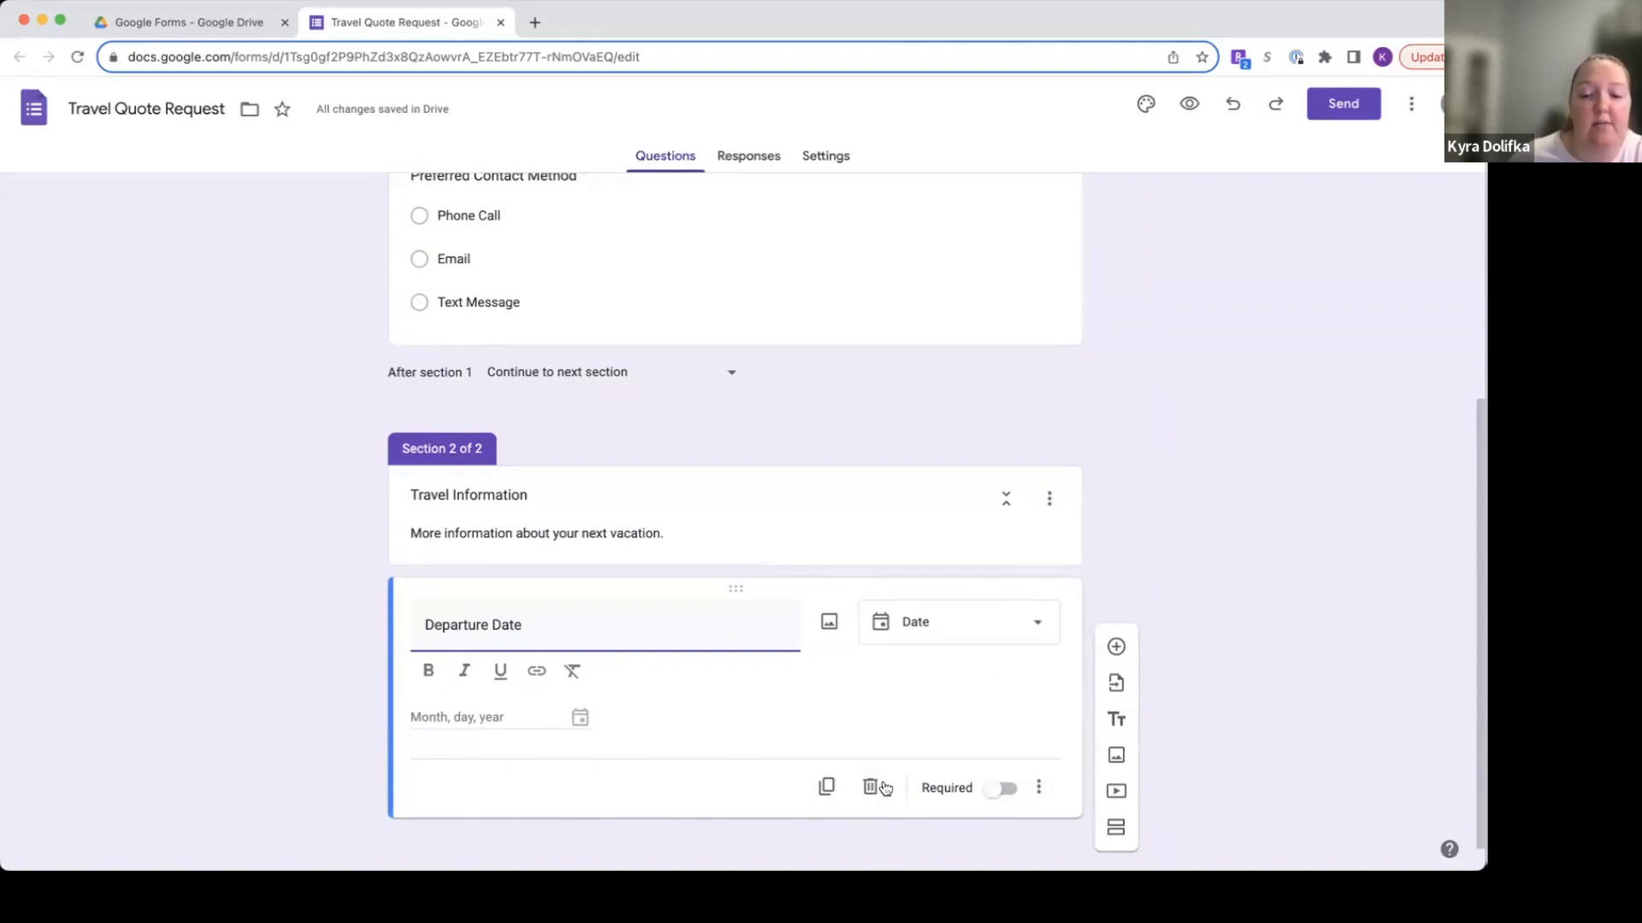
left_click(986, 795)
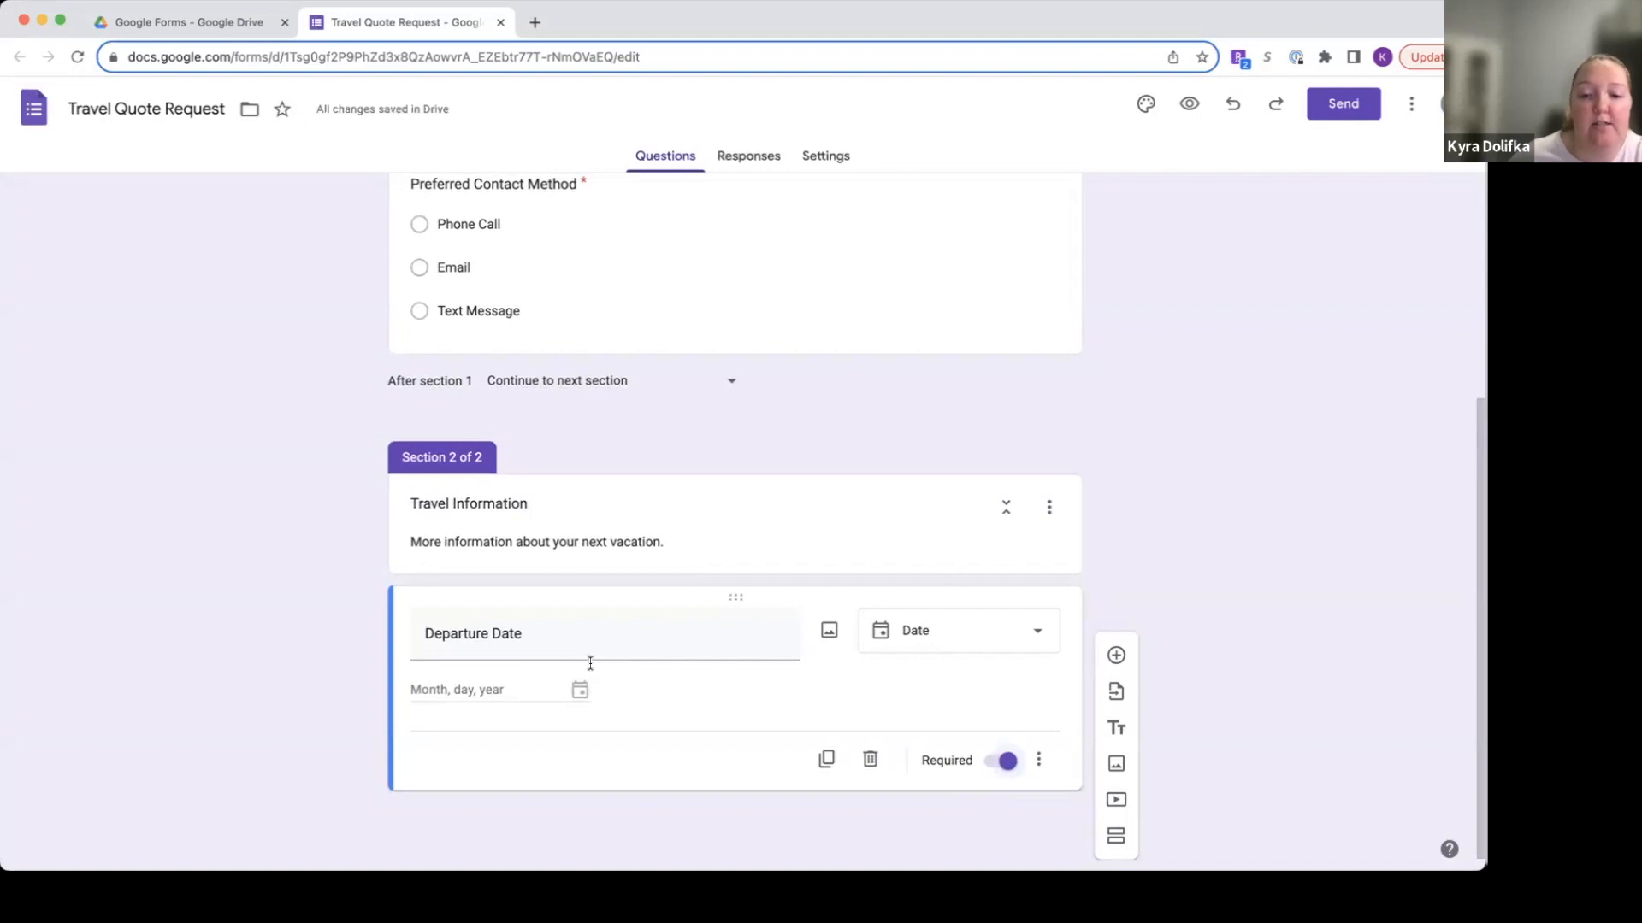
Add a question below Departure Date reading "What travel components do you need?" with the Checkboxes answer type.
left_click(1117, 657)
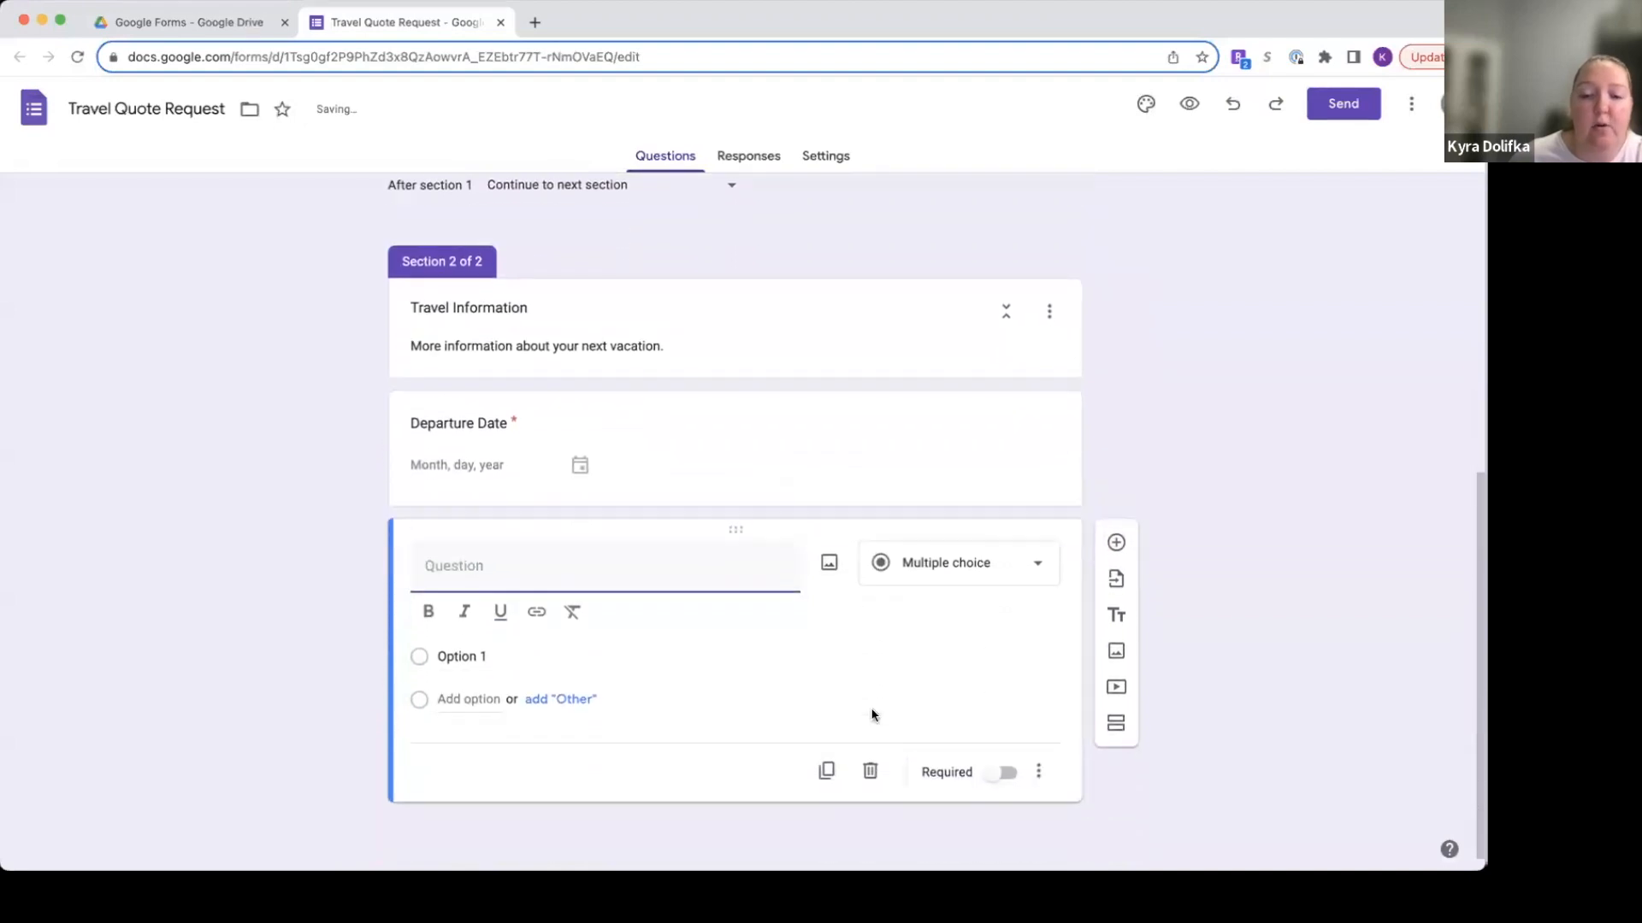
type("W")
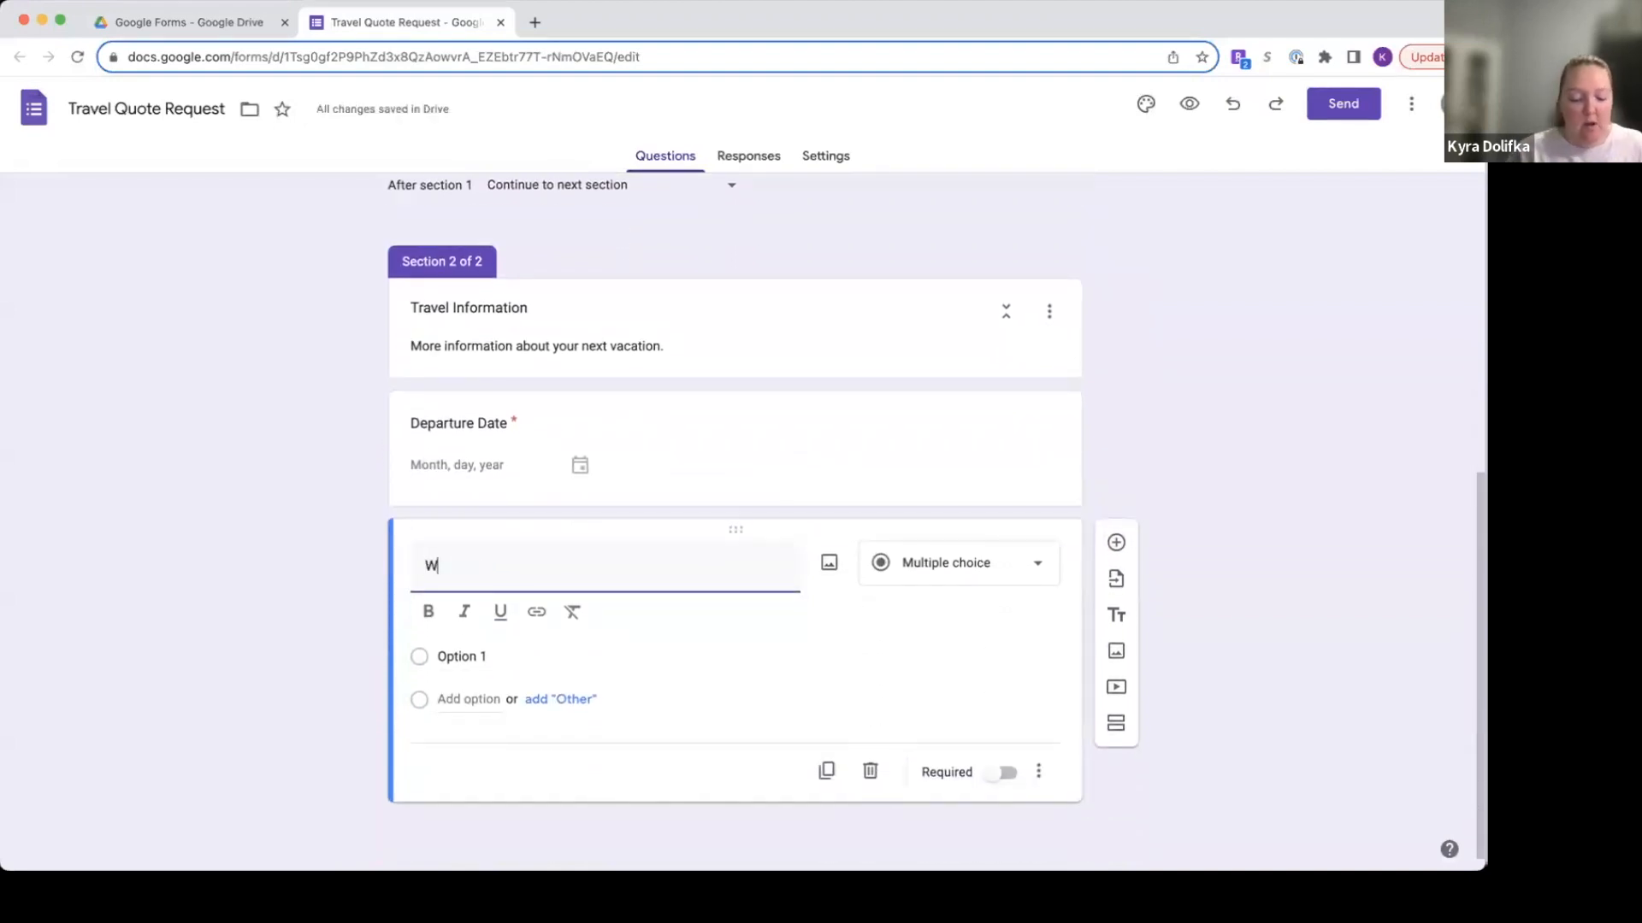
type("hat travel ")
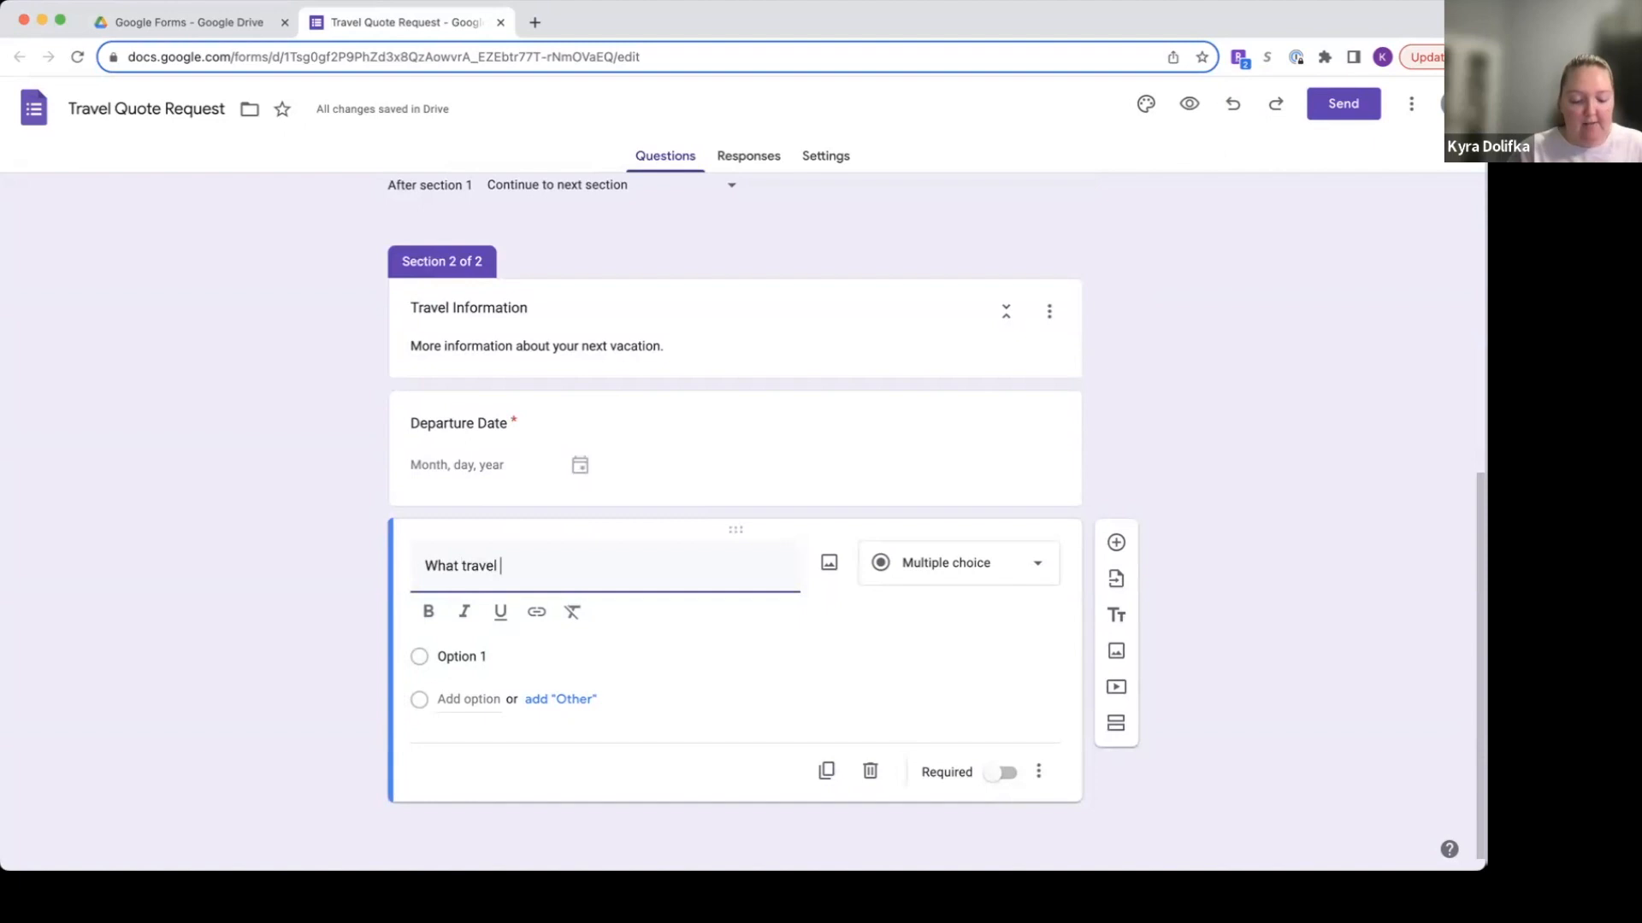
type("components ")
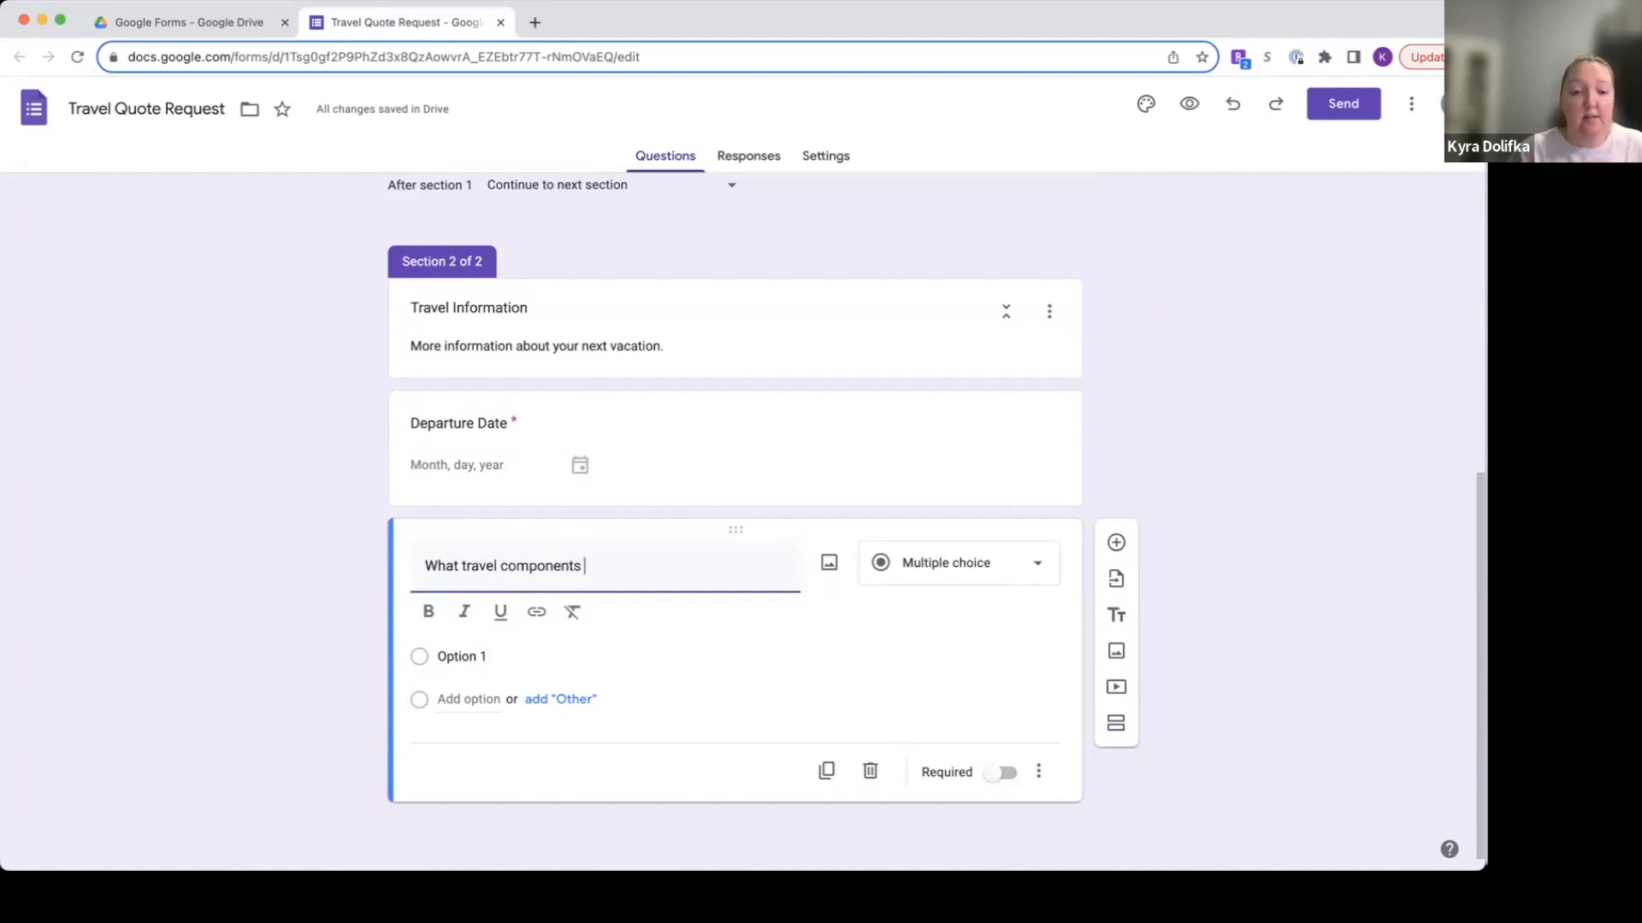
type("do you need?")
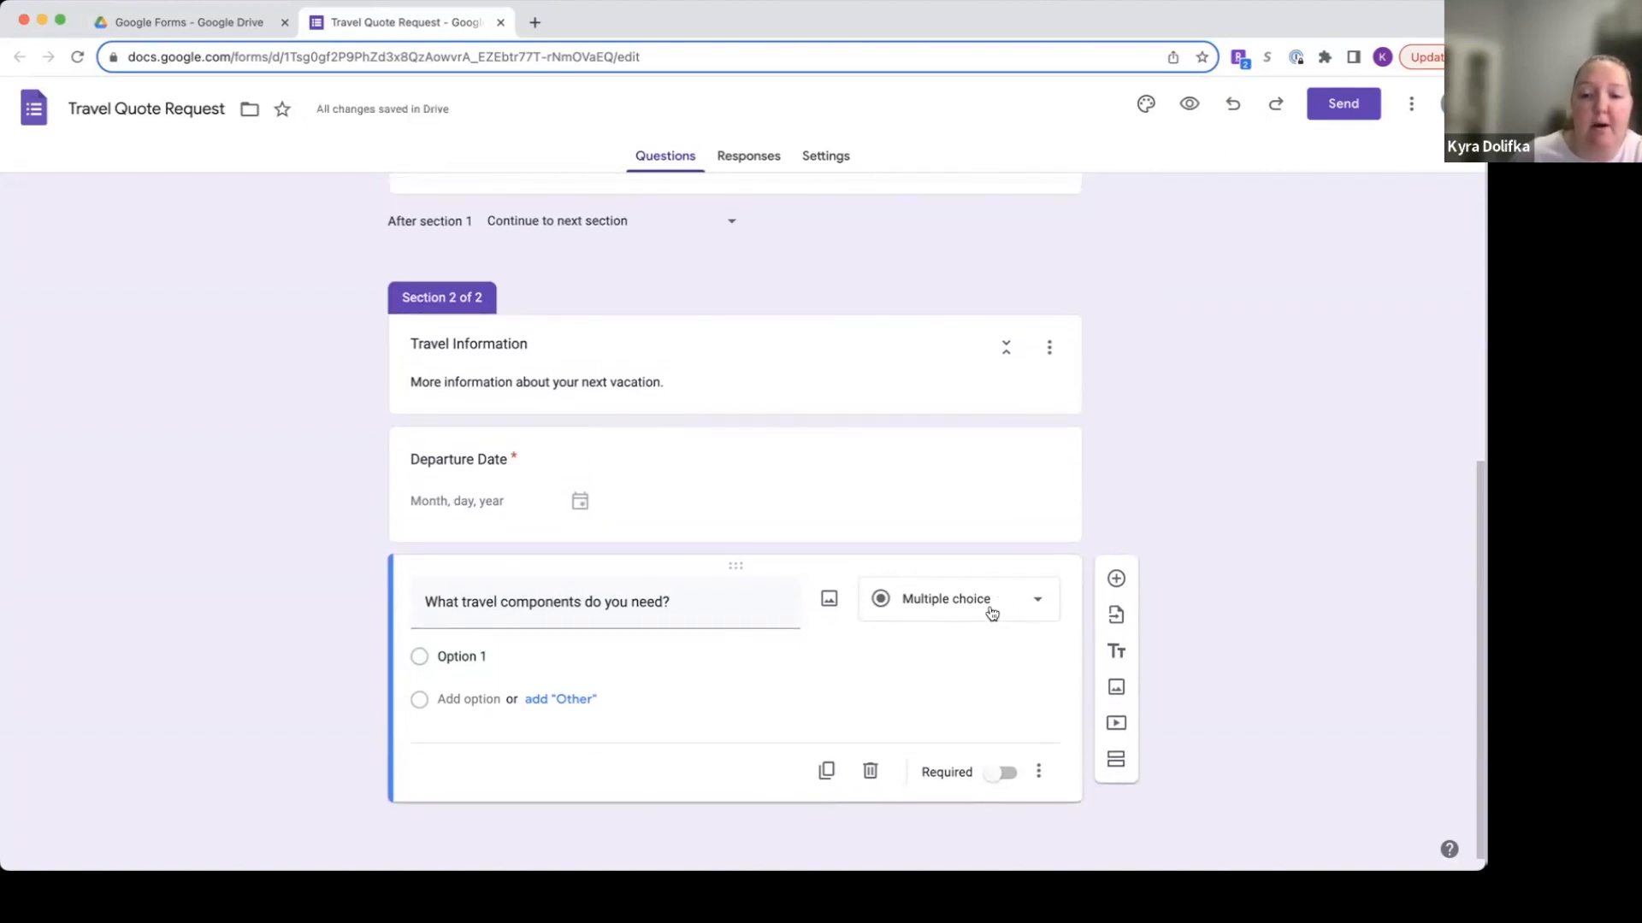
left_click(991, 613)
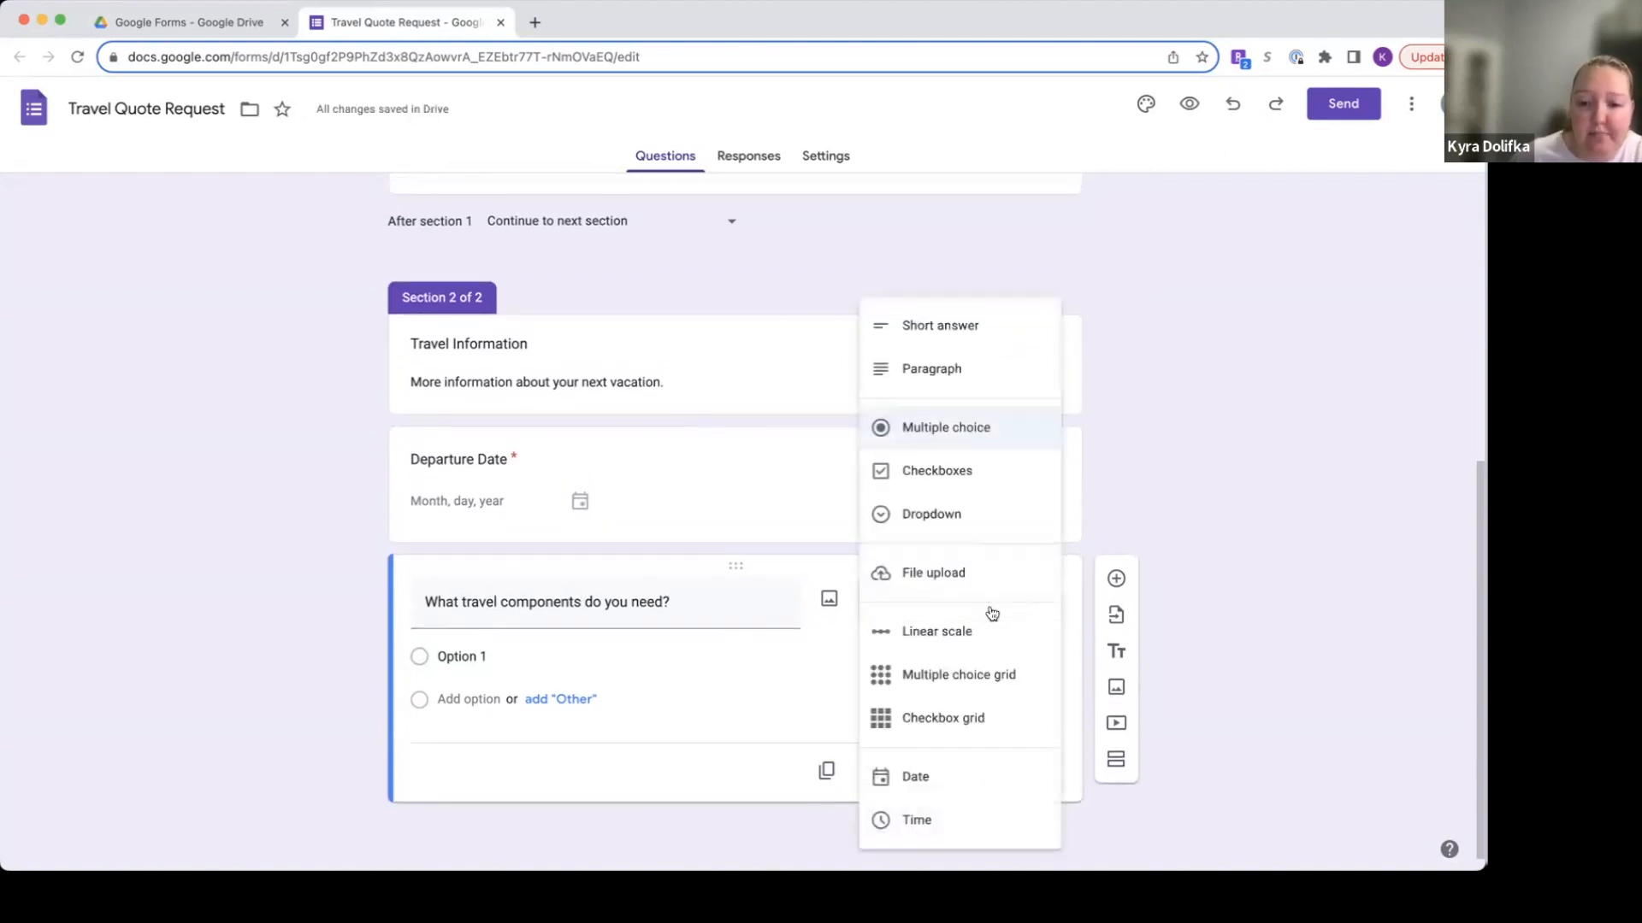
left_click(986, 476)
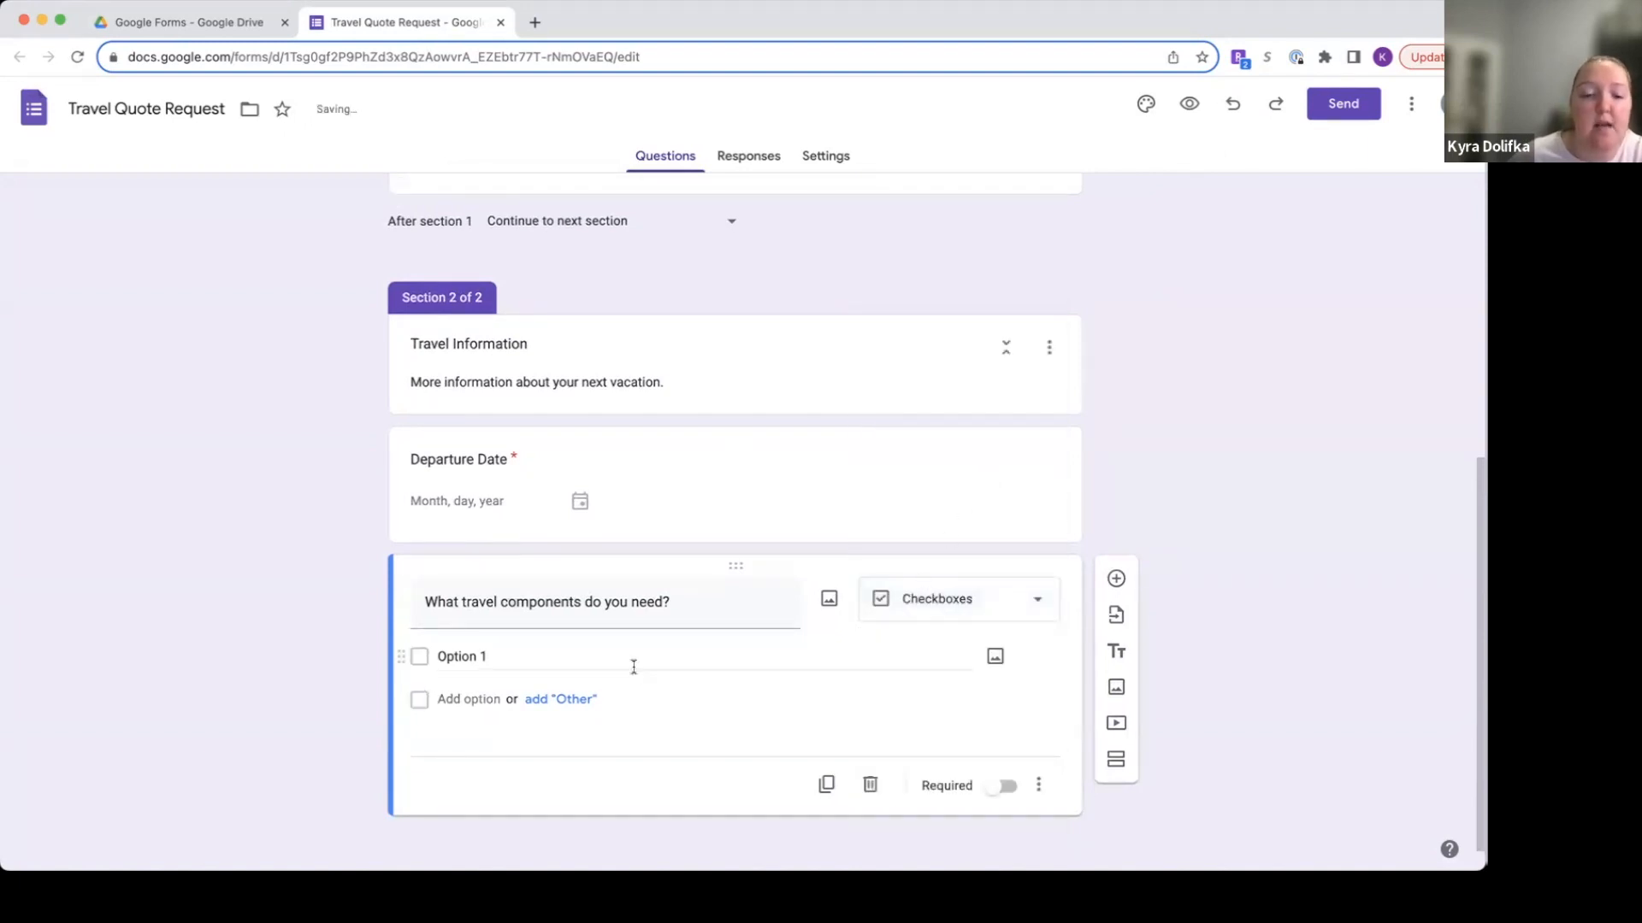
Enter Airfare, Hotel/Resort Accommodations, Cruise, Rental Car and Tours/Activities as the answer options of the travel components question.
left_click(547, 658)
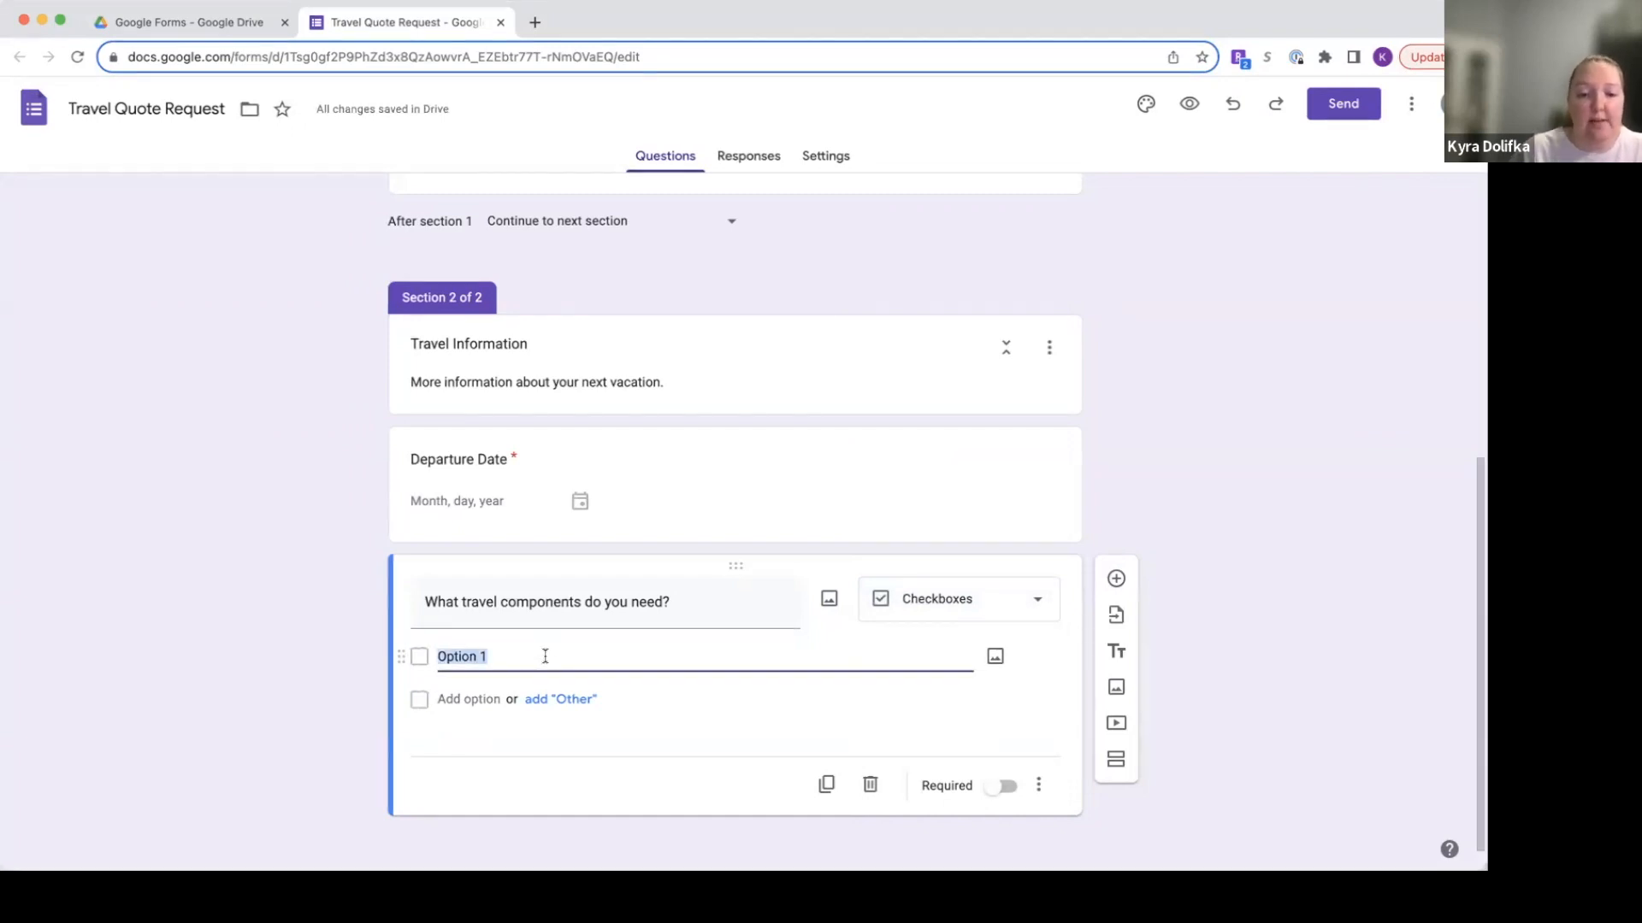
type("Airfare")
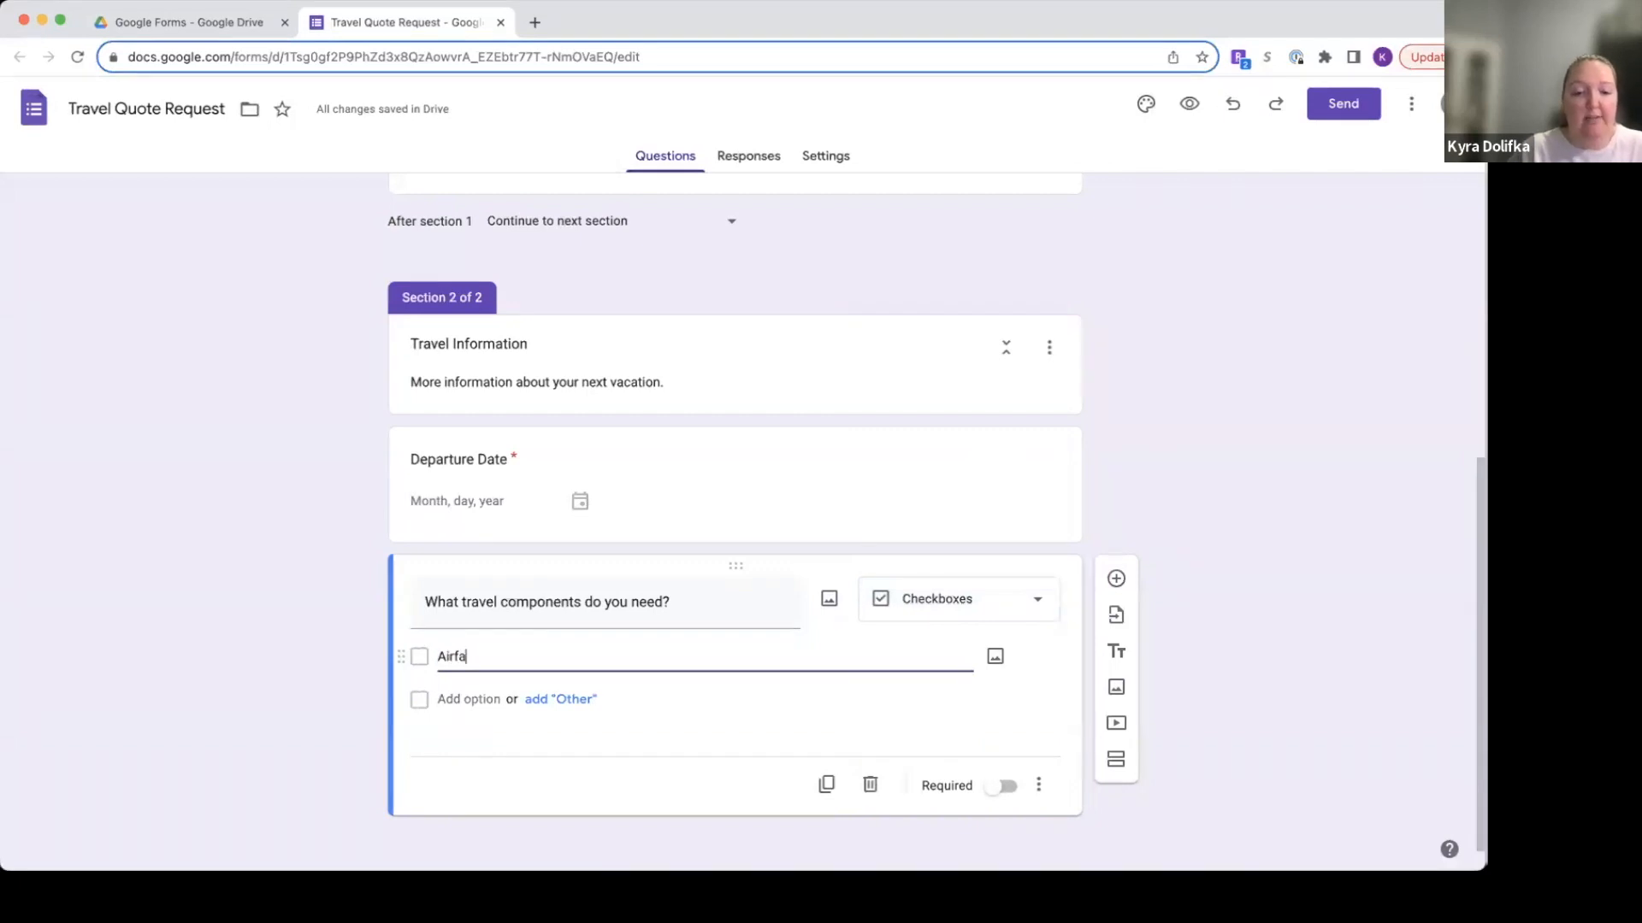
left_click(477, 700)
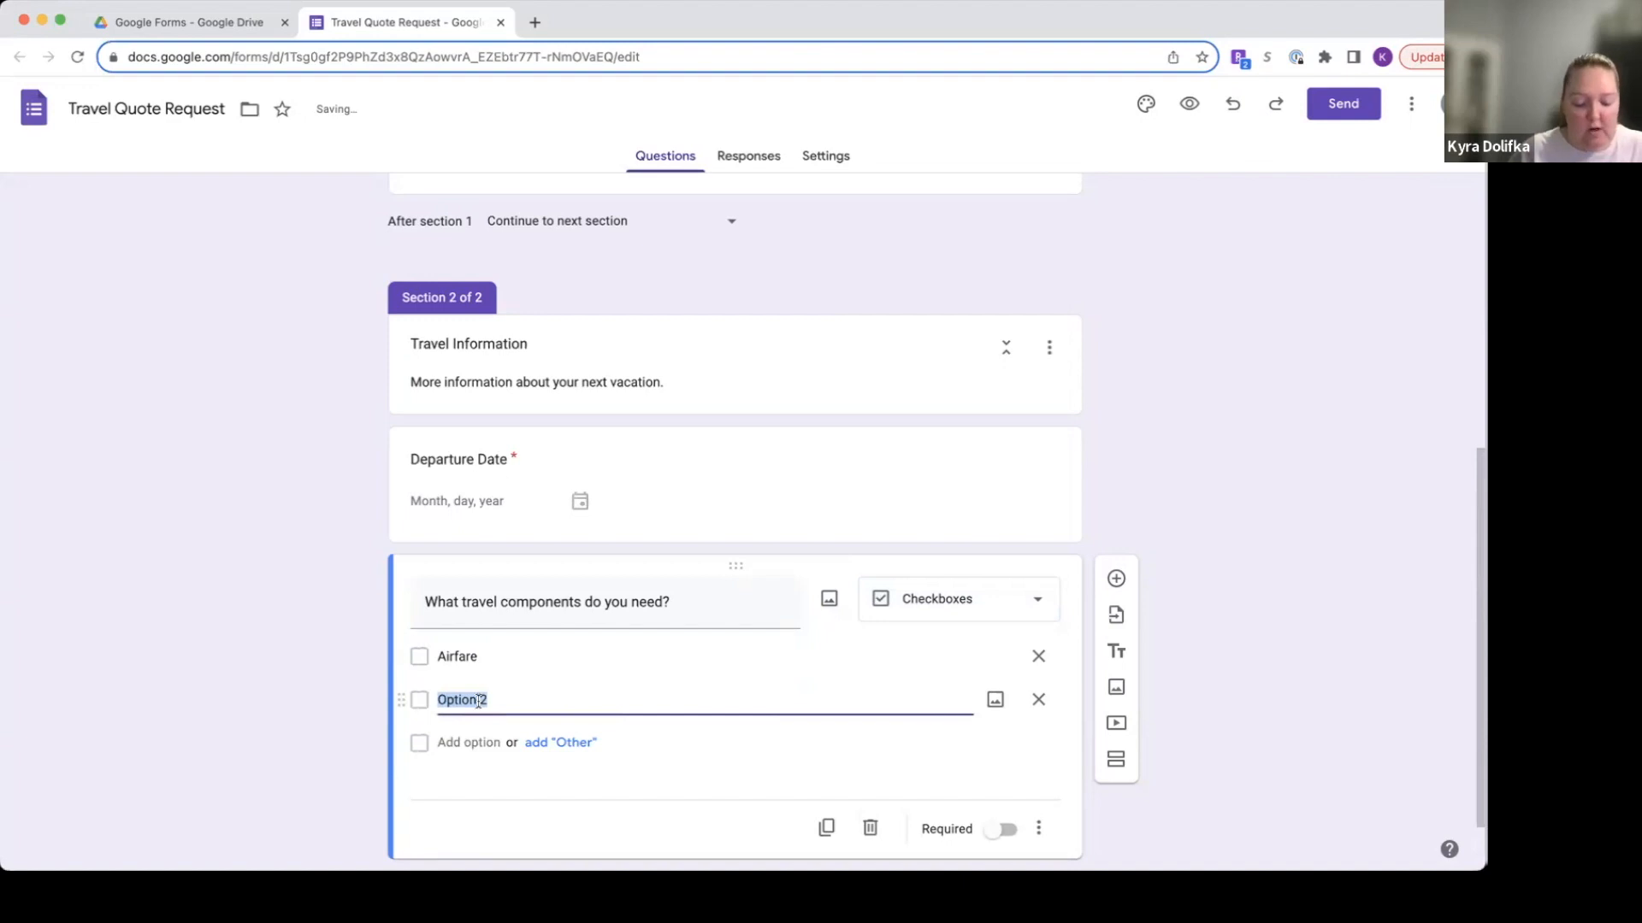
type("Hotel")
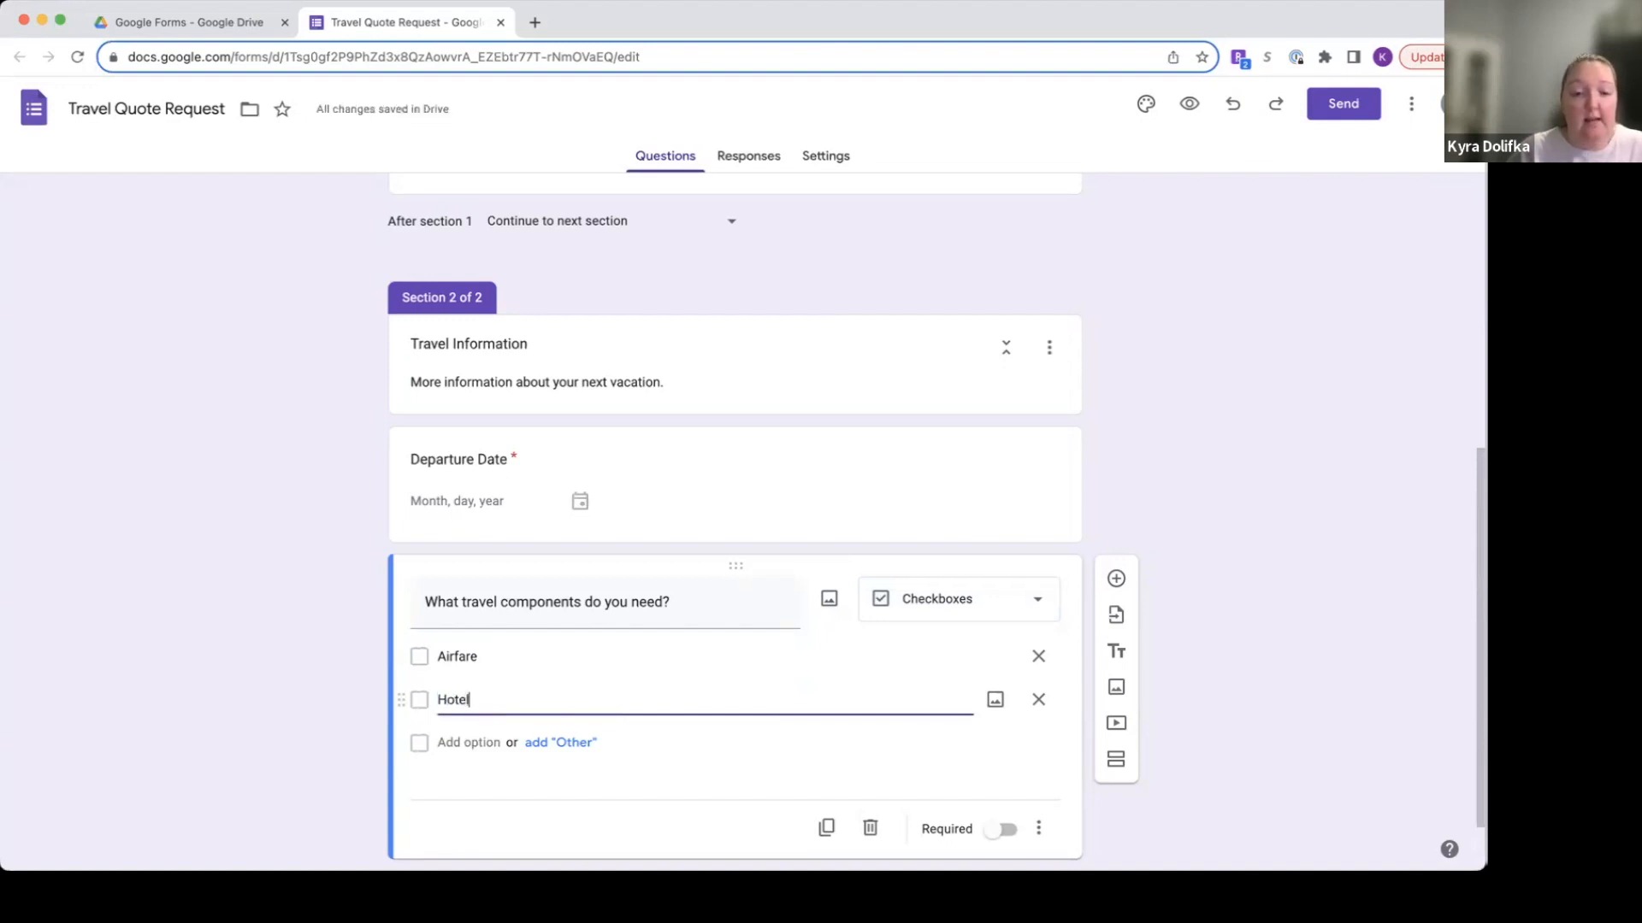
type("/Resort Ac")
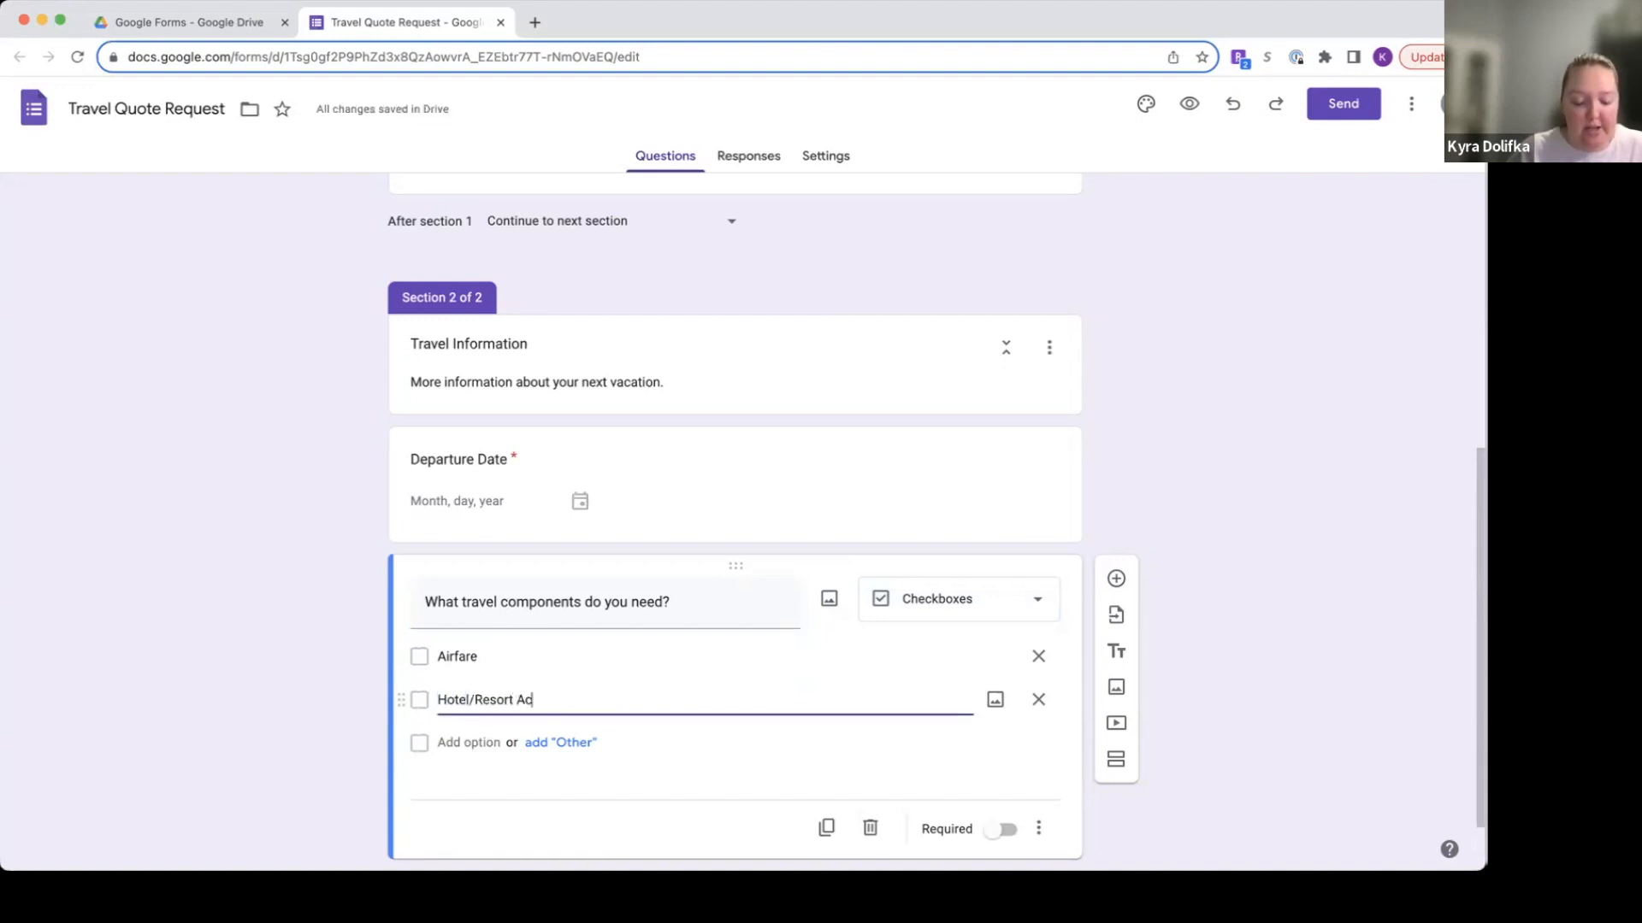
type("commodations")
key("Return")
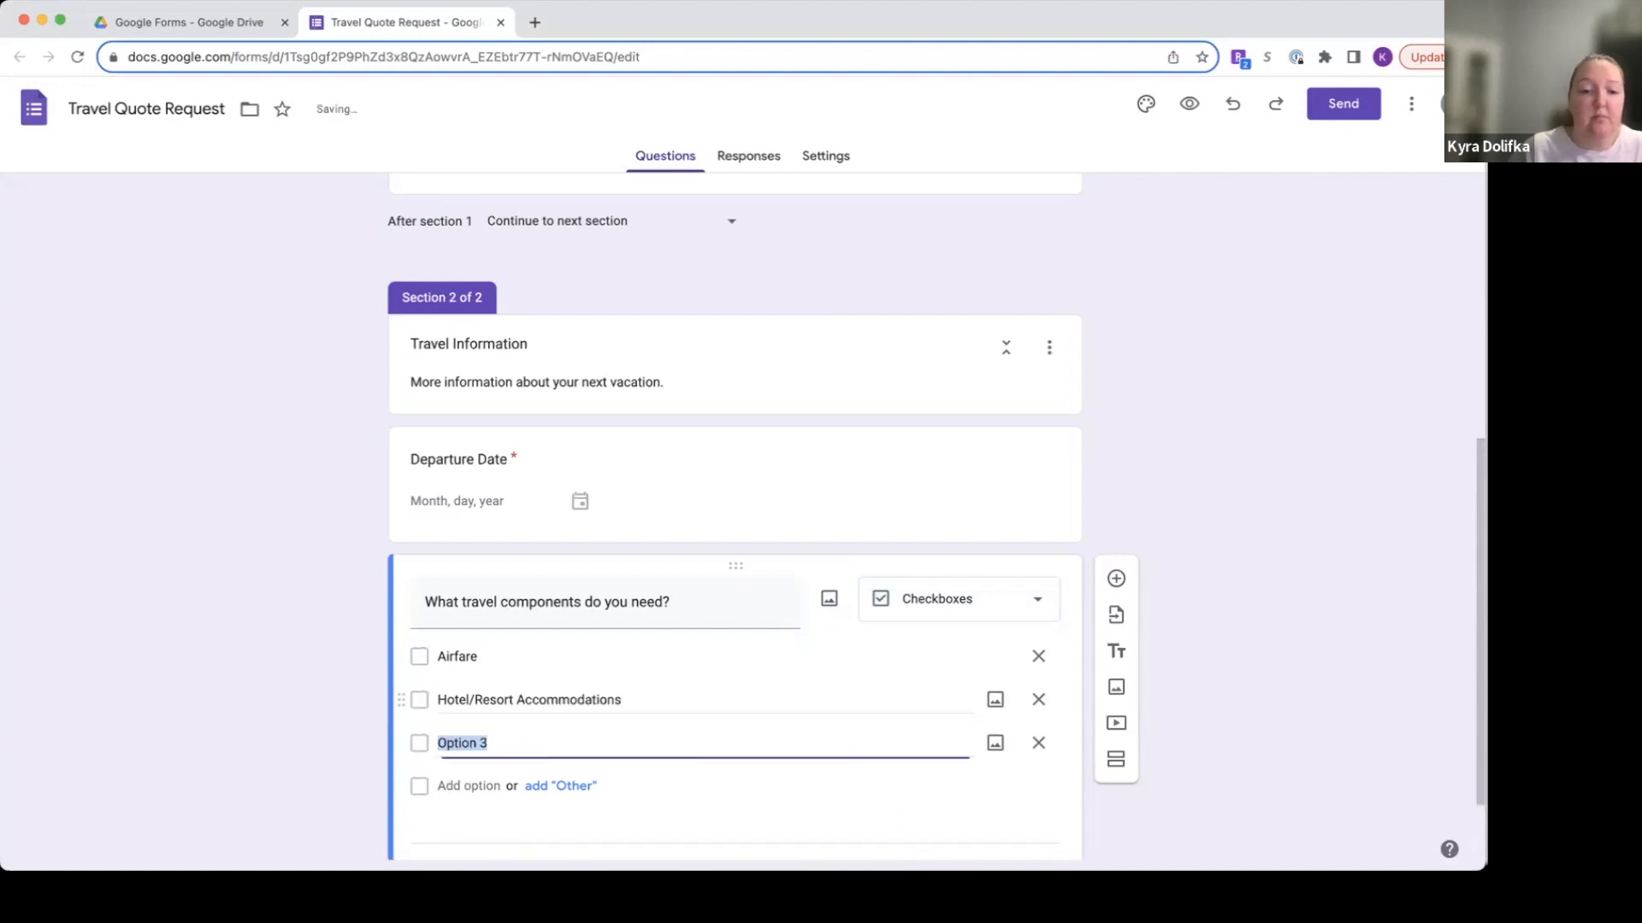
type("Cruise")
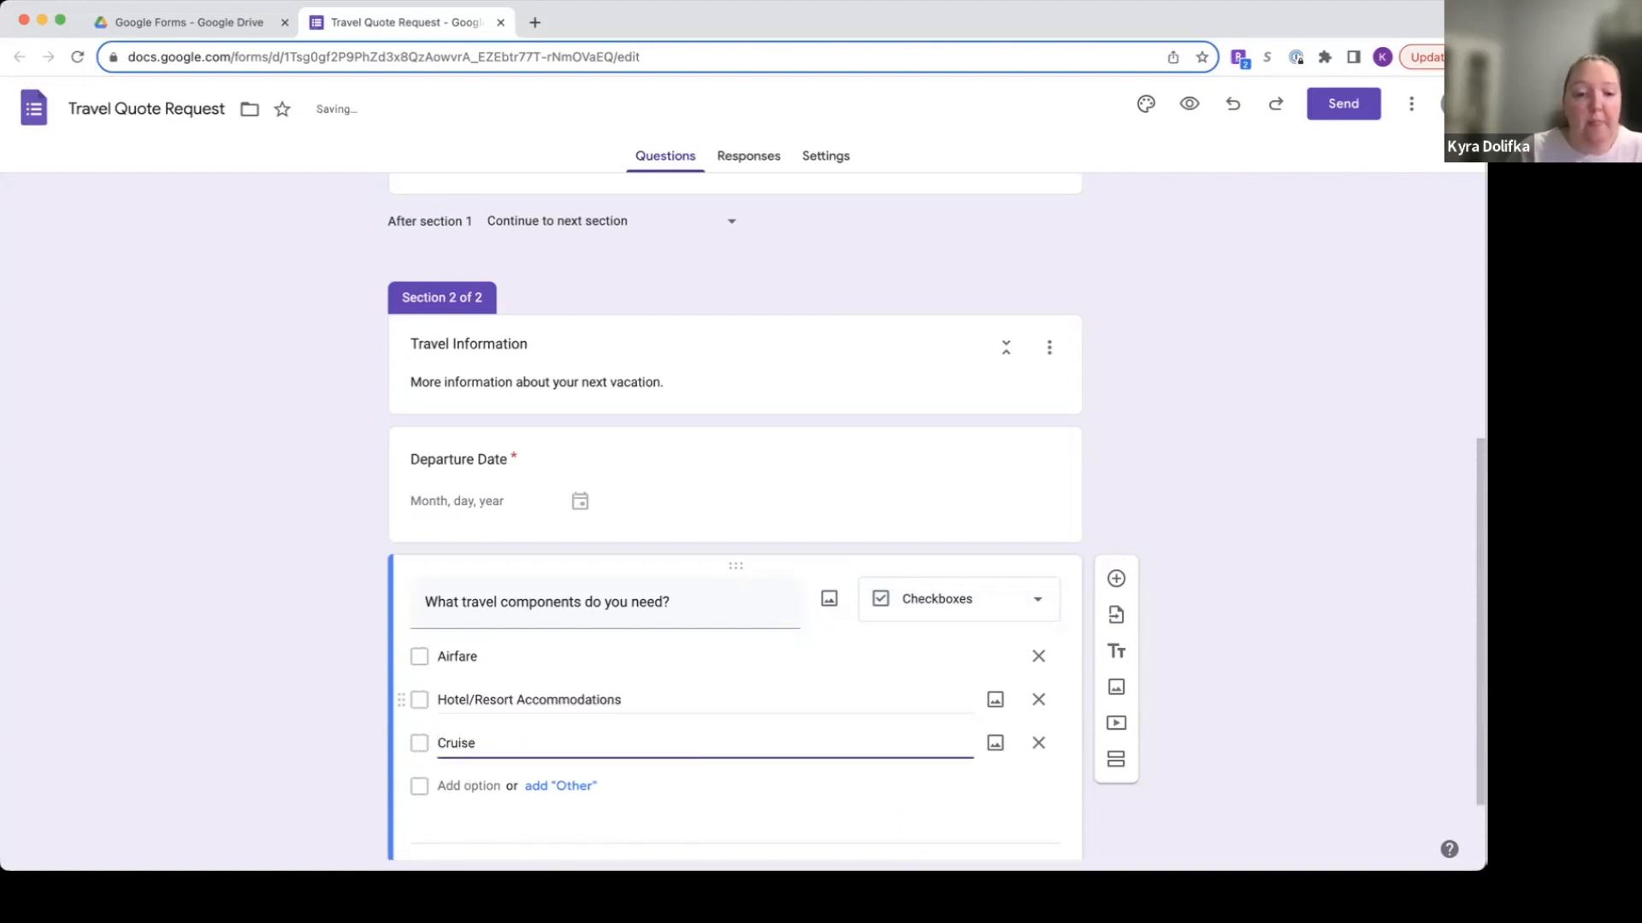
key("Return")
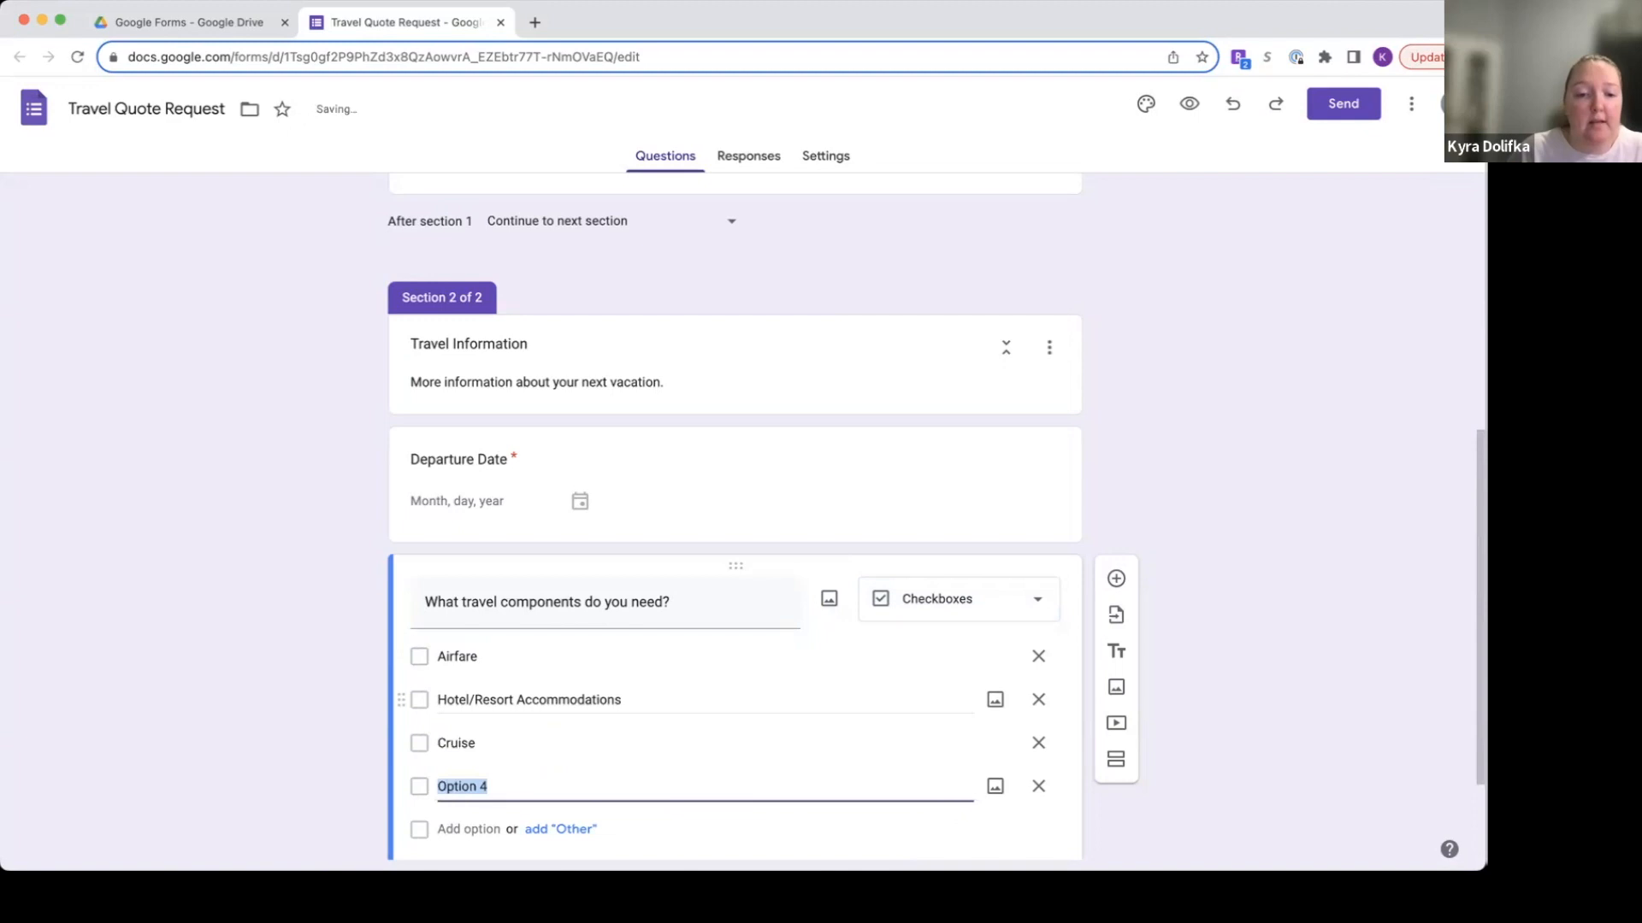
type("Rental Car")
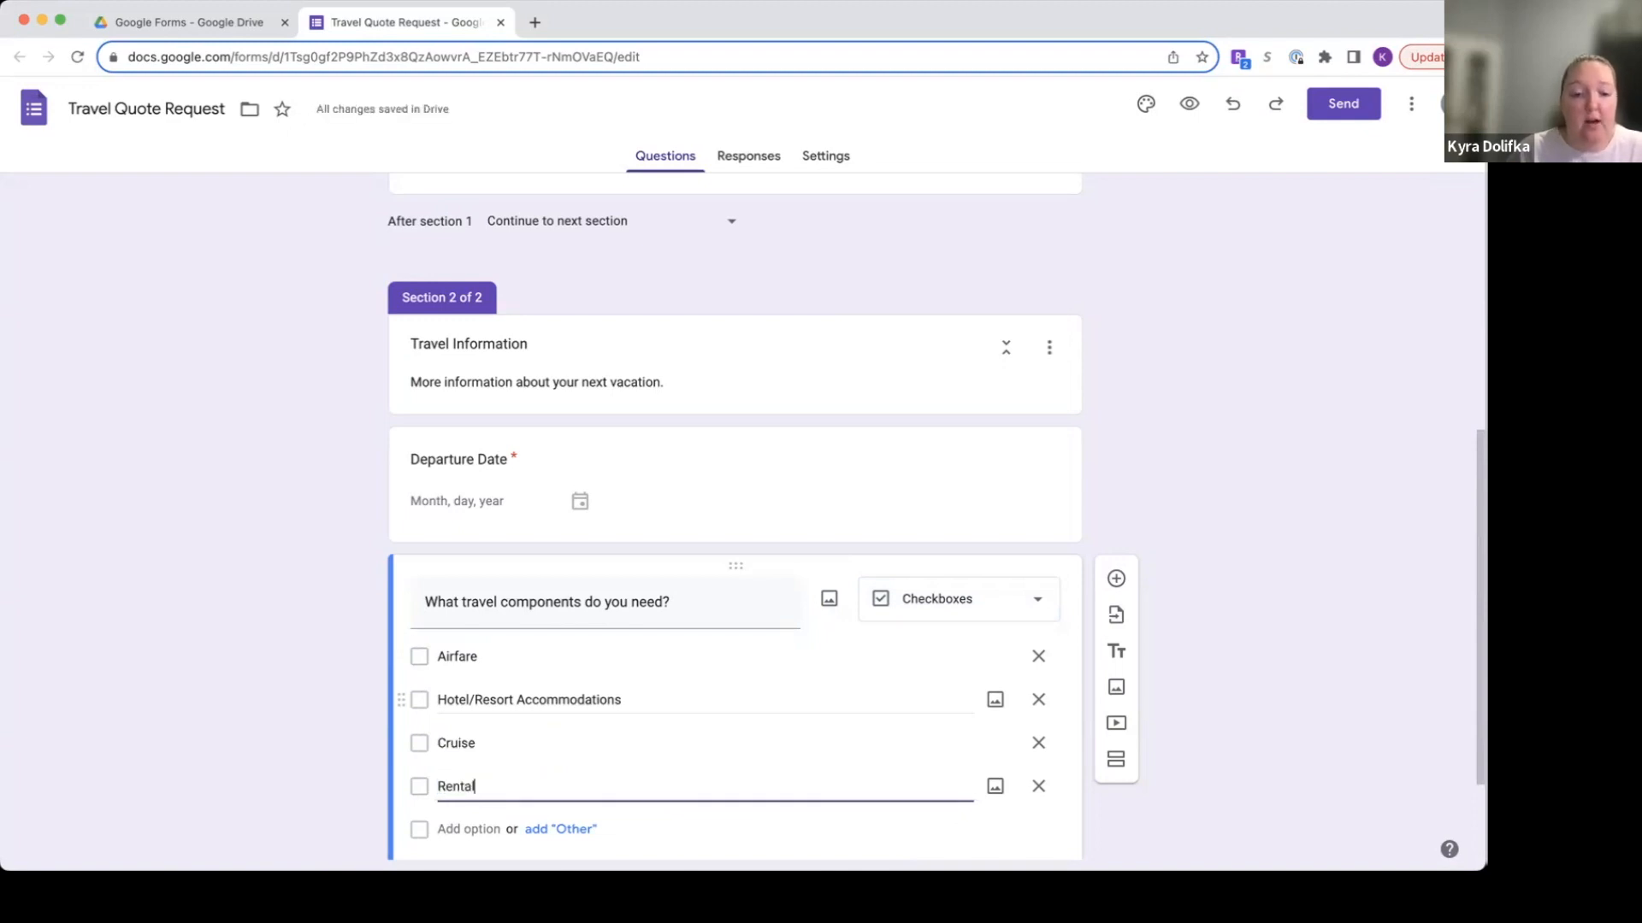
key("Return")
type("Tours/Activities")
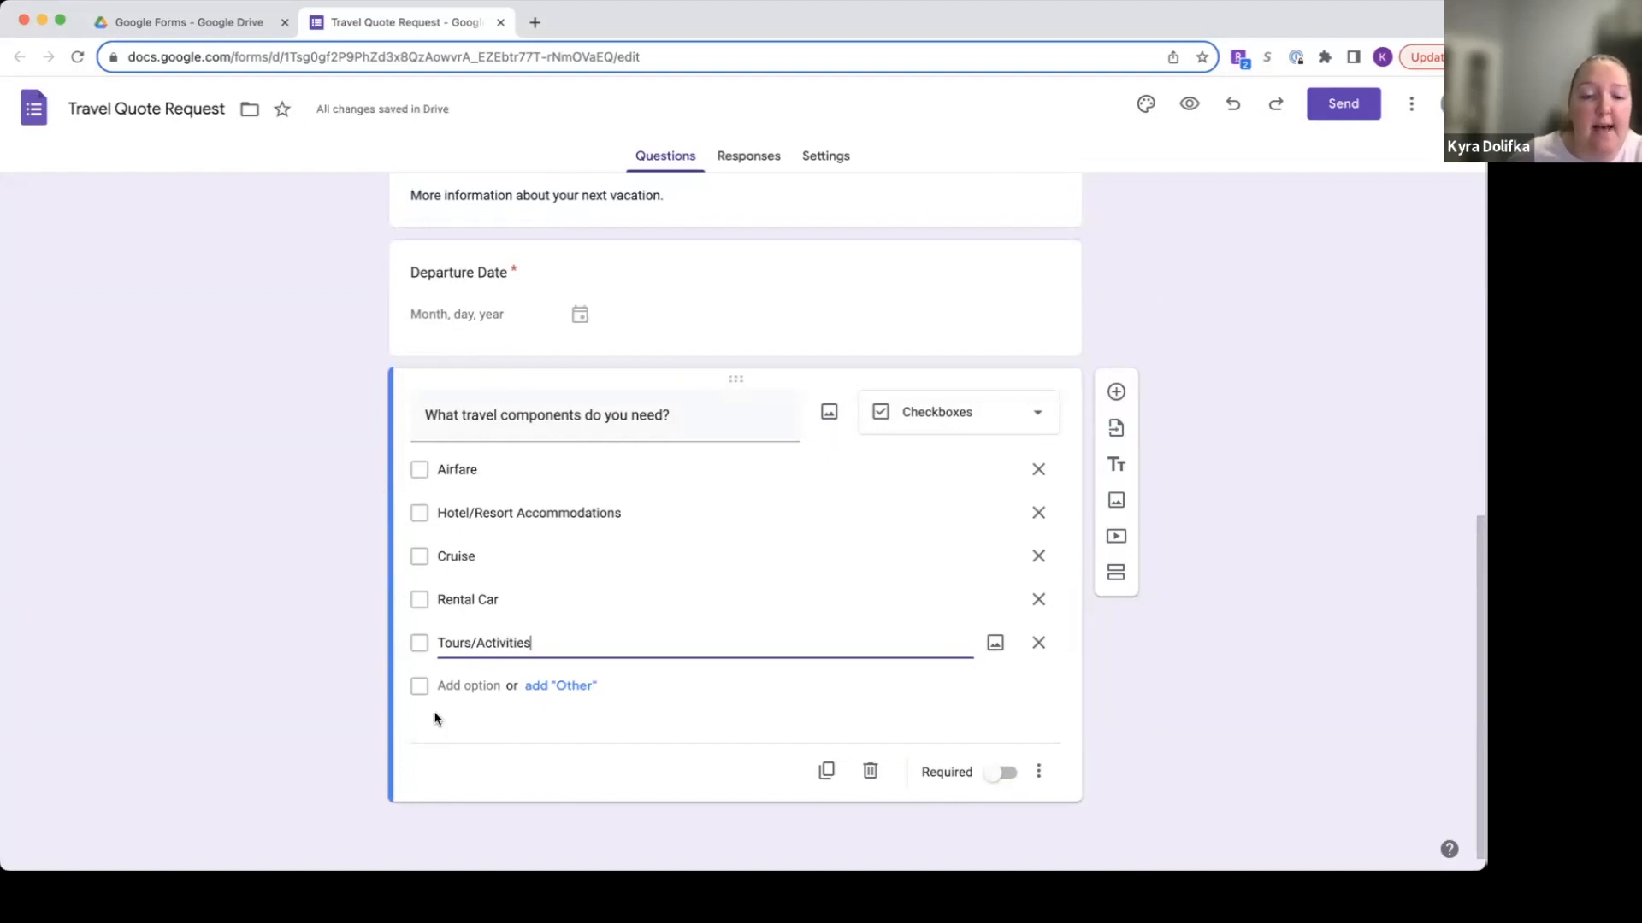
Add an "Other" option to the travel components question and make the question required.
left_click(545, 689)
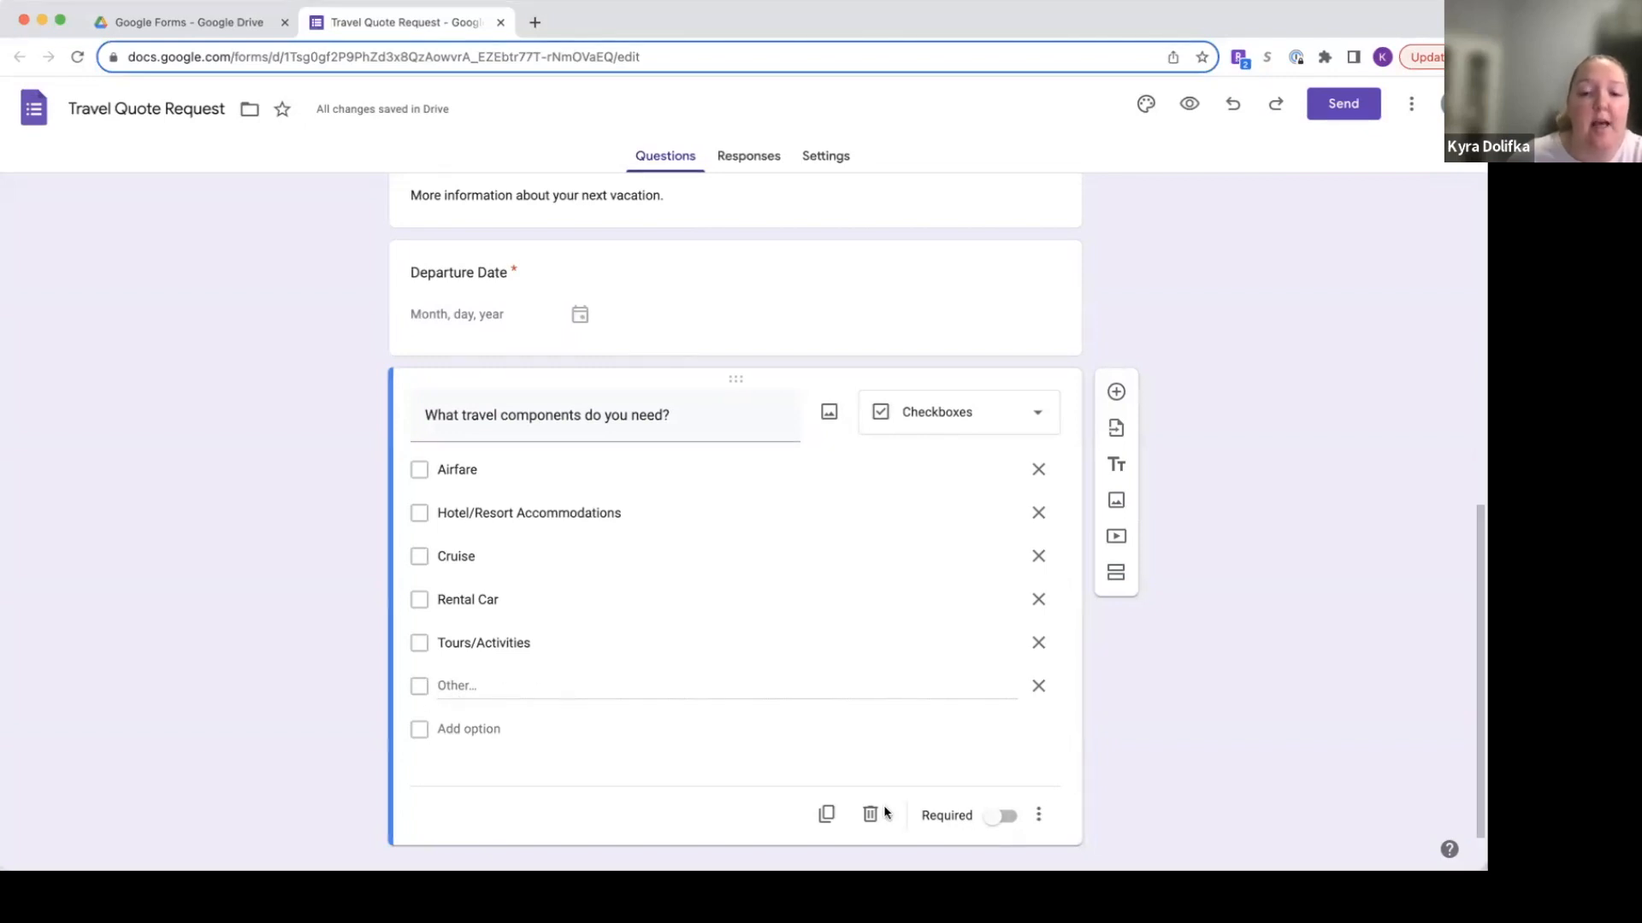
left_click(995, 816)
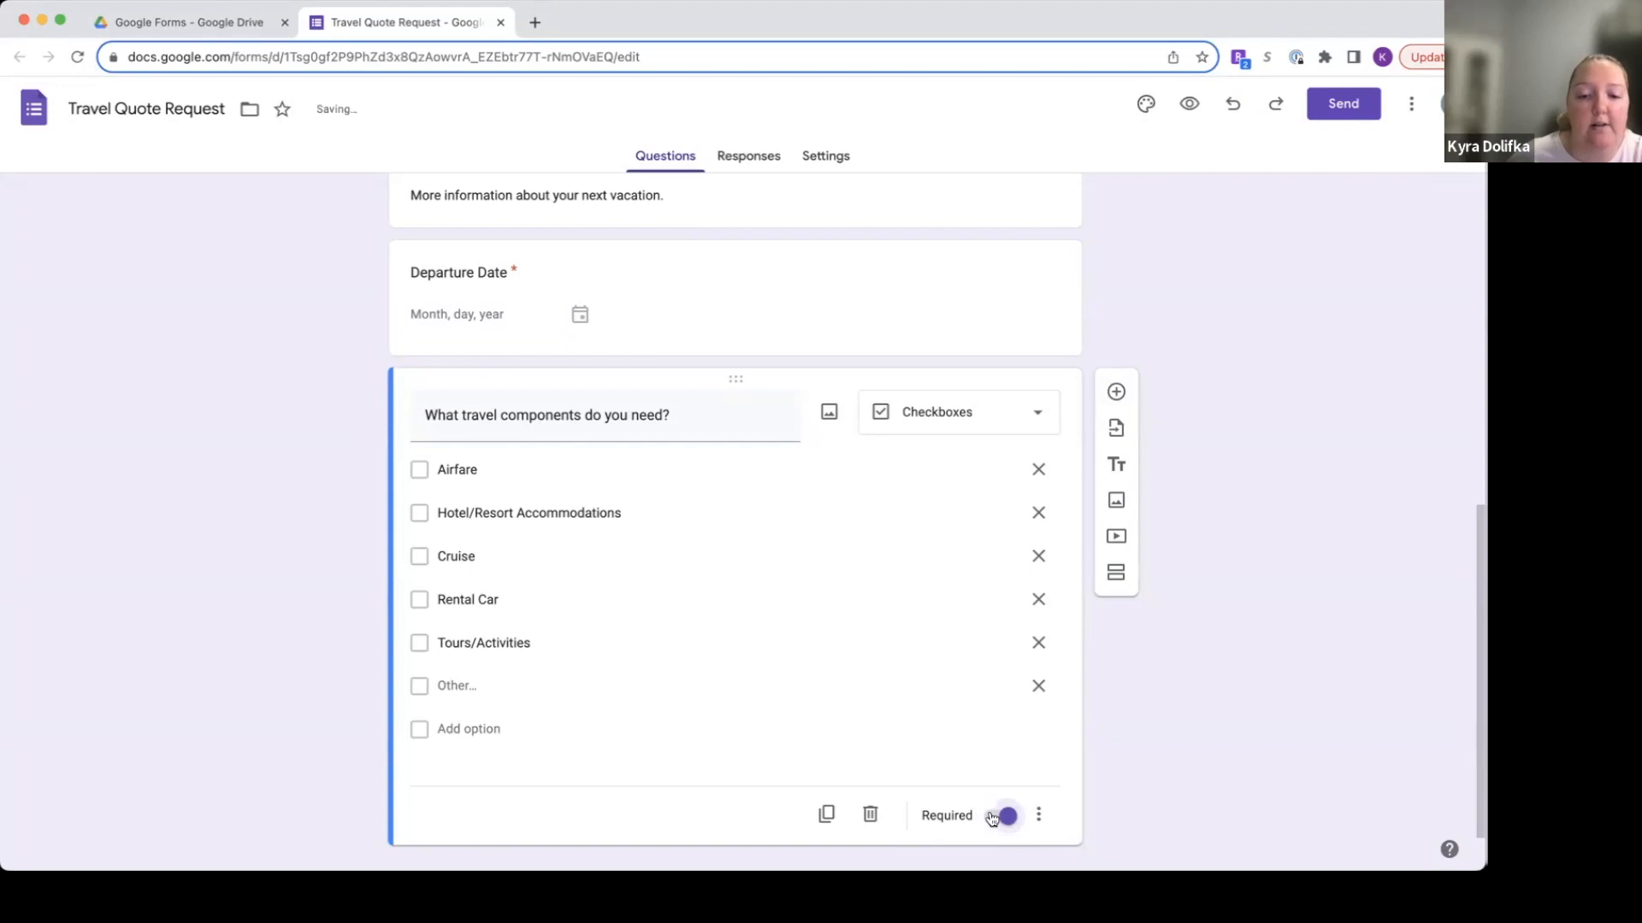
Add a question below the travel components reading "Is there anything else we should know about your vacation?" with the Paragraph answer type.
scroll(889, 765, "down", 1)
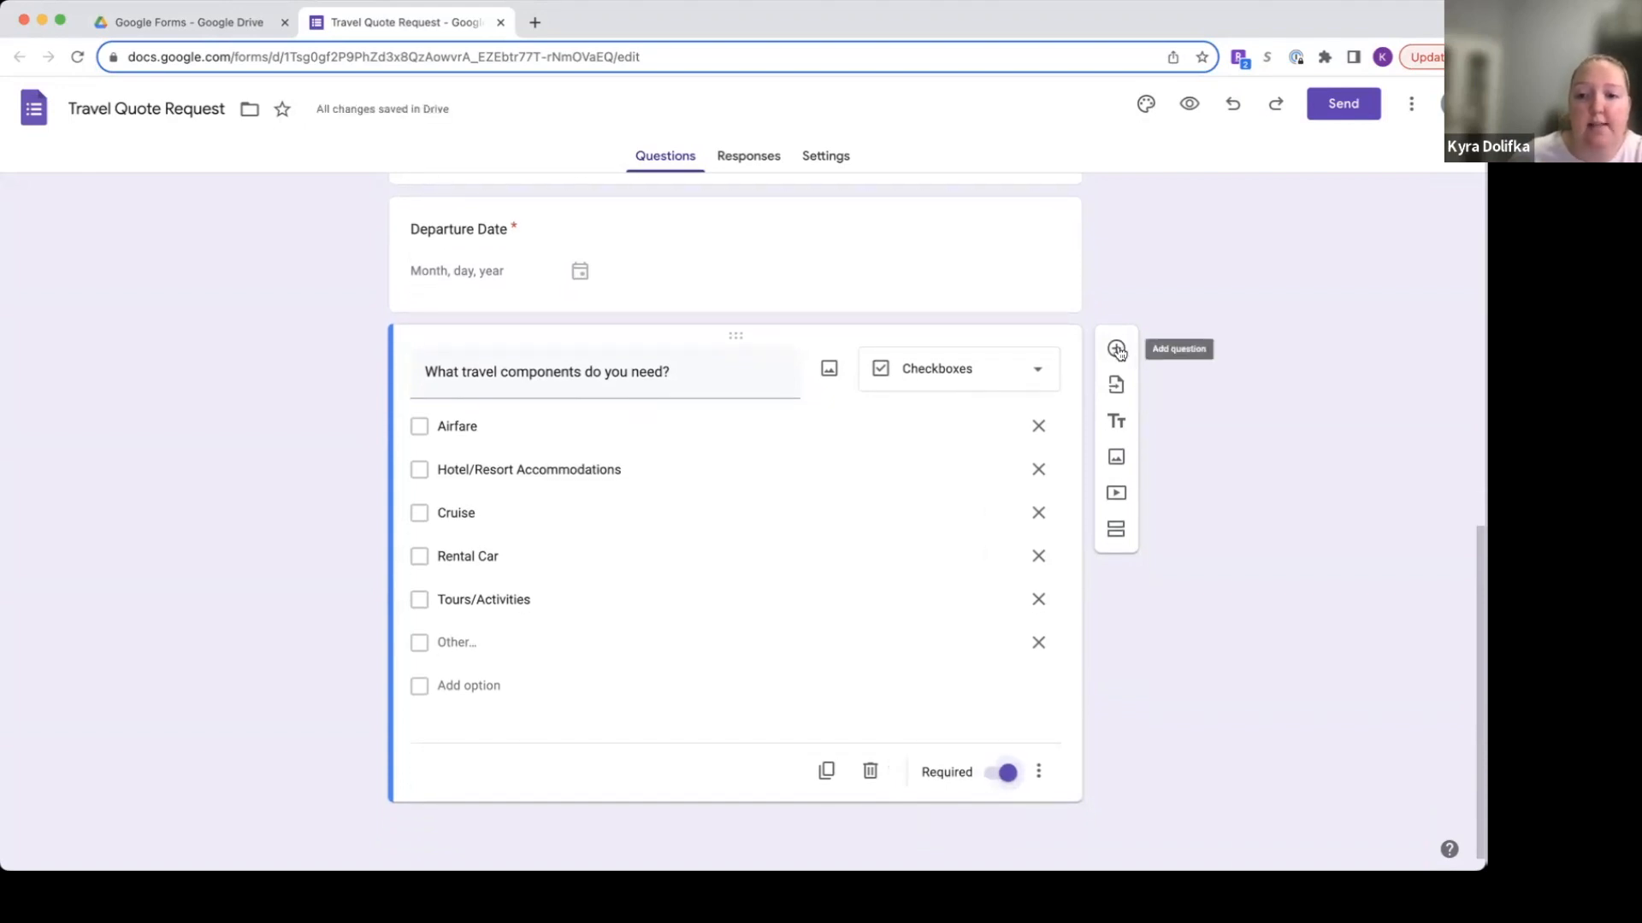
left_click(1116, 351)
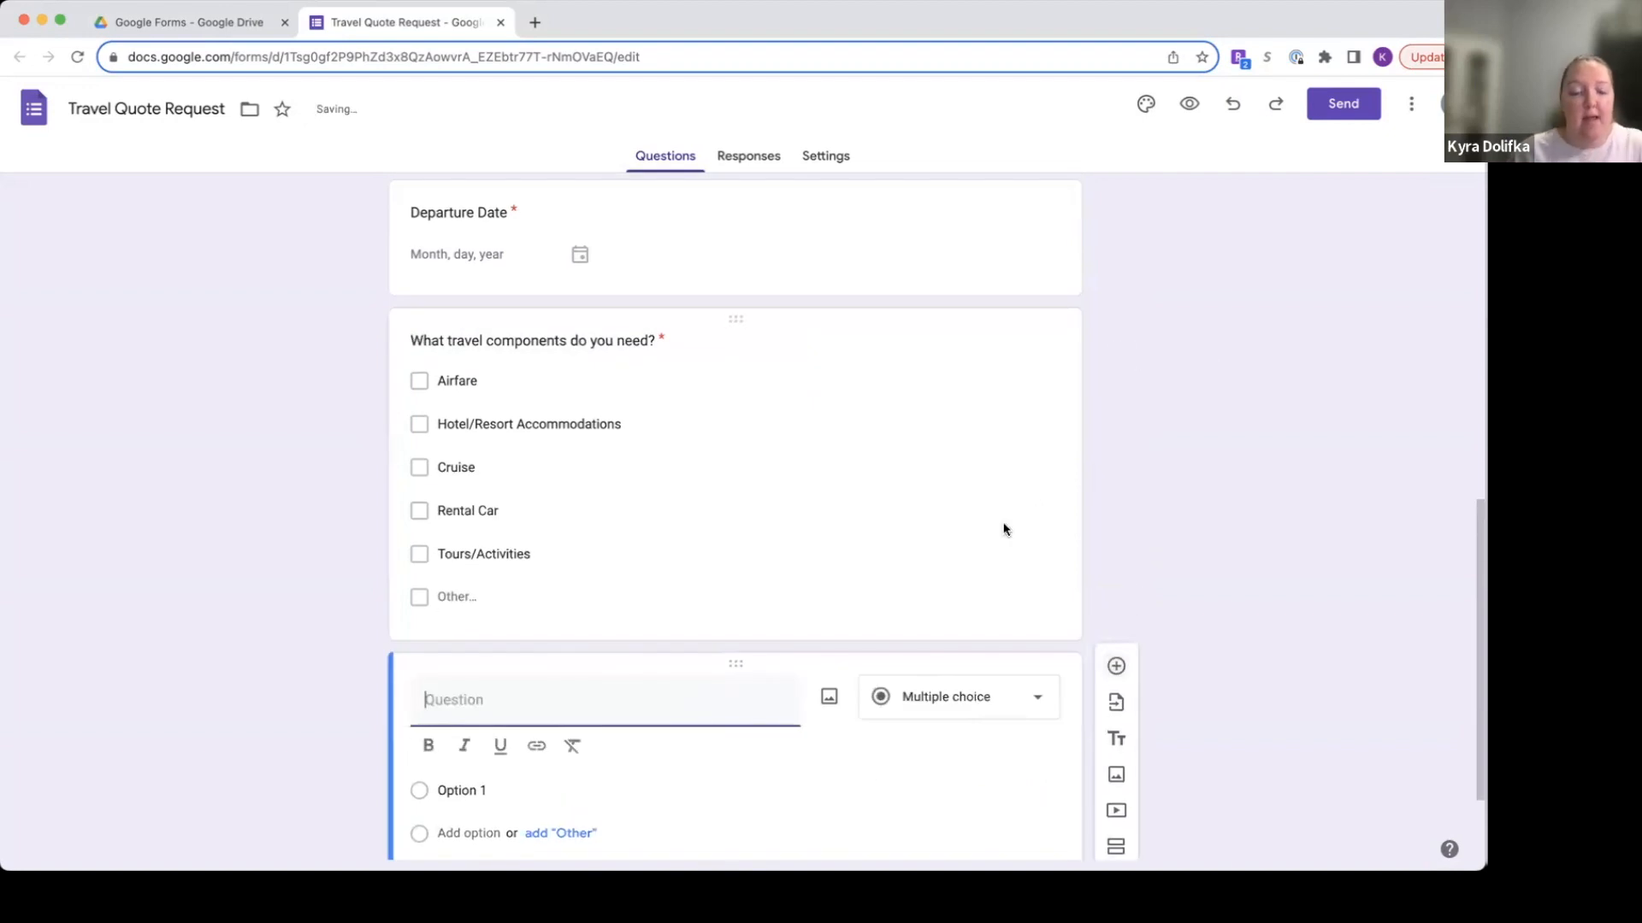
type("Is ")
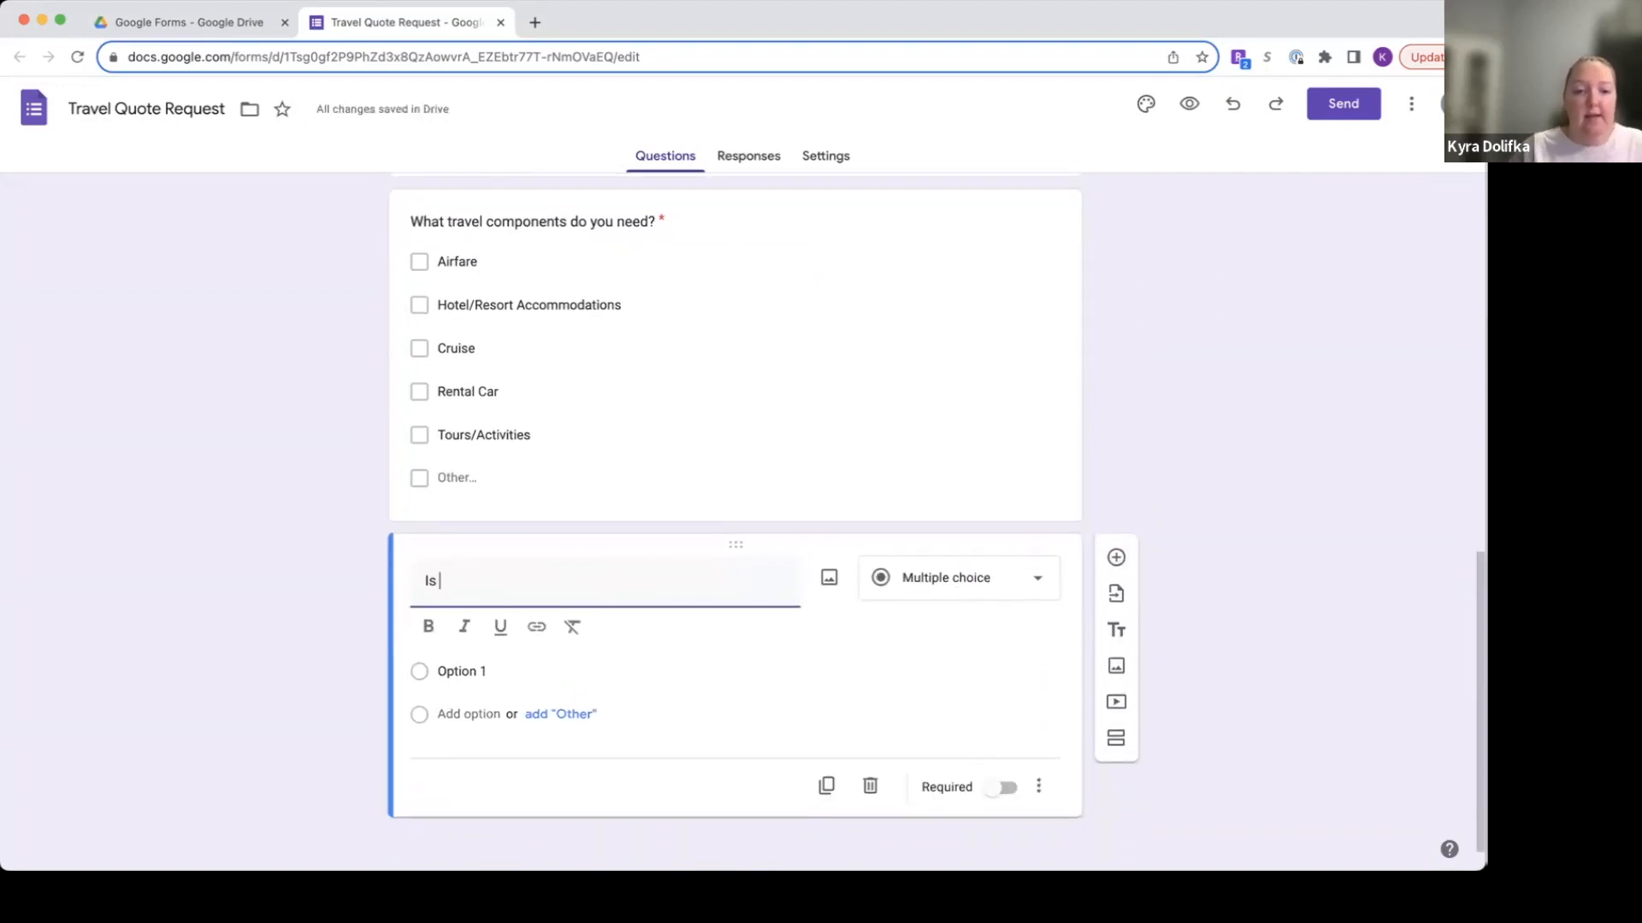
type("there anything ")
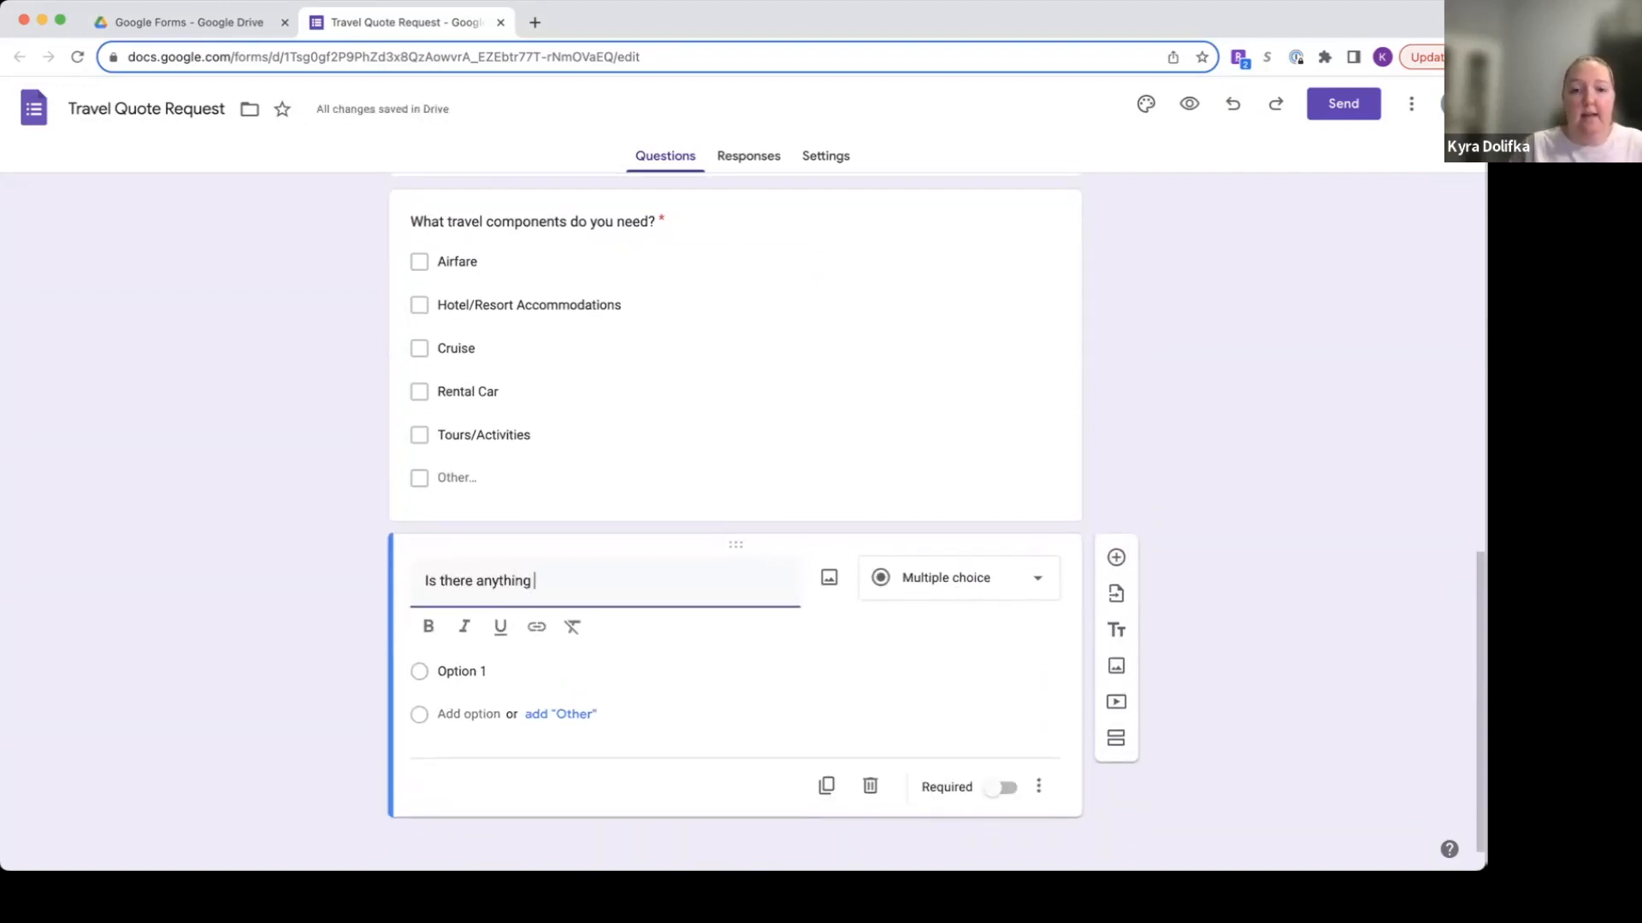
type("else we ")
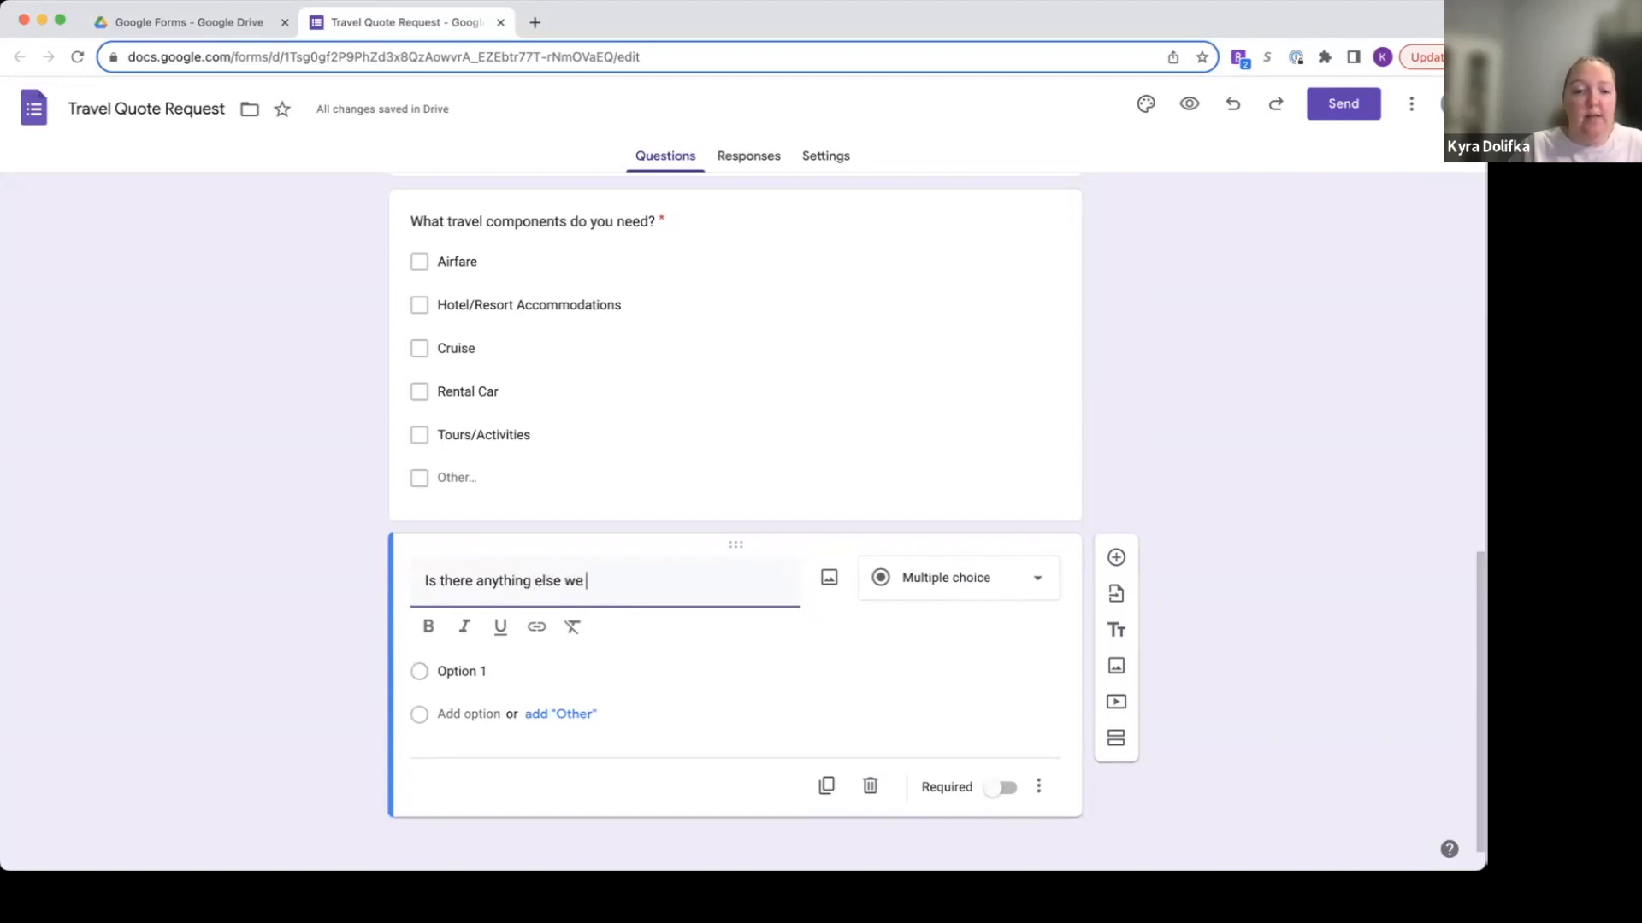
type("should know ab")
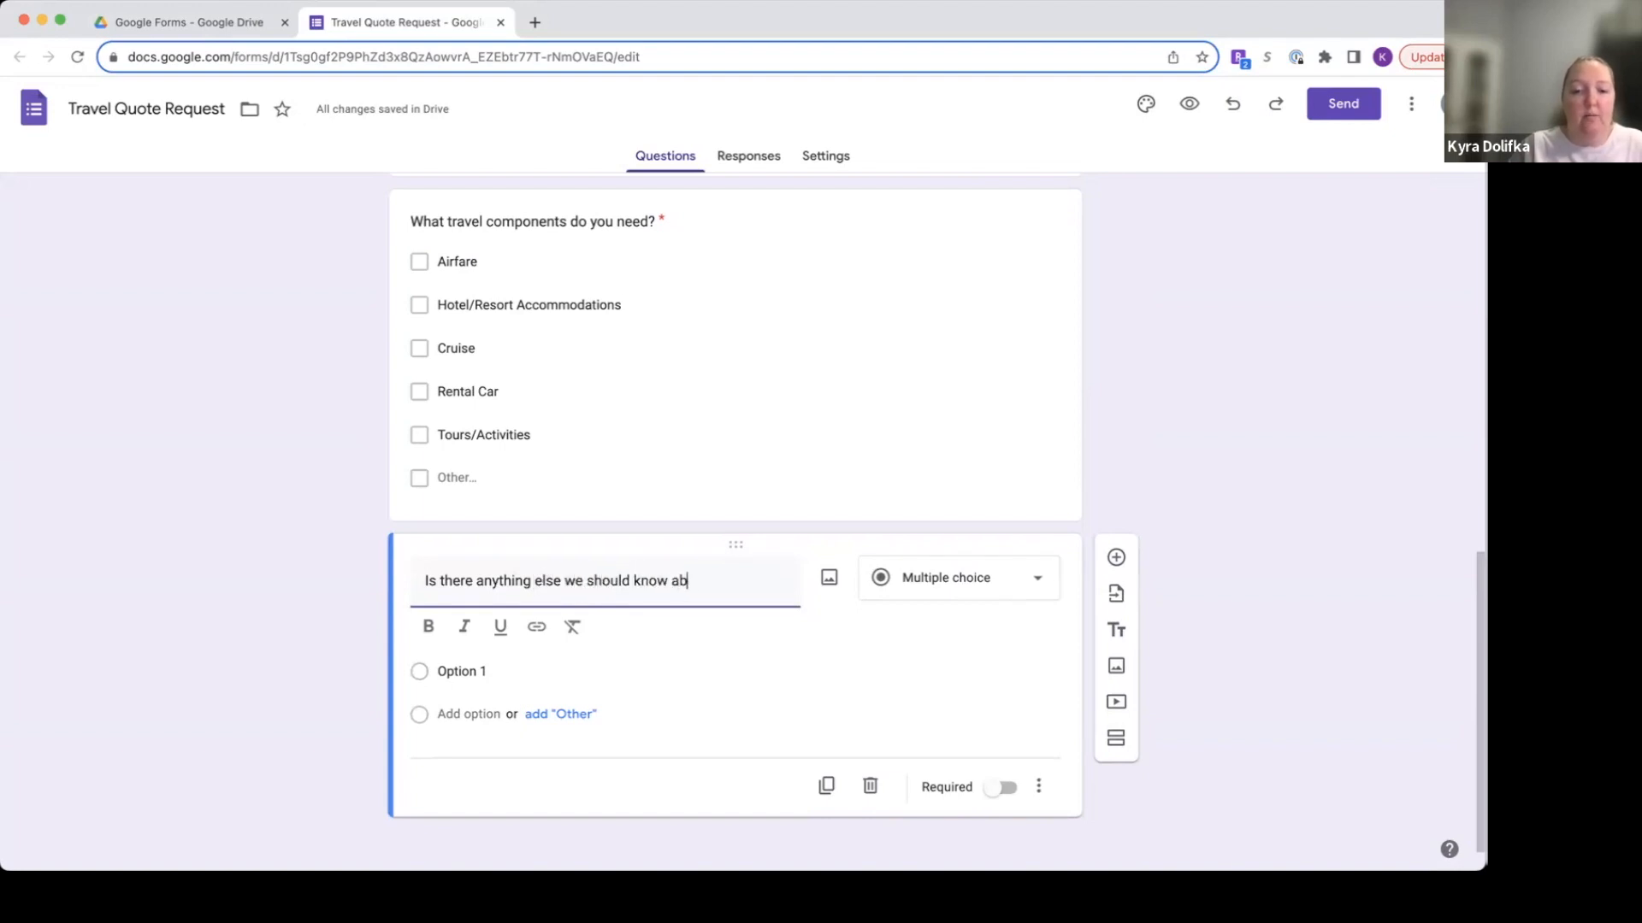
type("out your vac")
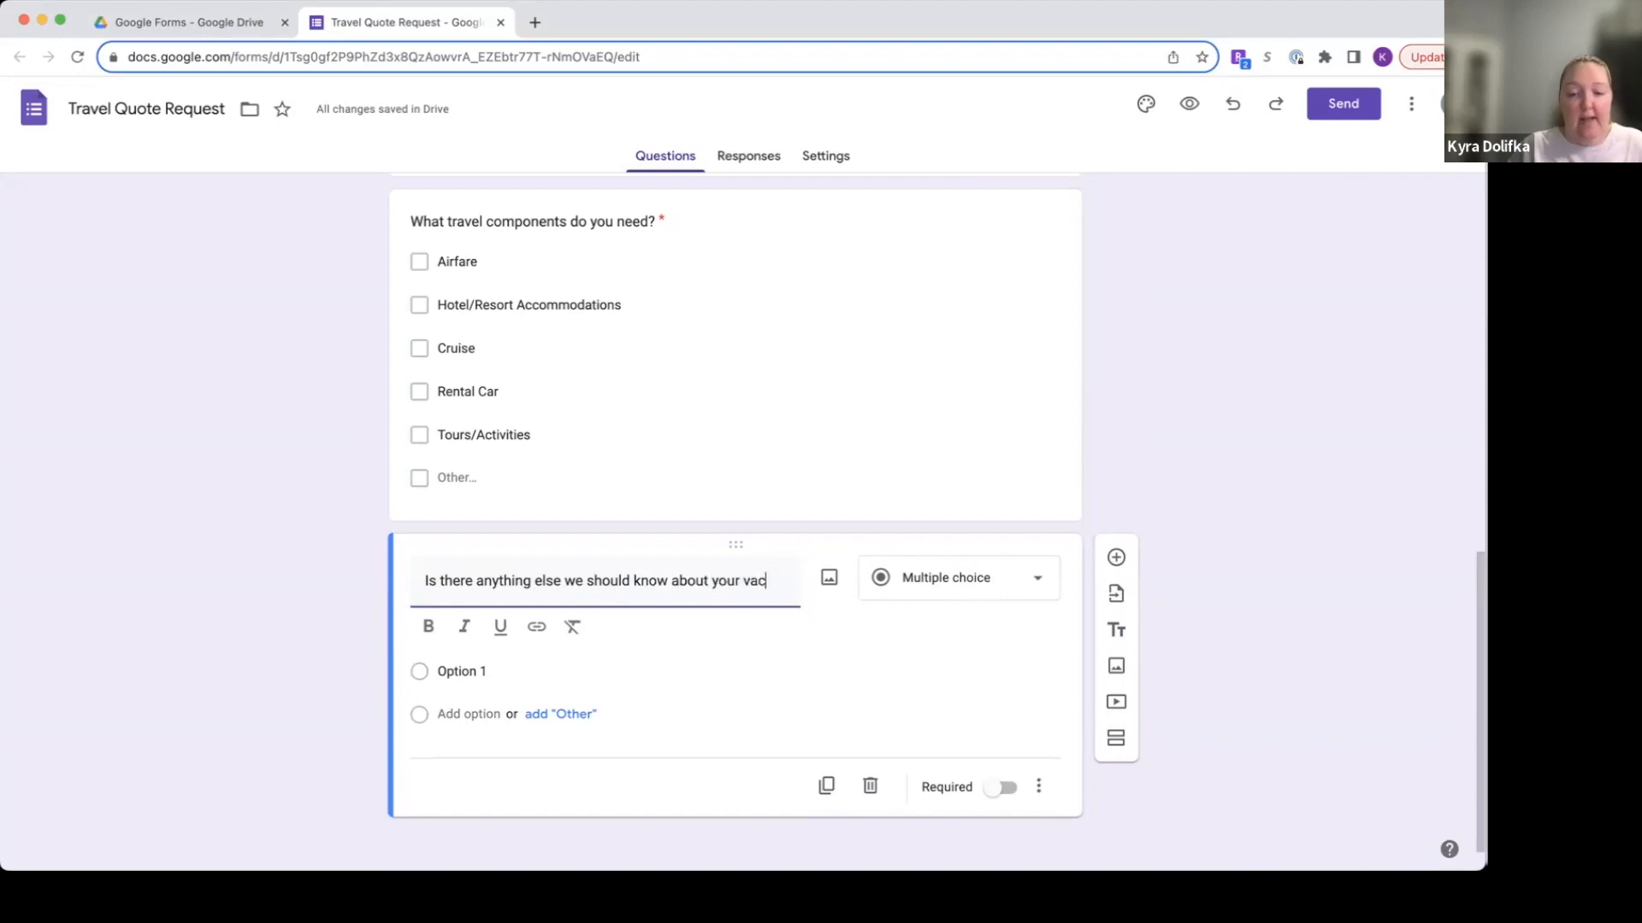
type("ation?")
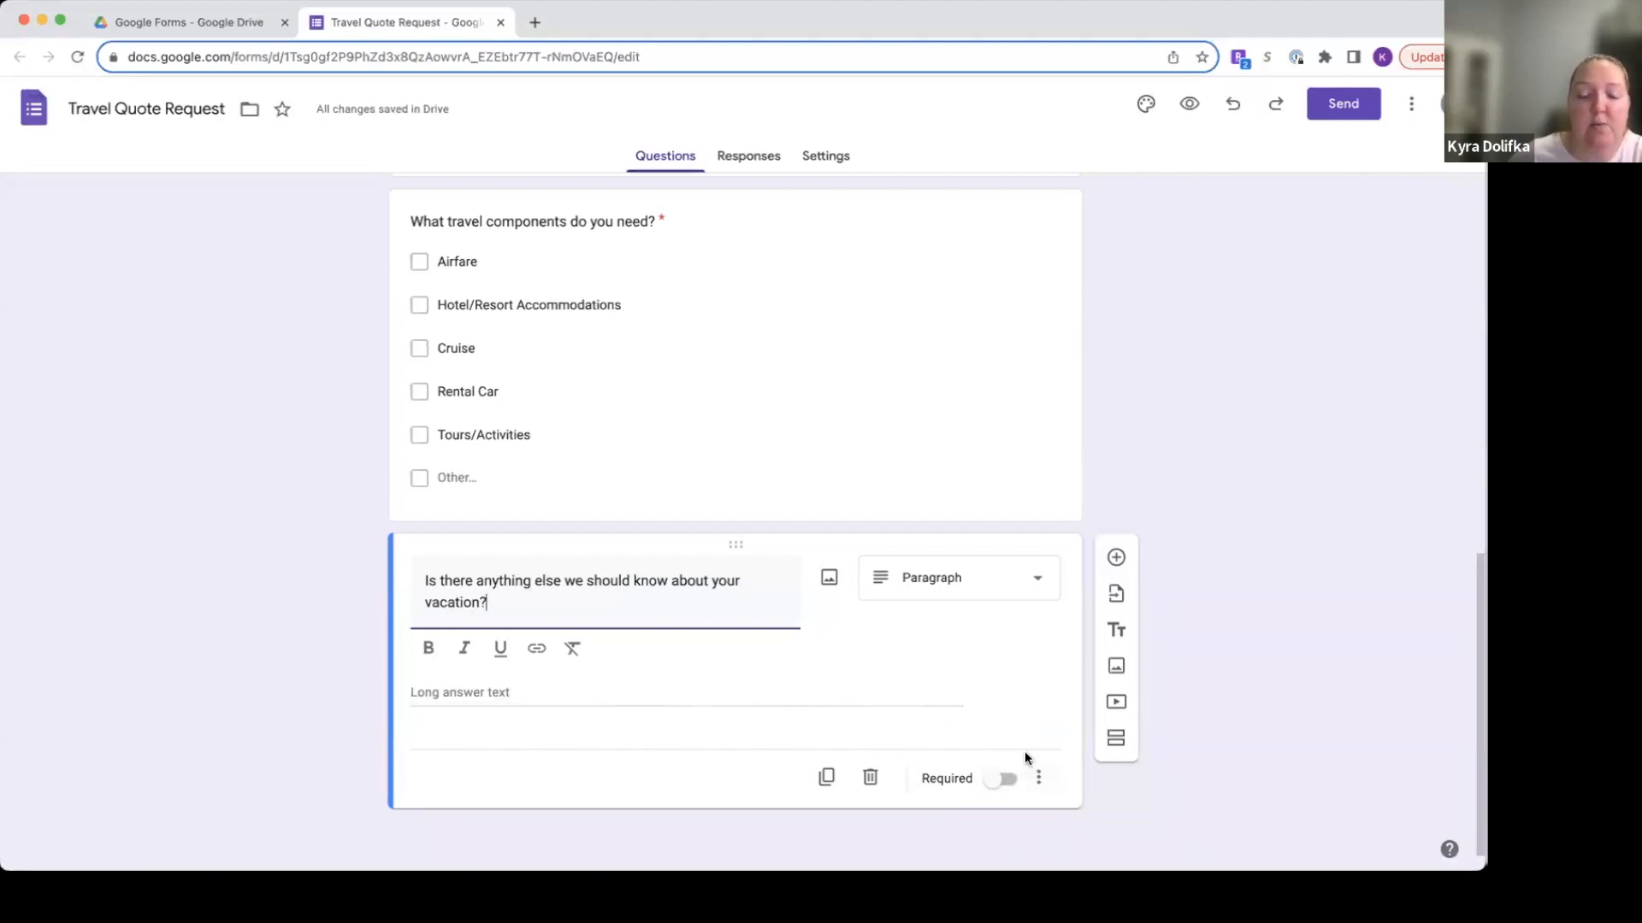
Set the form's theme color to green with the lightest green background shade.
scroll(1025, 751, "up", 7)
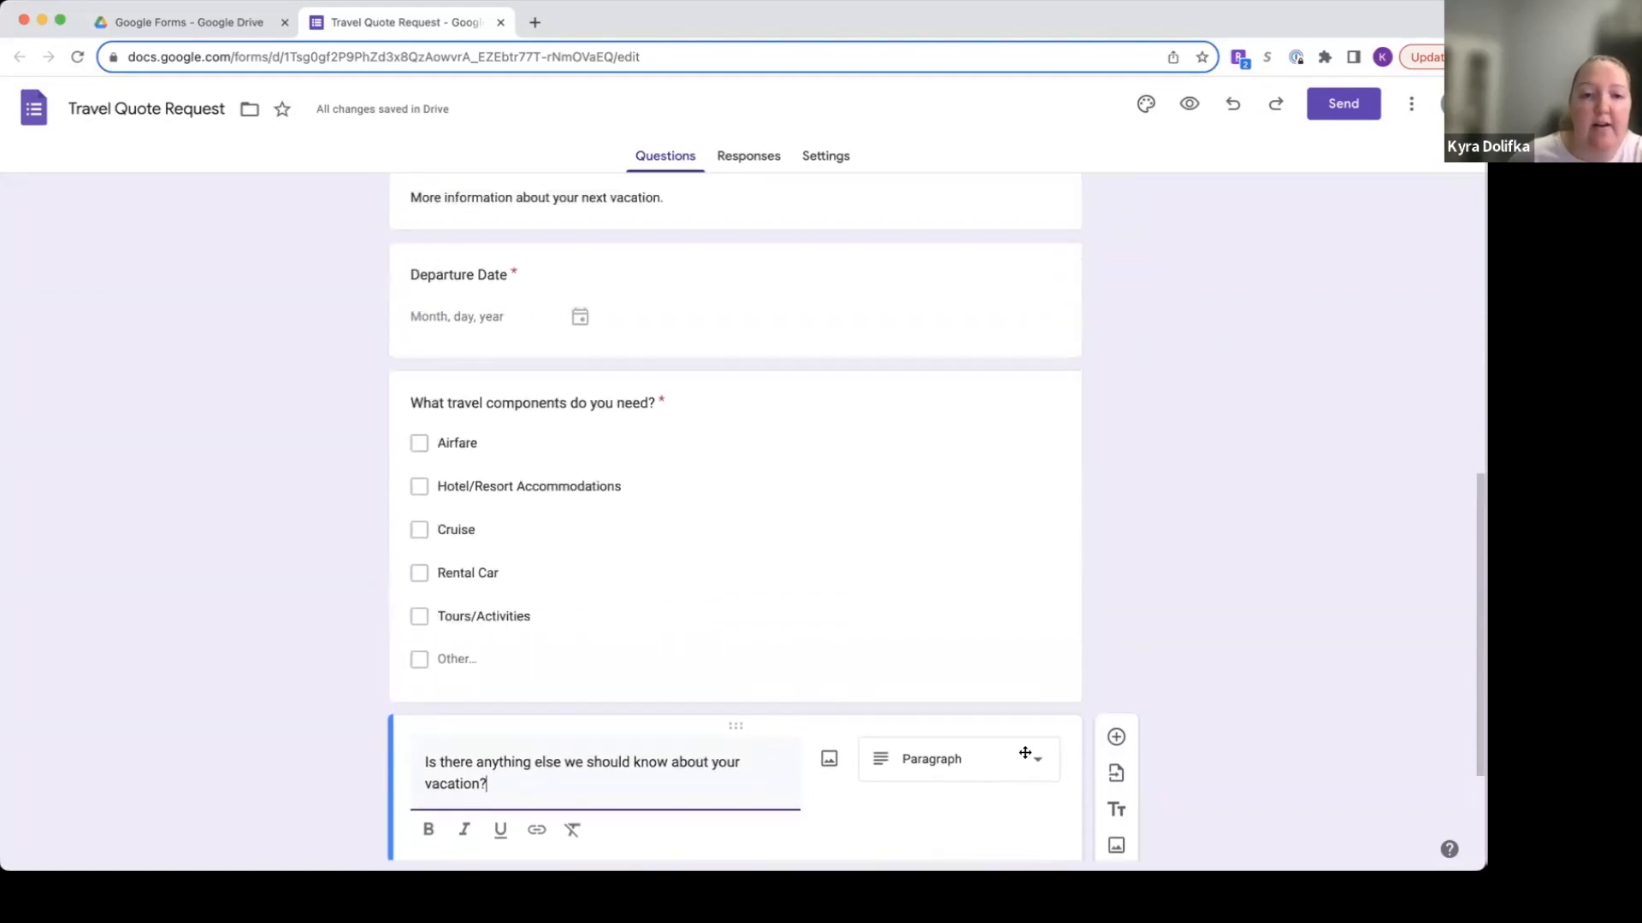
scroll(1023, 756, "up", 4)
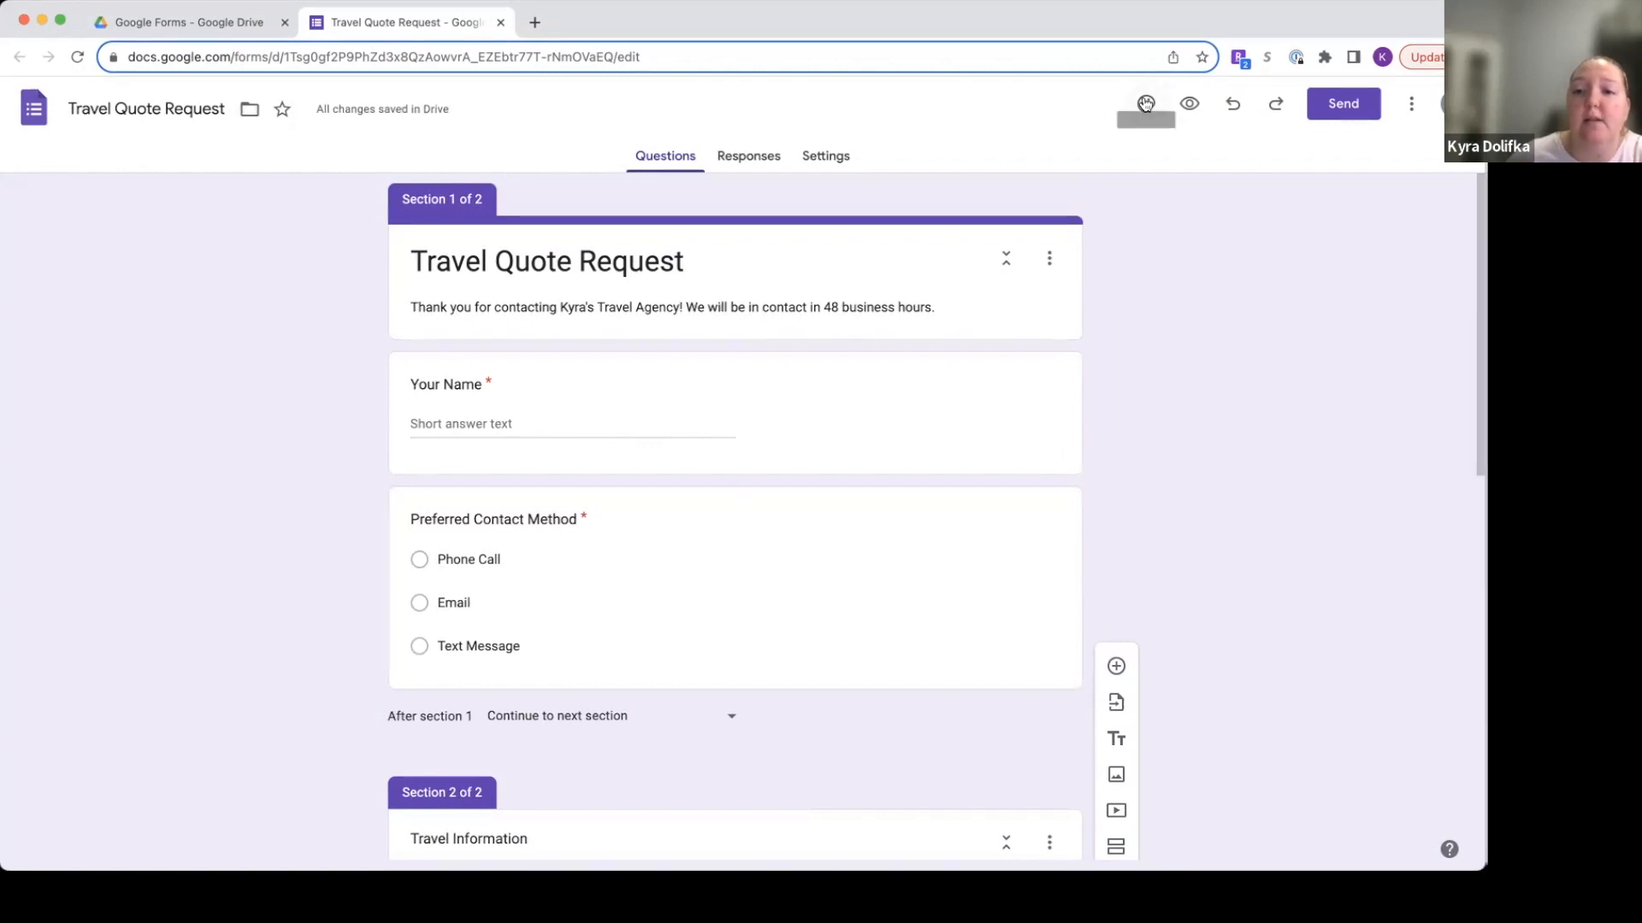
left_click(1146, 103)
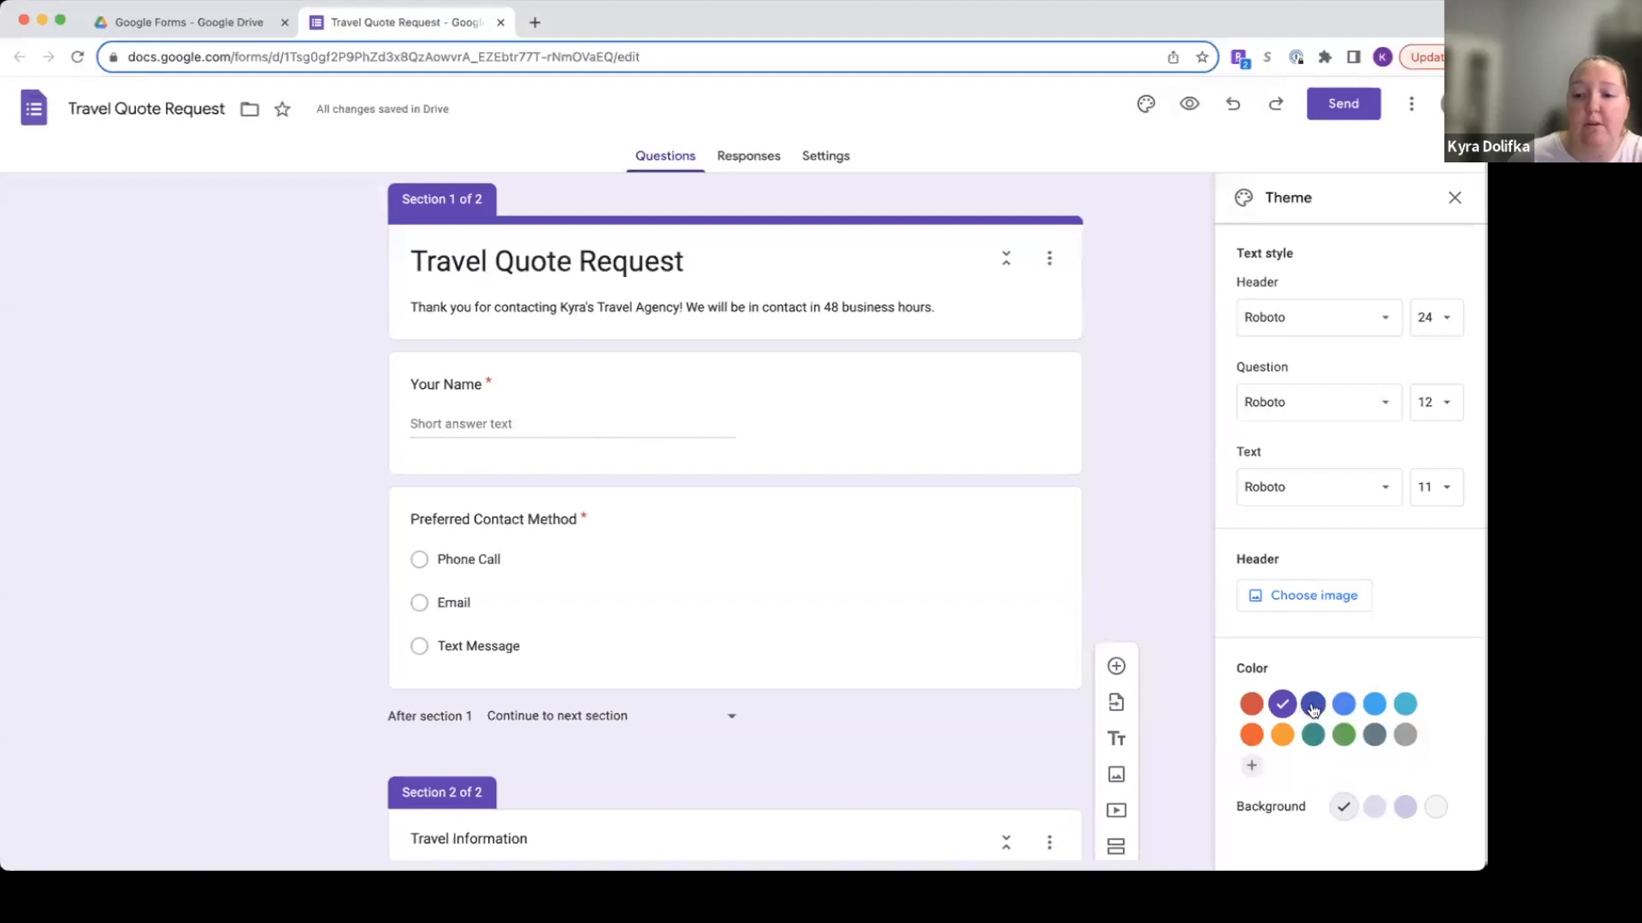
left_click(1344, 704)
left_click(1345, 737)
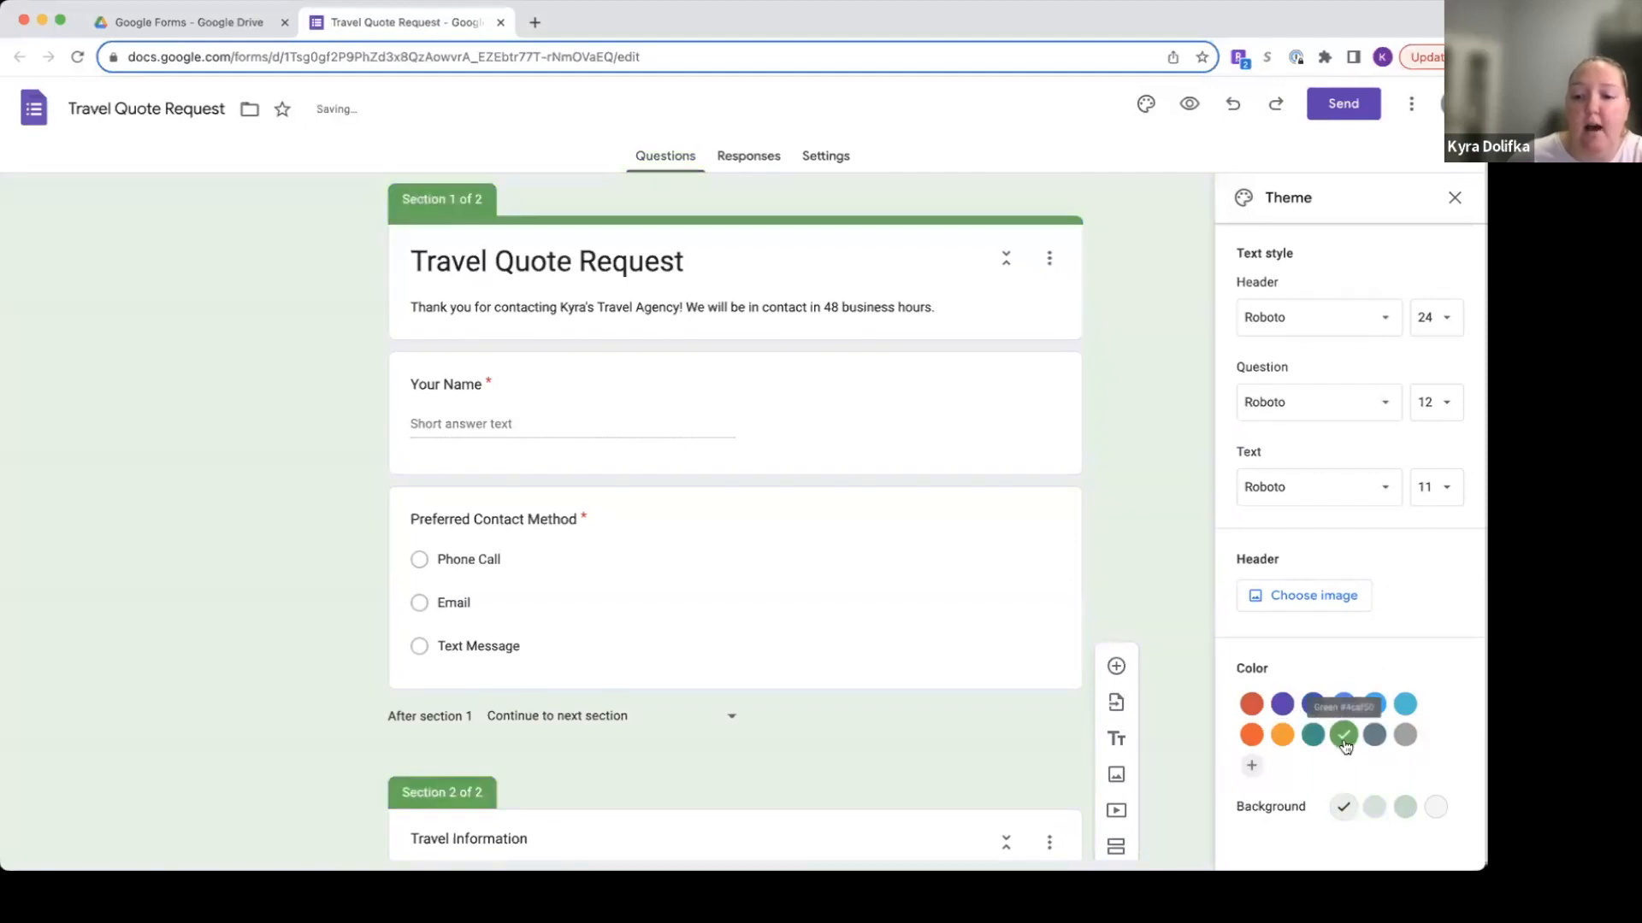
left_click(1435, 811)
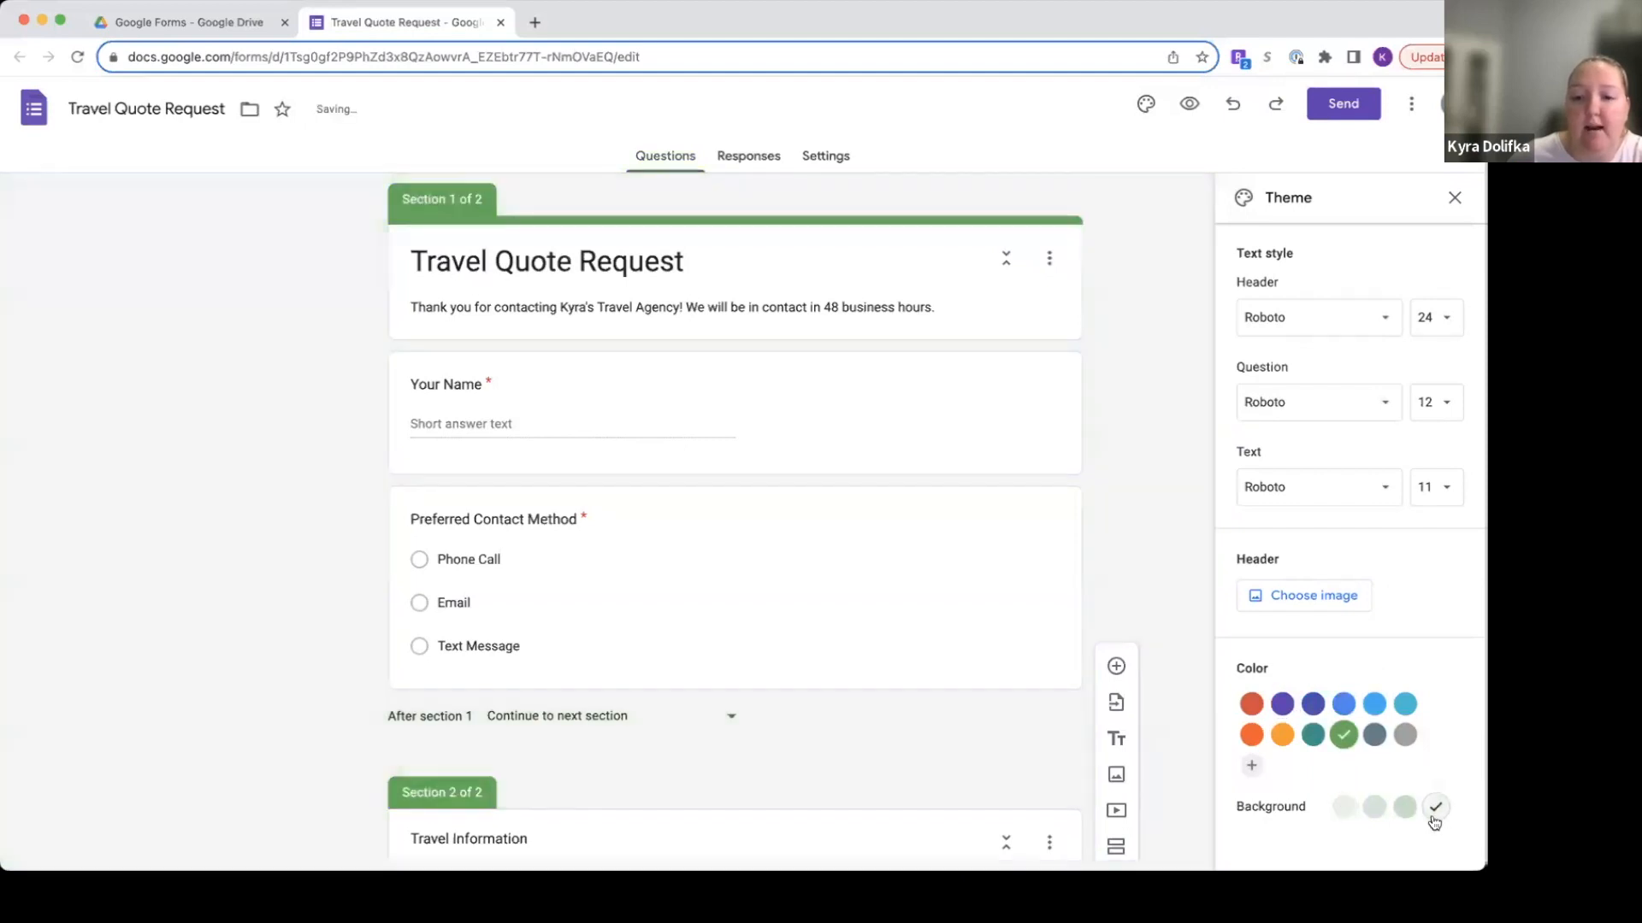
left_click(1343, 808)
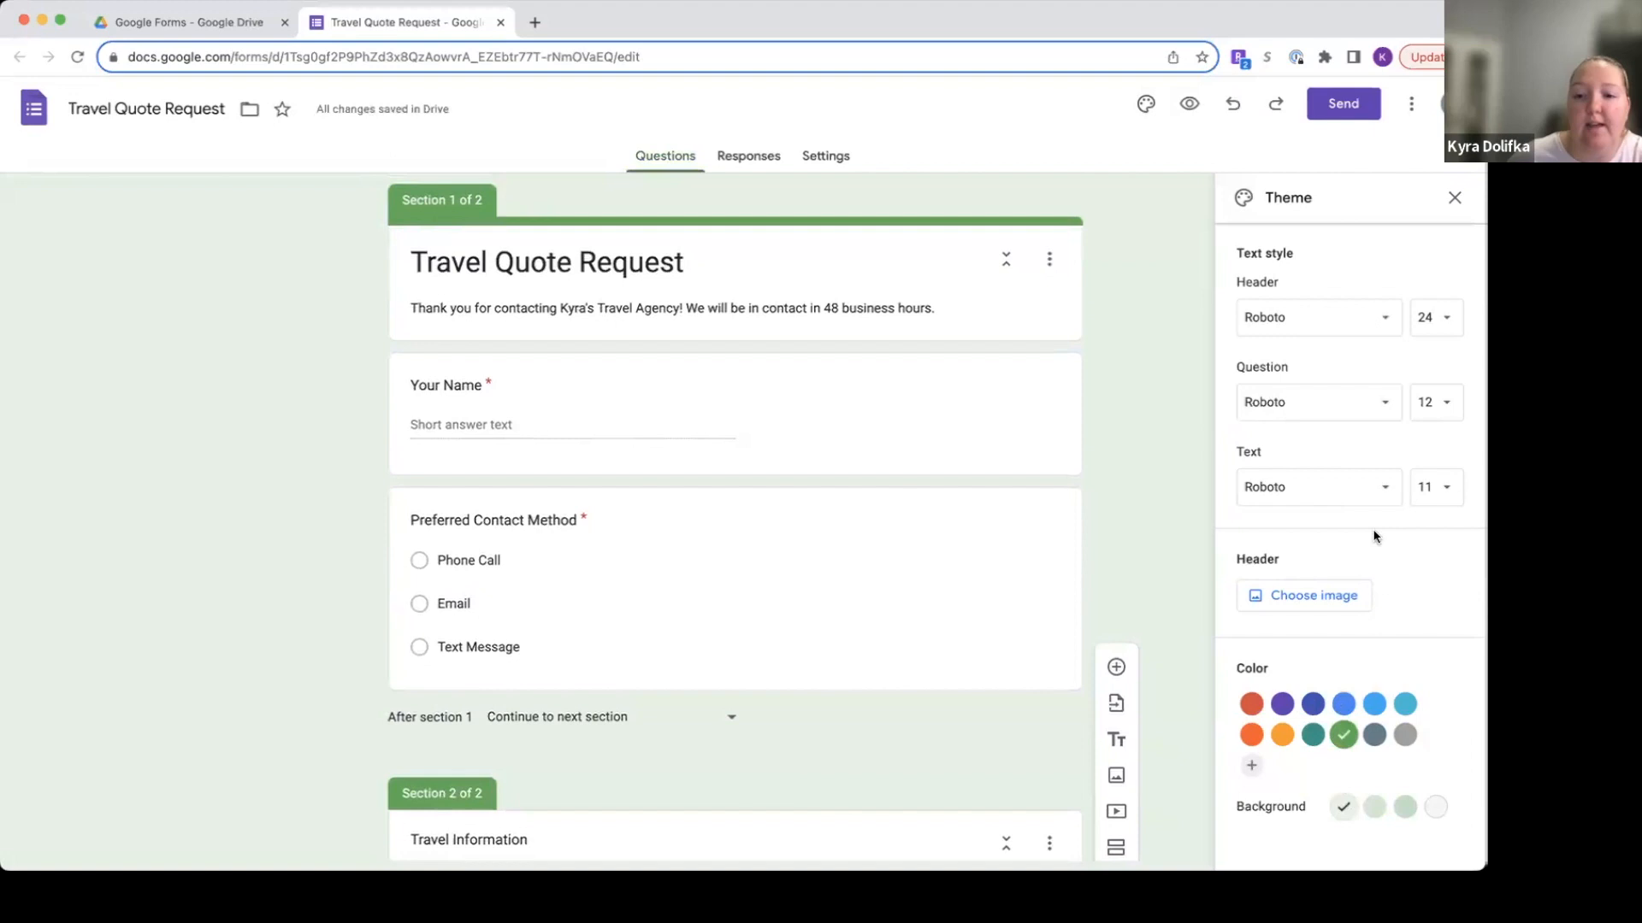
Insert the beach chairs photo from the Travel theme images as the form's header image.
left_click(1300, 595)
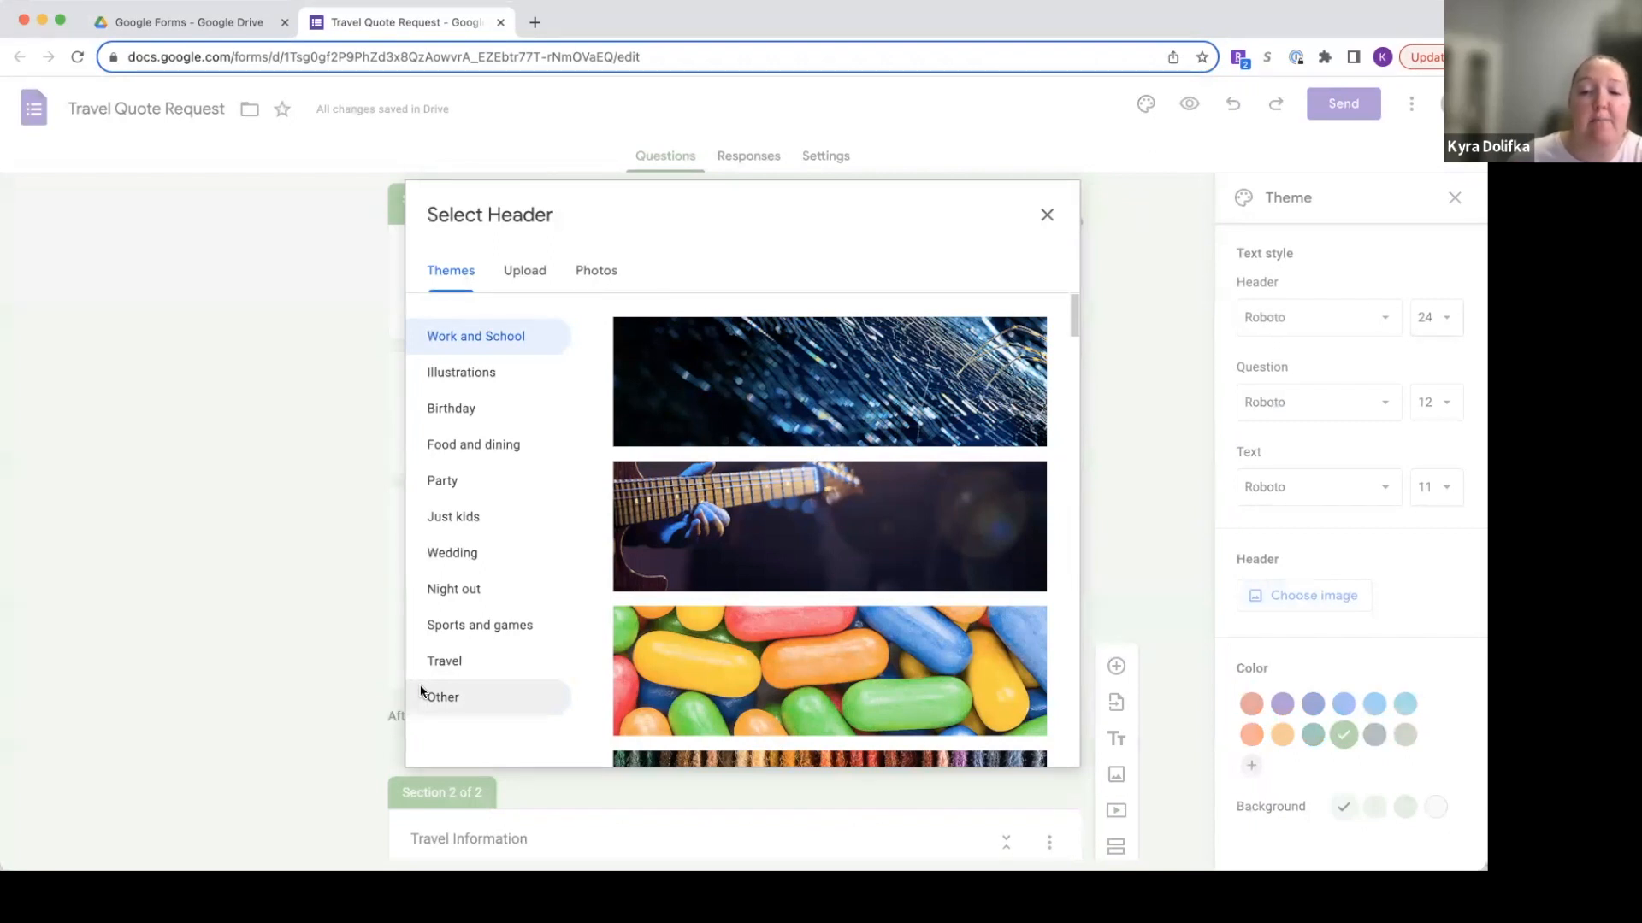
left_click(501, 660)
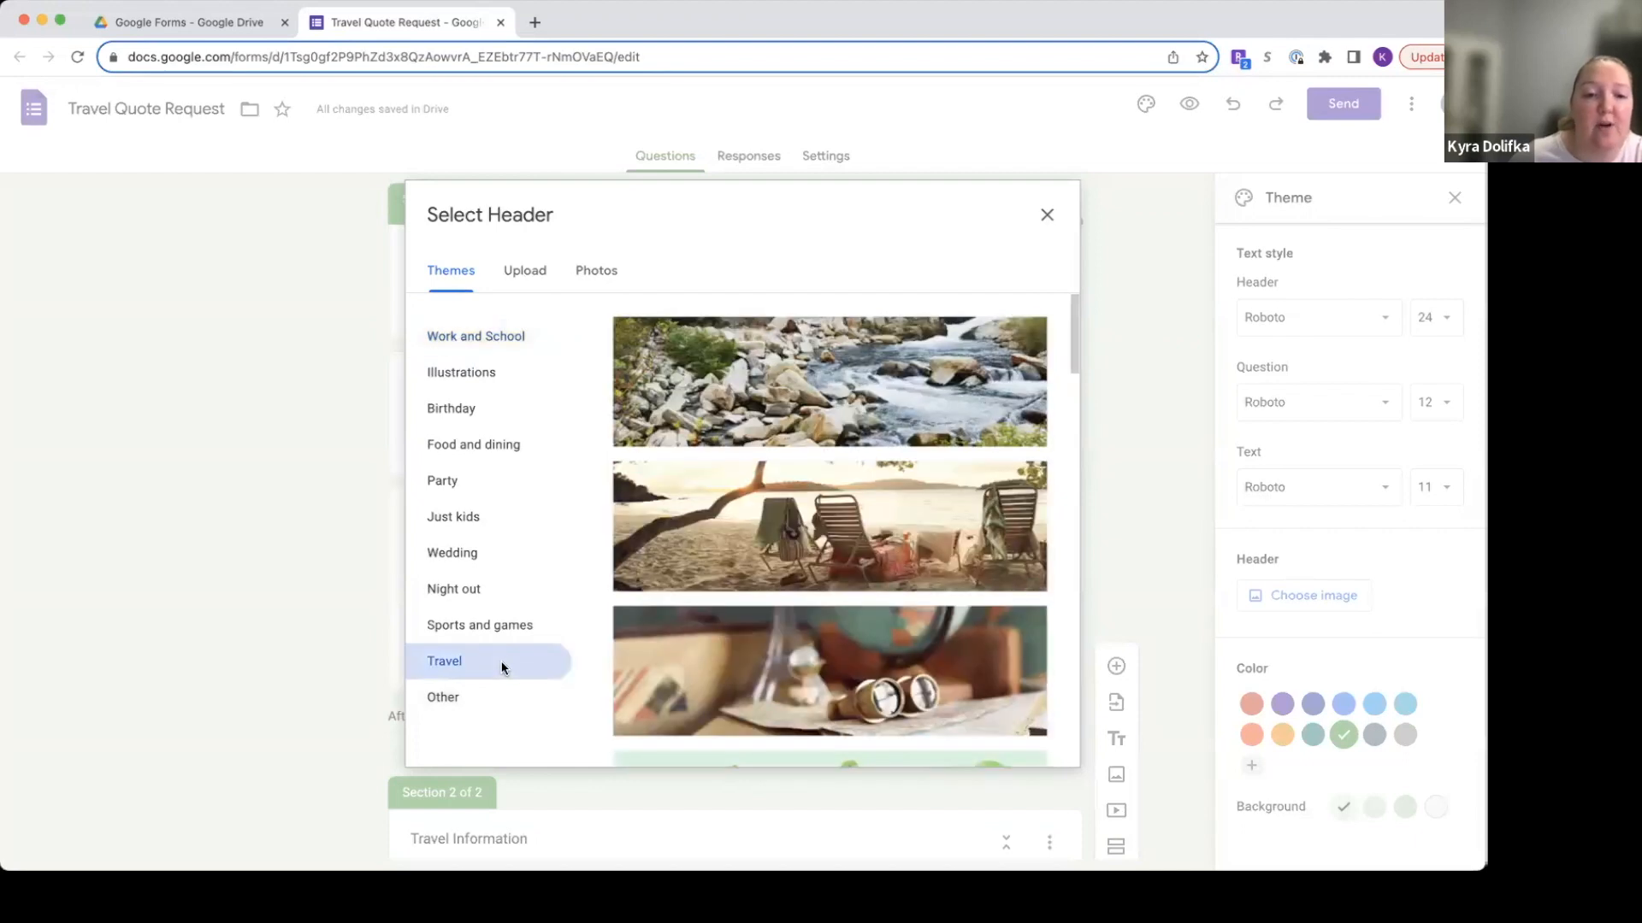
scroll(746, 427, "down", 10)
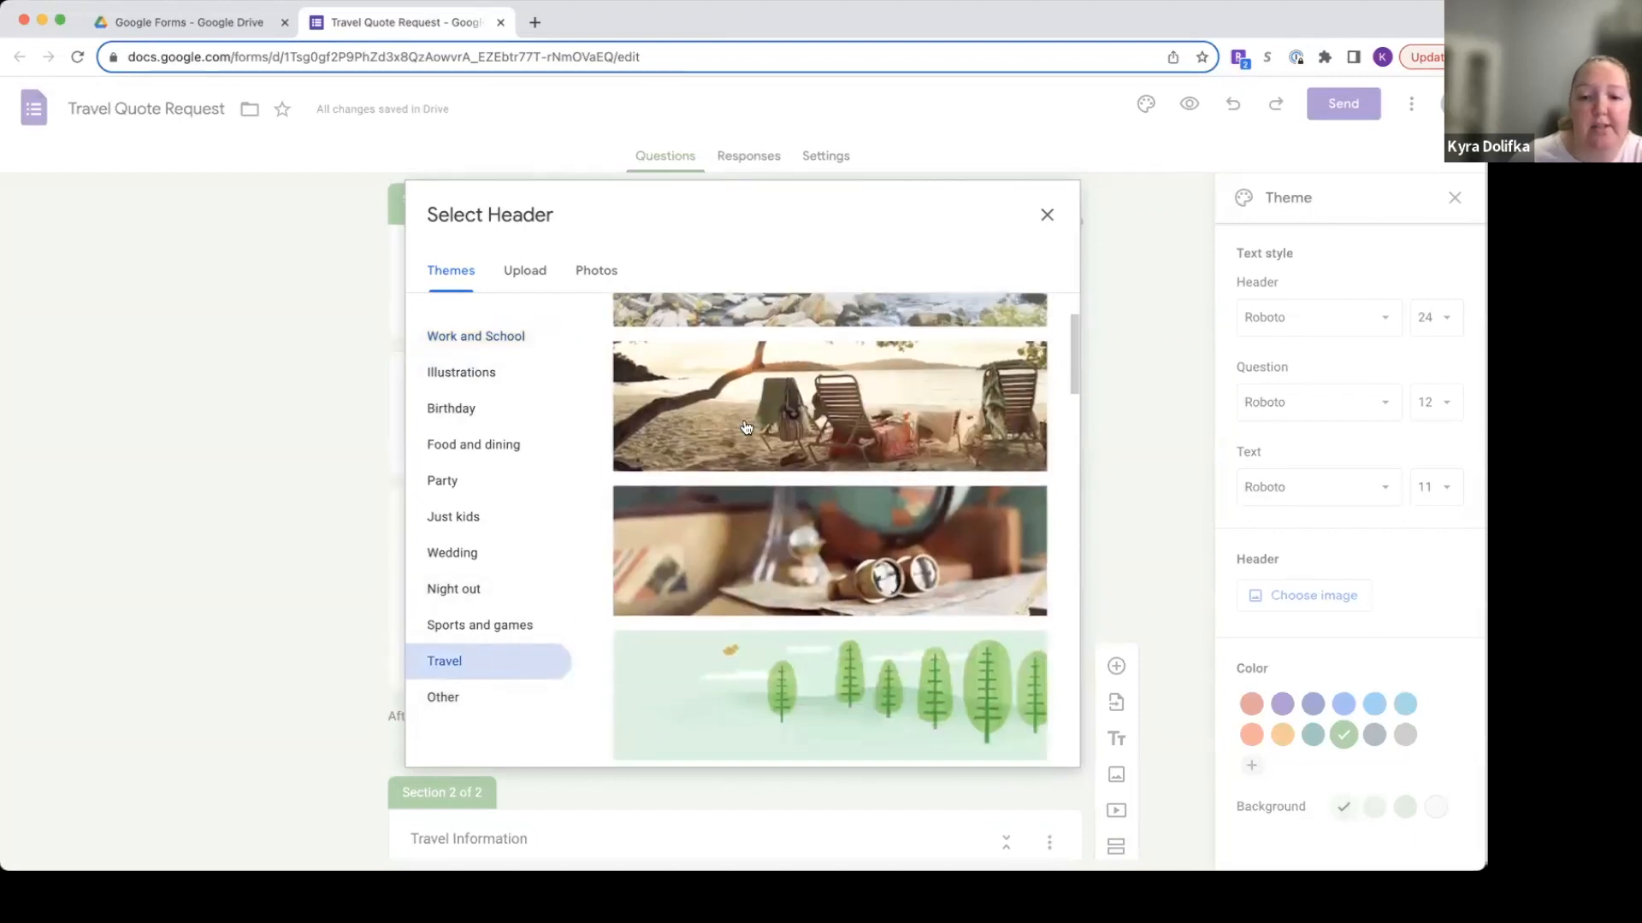
scroll(746, 427, "down", 15)
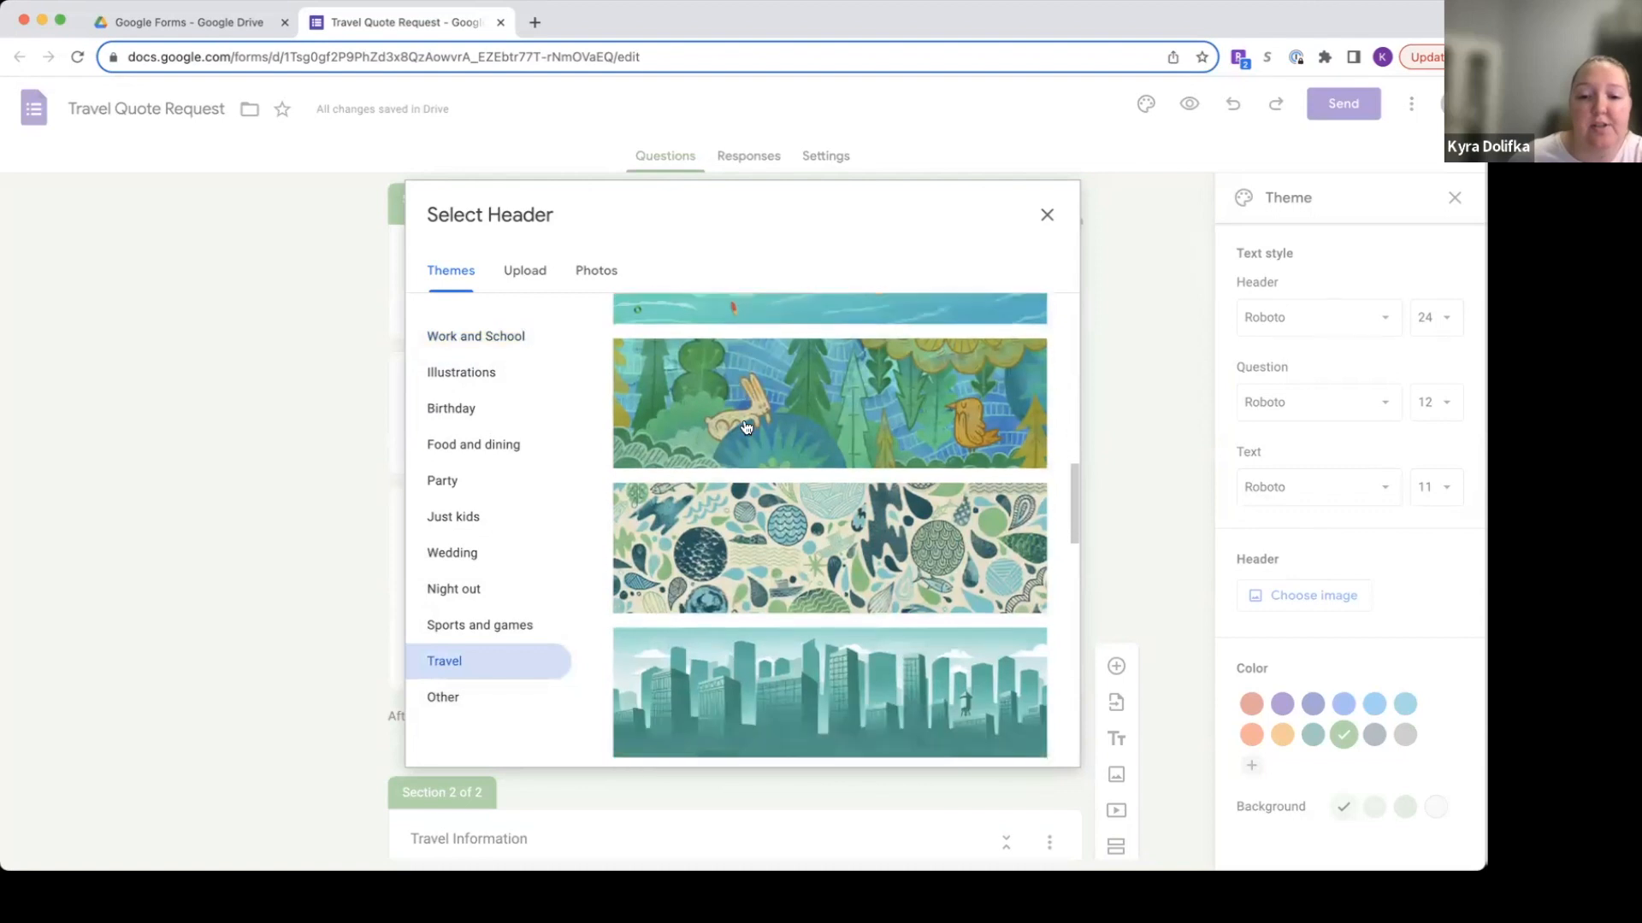
scroll(746, 428, "up", 5)
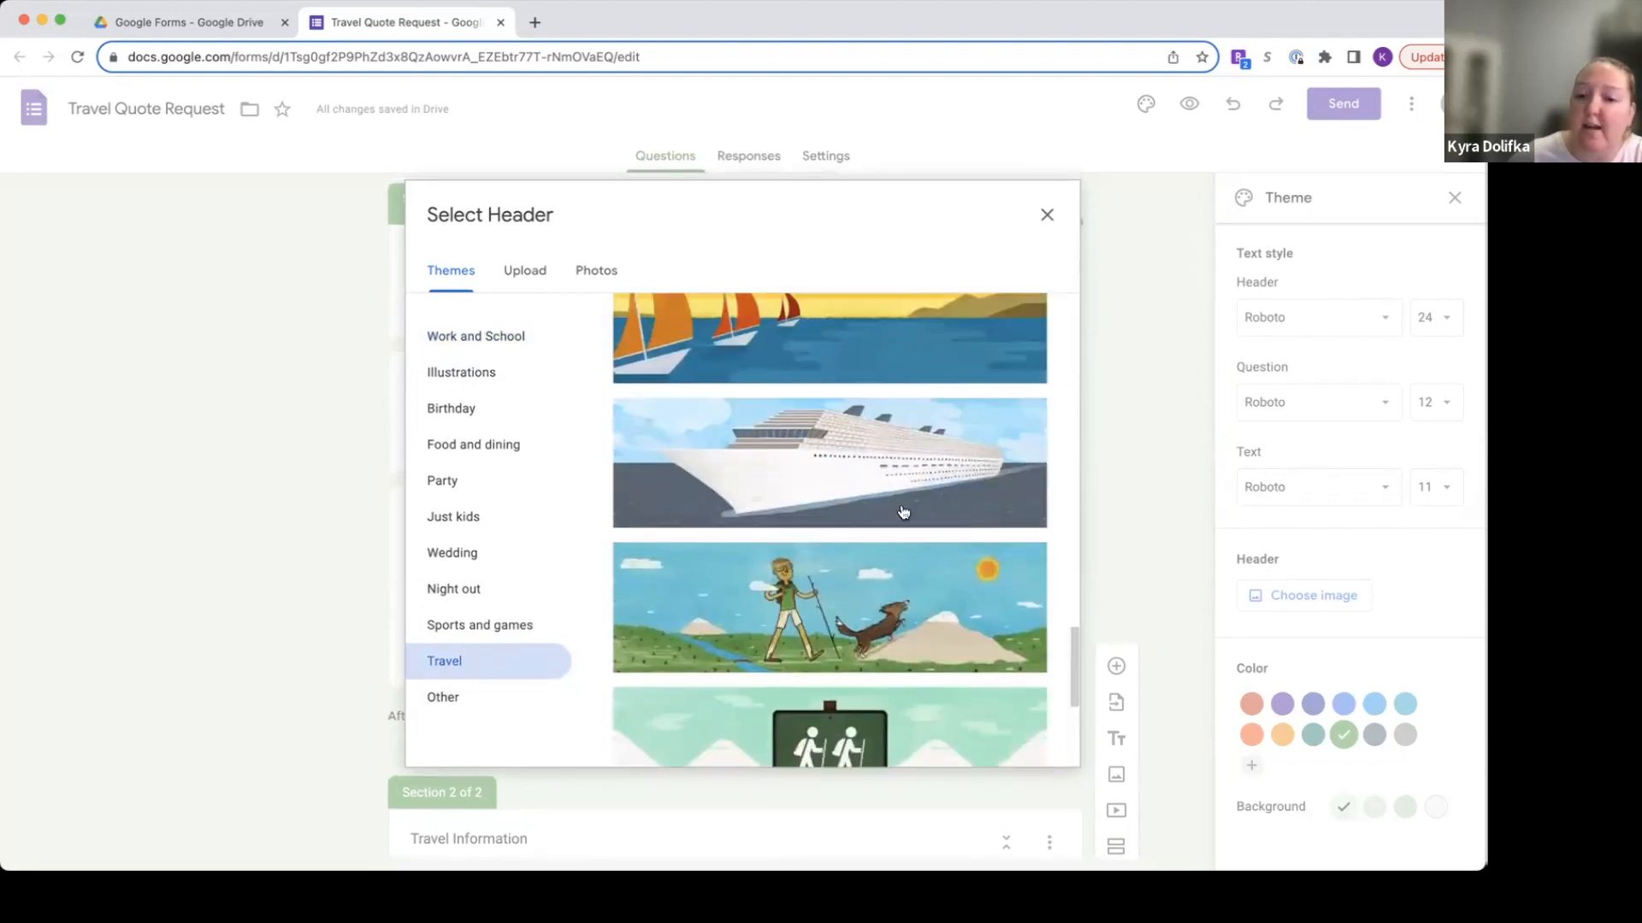
scroll(903, 511, "up", 10)
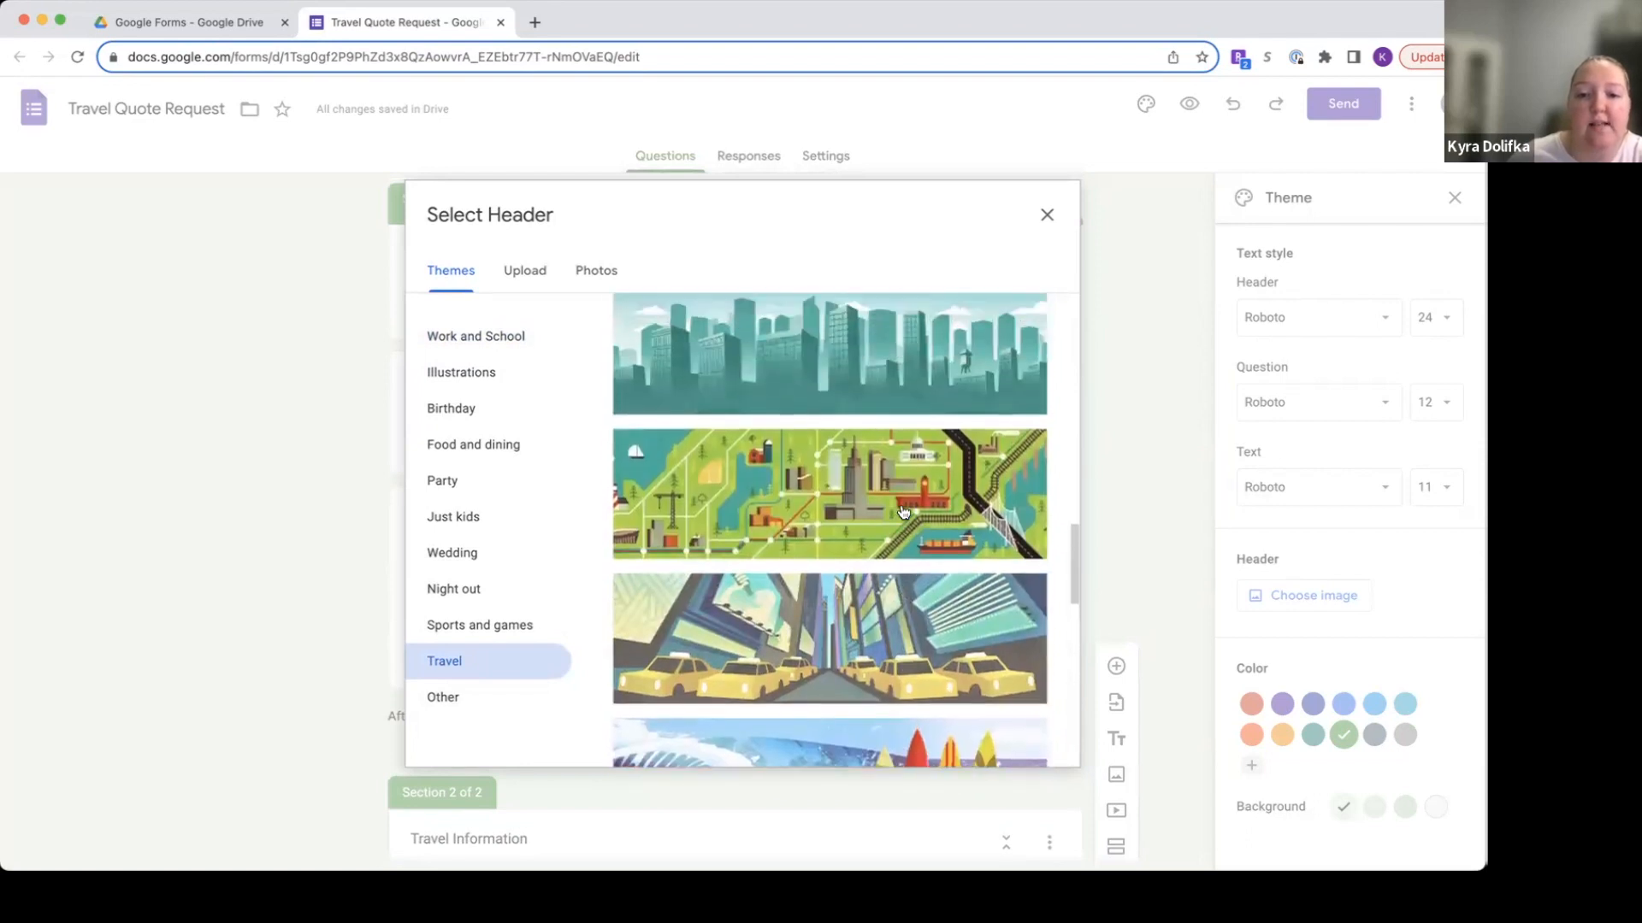
scroll(903, 512, "up", 10)
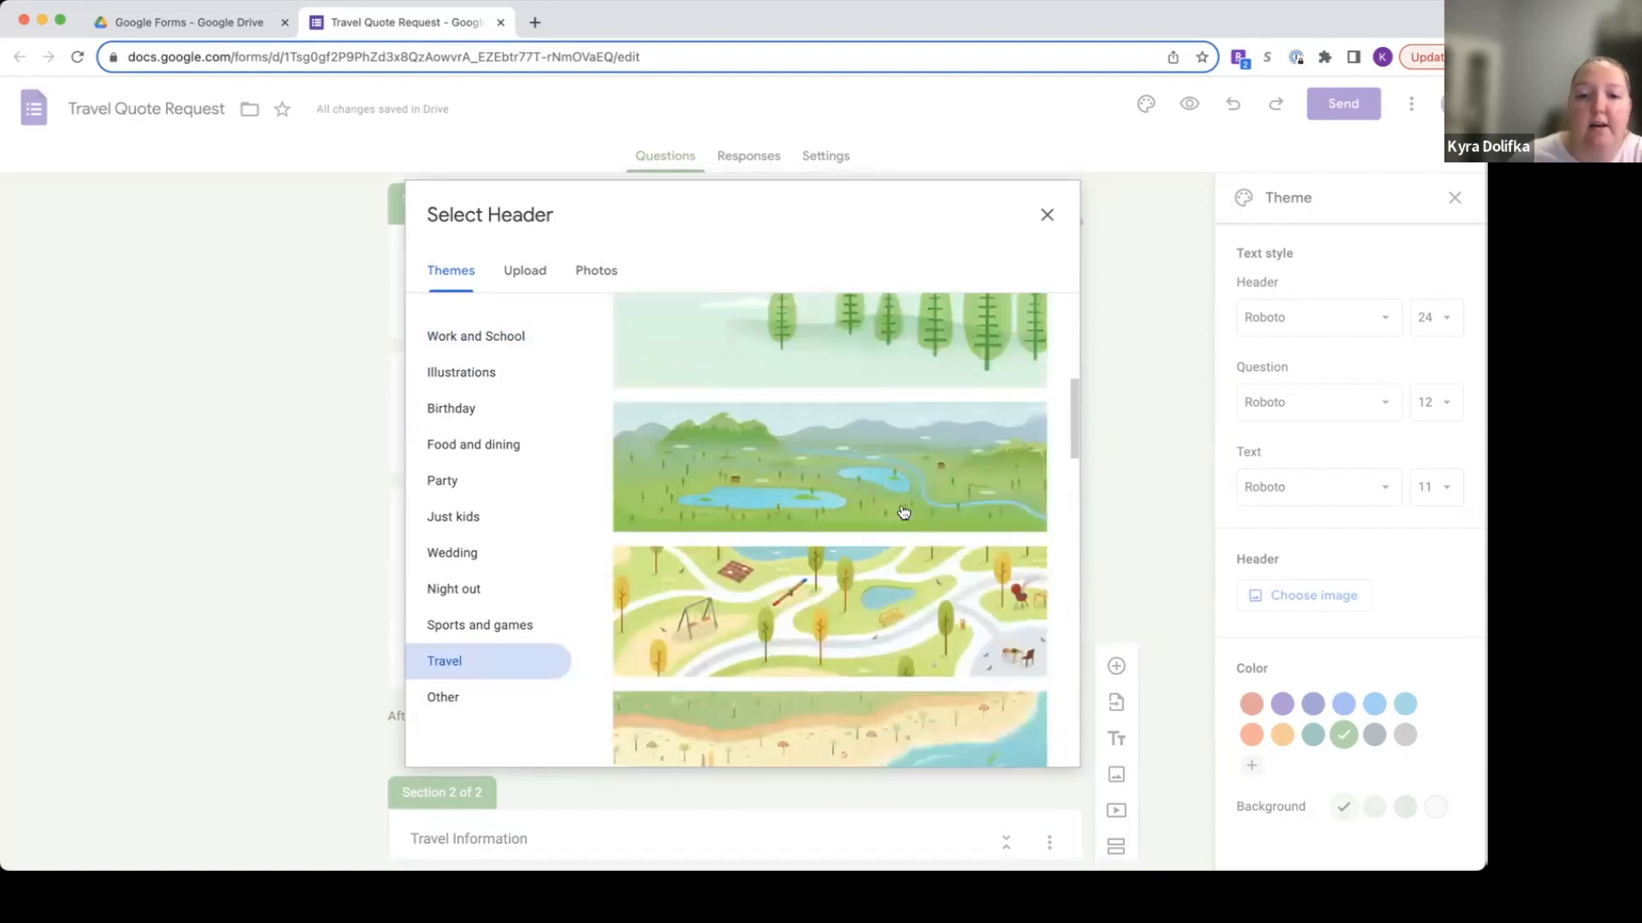
scroll(903, 512, "up", 4)
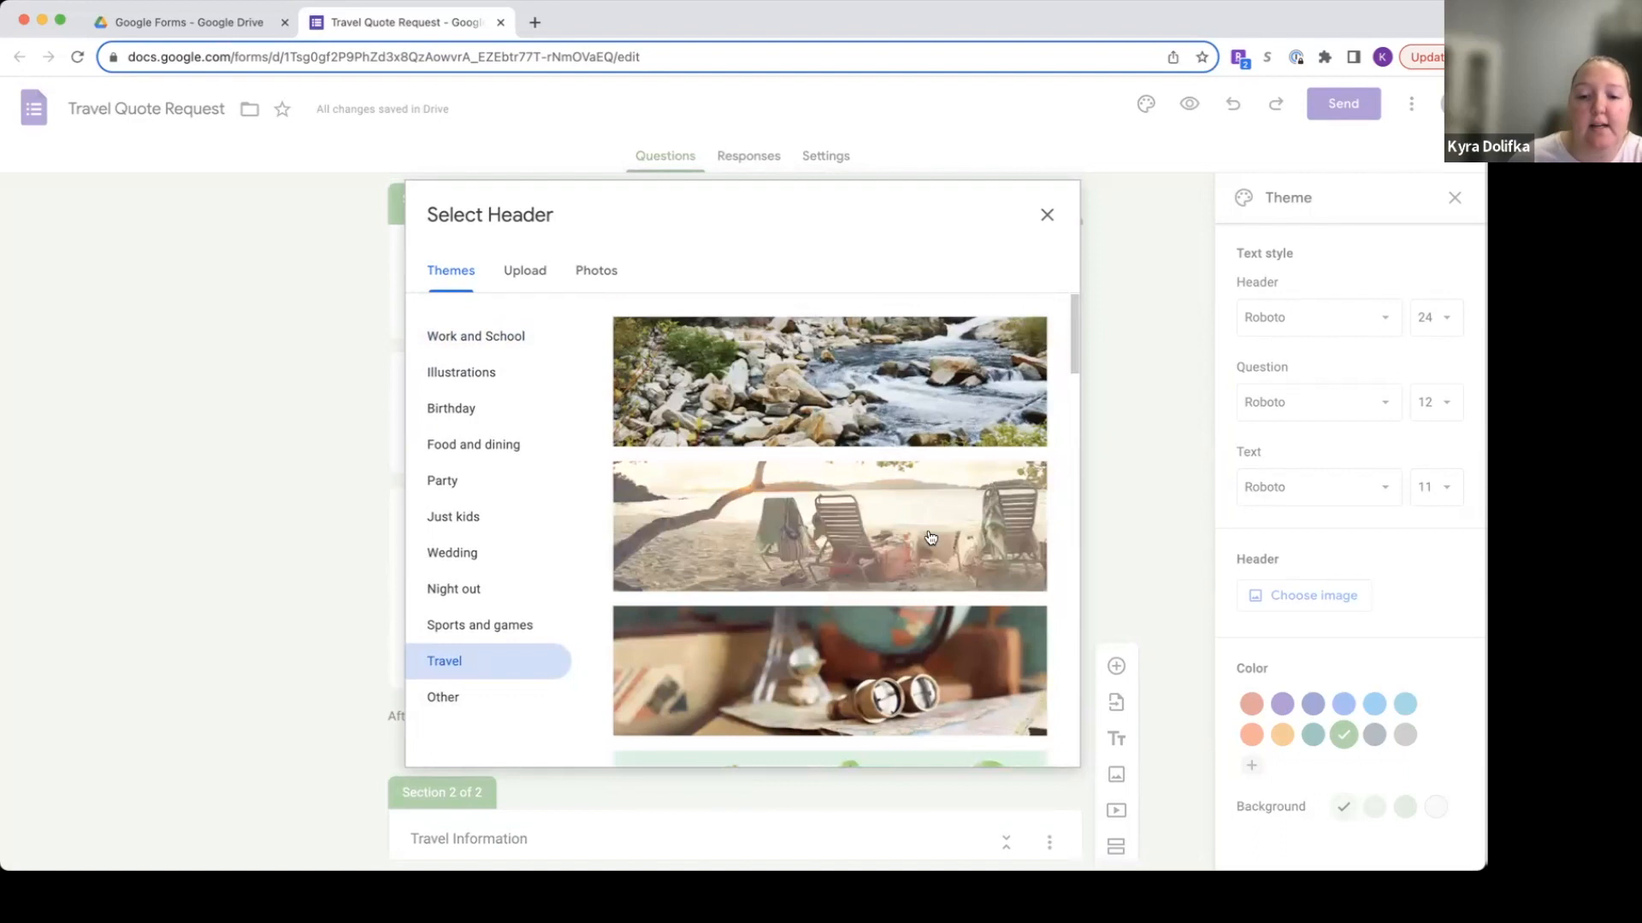
left_click(913, 550)
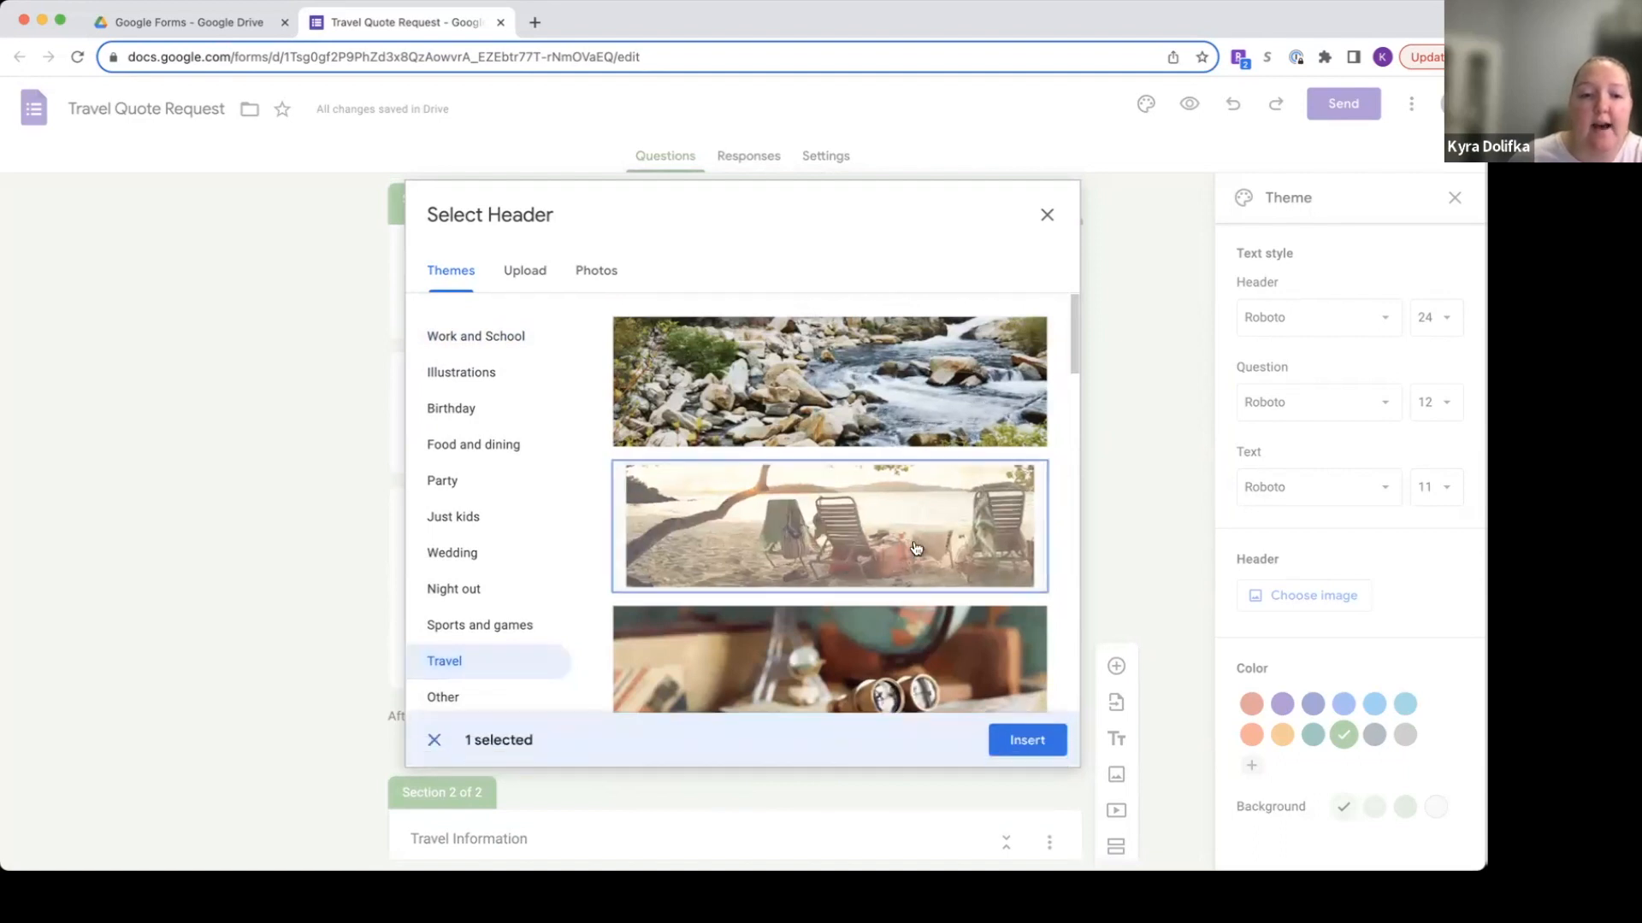
left_click(1026, 740)
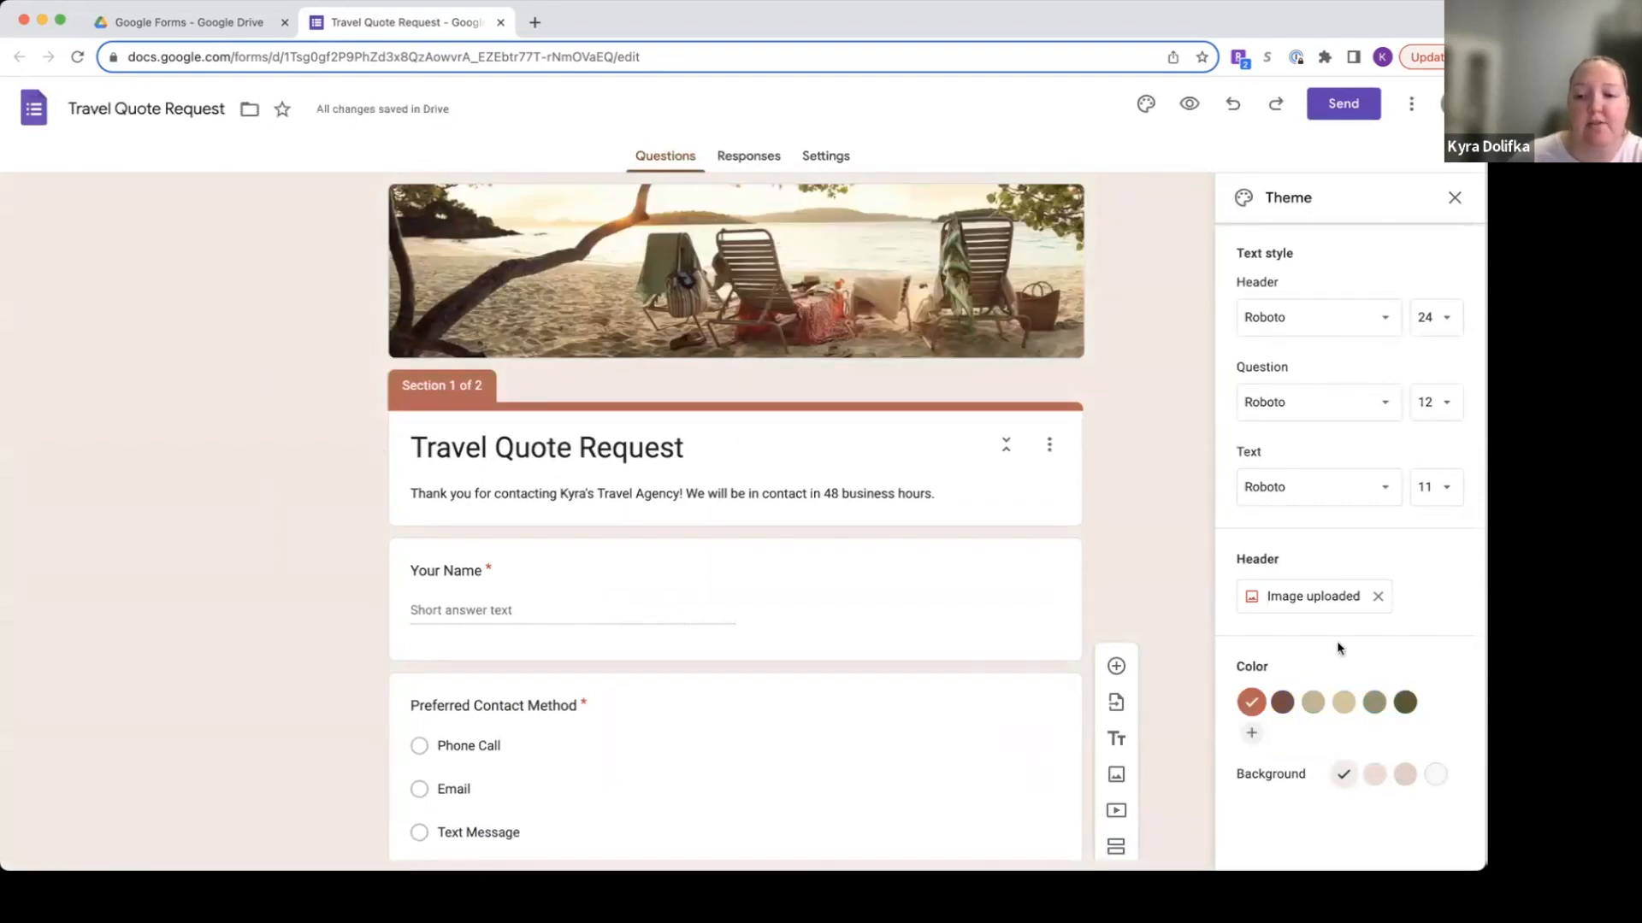
Try the second background shade, restore the lightest one and close the theme settings.
left_click(1382, 781)
left_click(1344, 780)
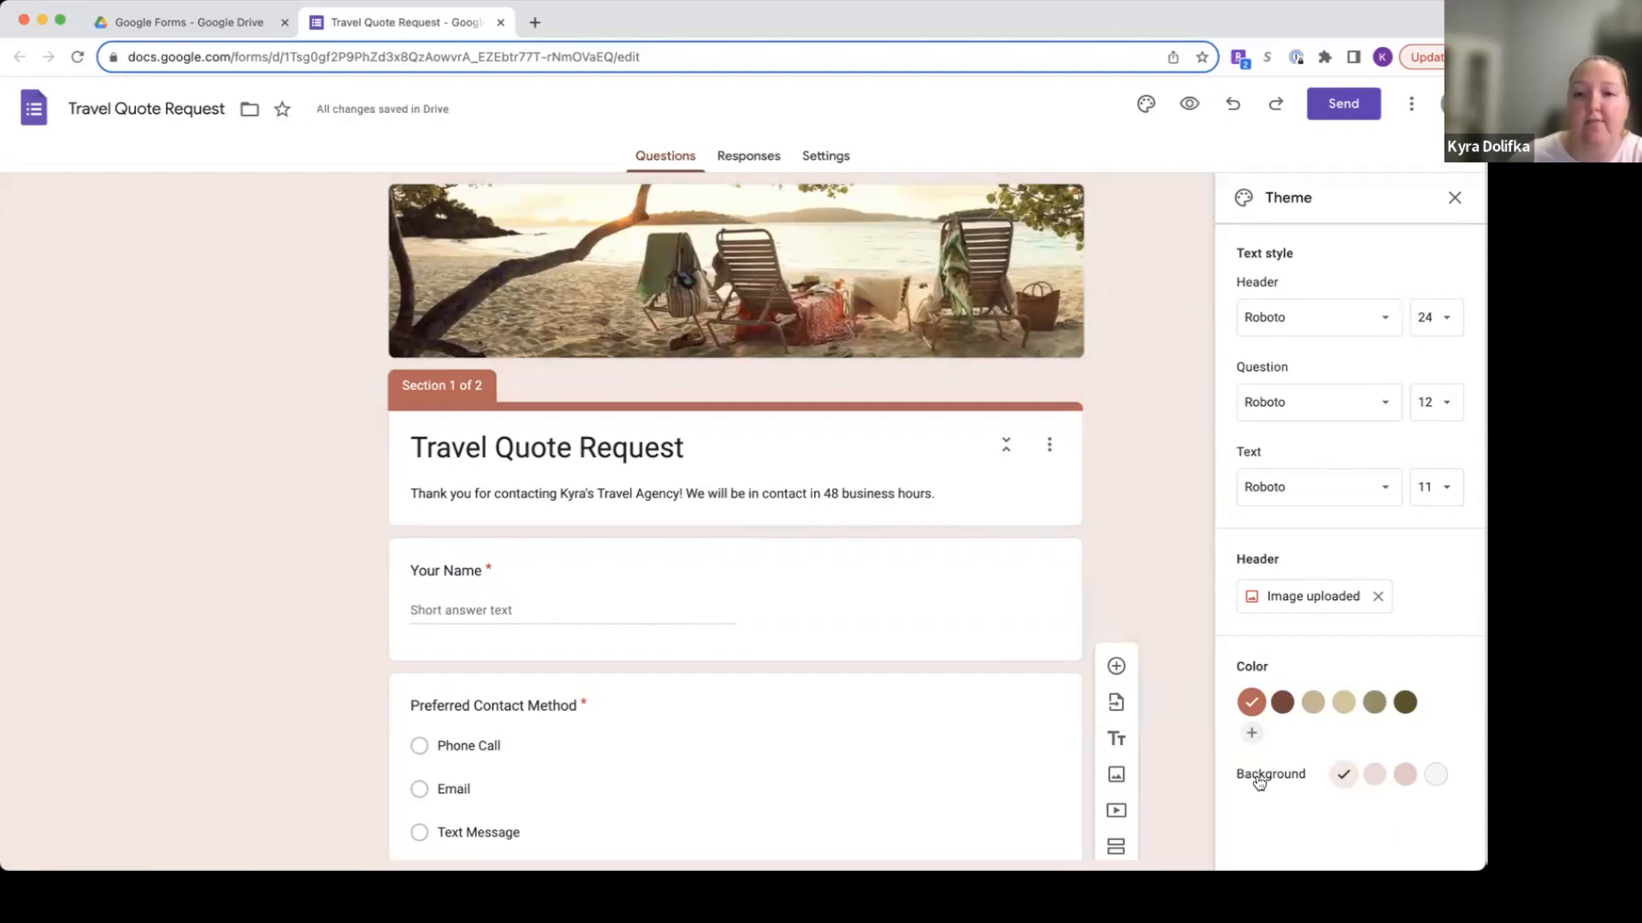
left_click(1454, 199)
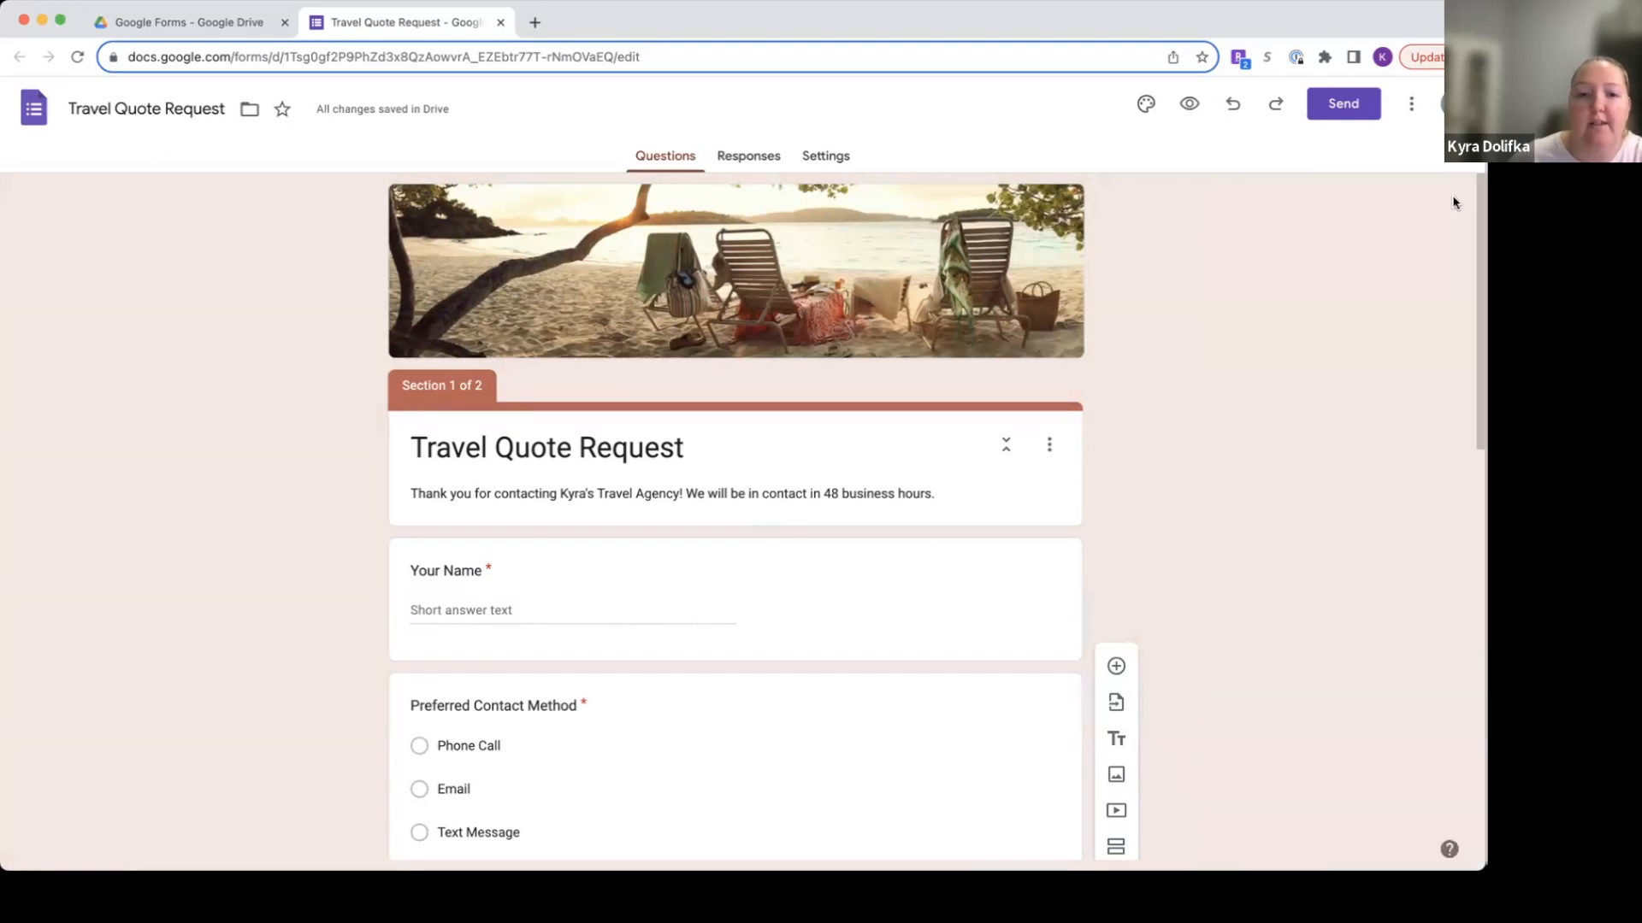
Preview the form and complete its first section with the respondent's name and Phone Call as the preferred contact method.
left_click(1189, 104)
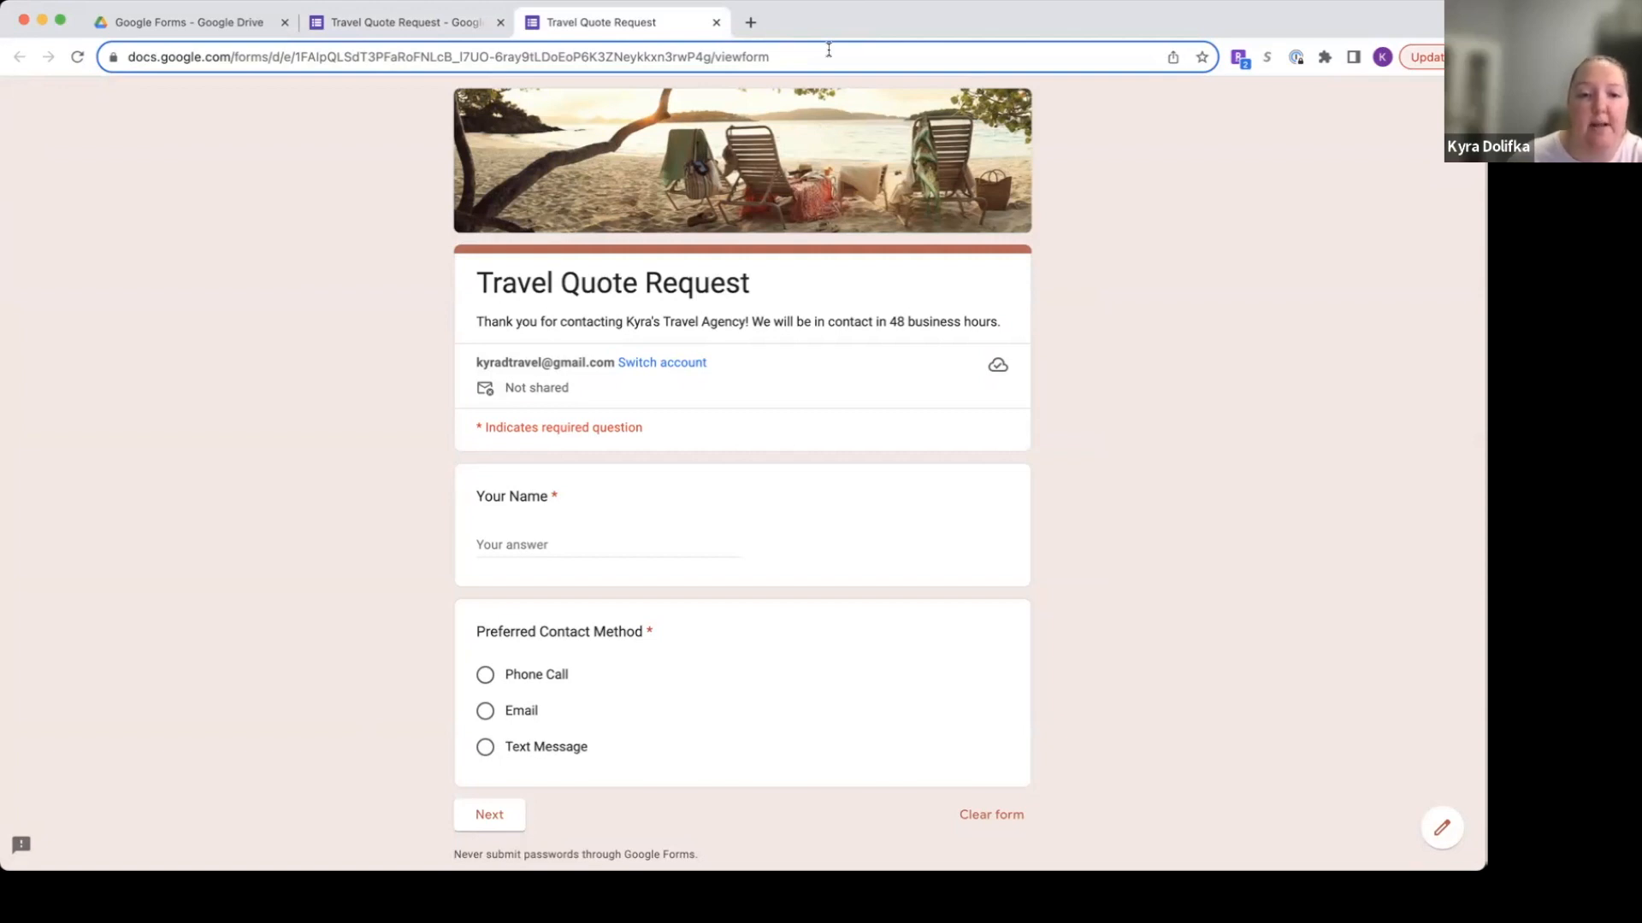
scroll(948, 511, "down", 2)
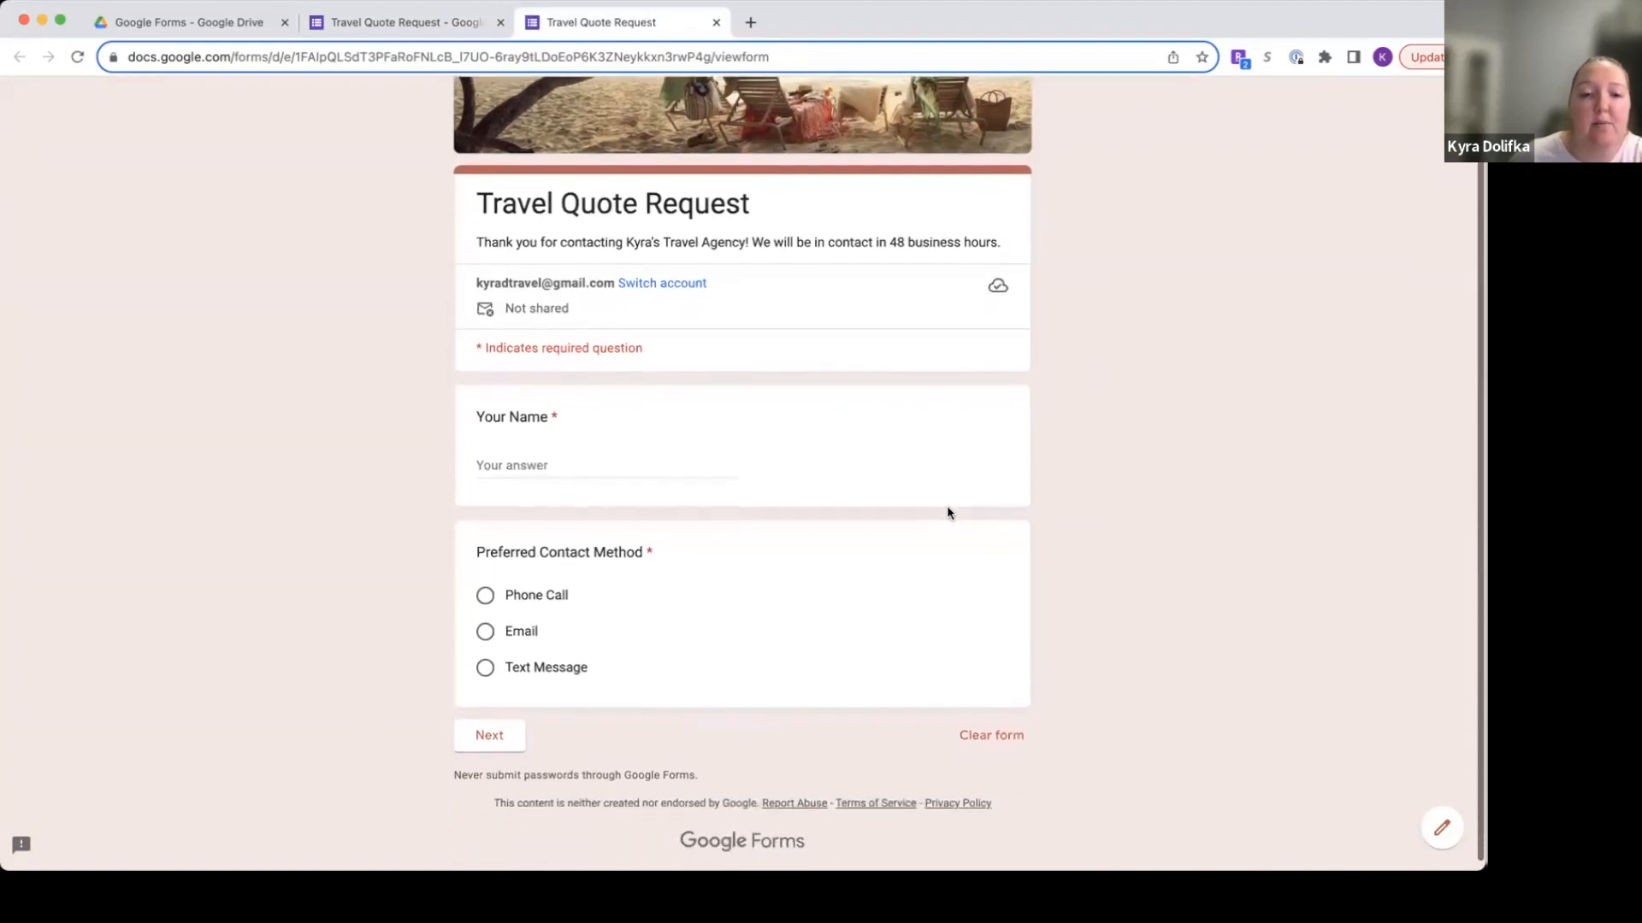
left_click(510, 460)
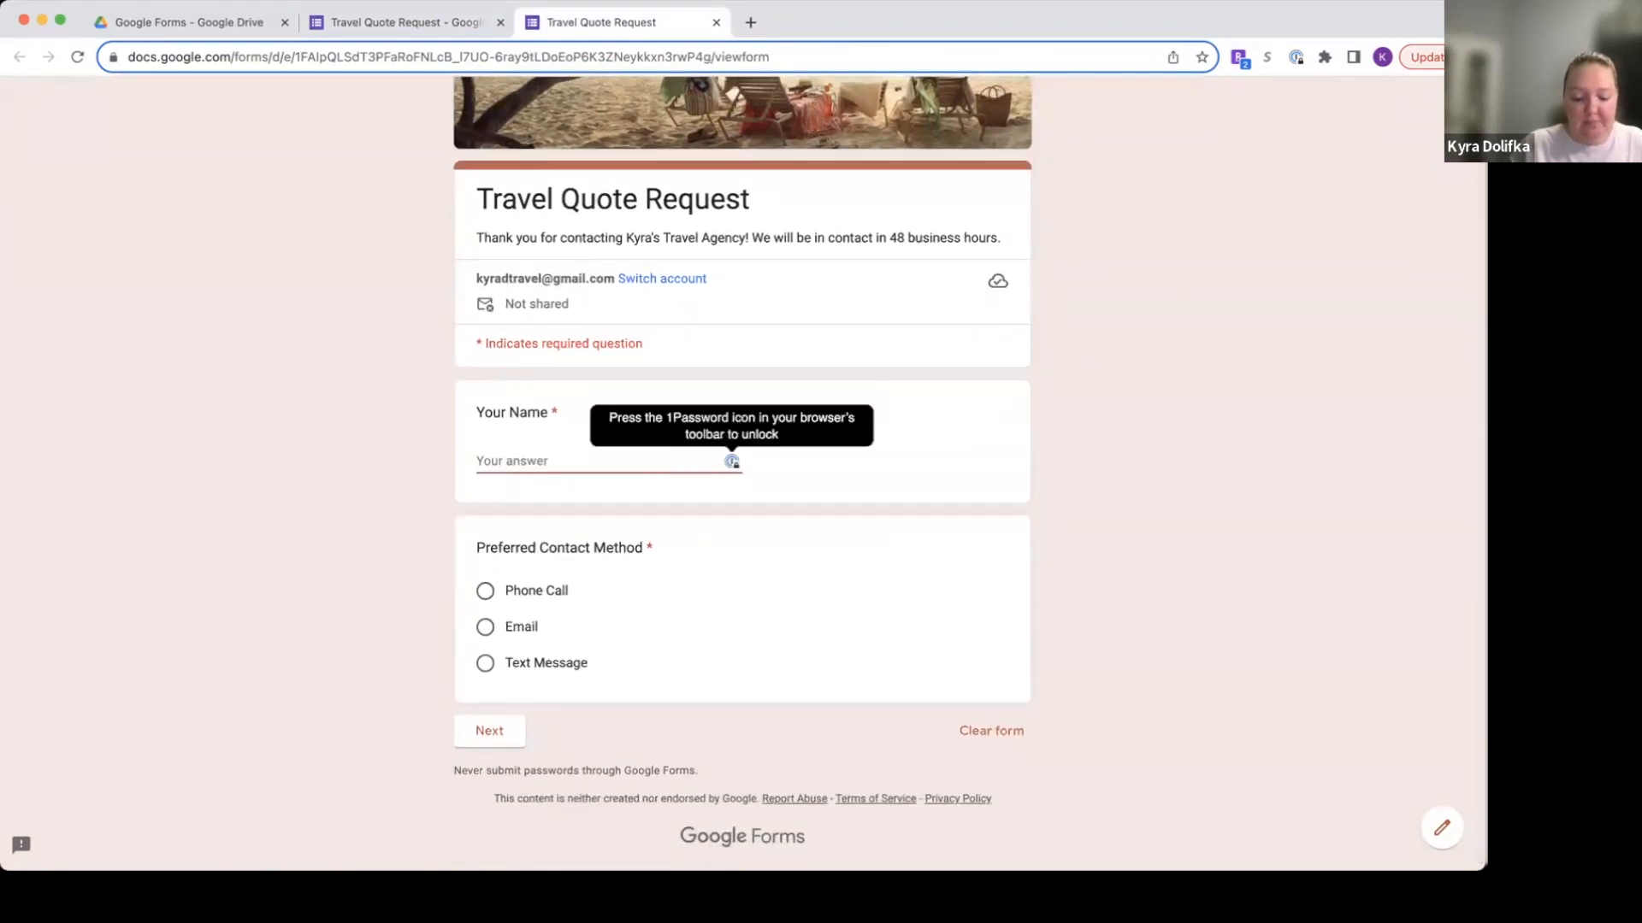
type("Kyra")
left_click(485, 594)
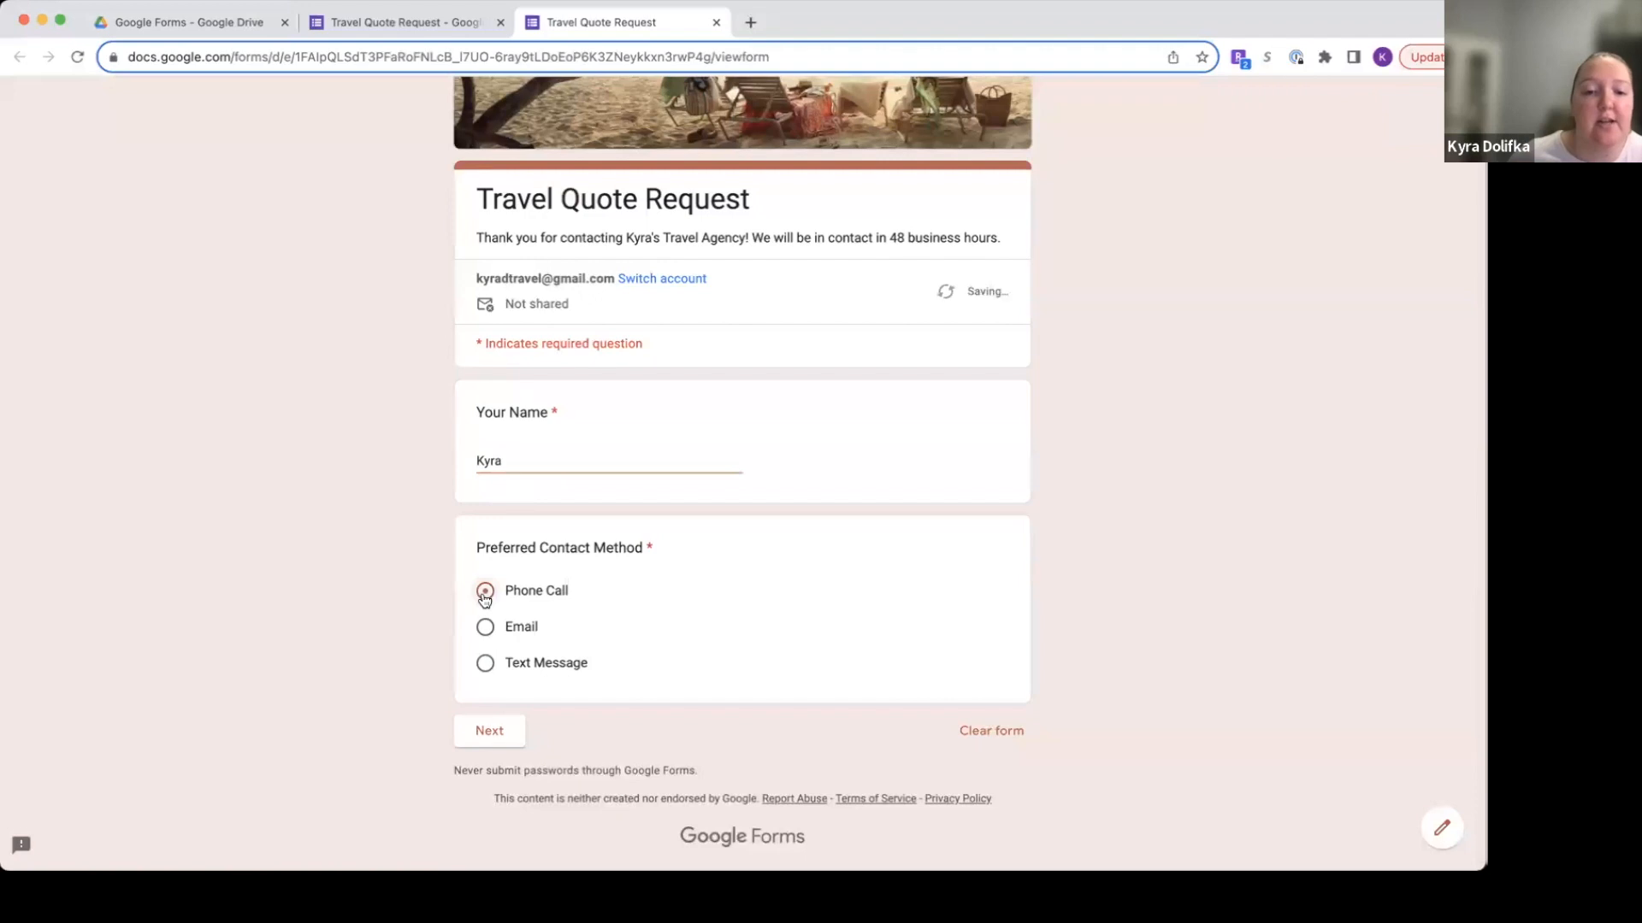
scroll(495, 744, "up", 2)
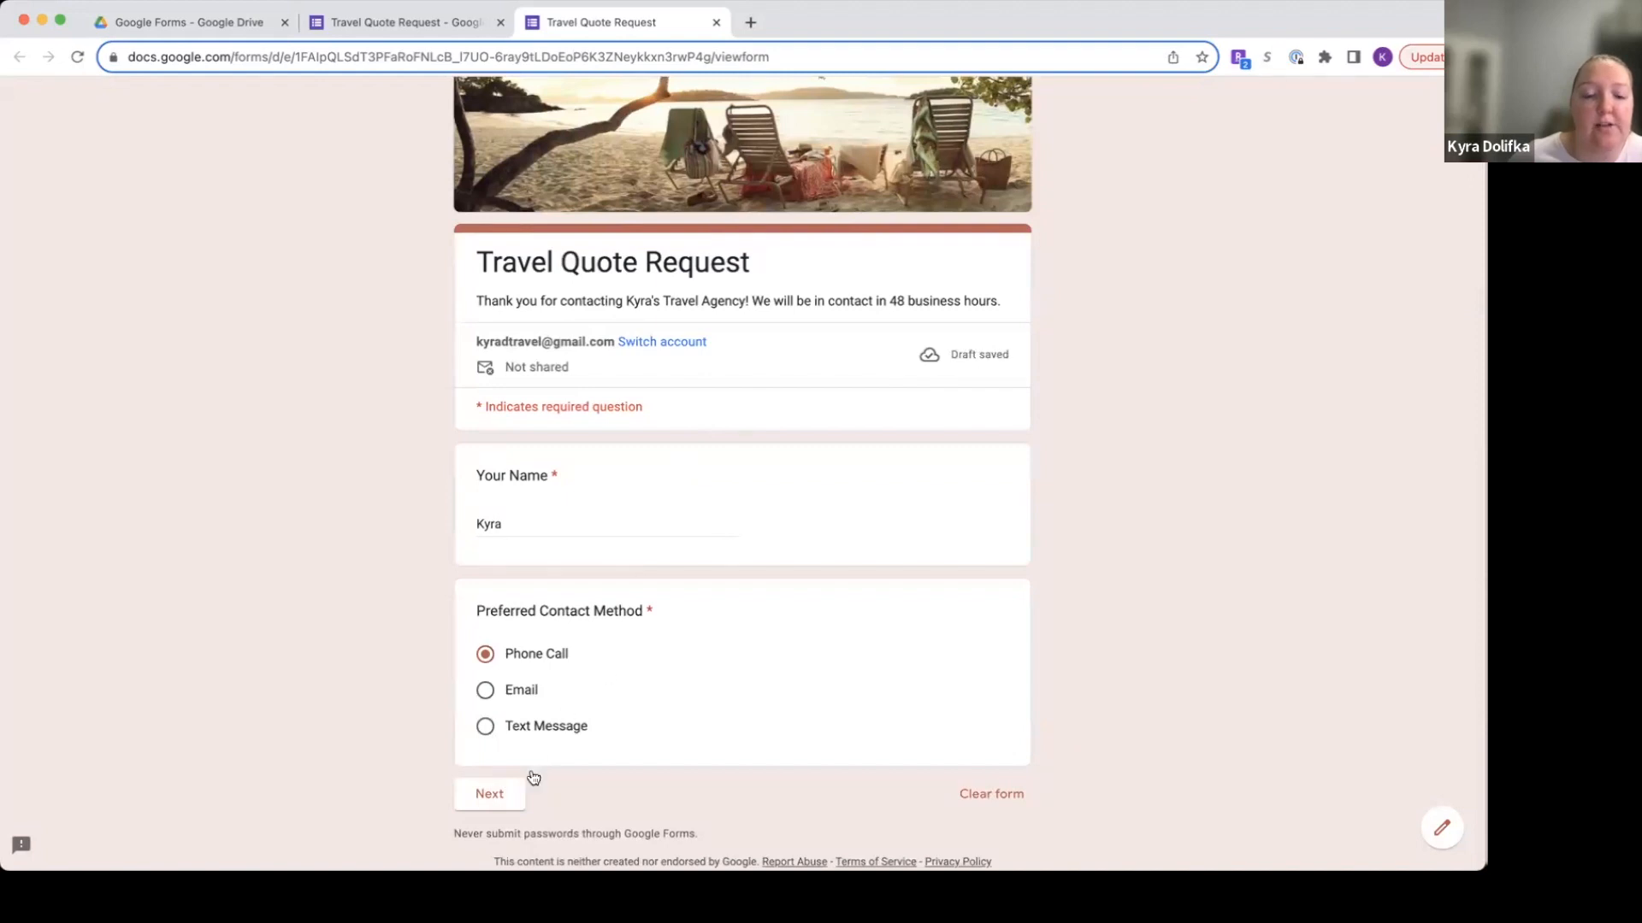
left_click(480, 809)
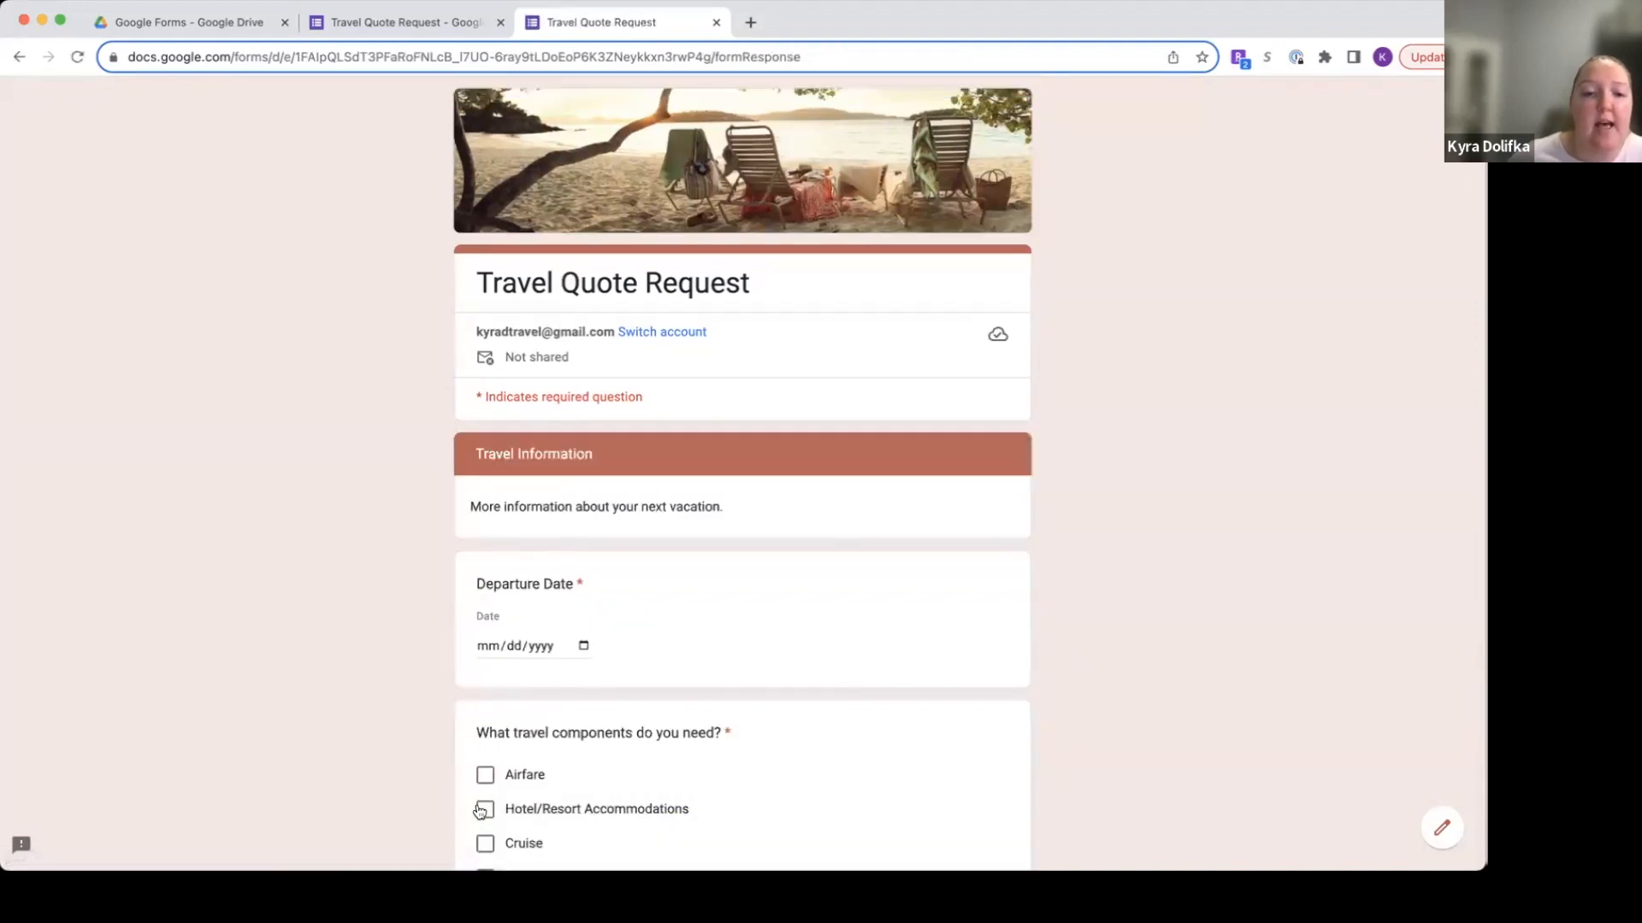
Set the Departure Date in the Travel Information section to 12/06/2023.
scroll(344, 697, "down", 1)
scroll(344, 696, "down", 5)
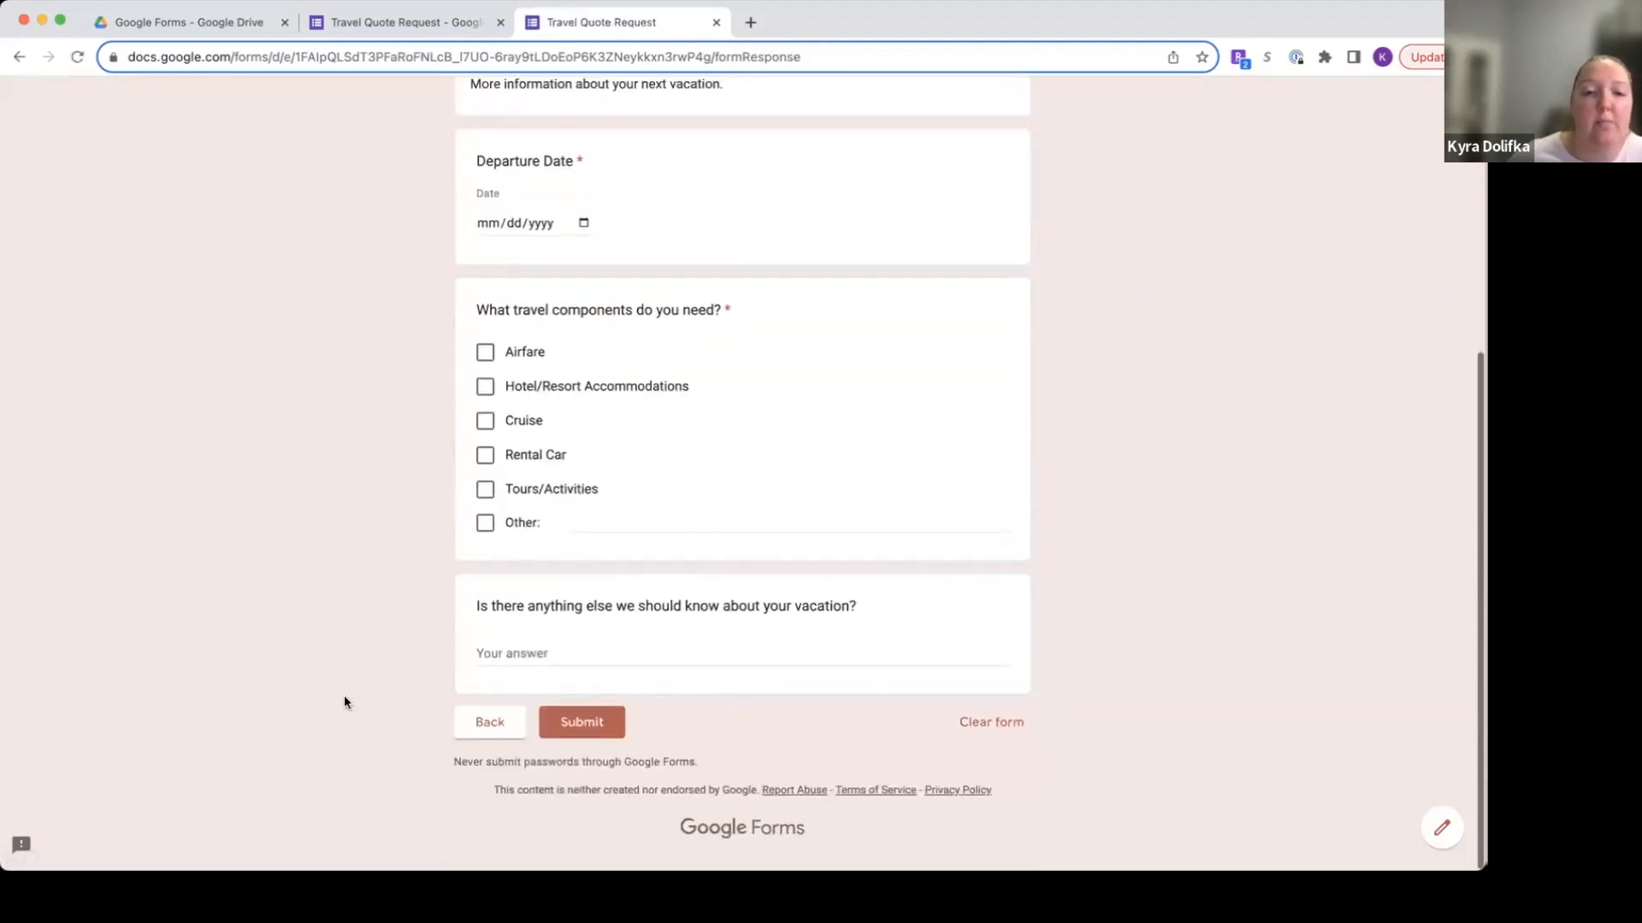
scroll(343, 702, "up", 3)
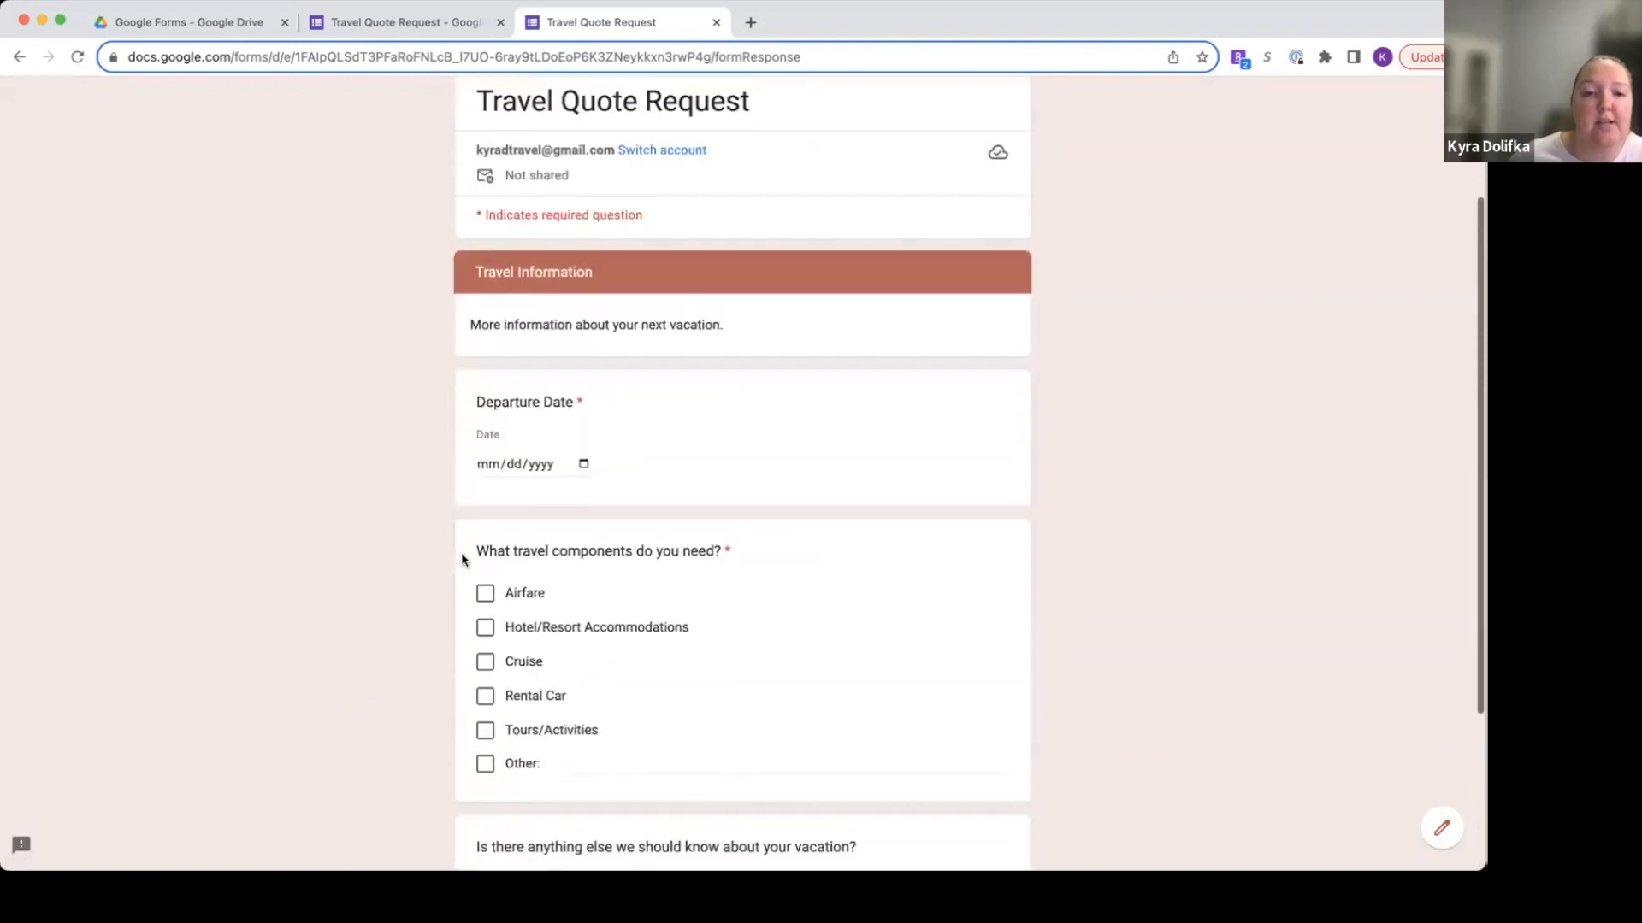
left_click(502, 465)
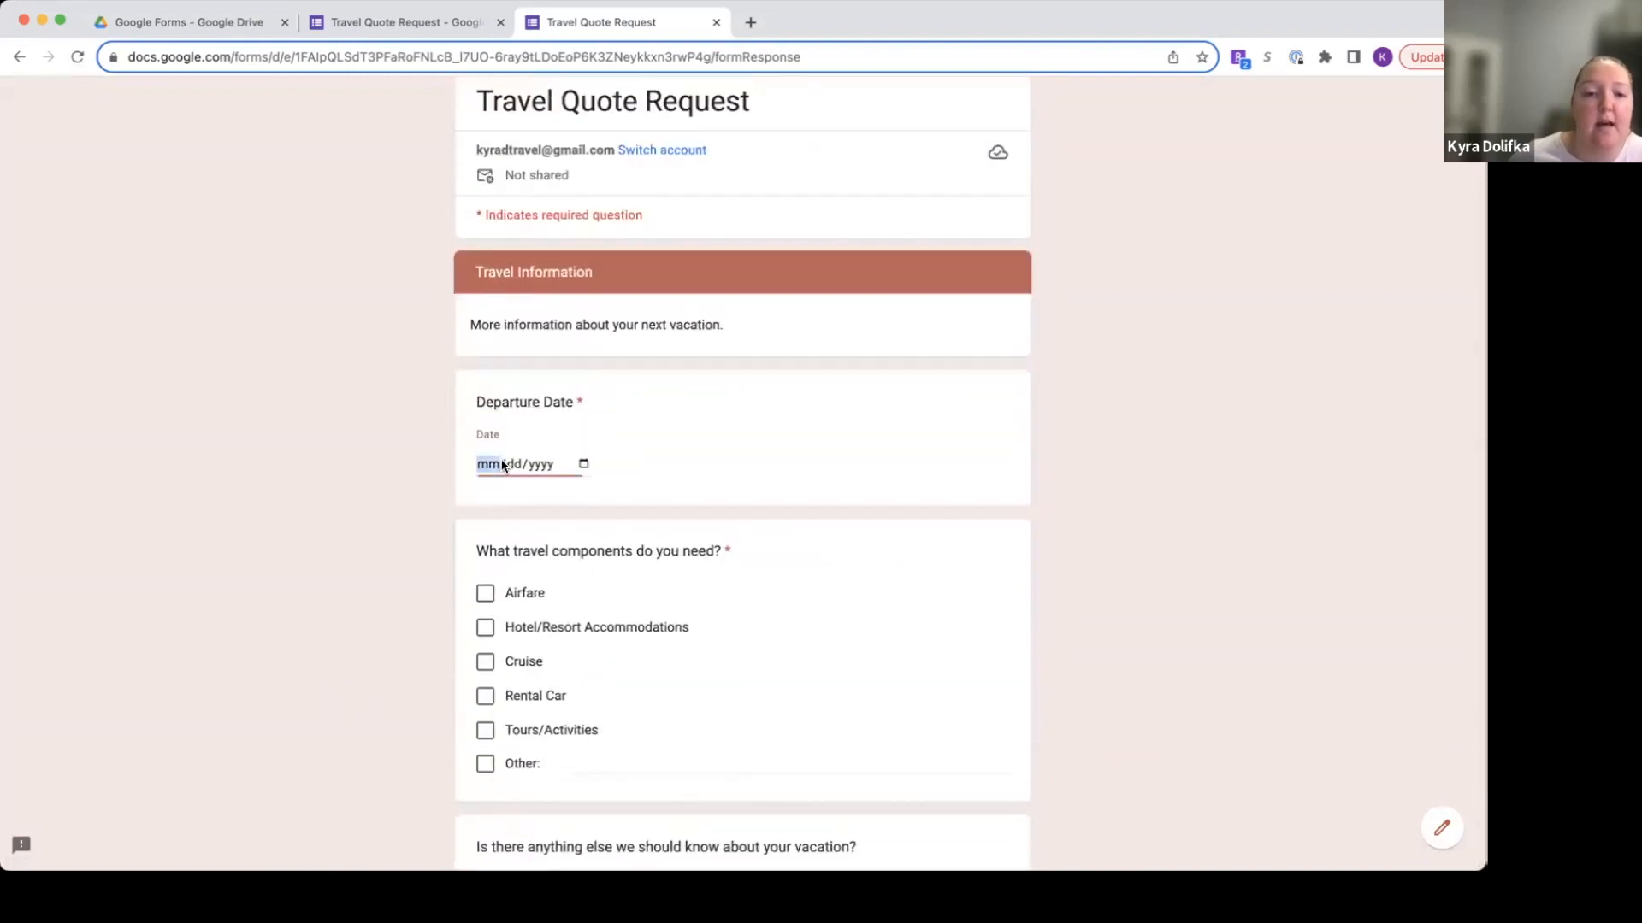
left_click(583, 464)
left_click(574, 577)
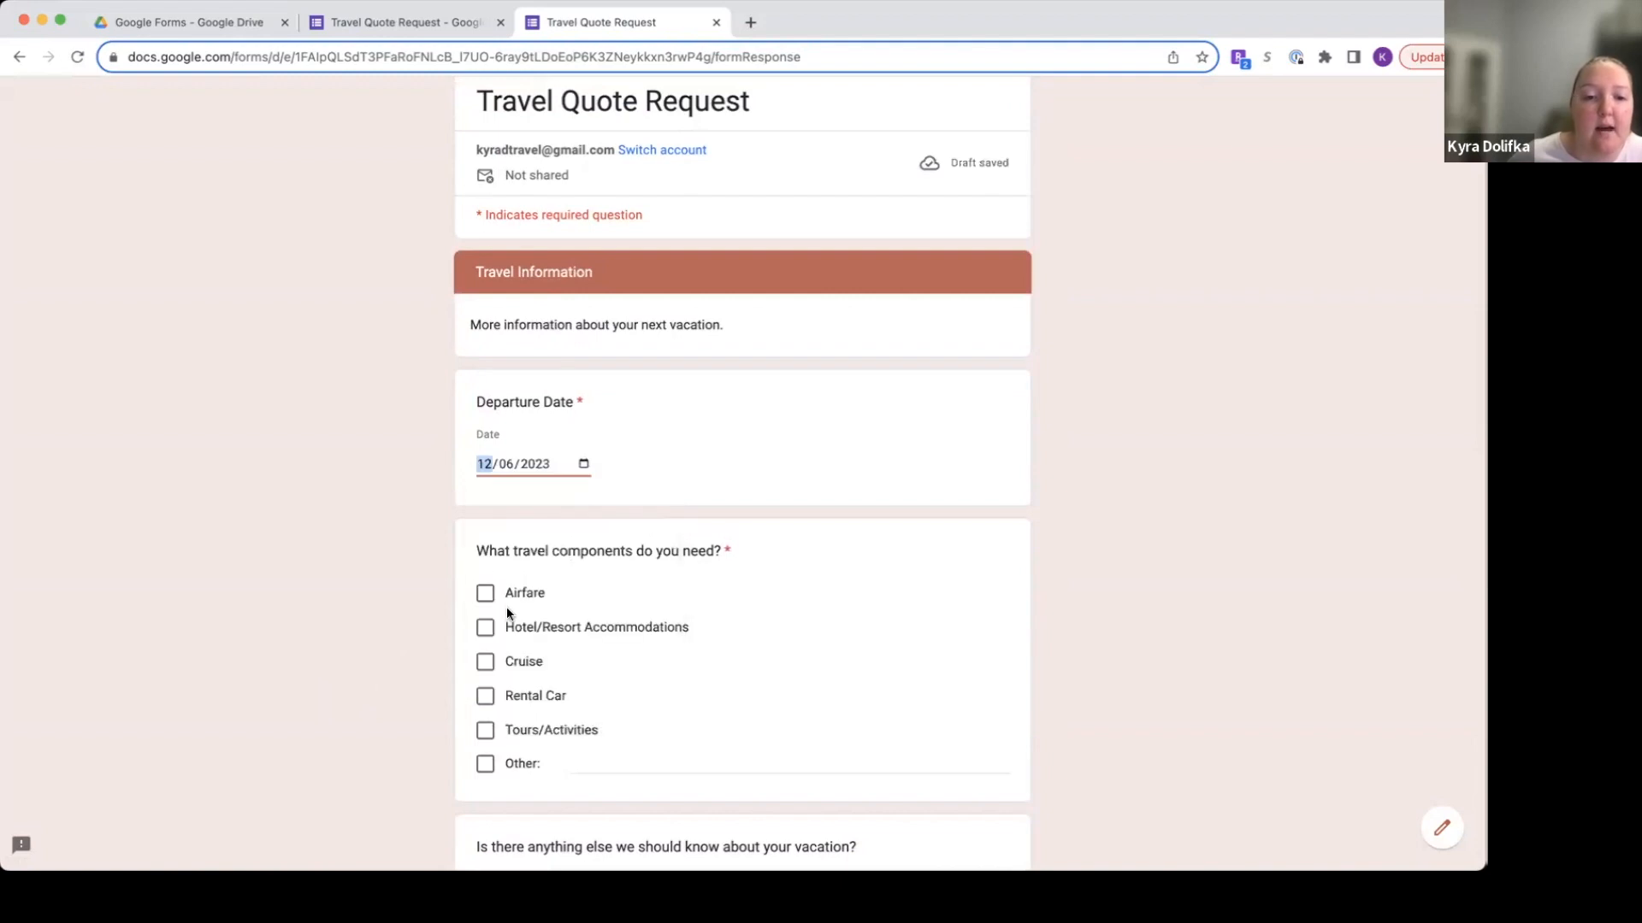
Select Airfare, Cruise, Tours/Activities and Other as travel components, entering "Theme park tickets" for Other.
left_click(485, 594)
left_click(484, 663)
left_click(484, 730)
left_click(485, 766)
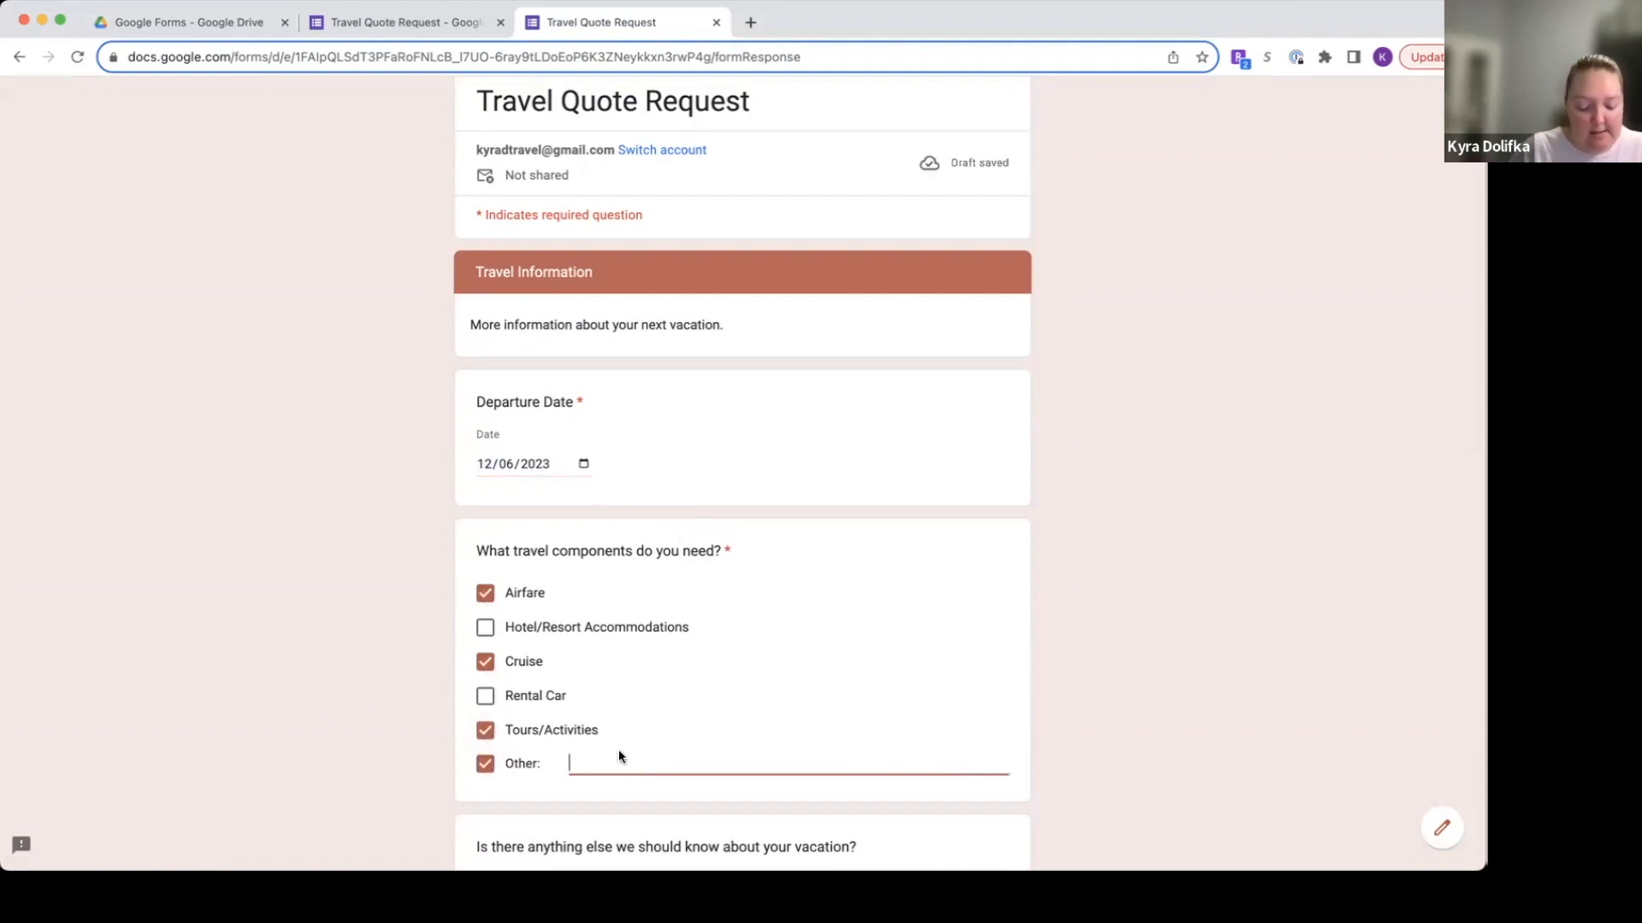
type("The")
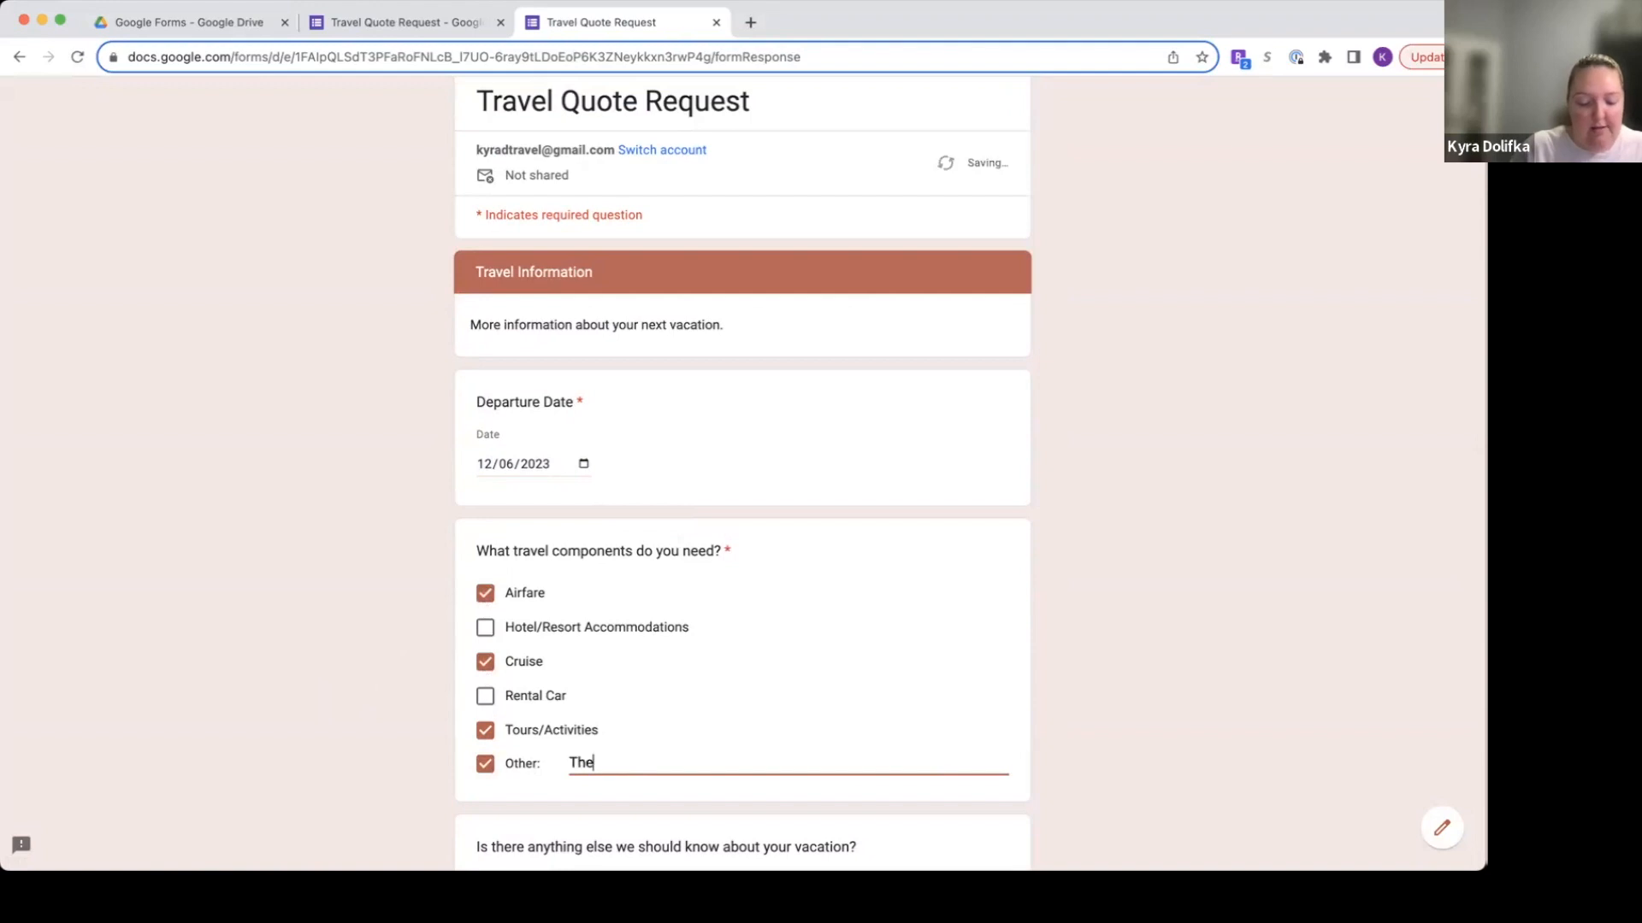
type("me park tickets")
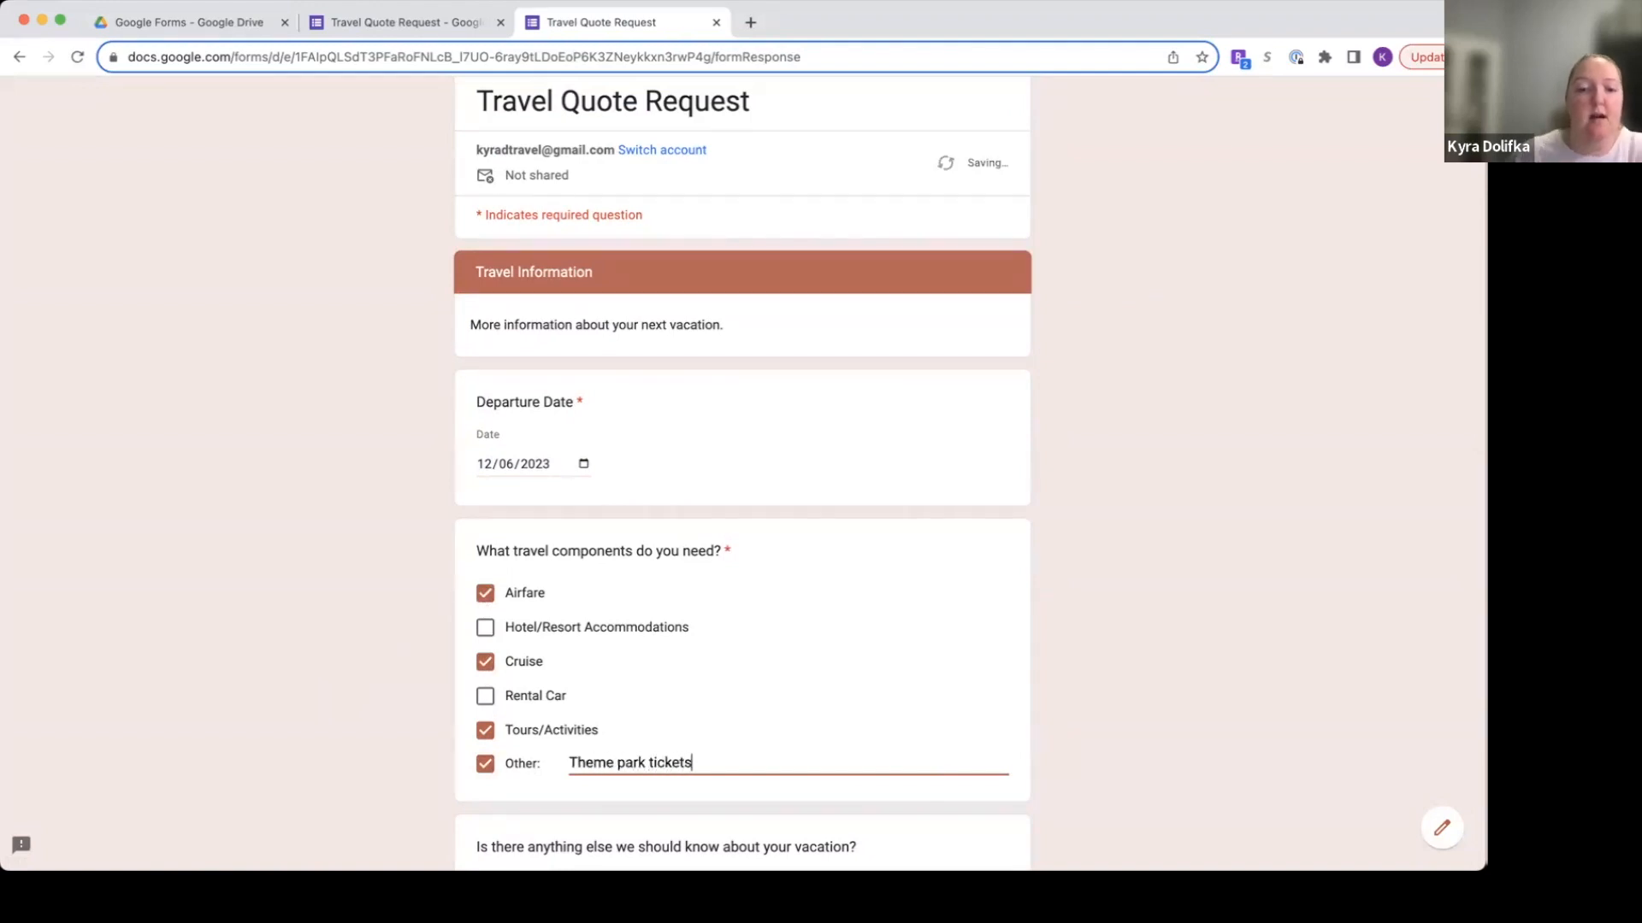
Answer "No" to the question about anything else to know about the vacation and submit the form.
scroll(573, 757, "down", 3)
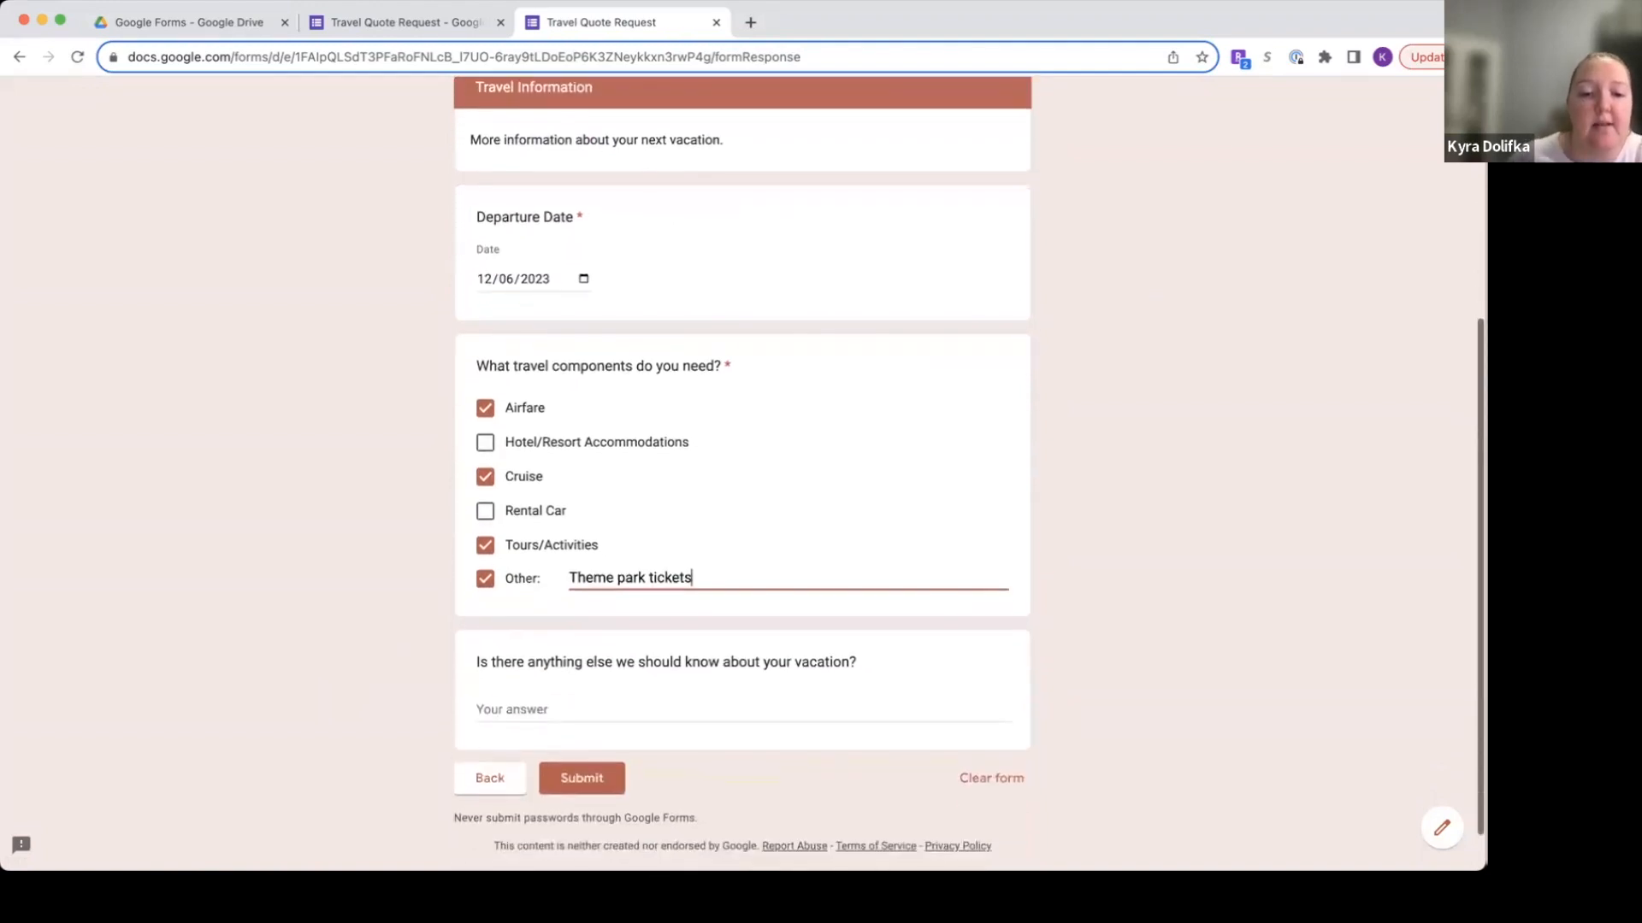
left_click(563, 709)
type("No")
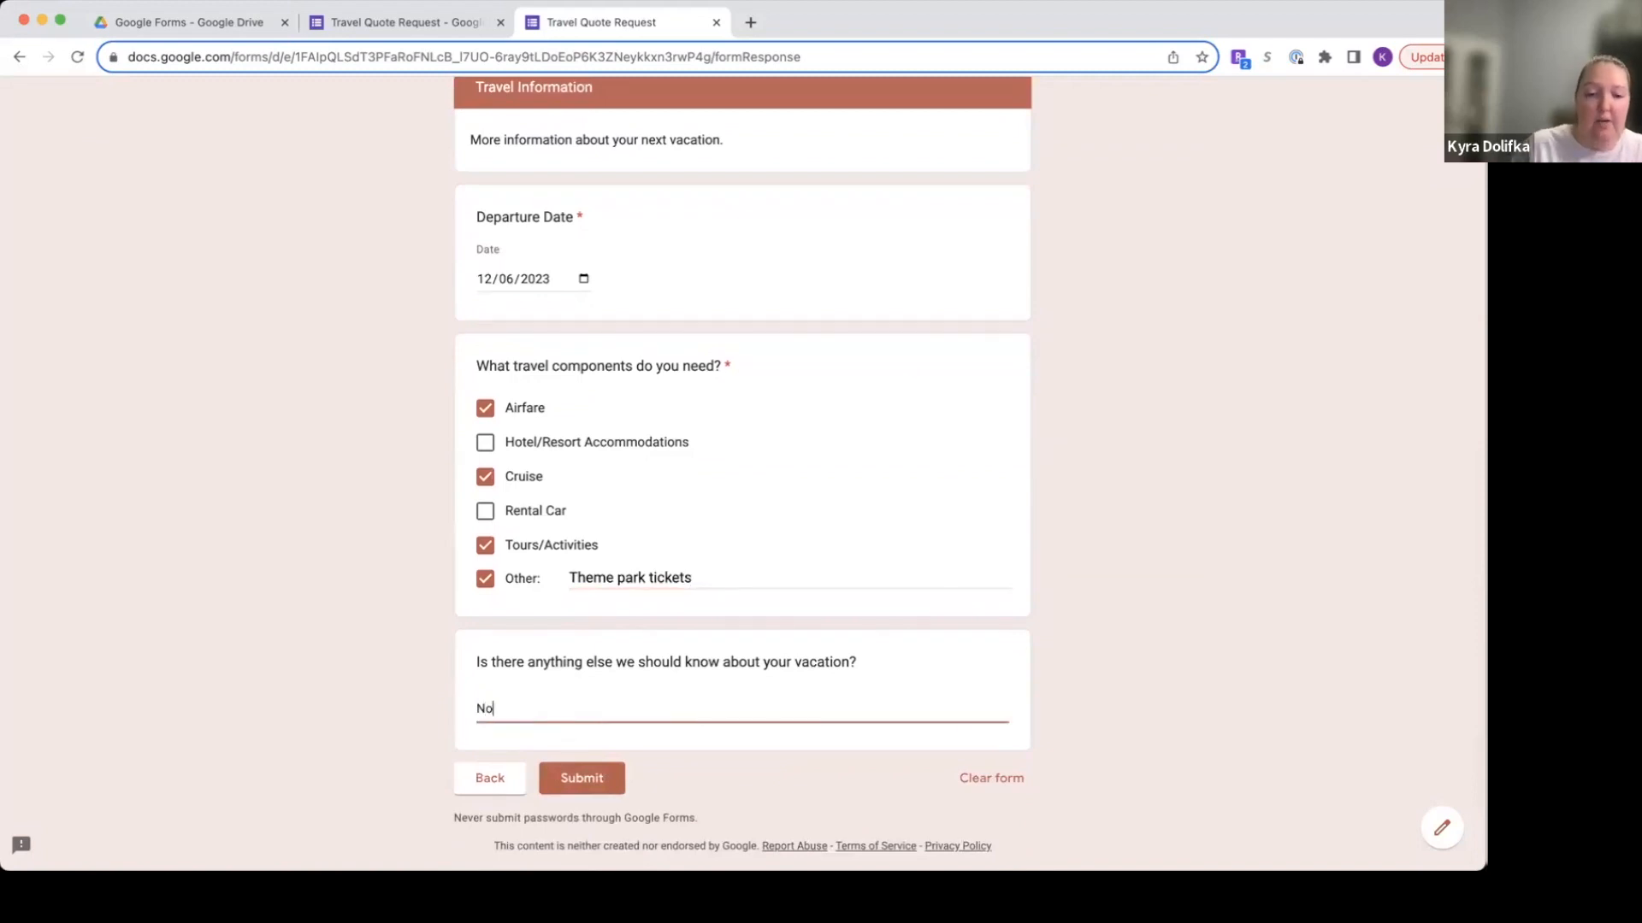
left_click(565, 773)
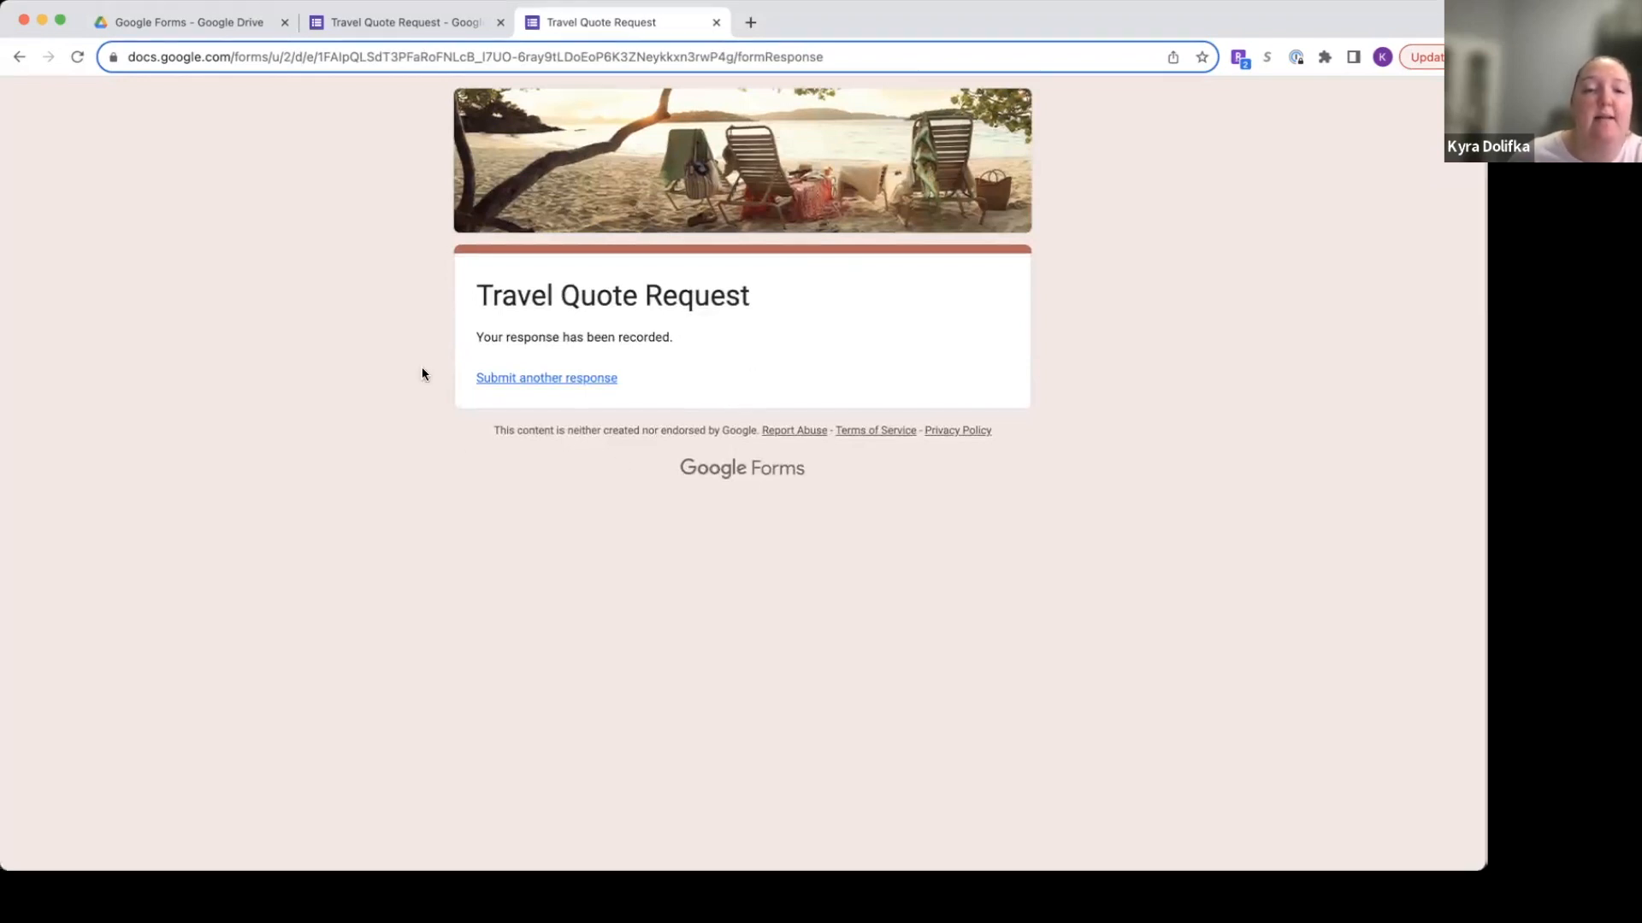
Return to the form editor and examine the summary of the submitted responses for each question.
left_click(362, 26)
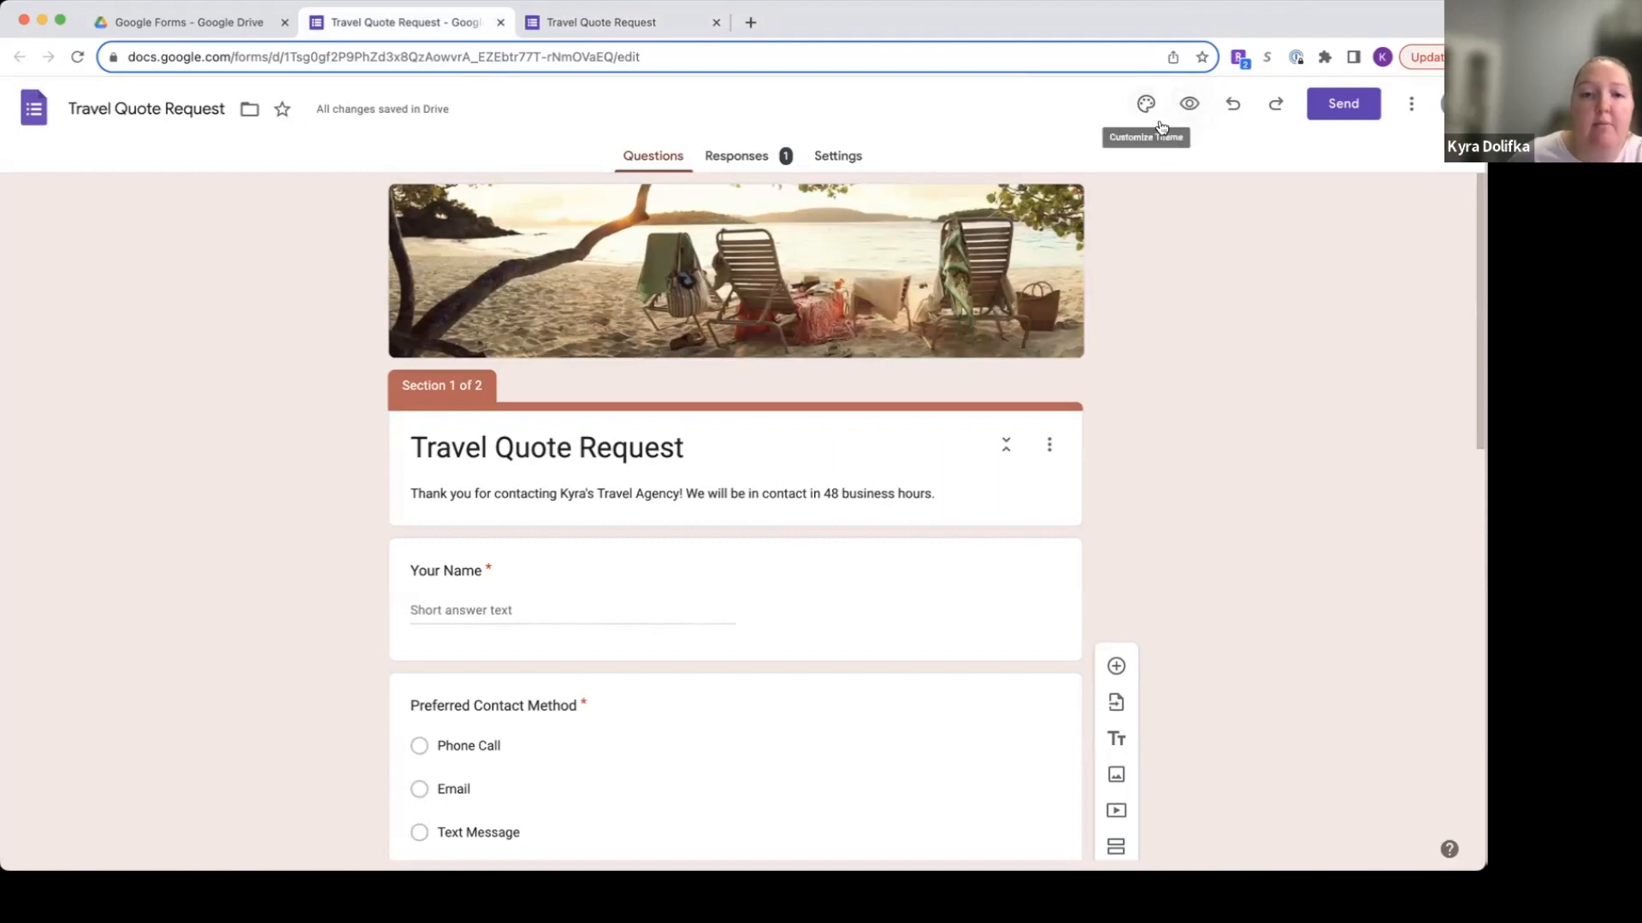
left_click(731, 167)
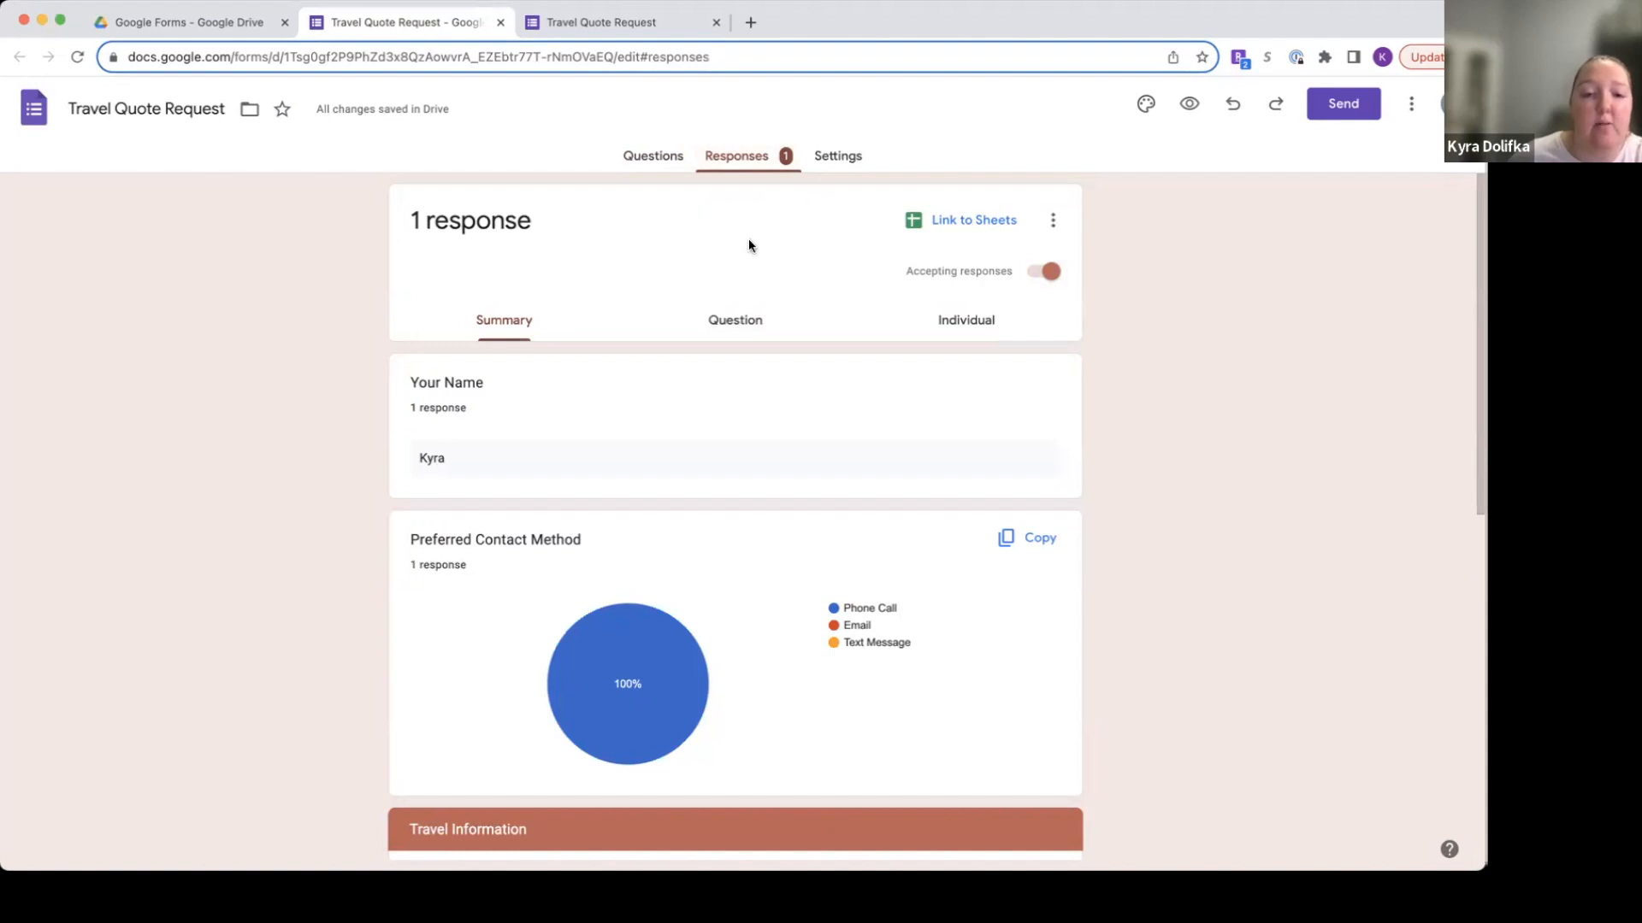
scroll(620, 293, "down", 5)
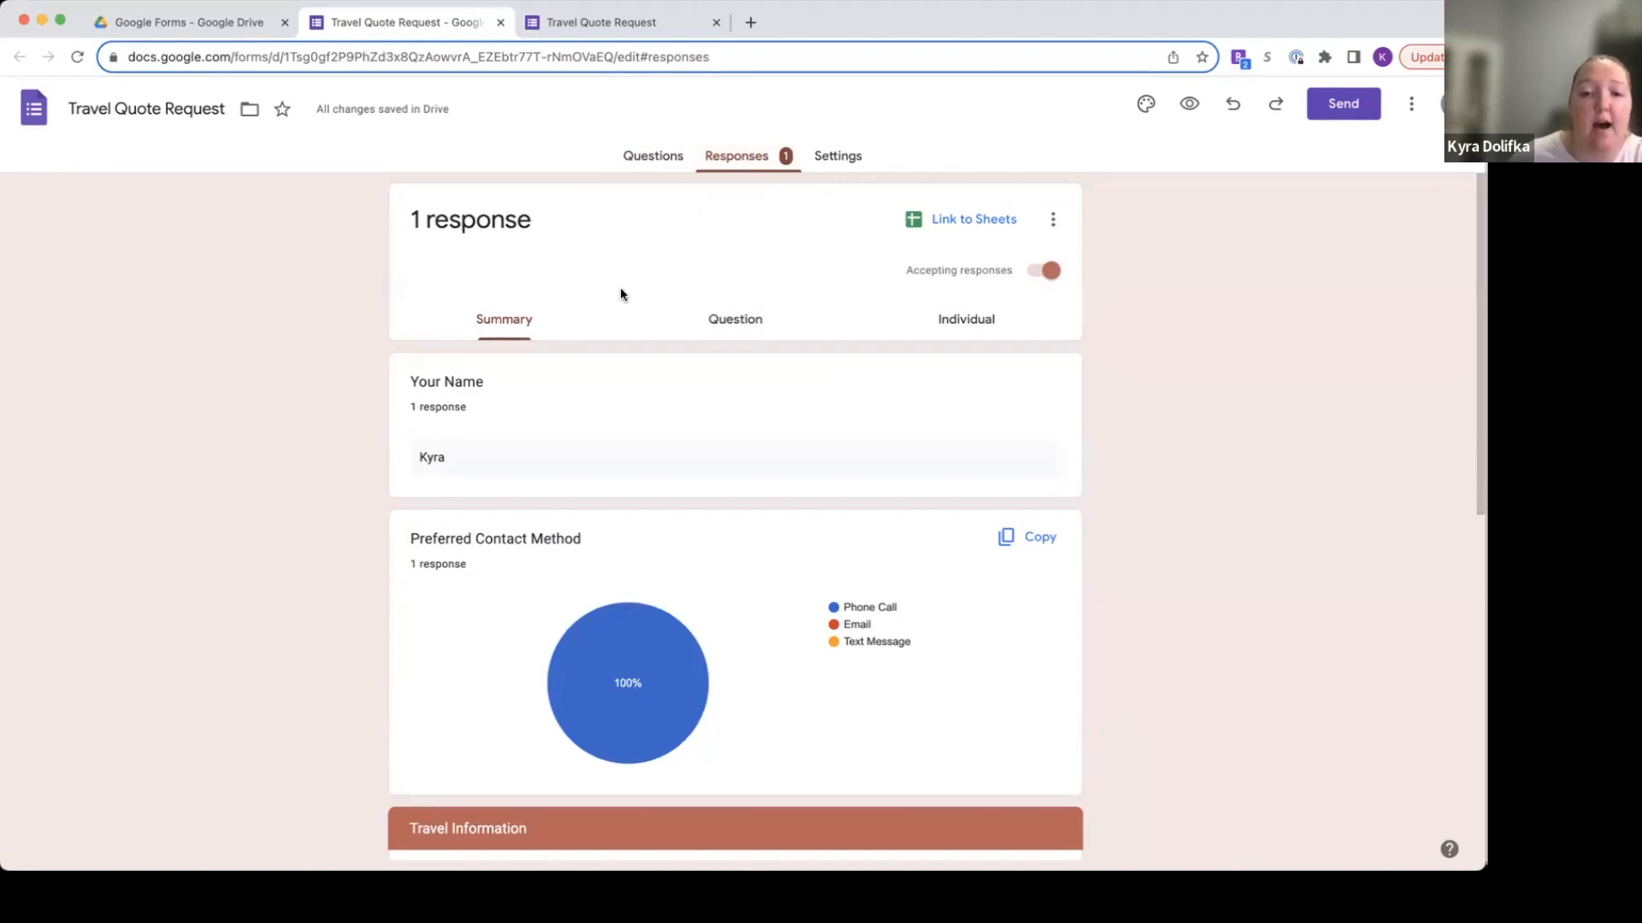
scroll(620, 293, "down", 4)
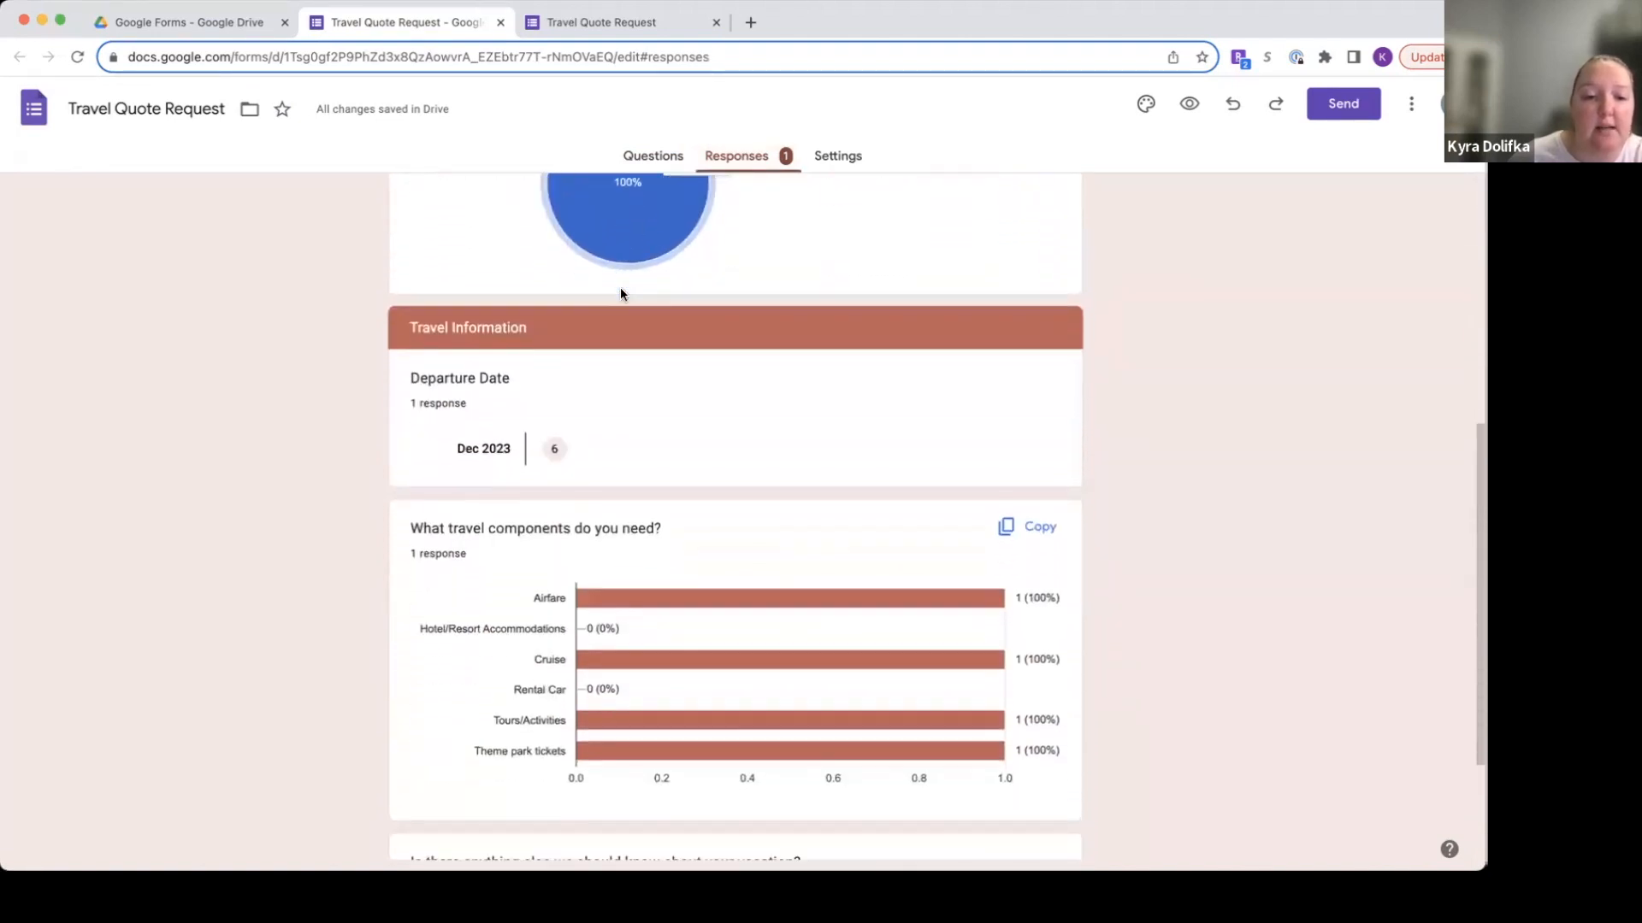
scroll(619, 293, "up", 10)
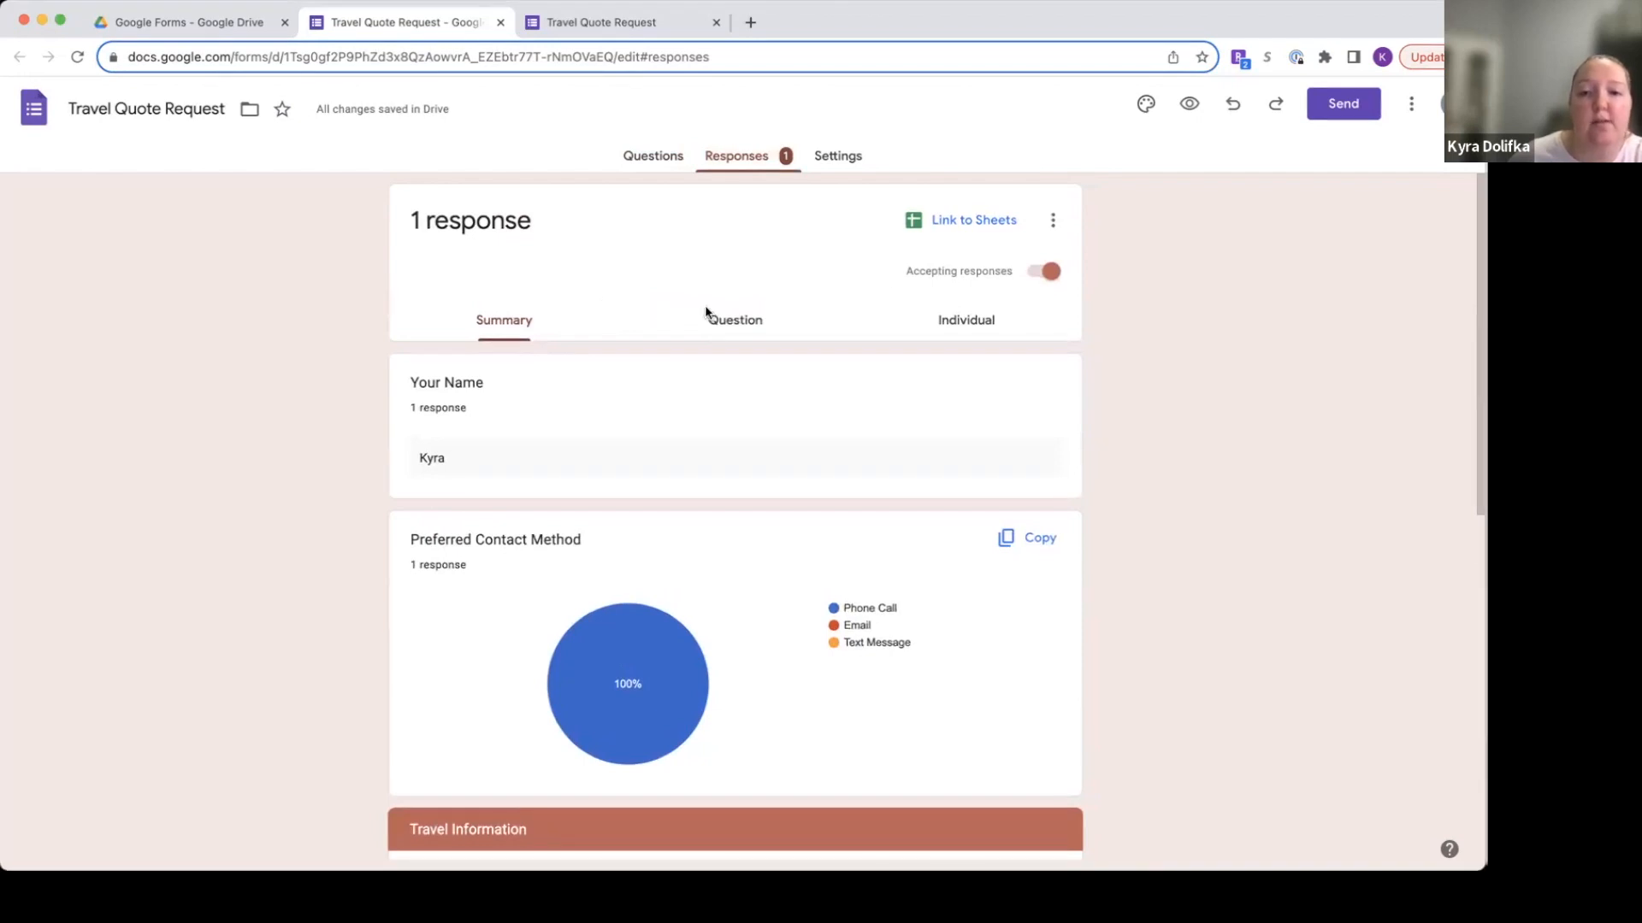
Stop the form from accepting responses, then allow responses again.
left_click(1051, 274)
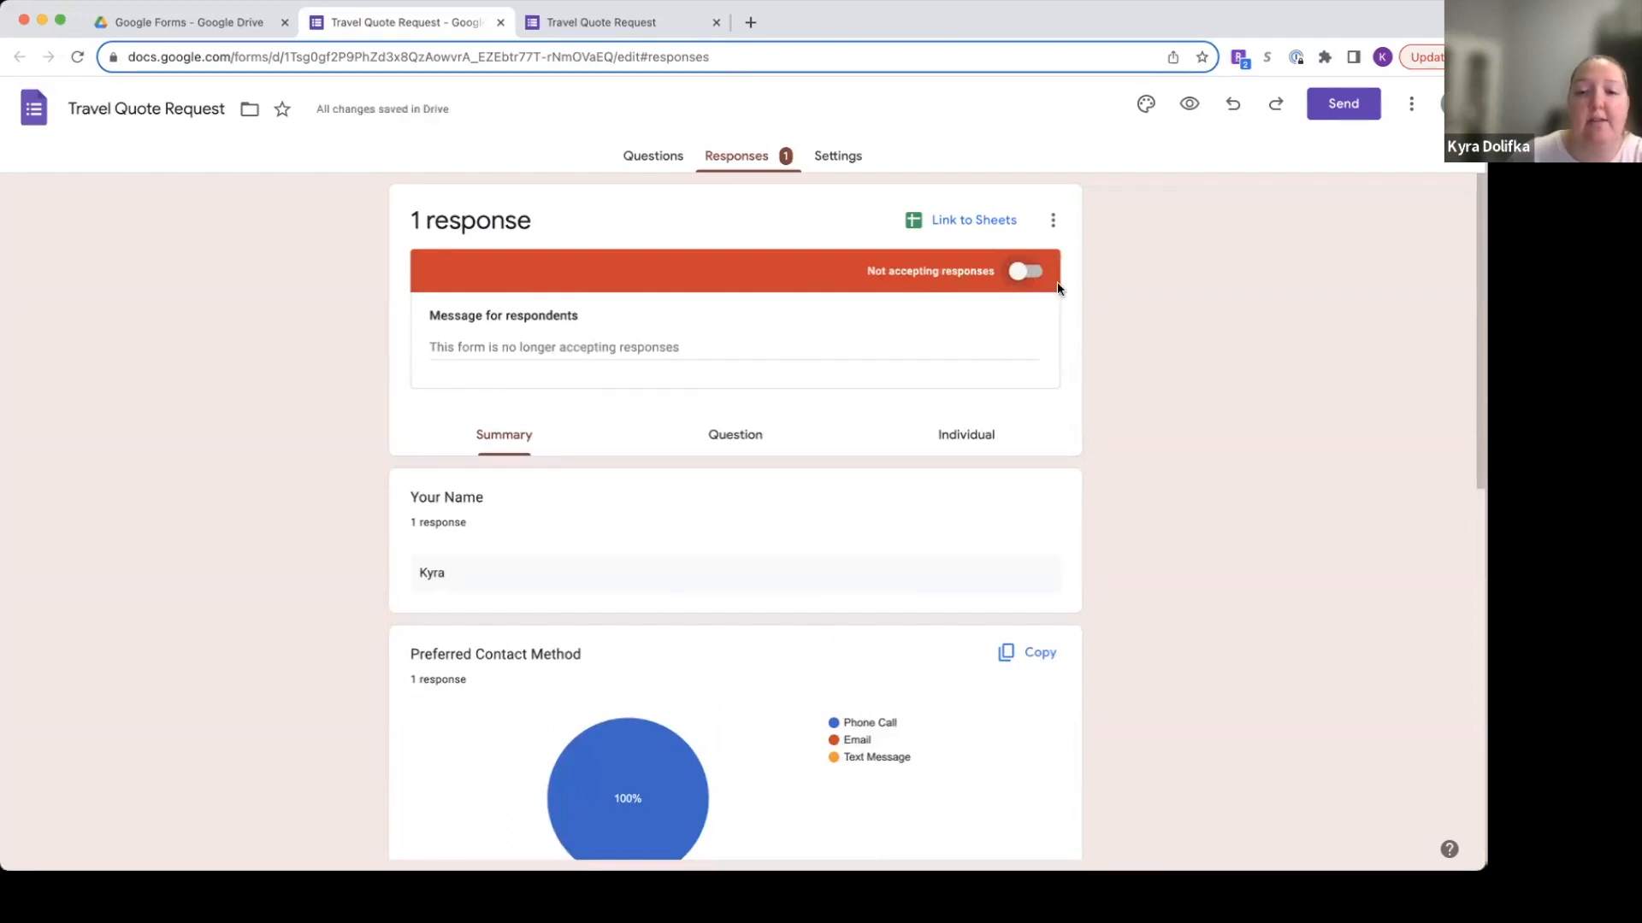
left_click(1023, 272)
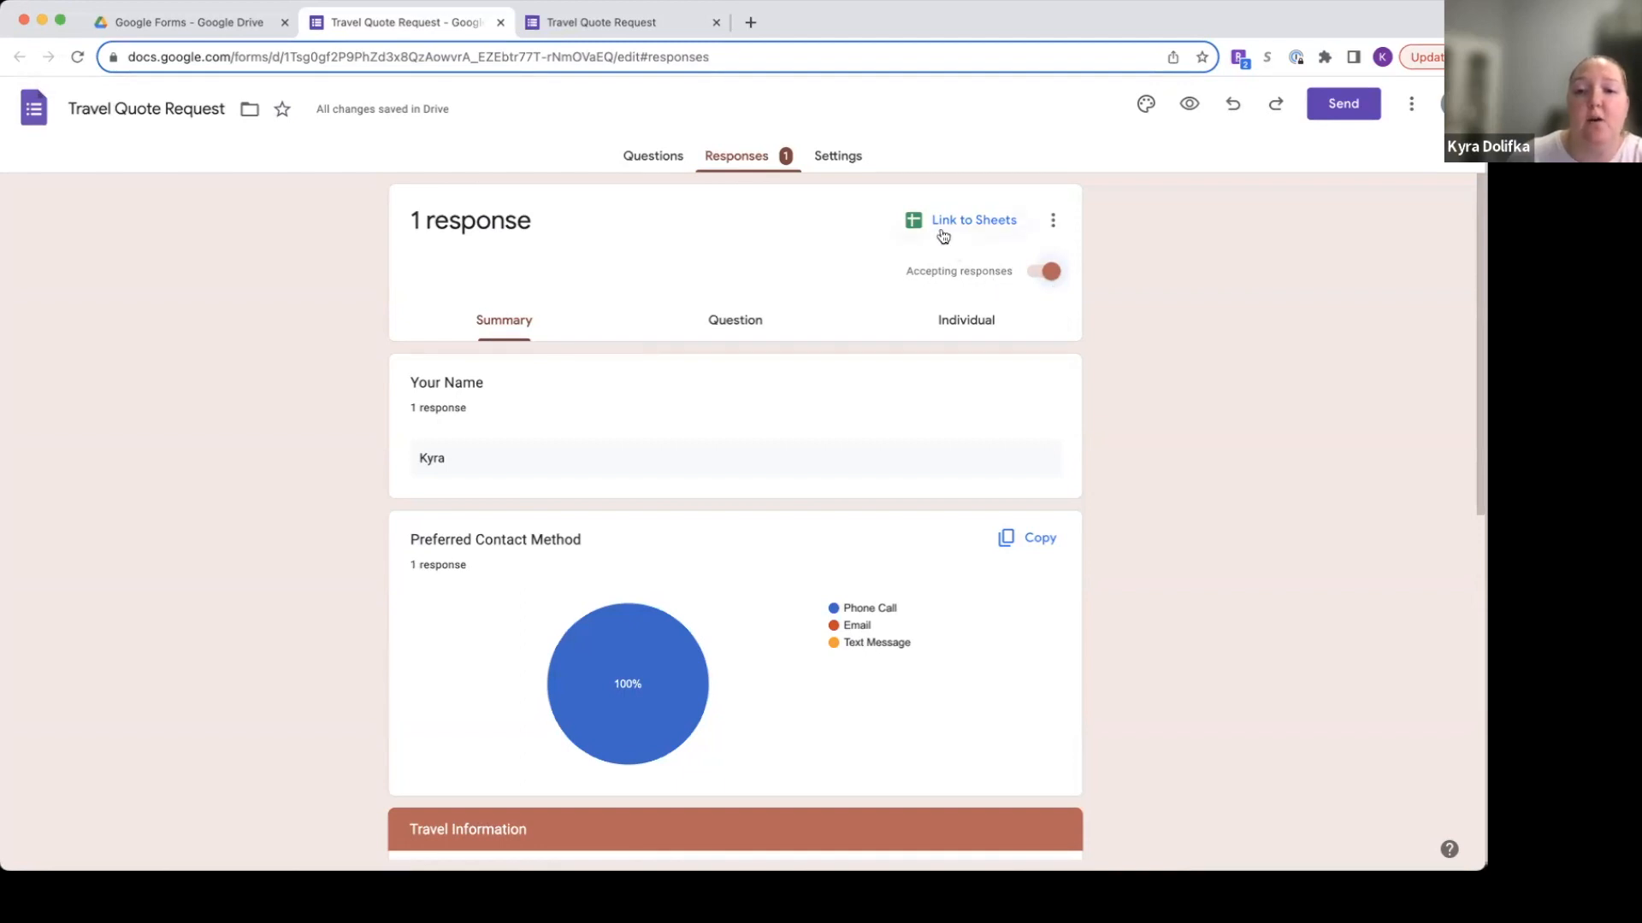
Link the form's responses to a new spreadsheet and check for that file in the Google Forms folder in Drive.
left_click(973, 221)
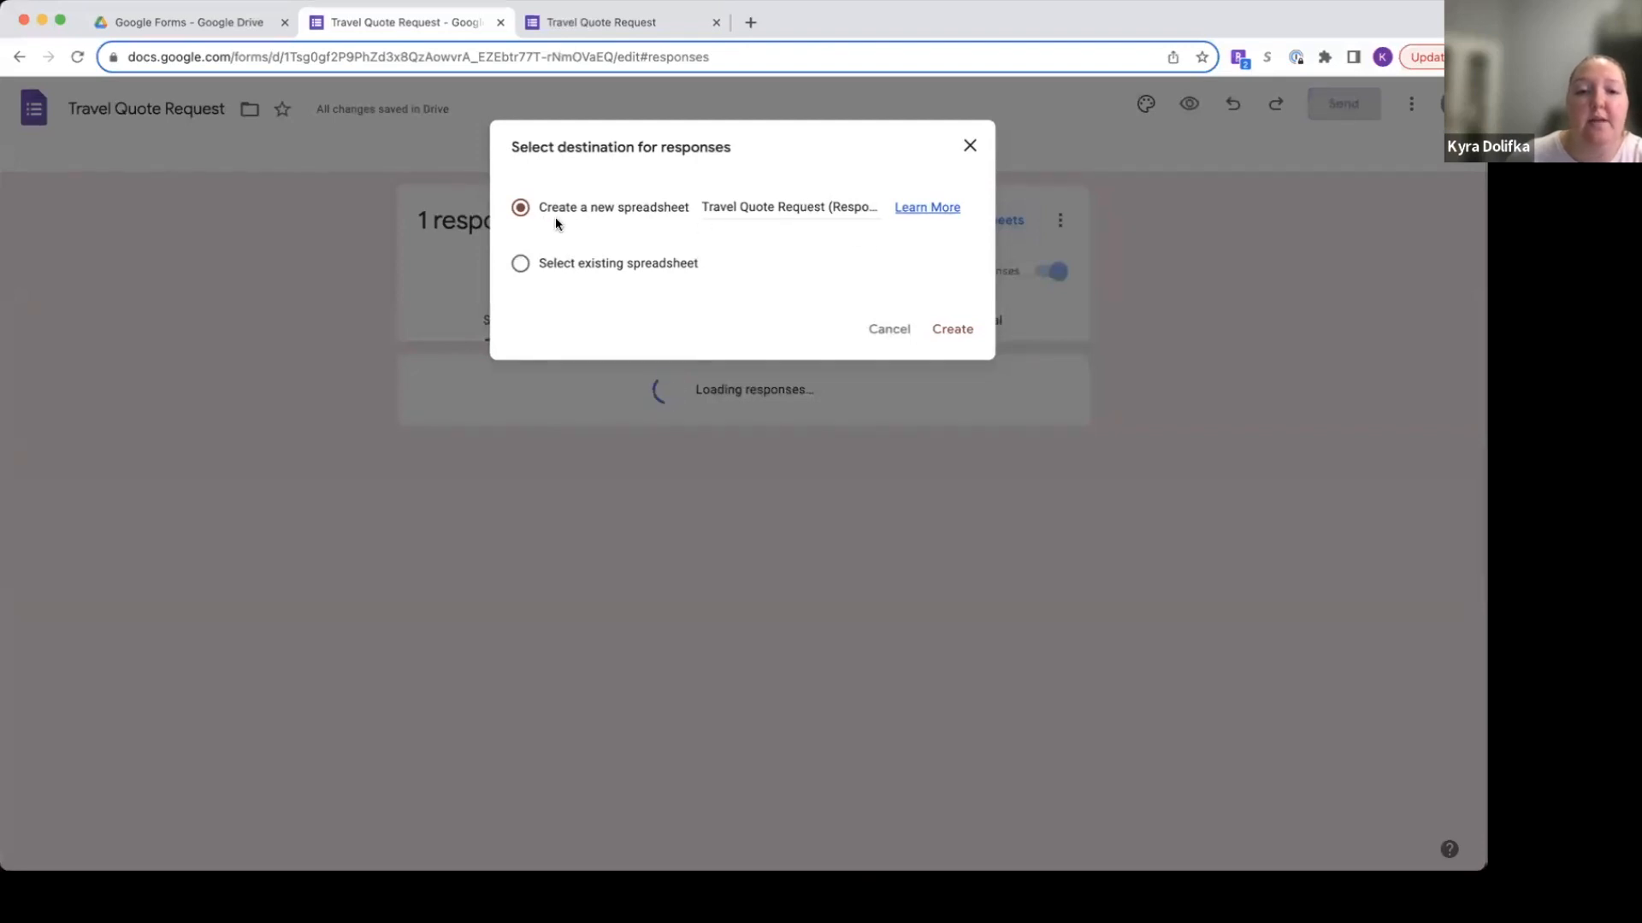
left_click(963, 339)
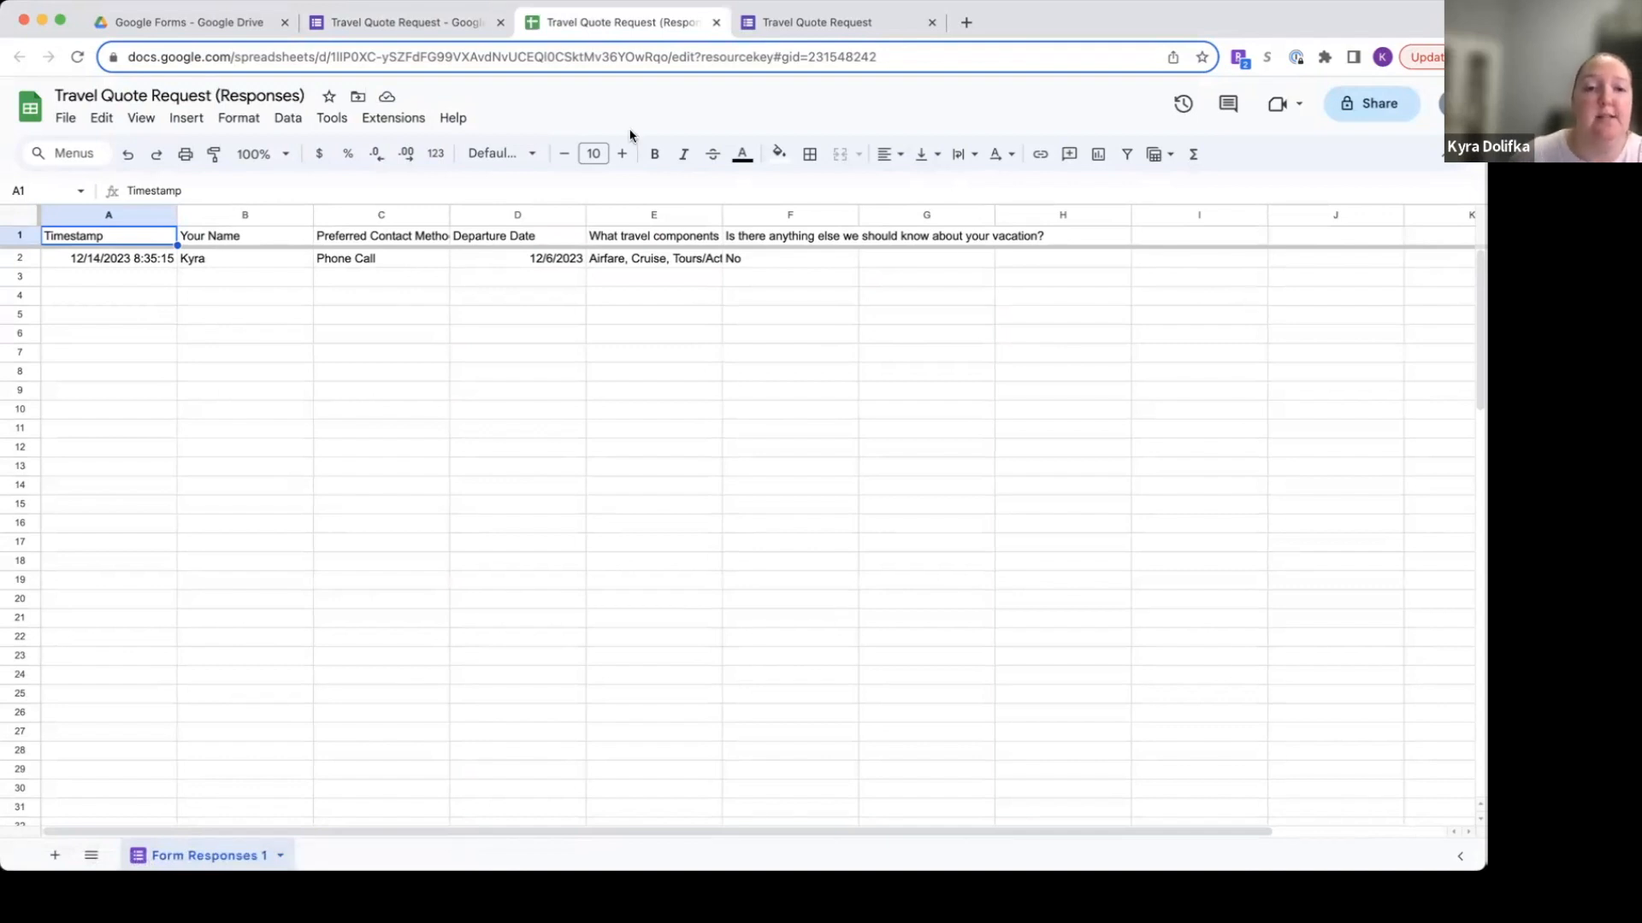
left_click(157, 23)
left_click(75, 57)
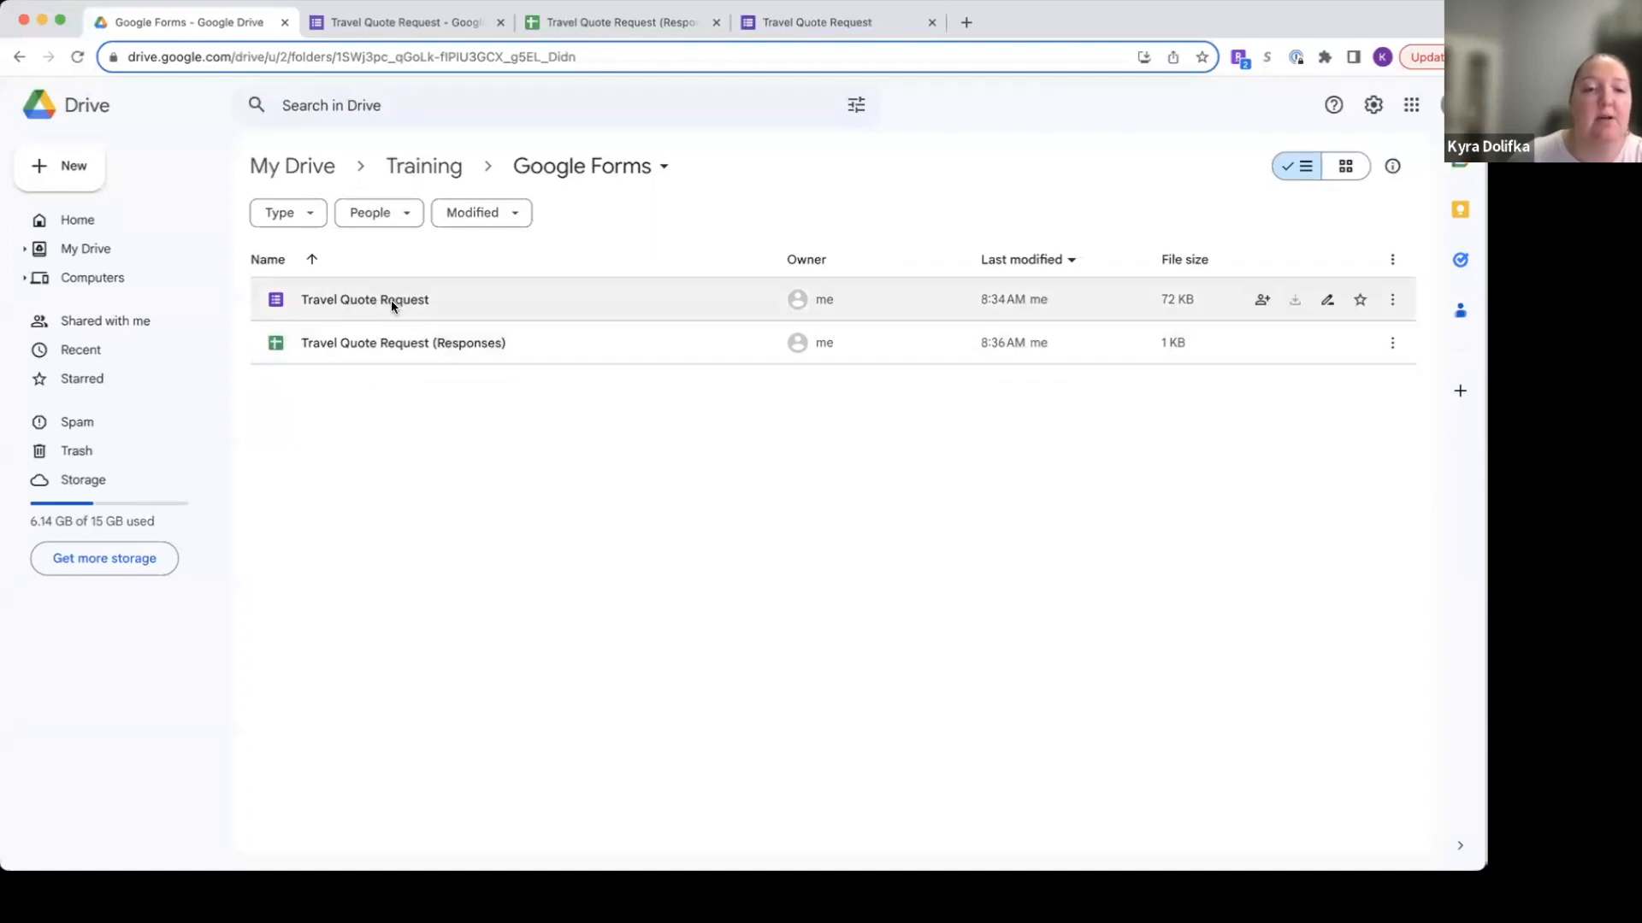
Return to the form editor and turn on email notifications for new responses.
left_click(430, 23)
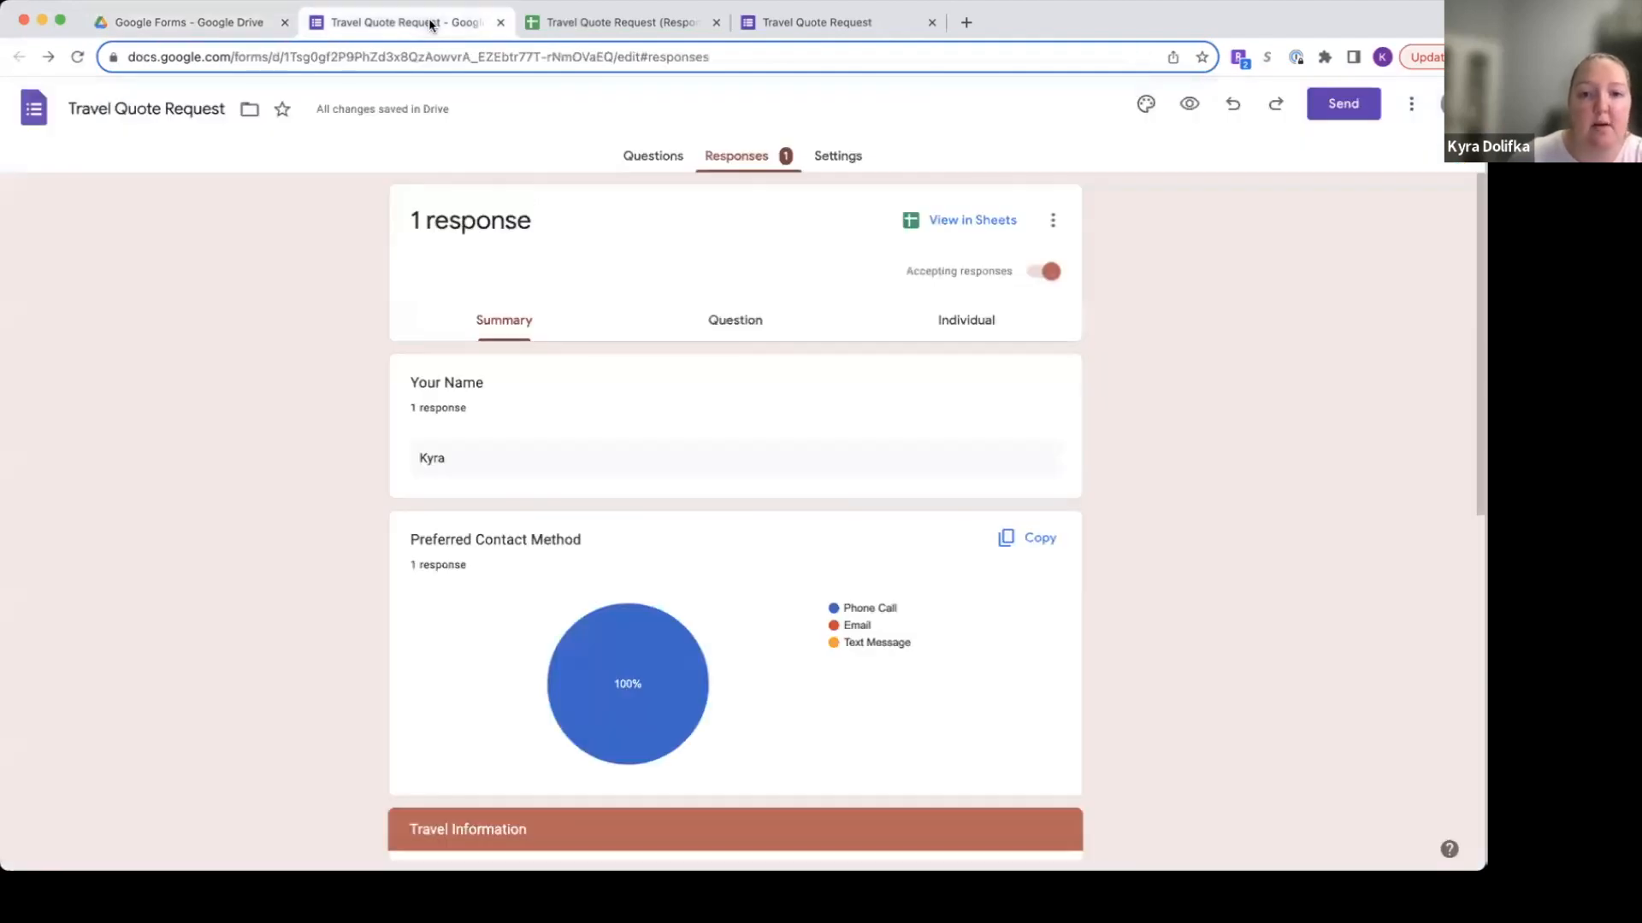
left_click(1062, 230)
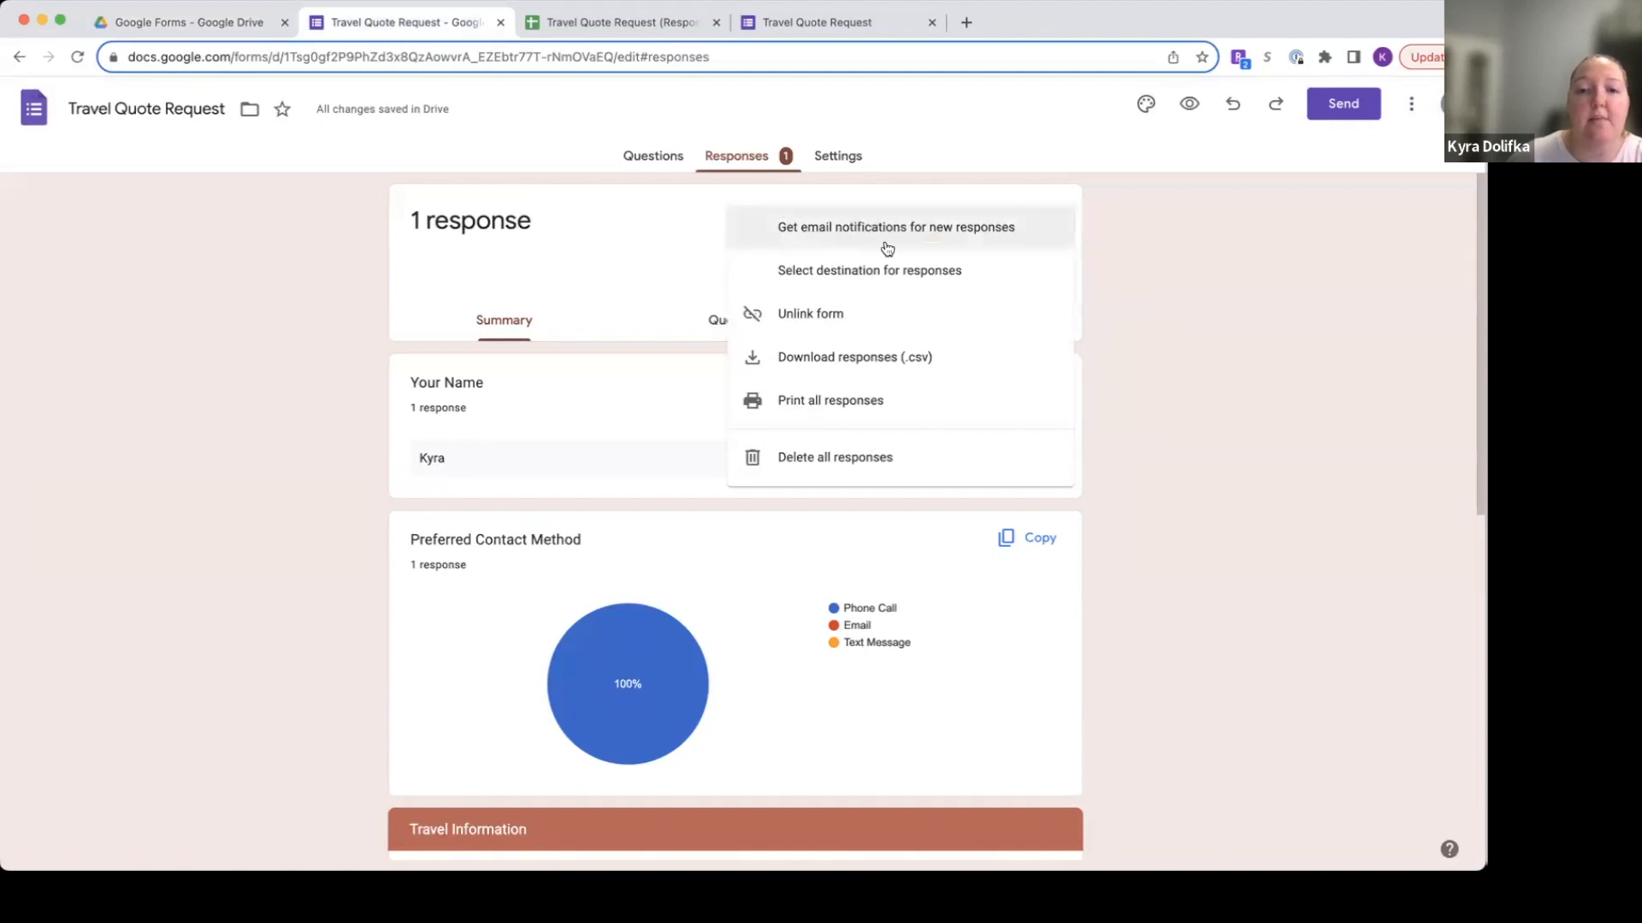
left_click(1015, 247)
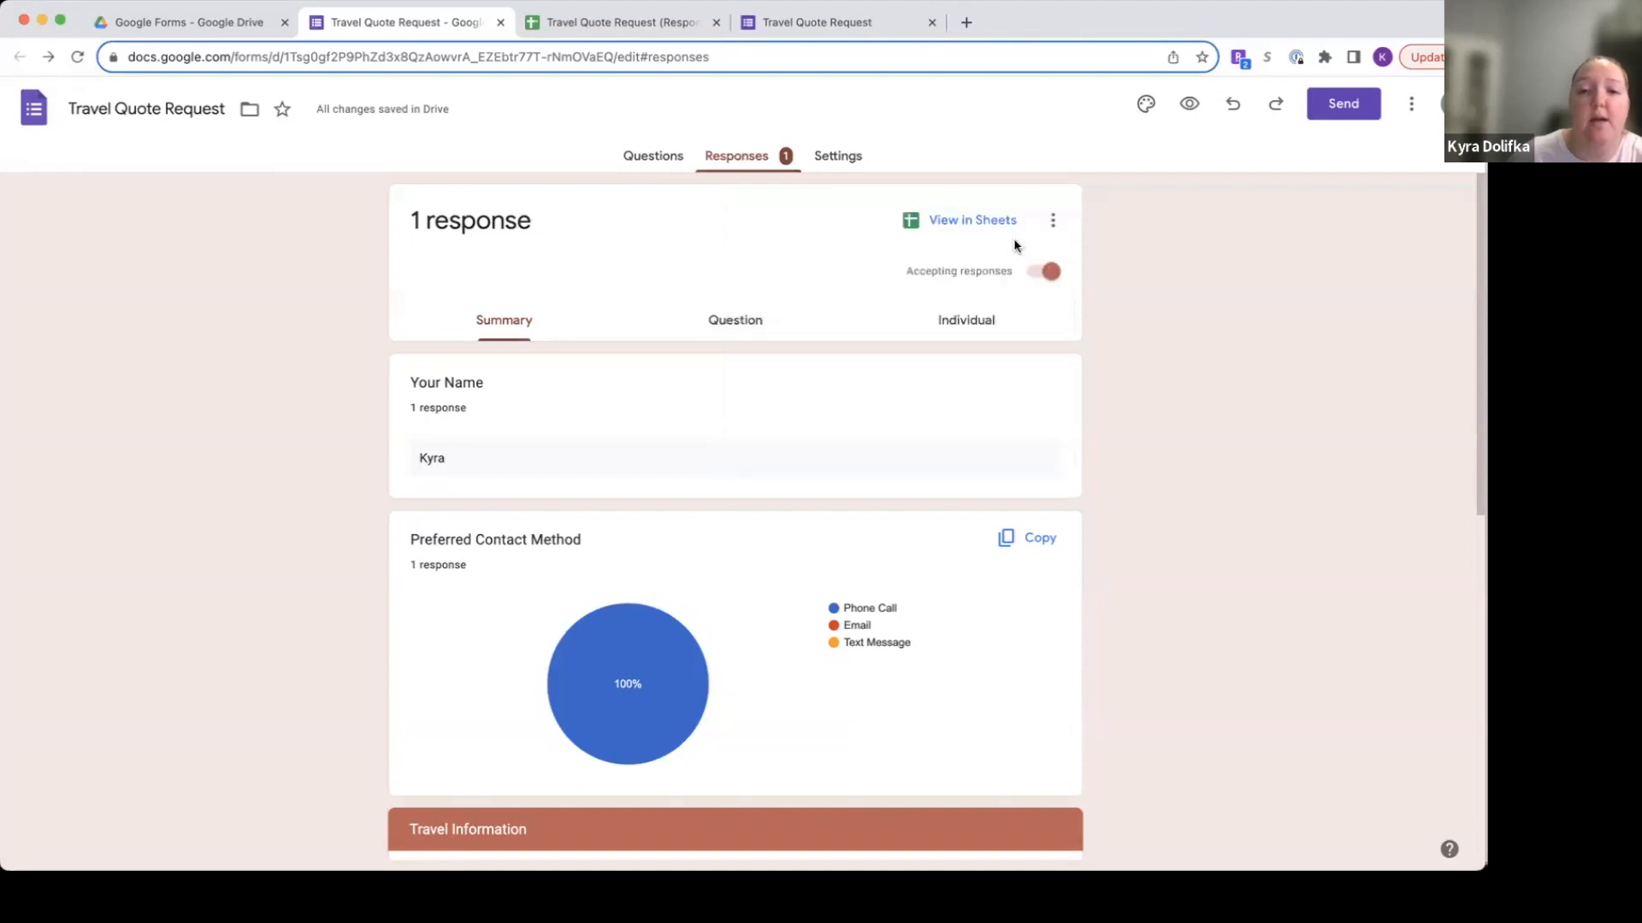
left_click(1061, 226)
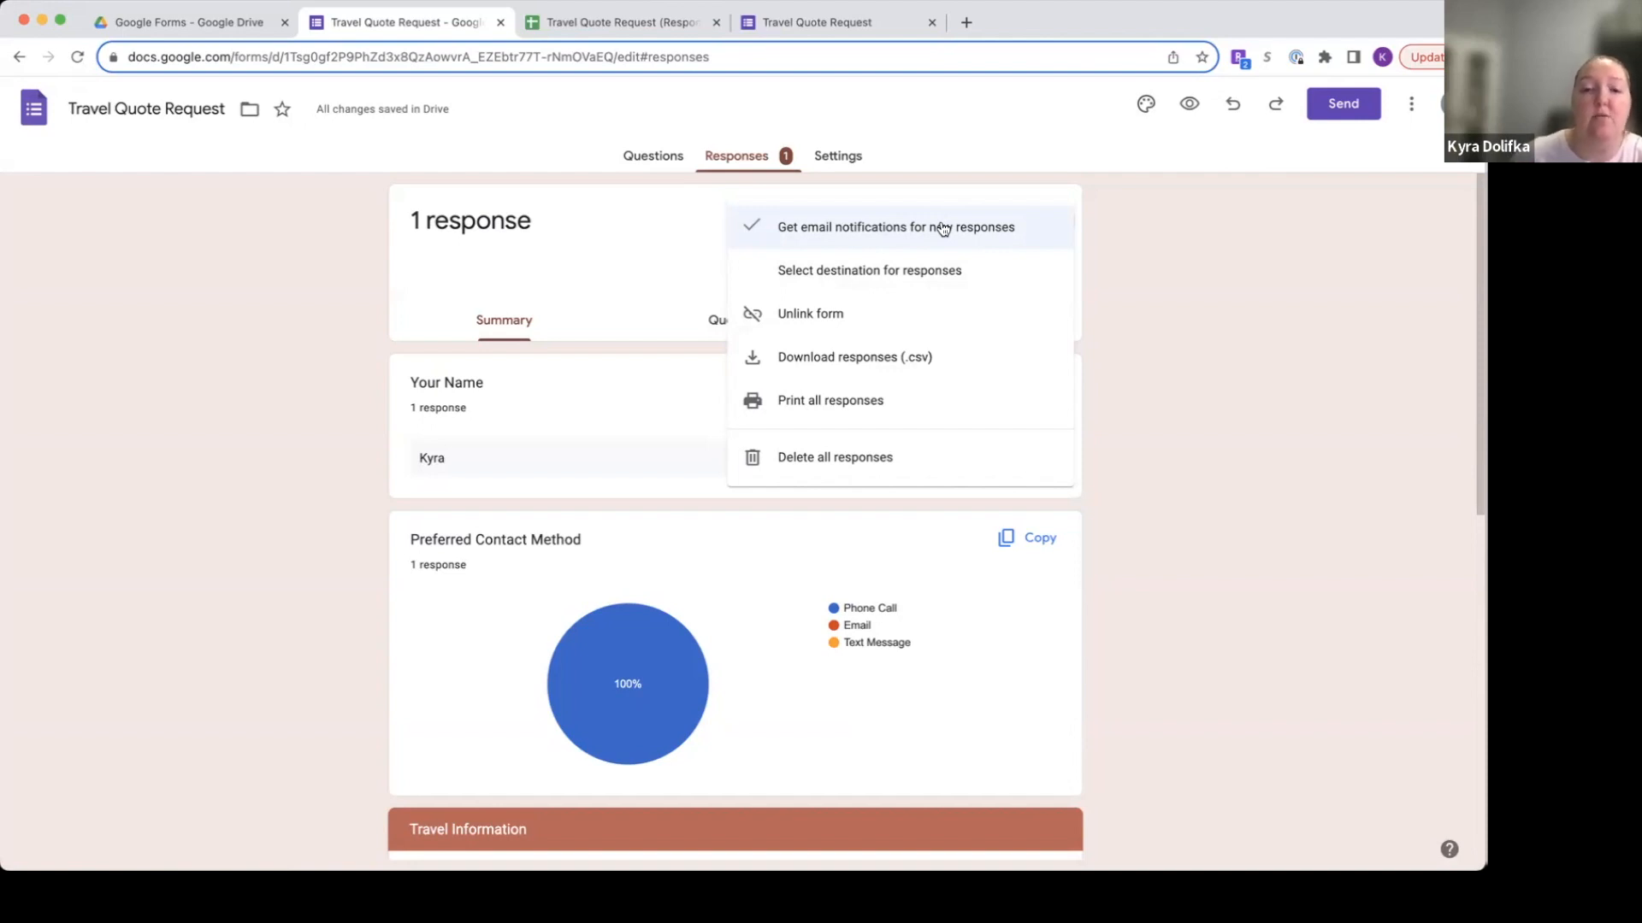
left_click(1167, 244)
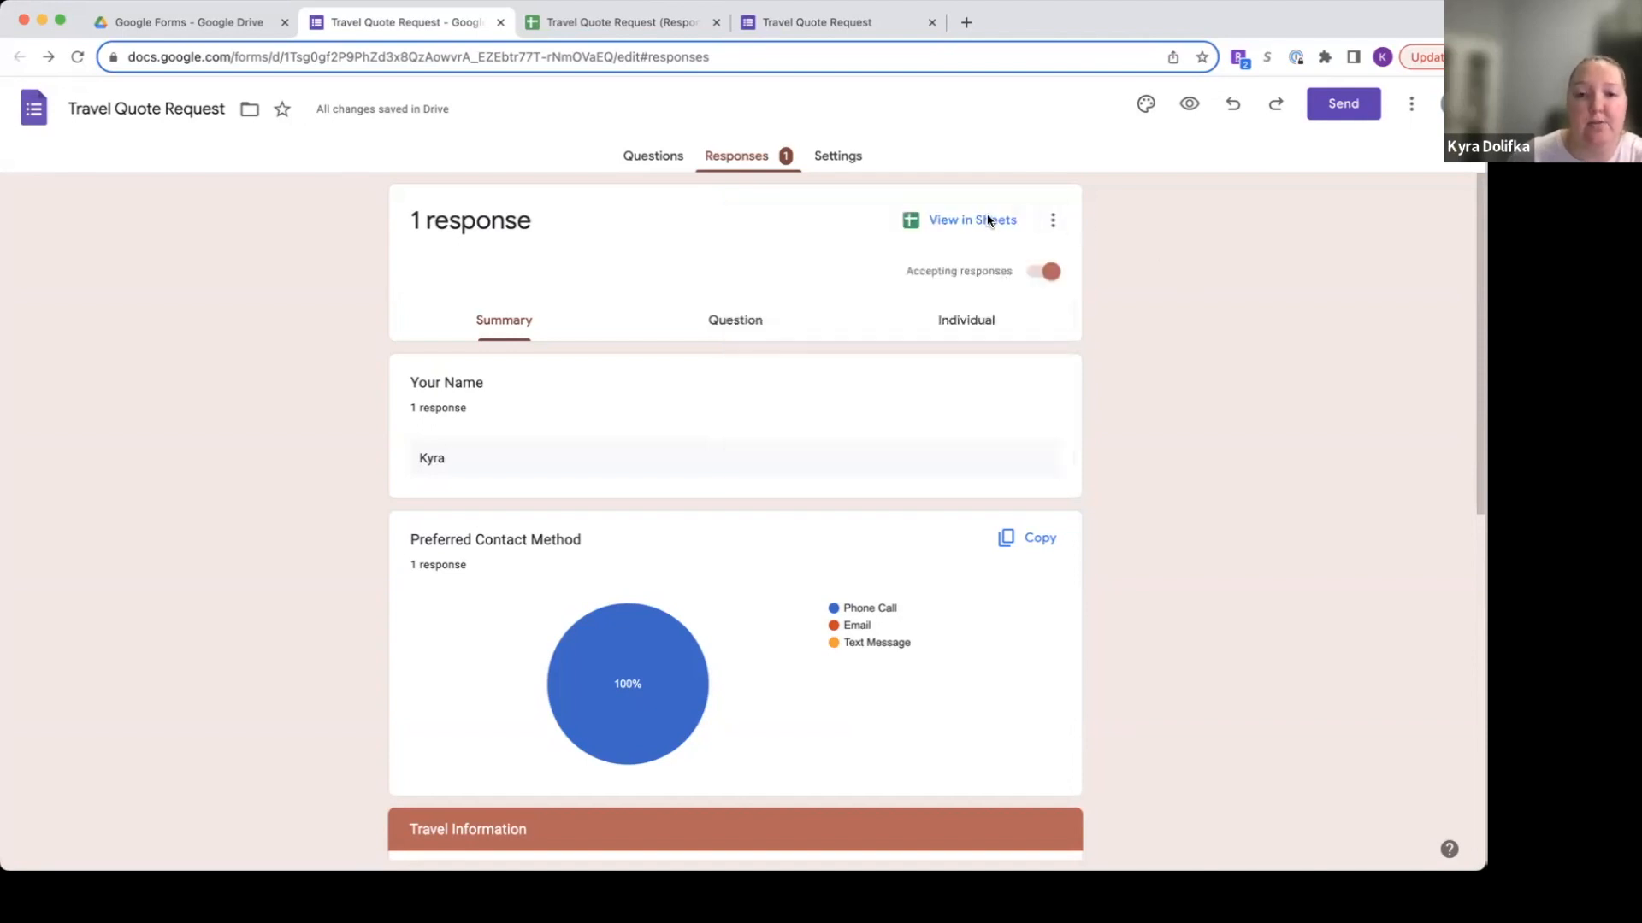
left_click(843, 158)
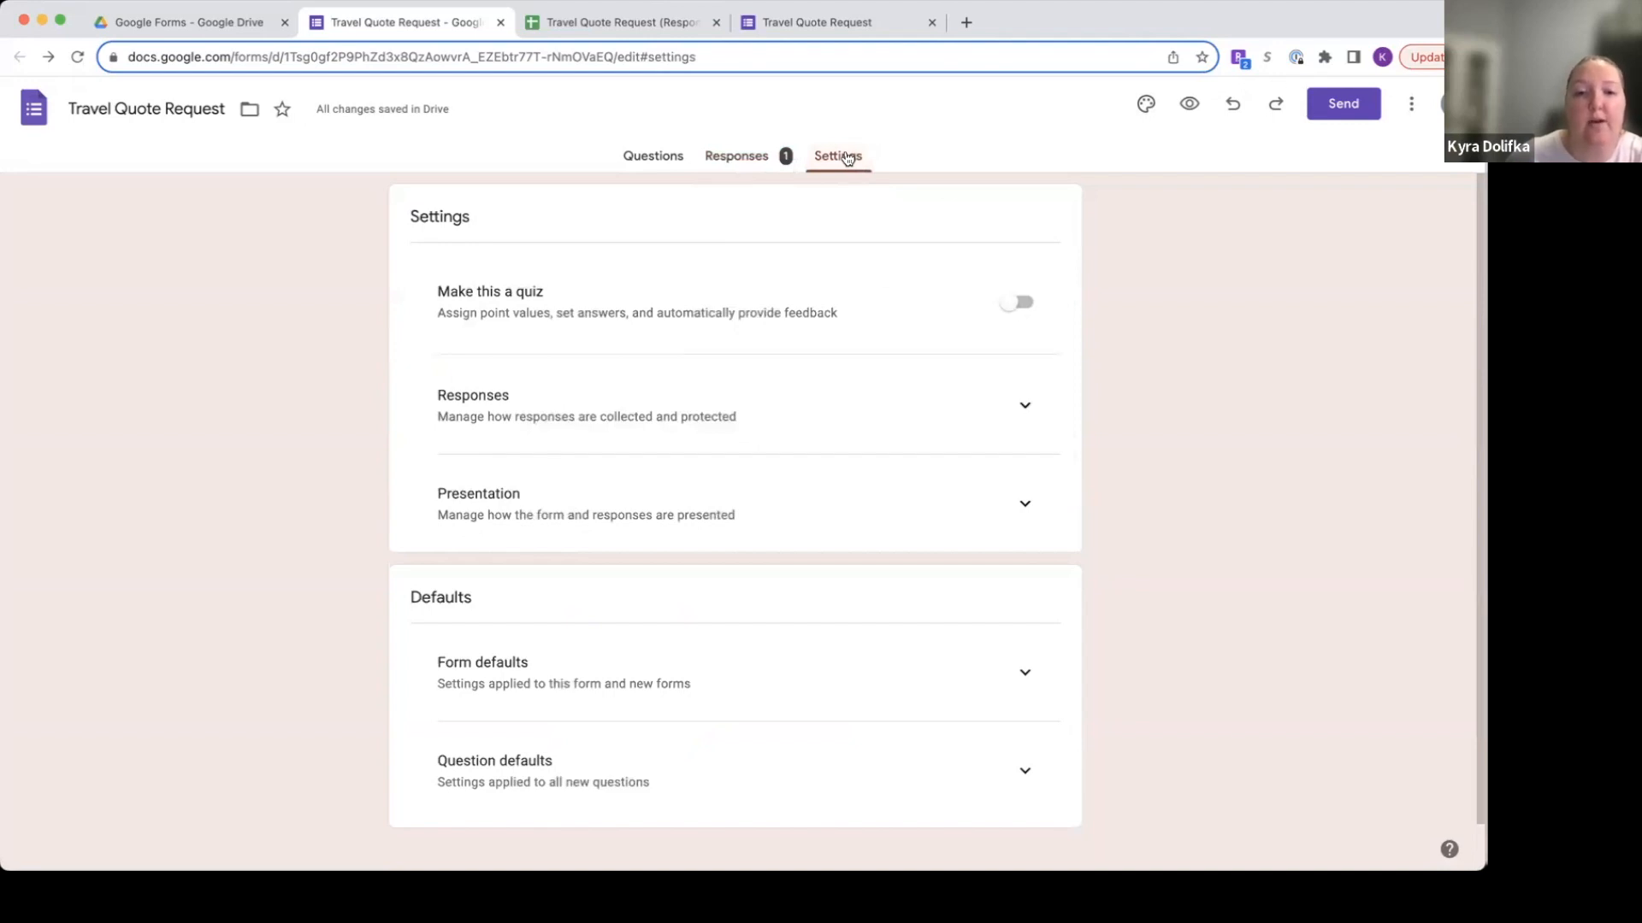
left_click(737, 157)
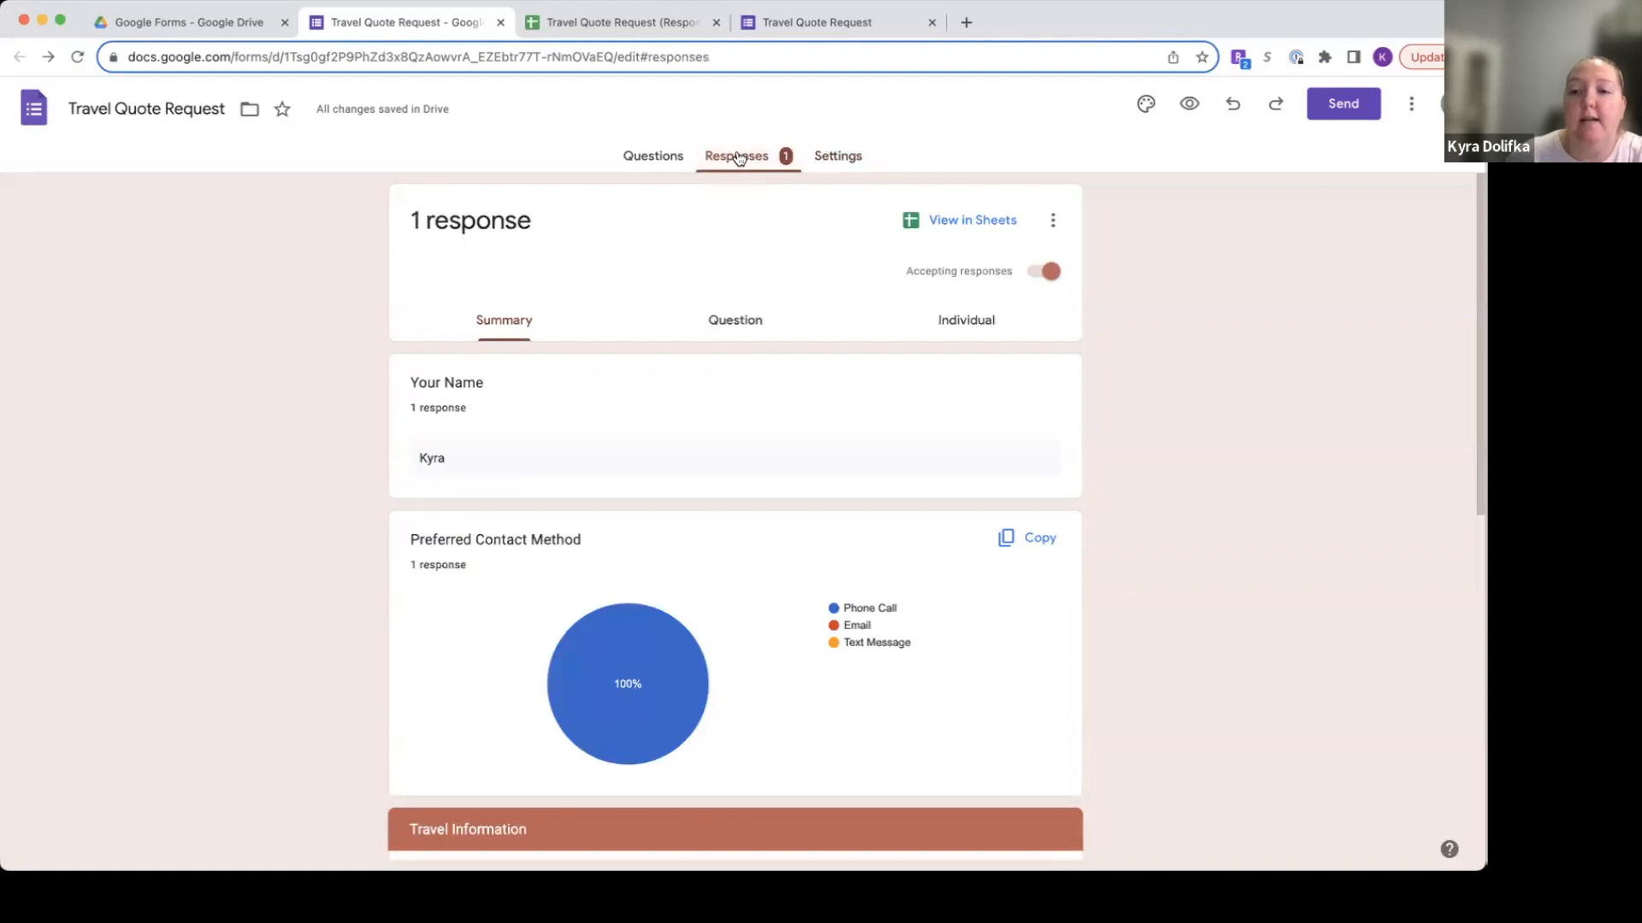
Look over the form's email, link and HTML embed sharing options, and copy its shortened link.
left_click(1341, 118)
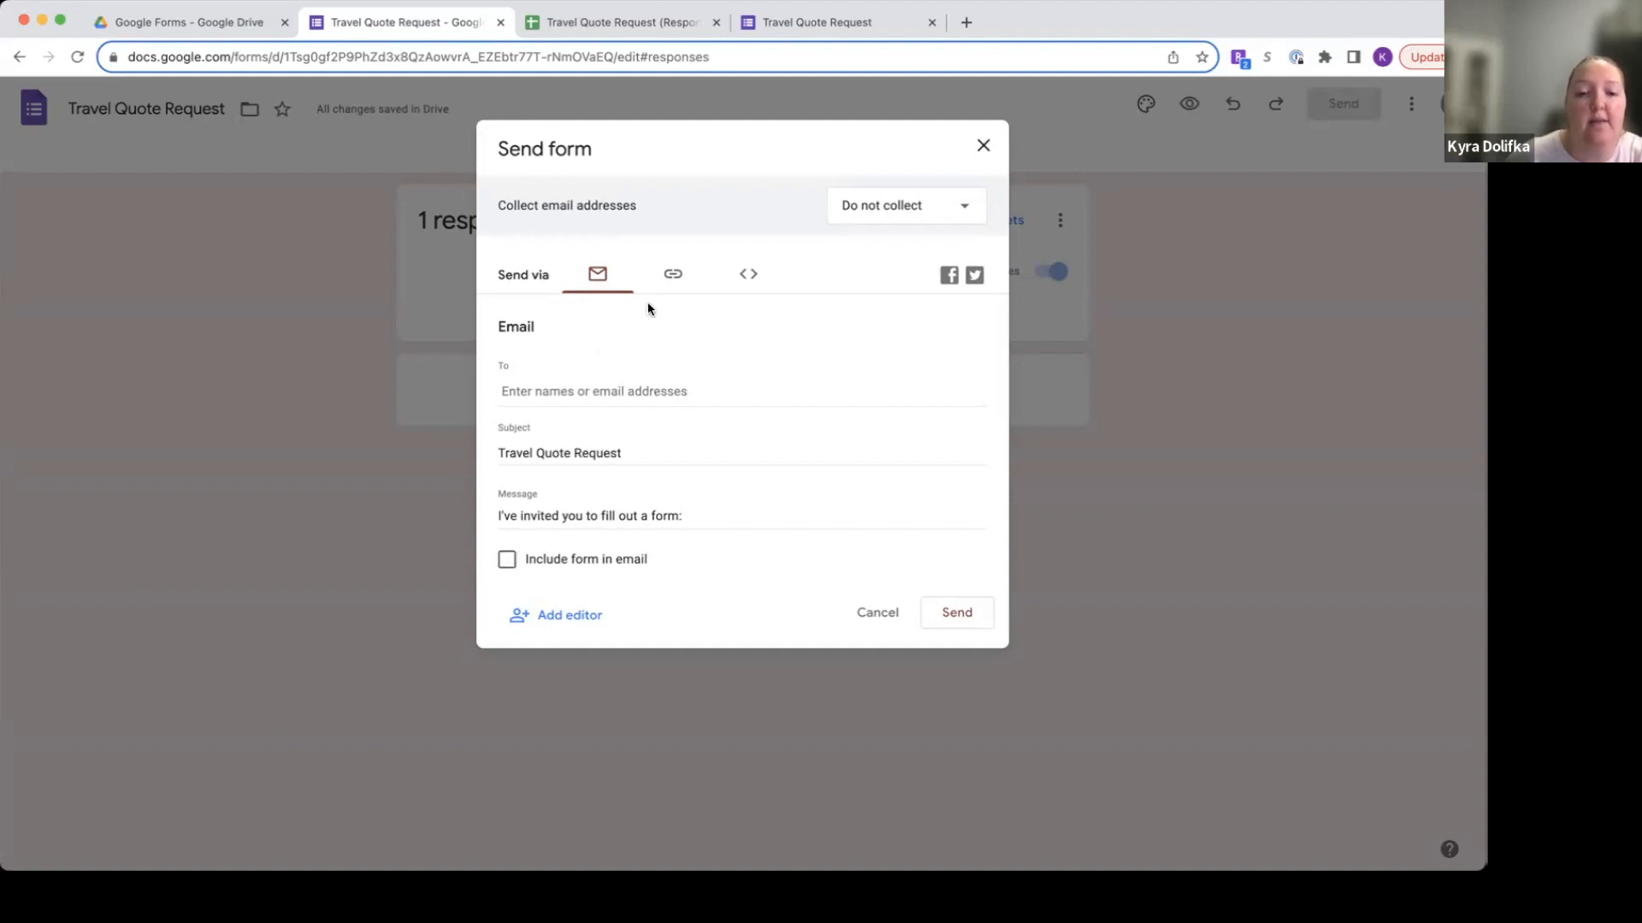
left_click(674, 271)
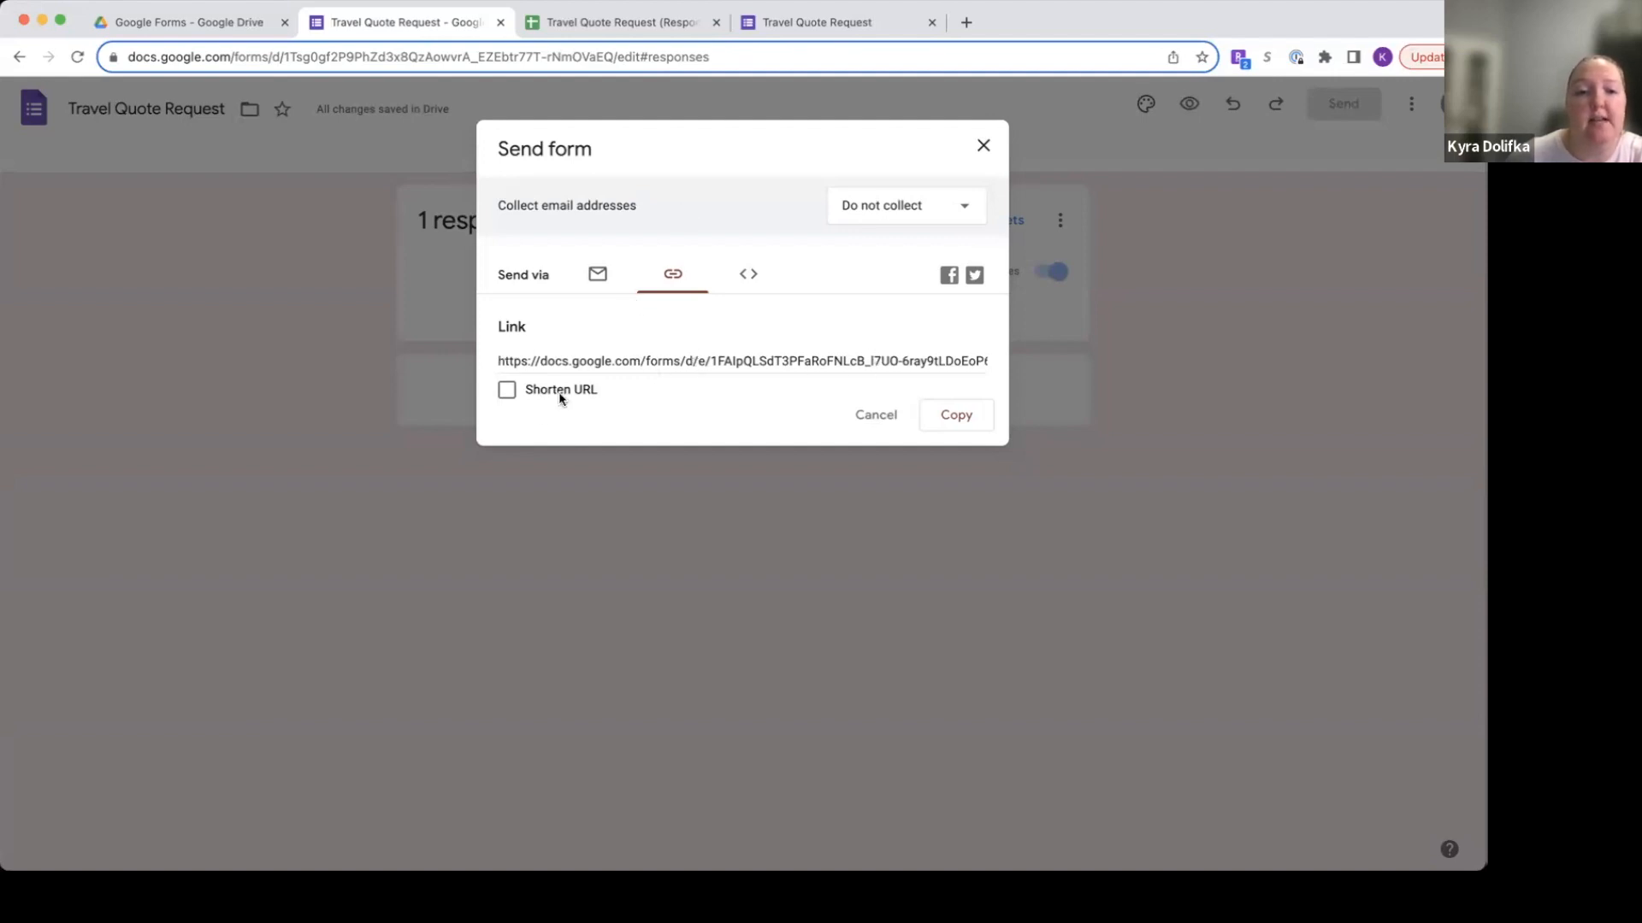
left_click(507, 398)
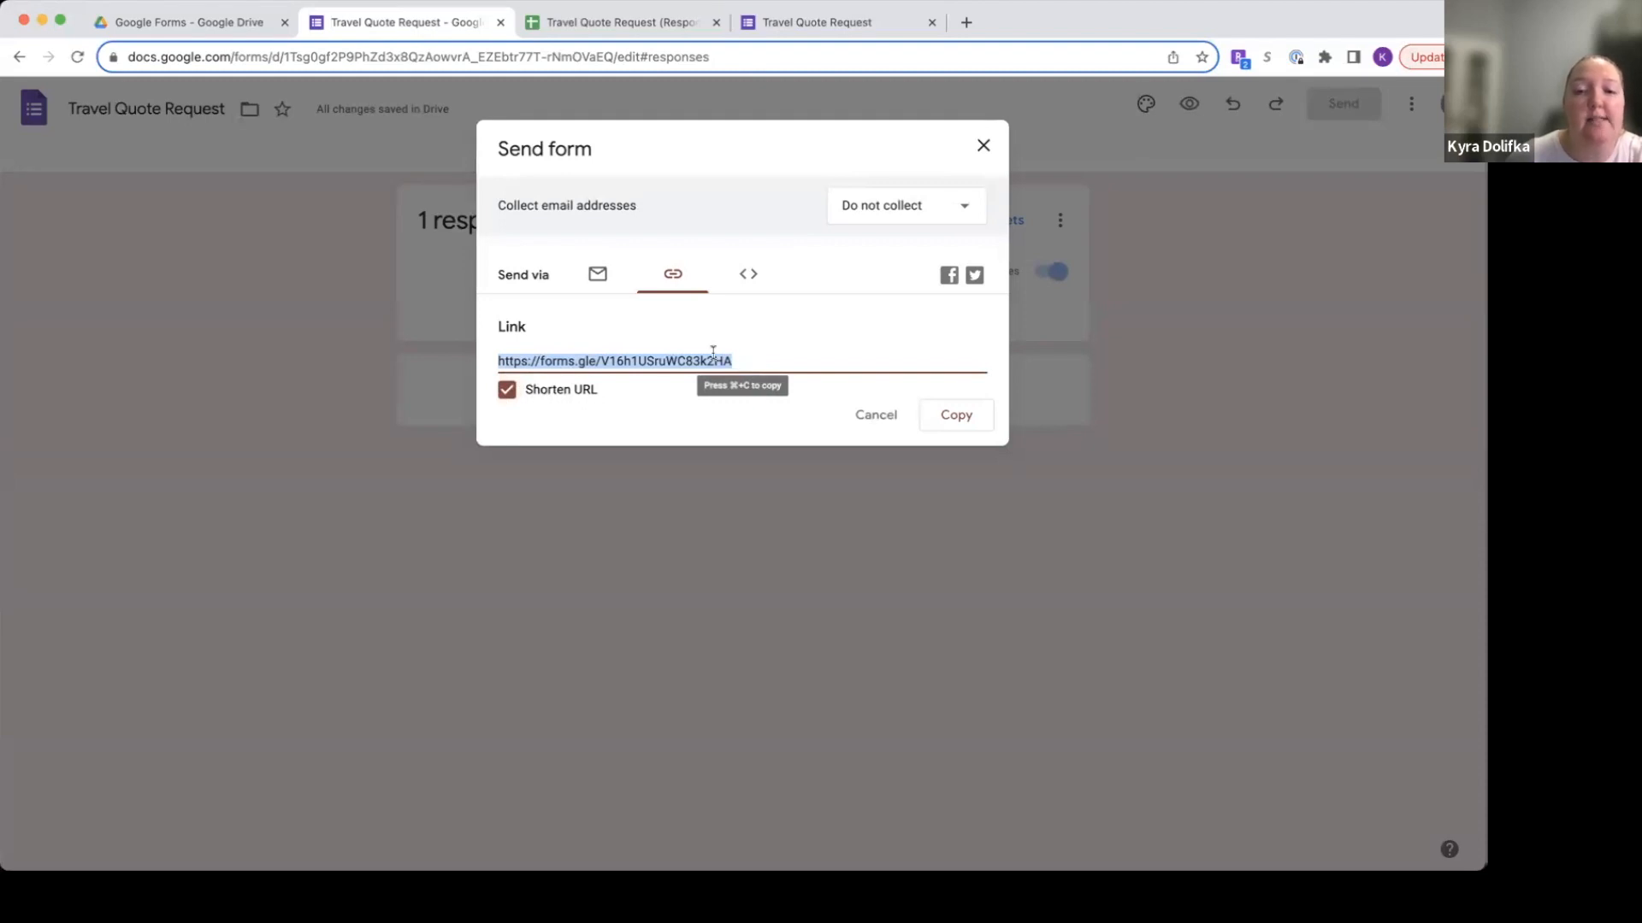
left_click(970, 425)
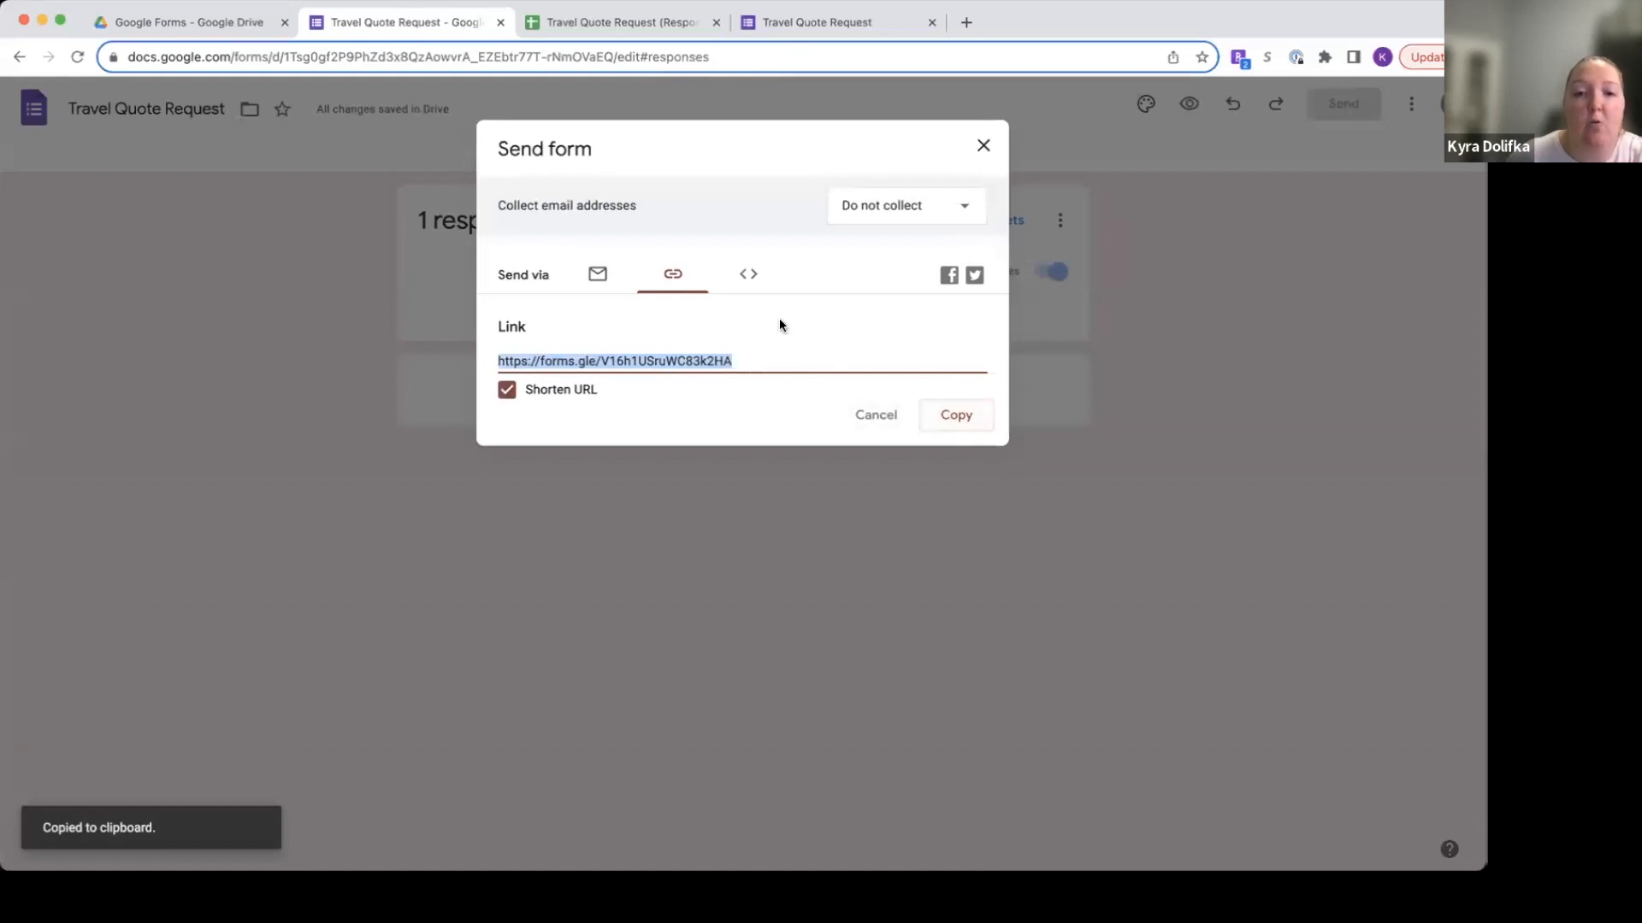
left_click(750, 289)
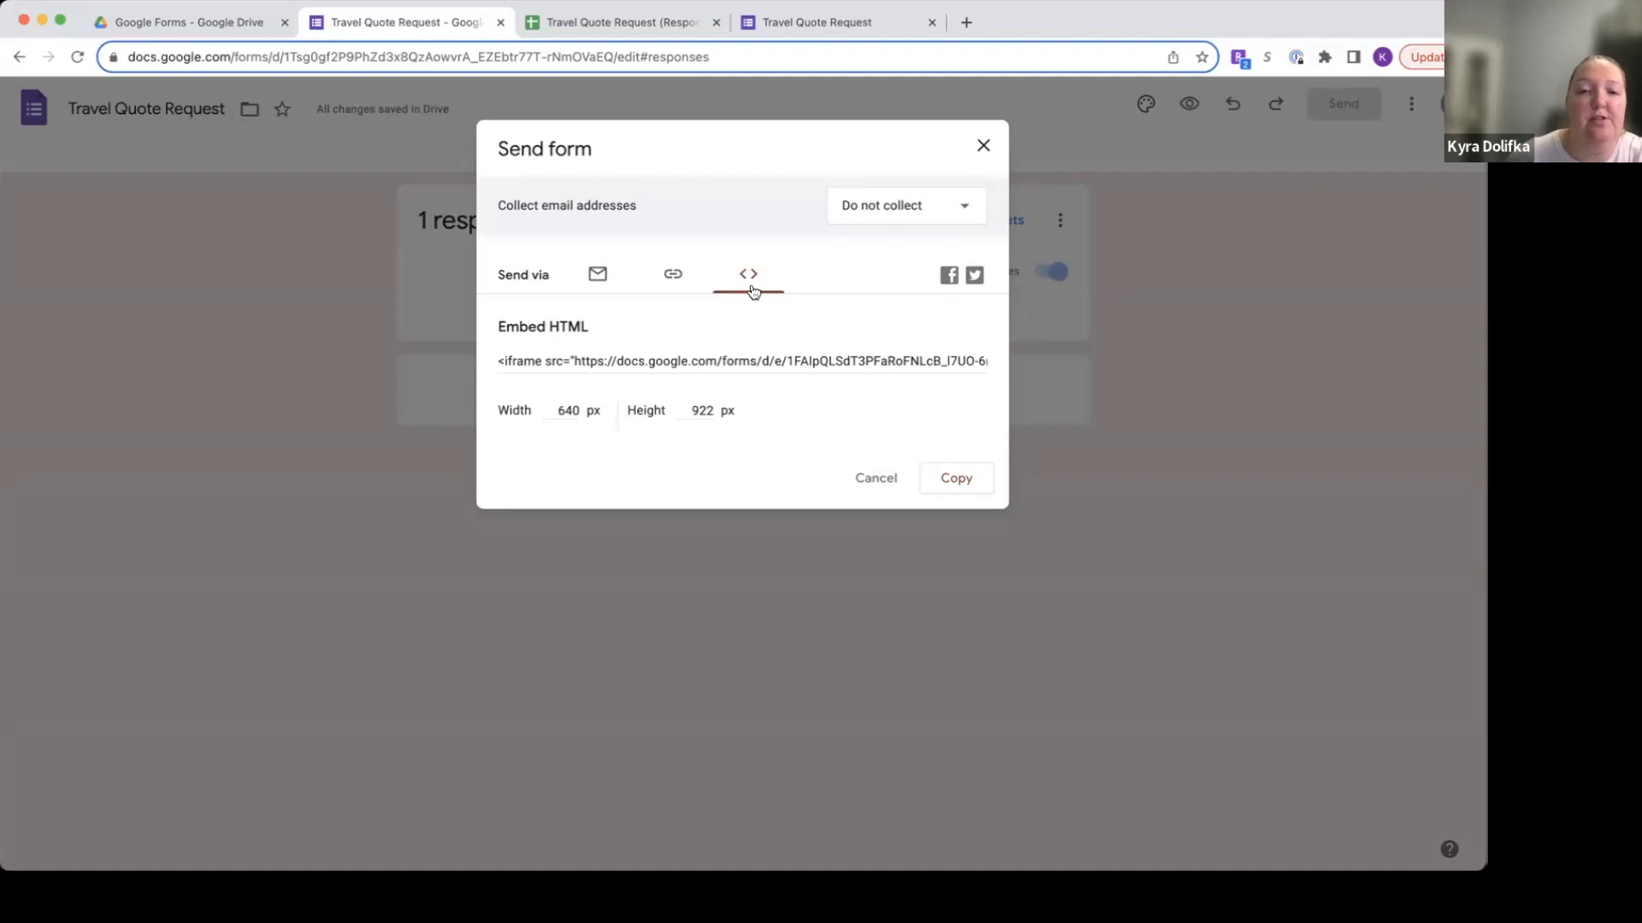
left_click(672, 278)
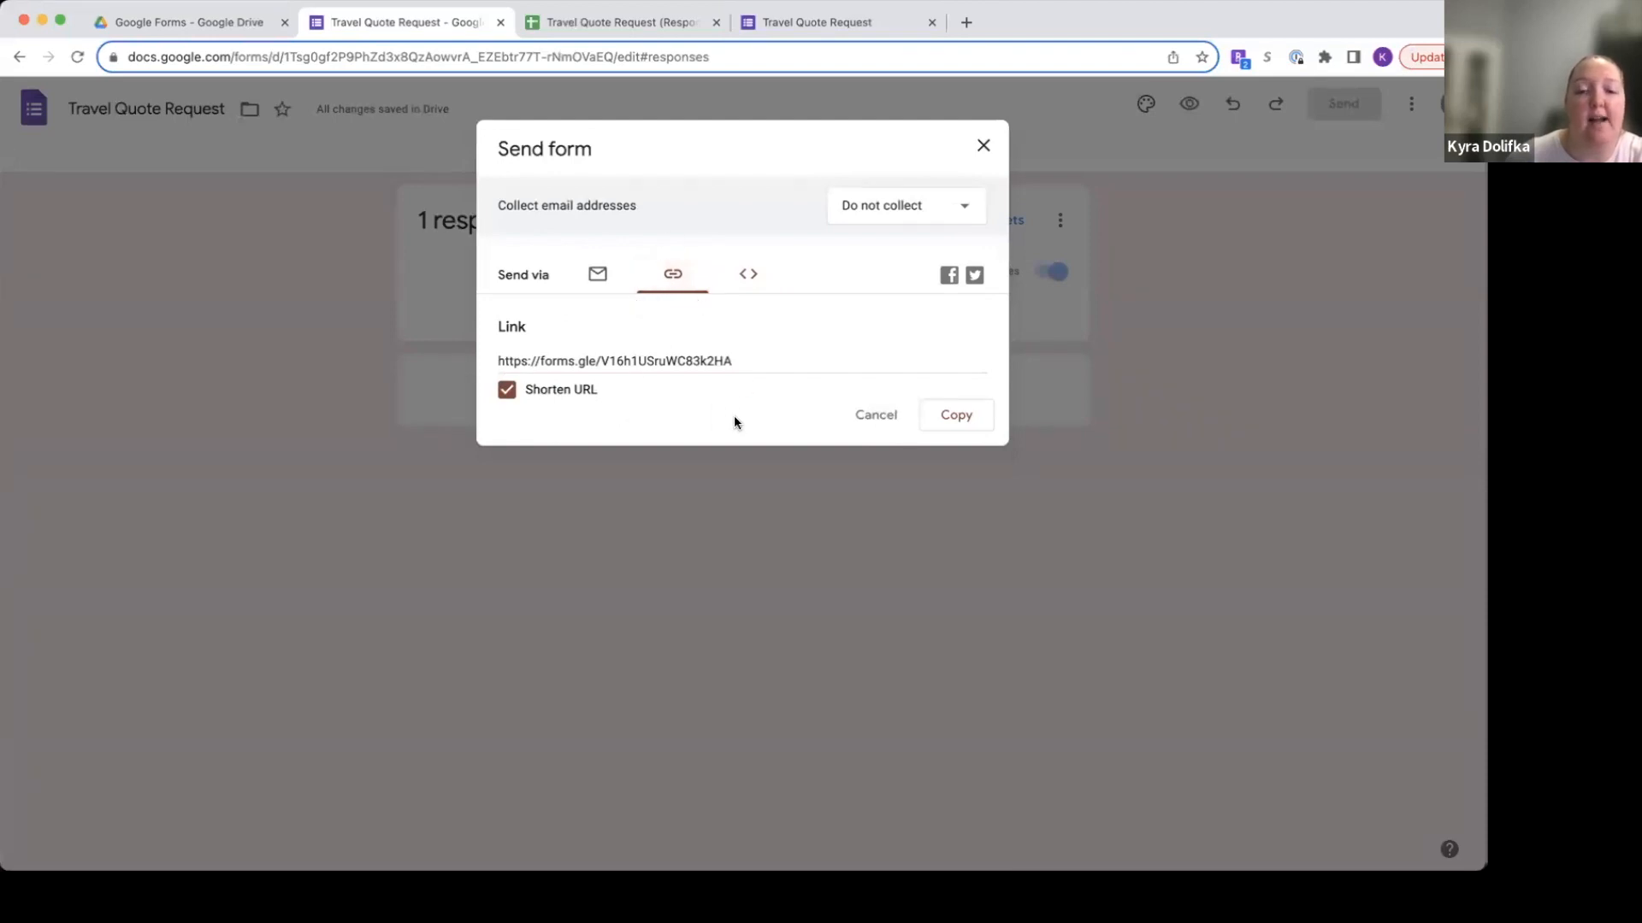
left_click(949, 426)
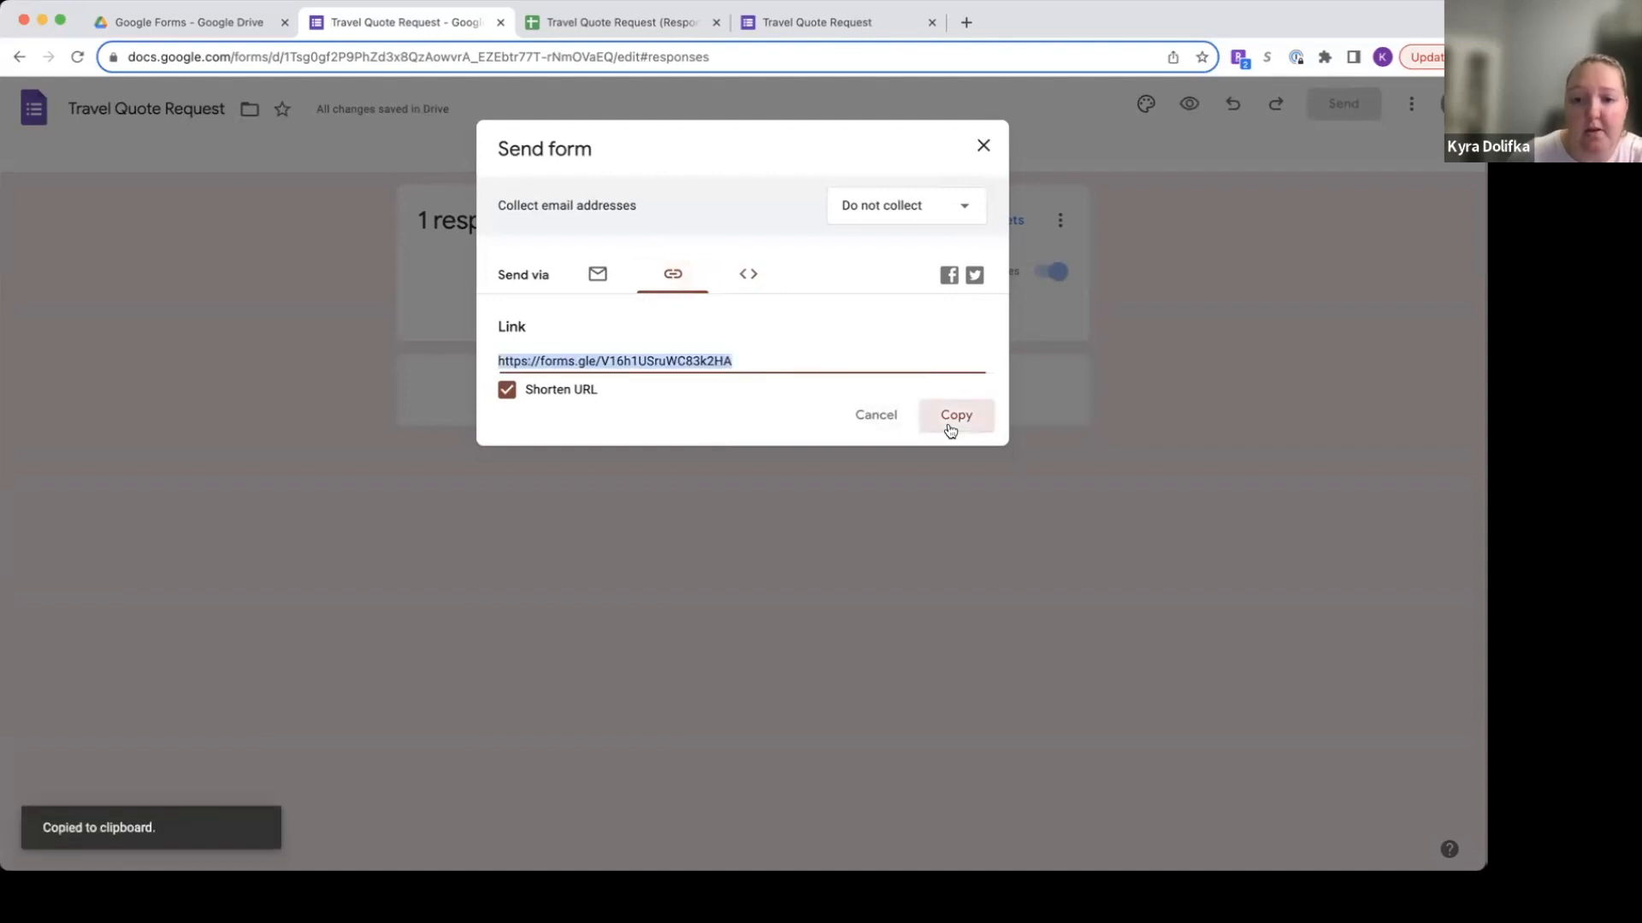
left_click(983, 147)
Open the copied form link in a new browser tab.
left_click(967, 22)
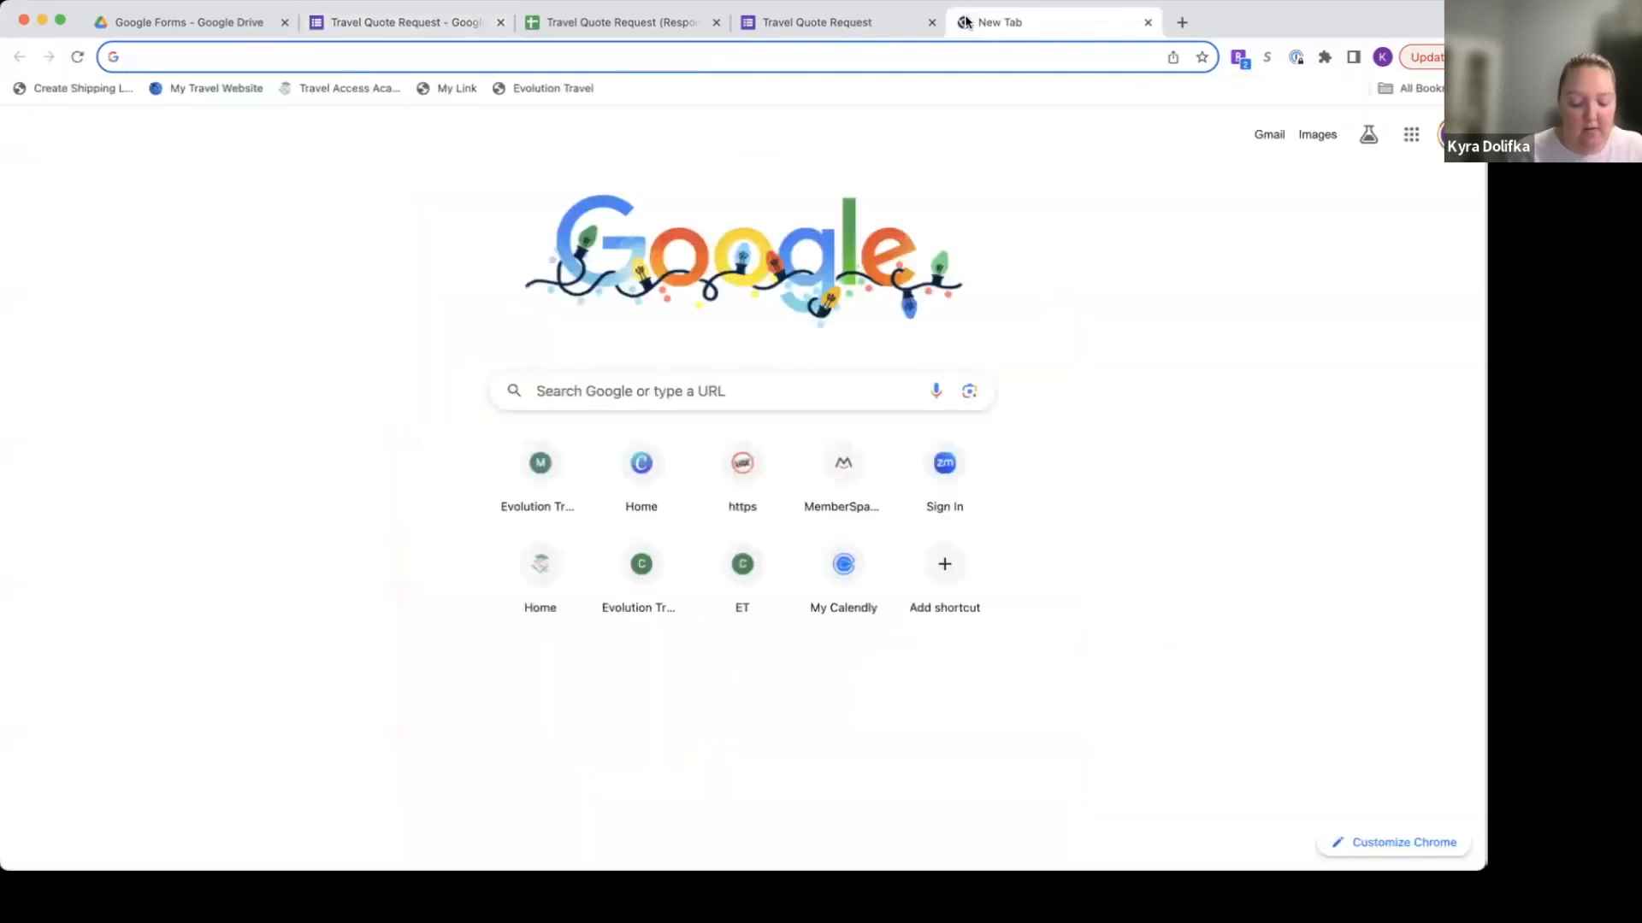
key("super+v")
key("Return")
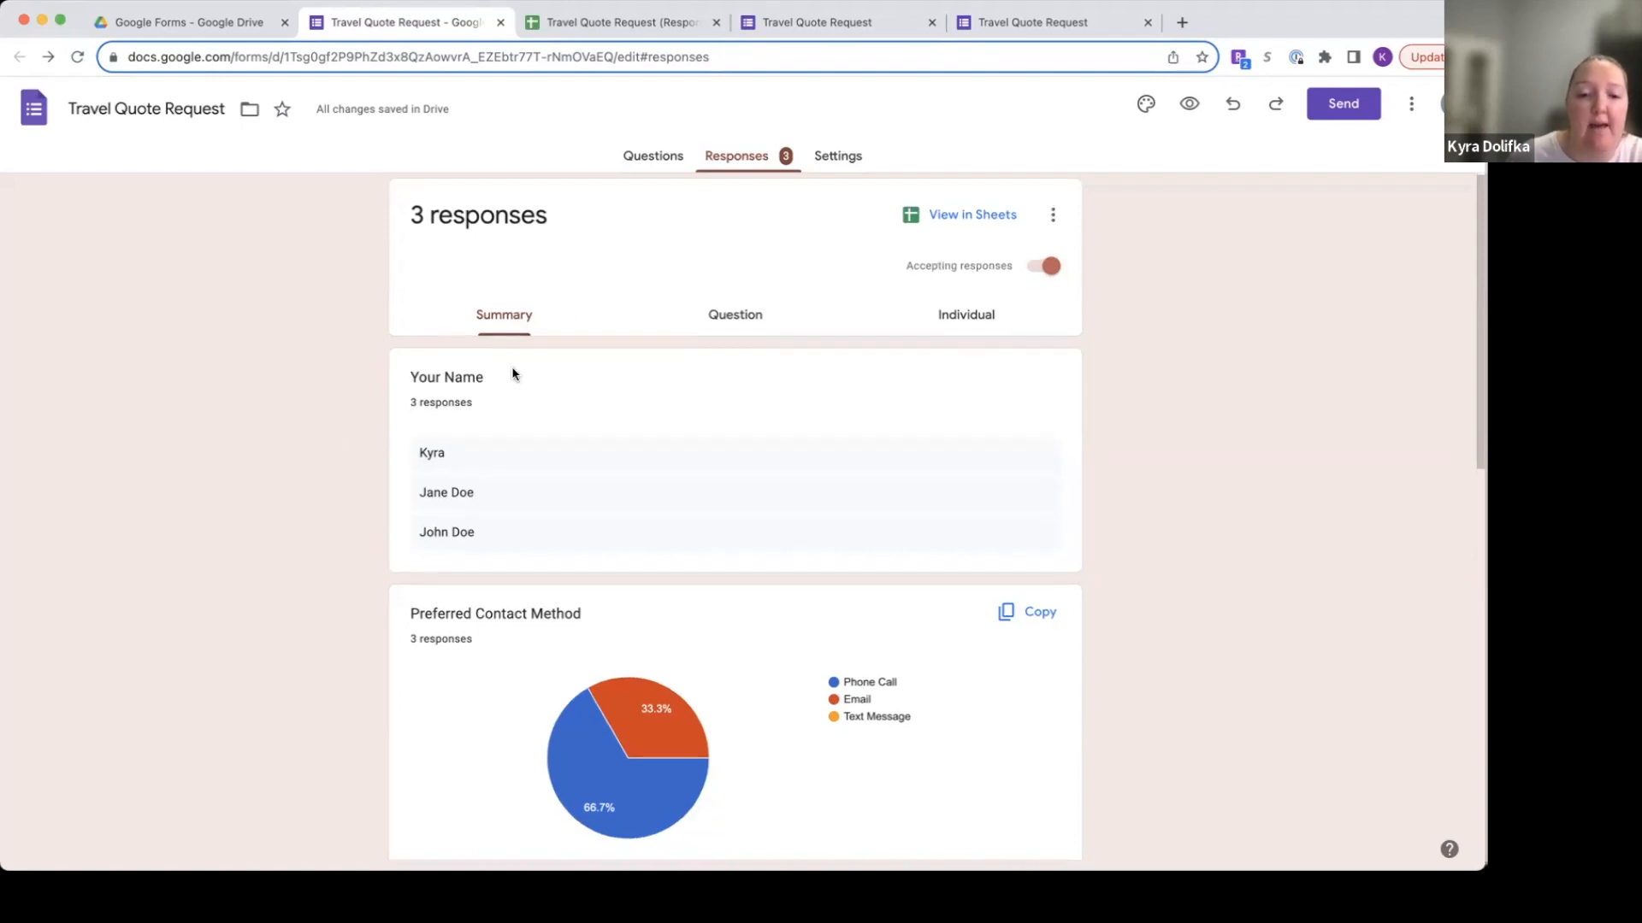
Examine the response summary for every question, from the names and contact methods to the final comments.
scroll(513, 373, "down", 1)
scroll(498, 511, "down", 4)
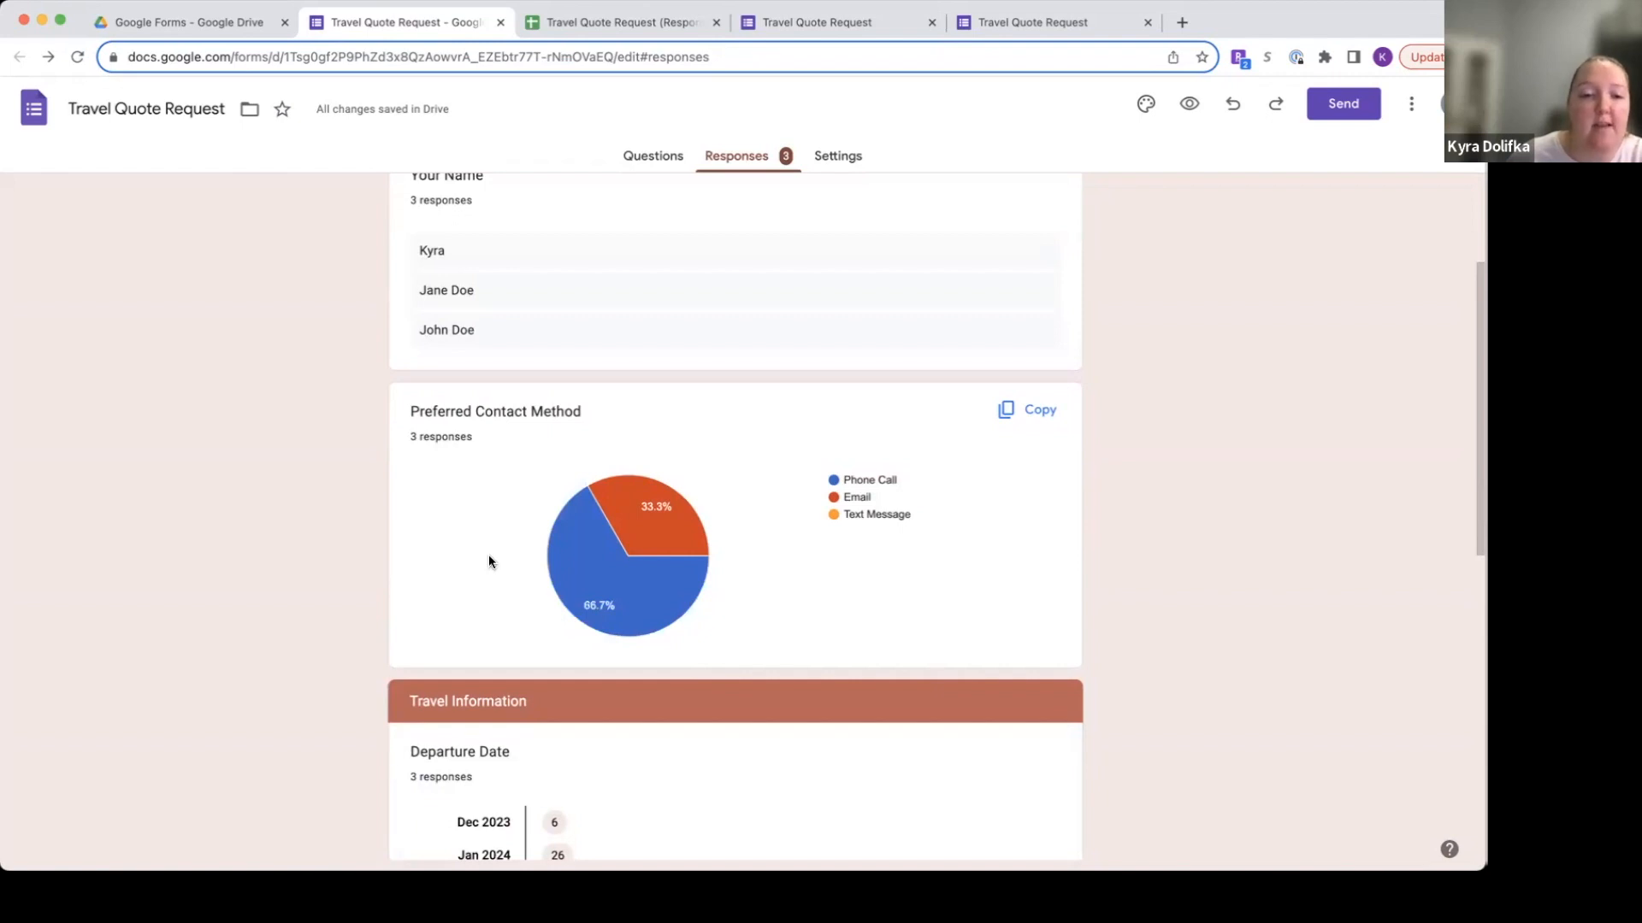
scroll(489, 561, "down", 3)
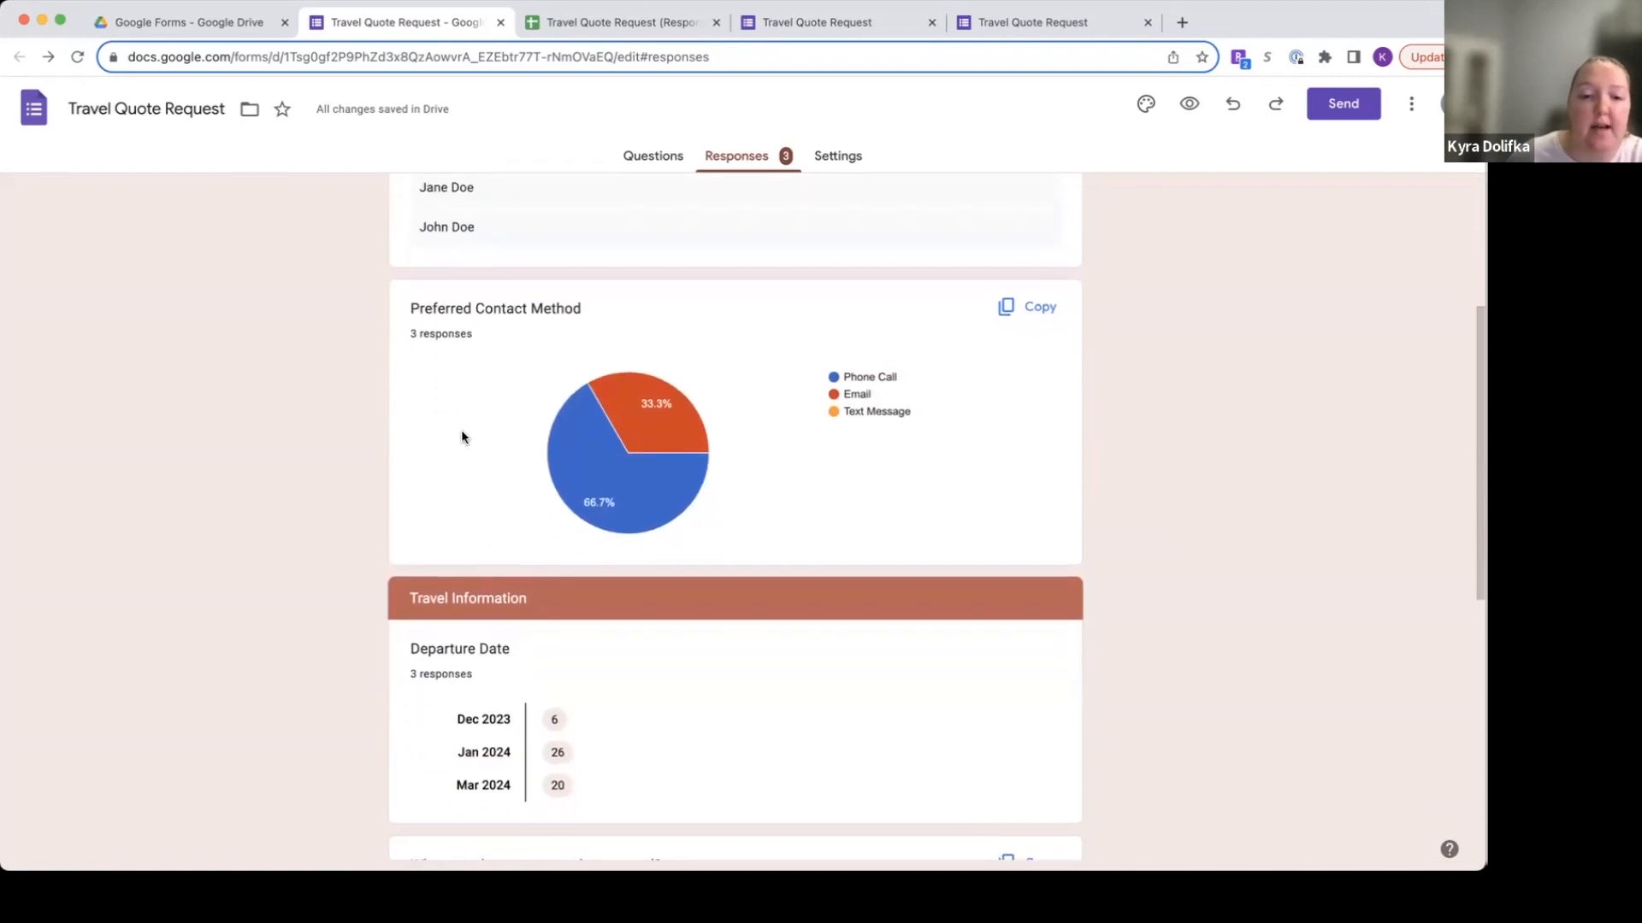
scroll(403, 588, "down", 3)
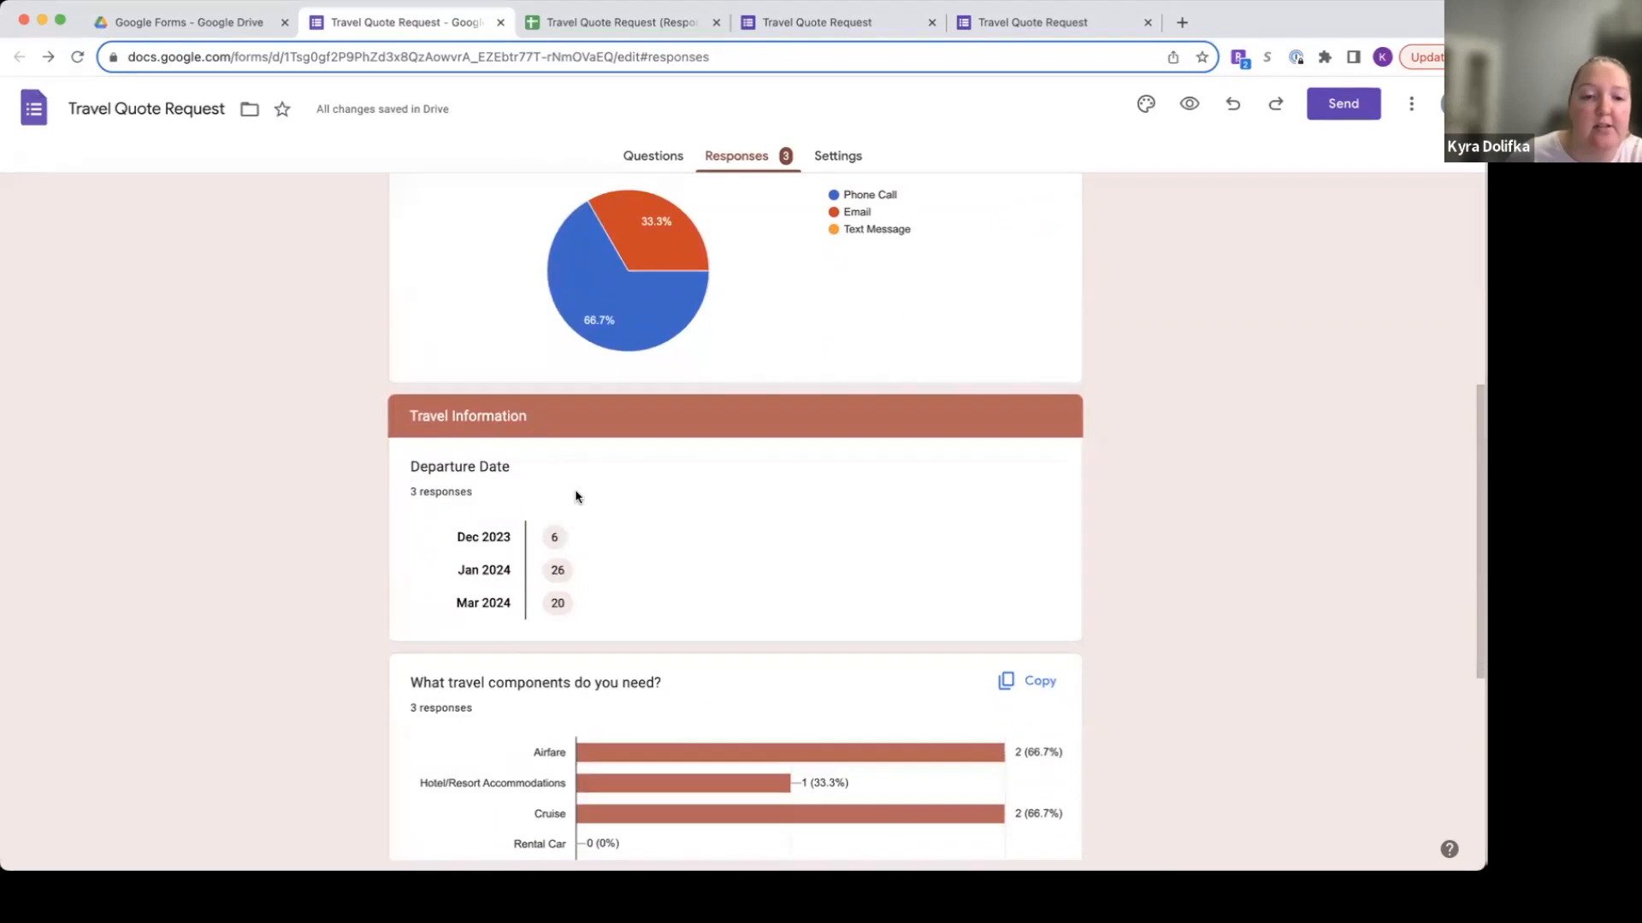
scroll(597, 607, "down", 3)
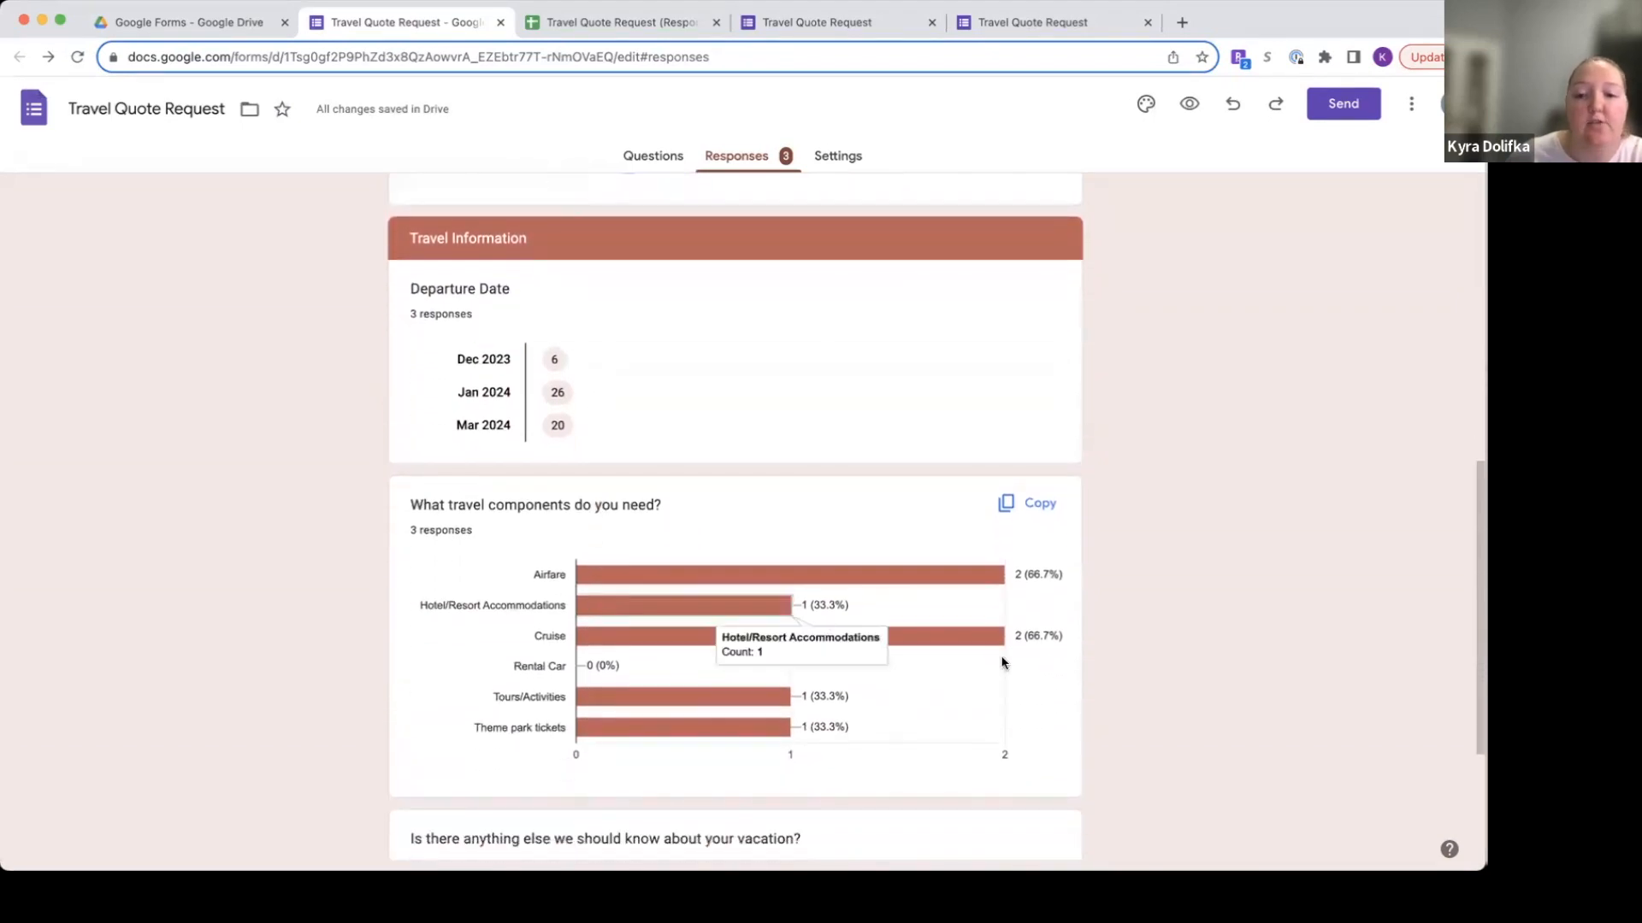
scroll(979, 723, "down", 4)
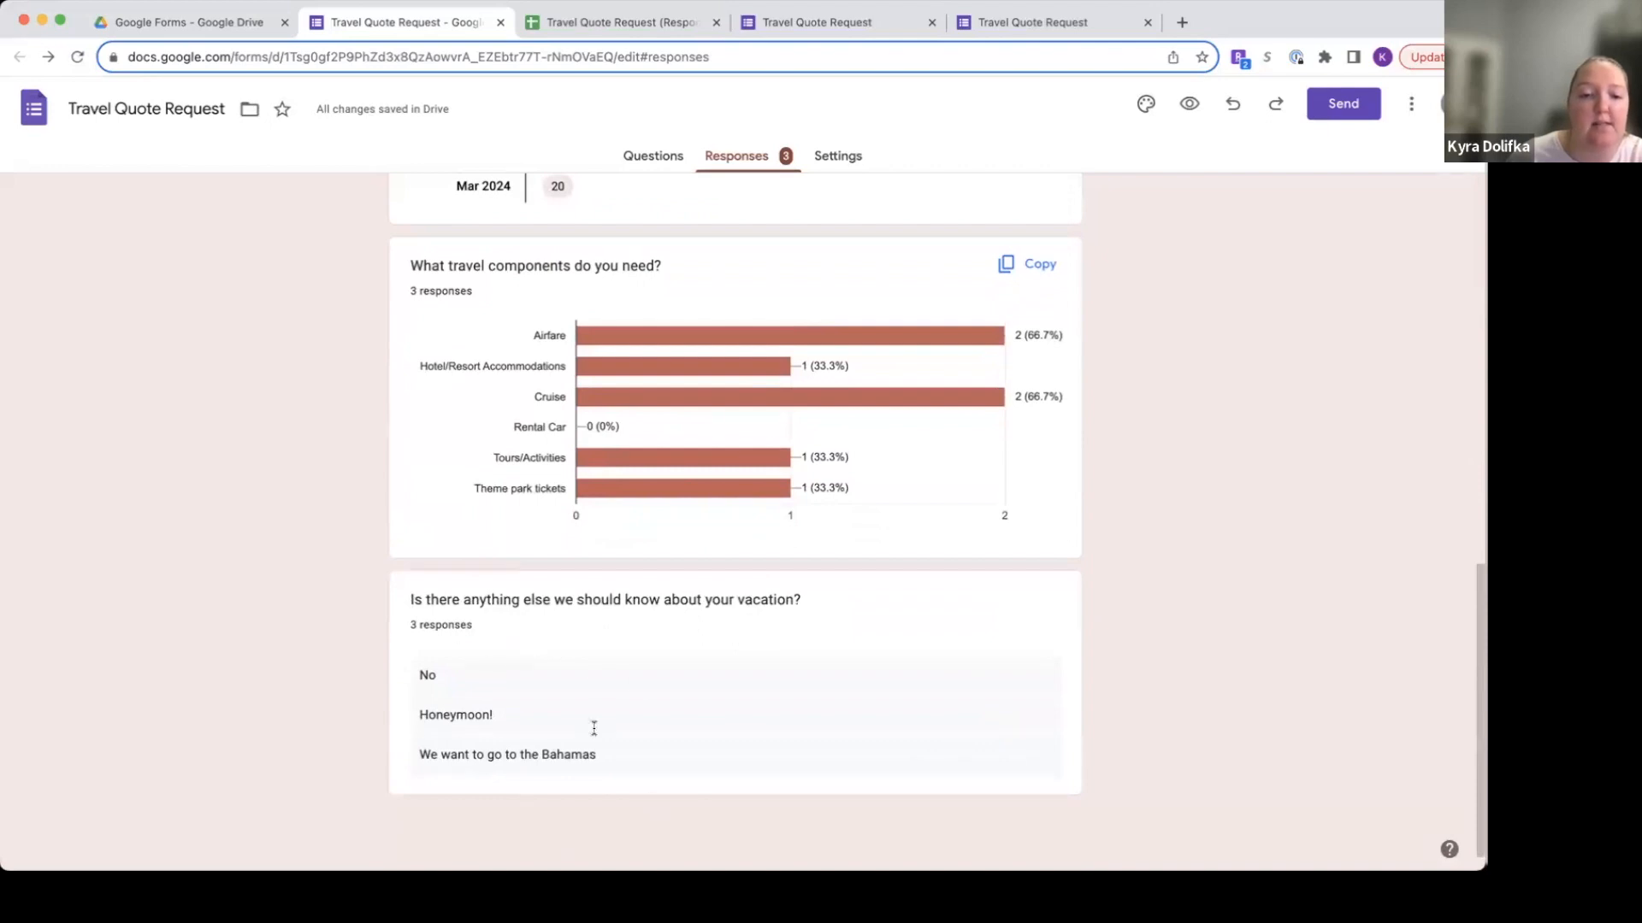
scroll(593, 727, "up", 20)
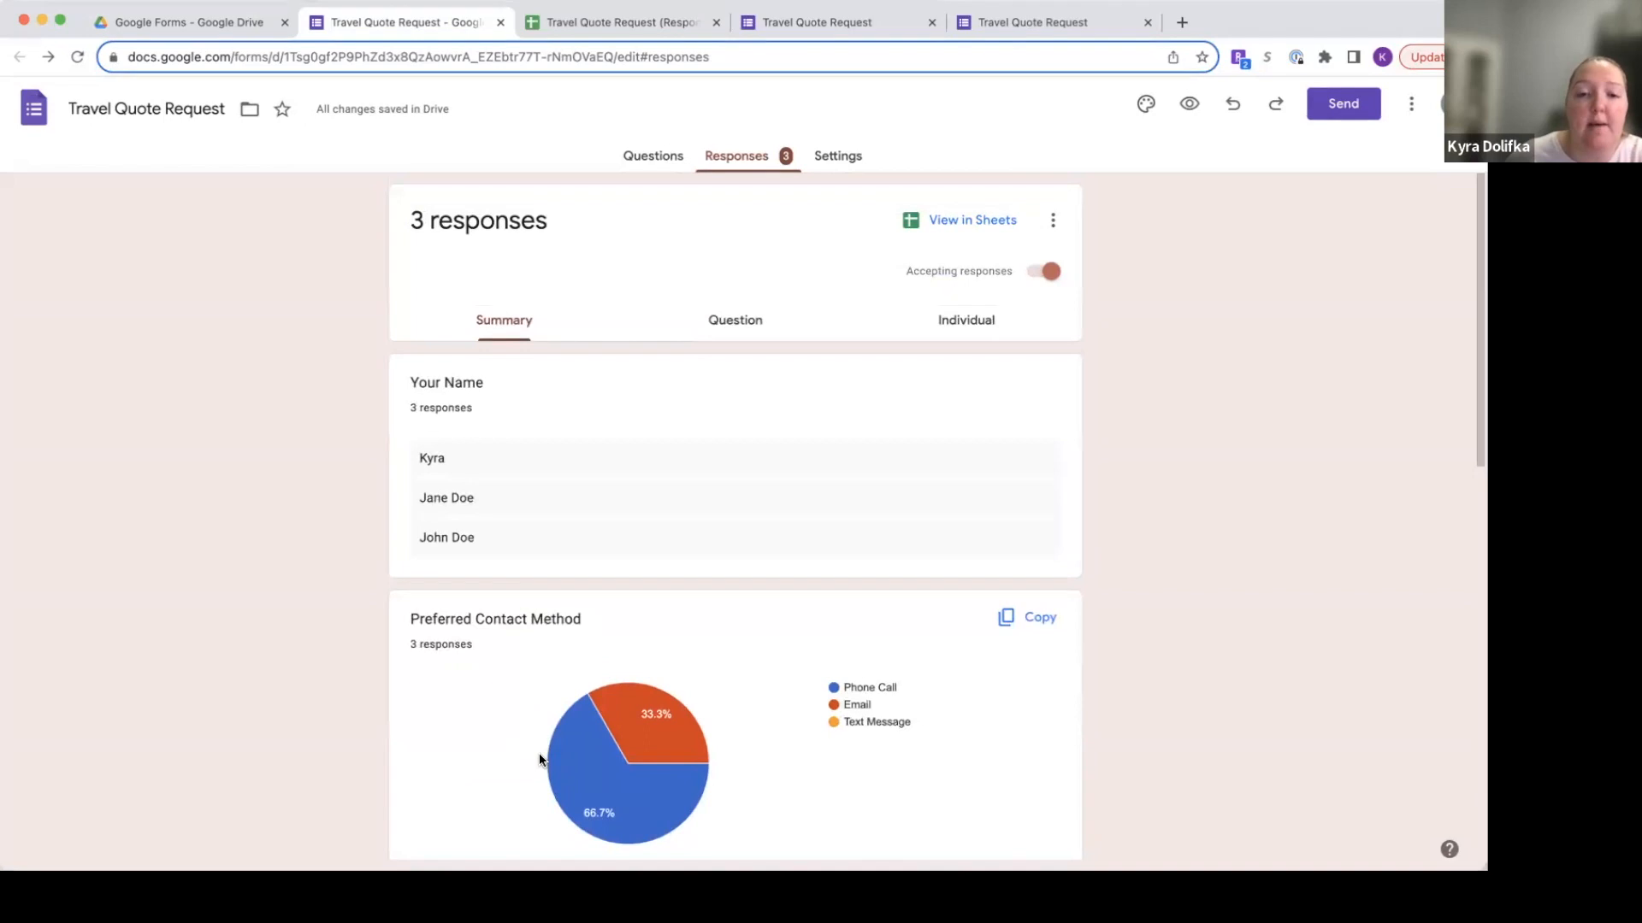
View the responses grouped by question, going from Your Name to Departure Date.
left_click(733, 328)
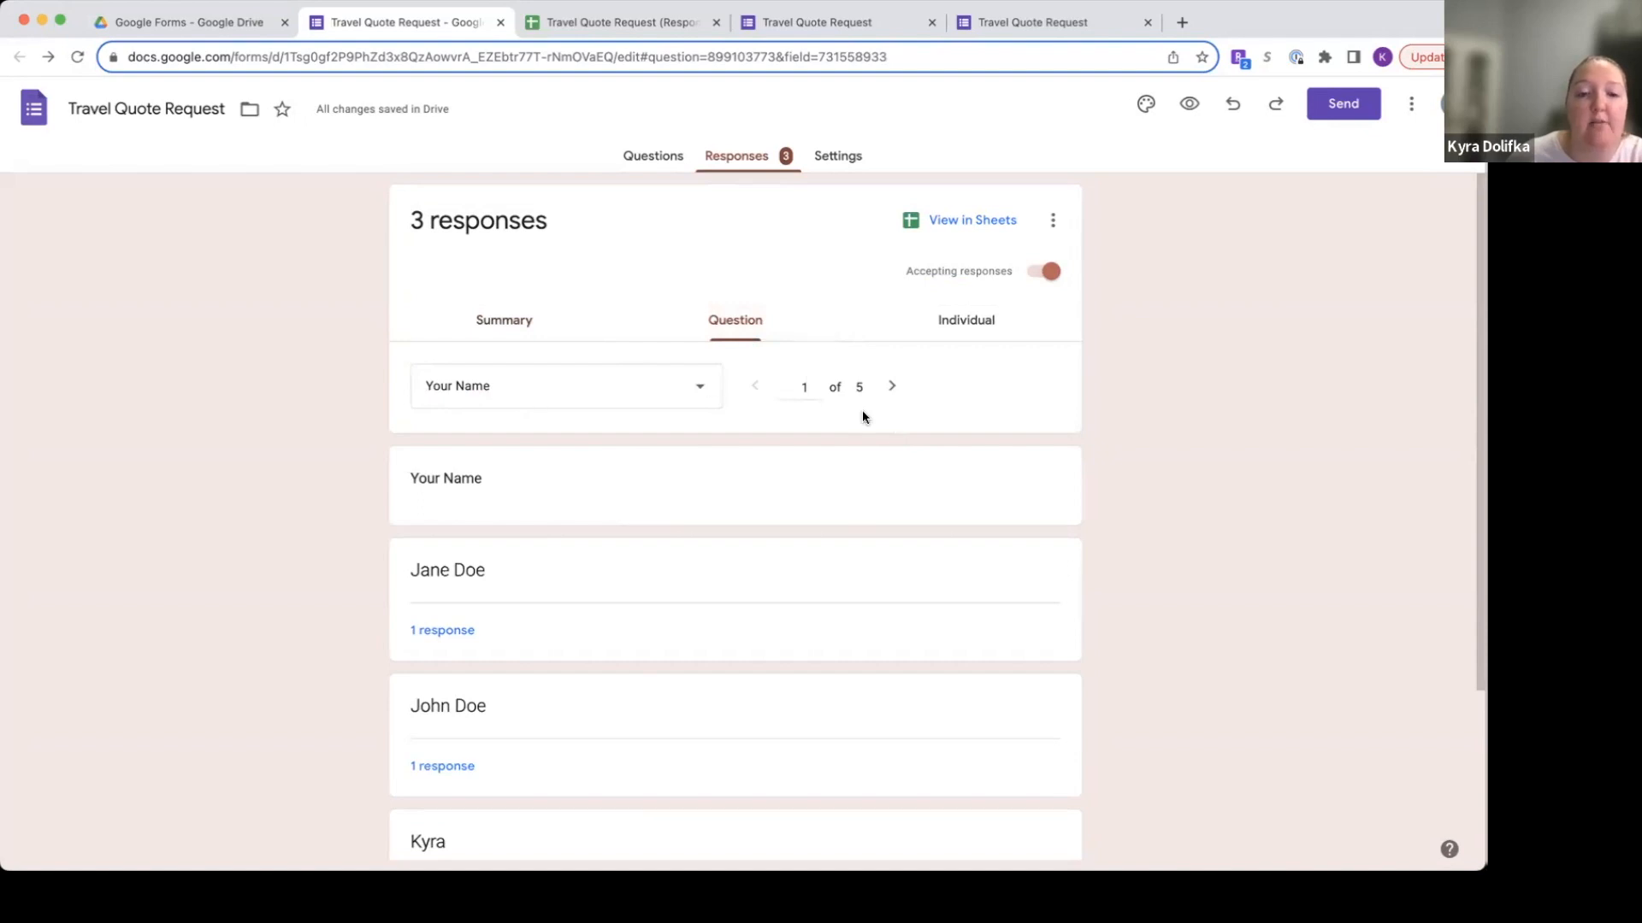
left_click(890, 389)
left_click(890, 389)
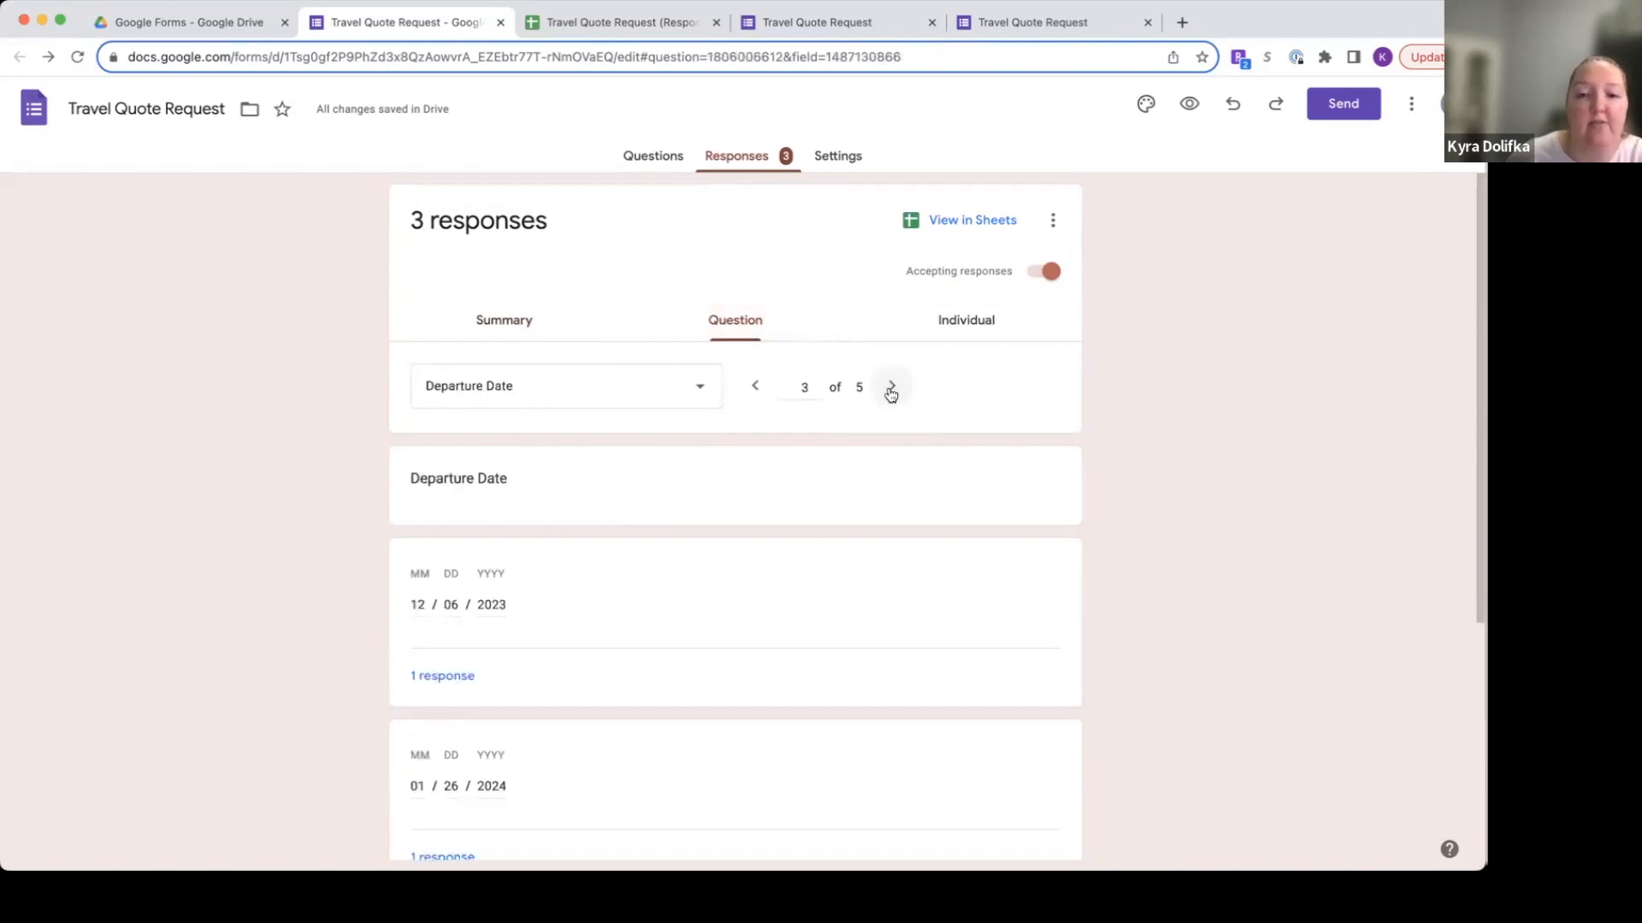
Switch the responses to the individual view and read the first submission from the name through to the final comment.
left_click(945, 346)
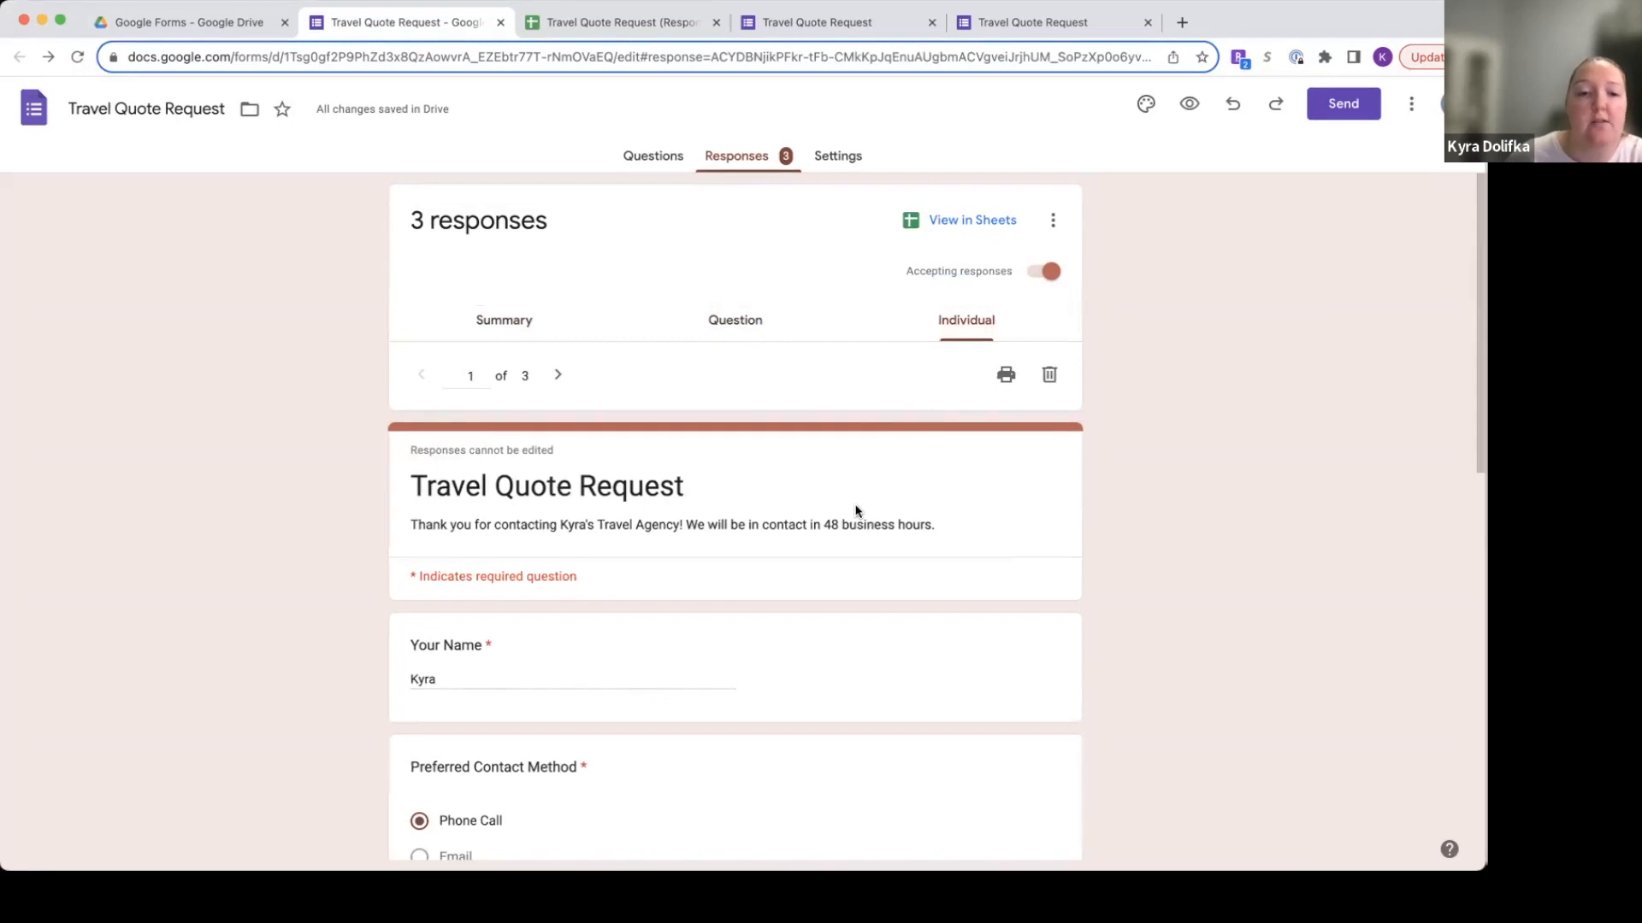
scroll(856, 510, "down", 1)
scroll(855, 510, "down", 1)
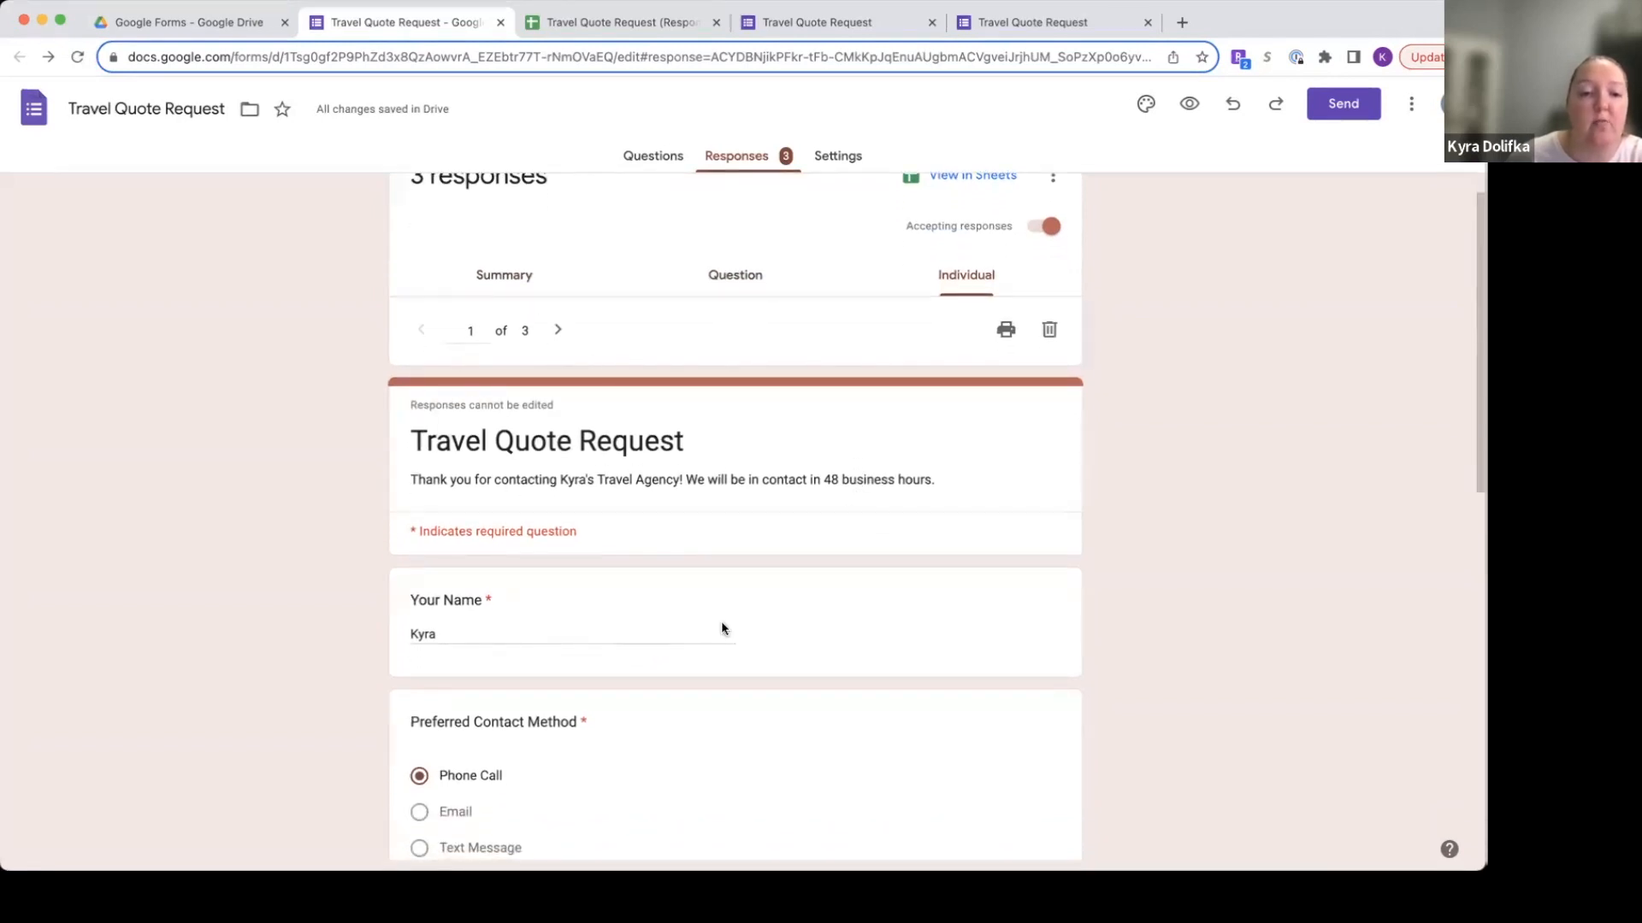
scroll(721, 629, "down", 5)
scroll(721, 629, "down", 8)
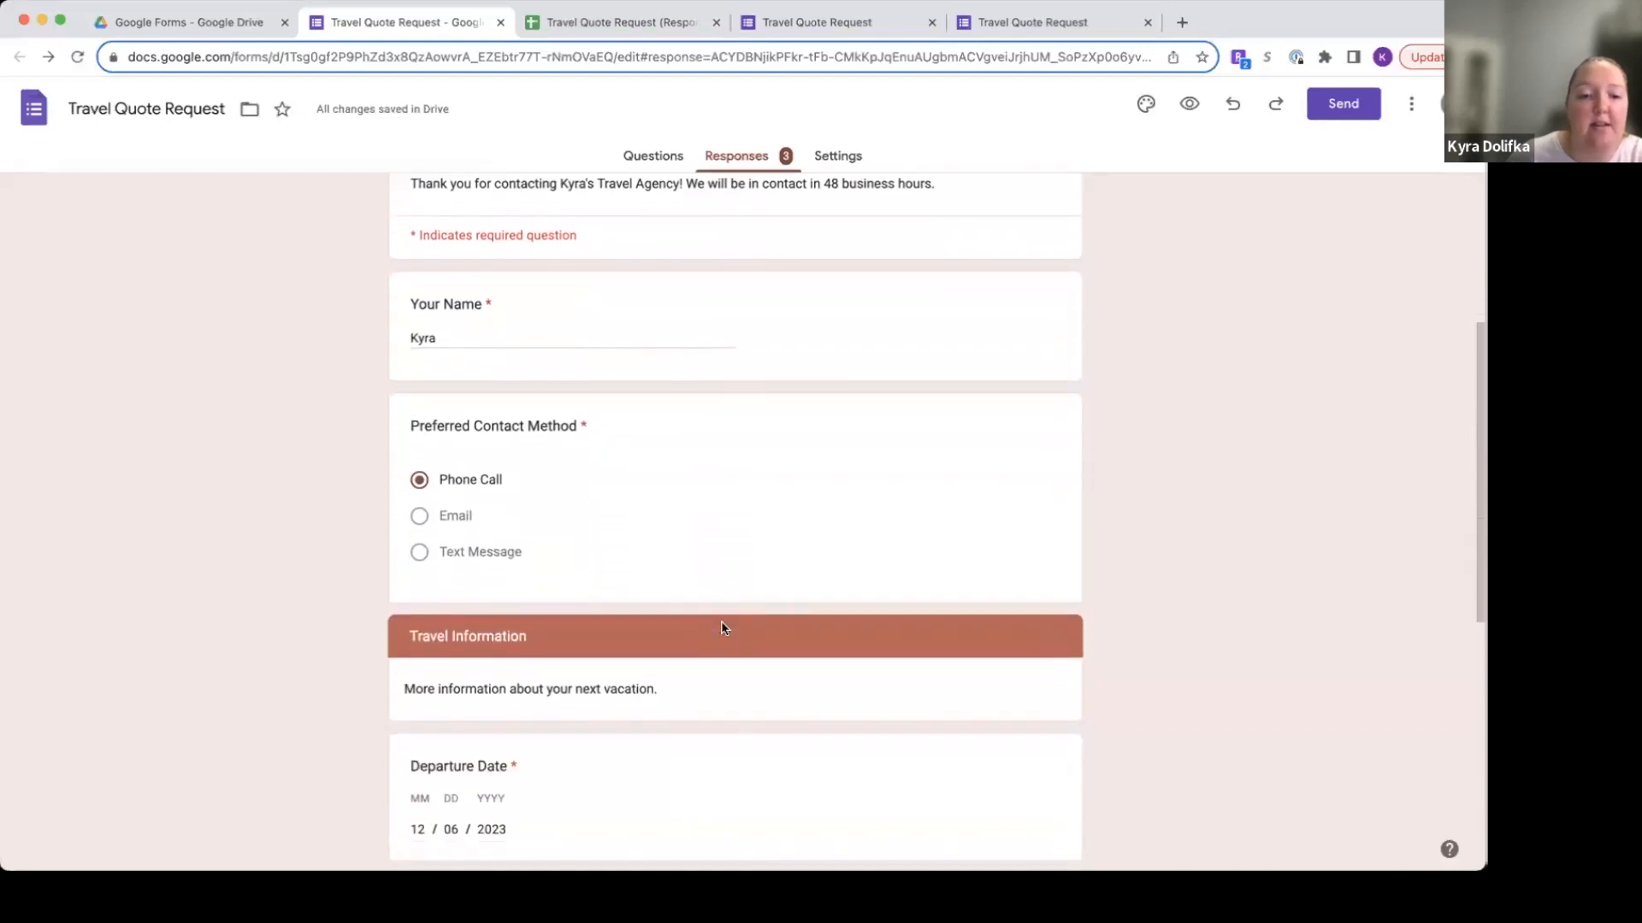
scroll(721, 627, "down", 8)
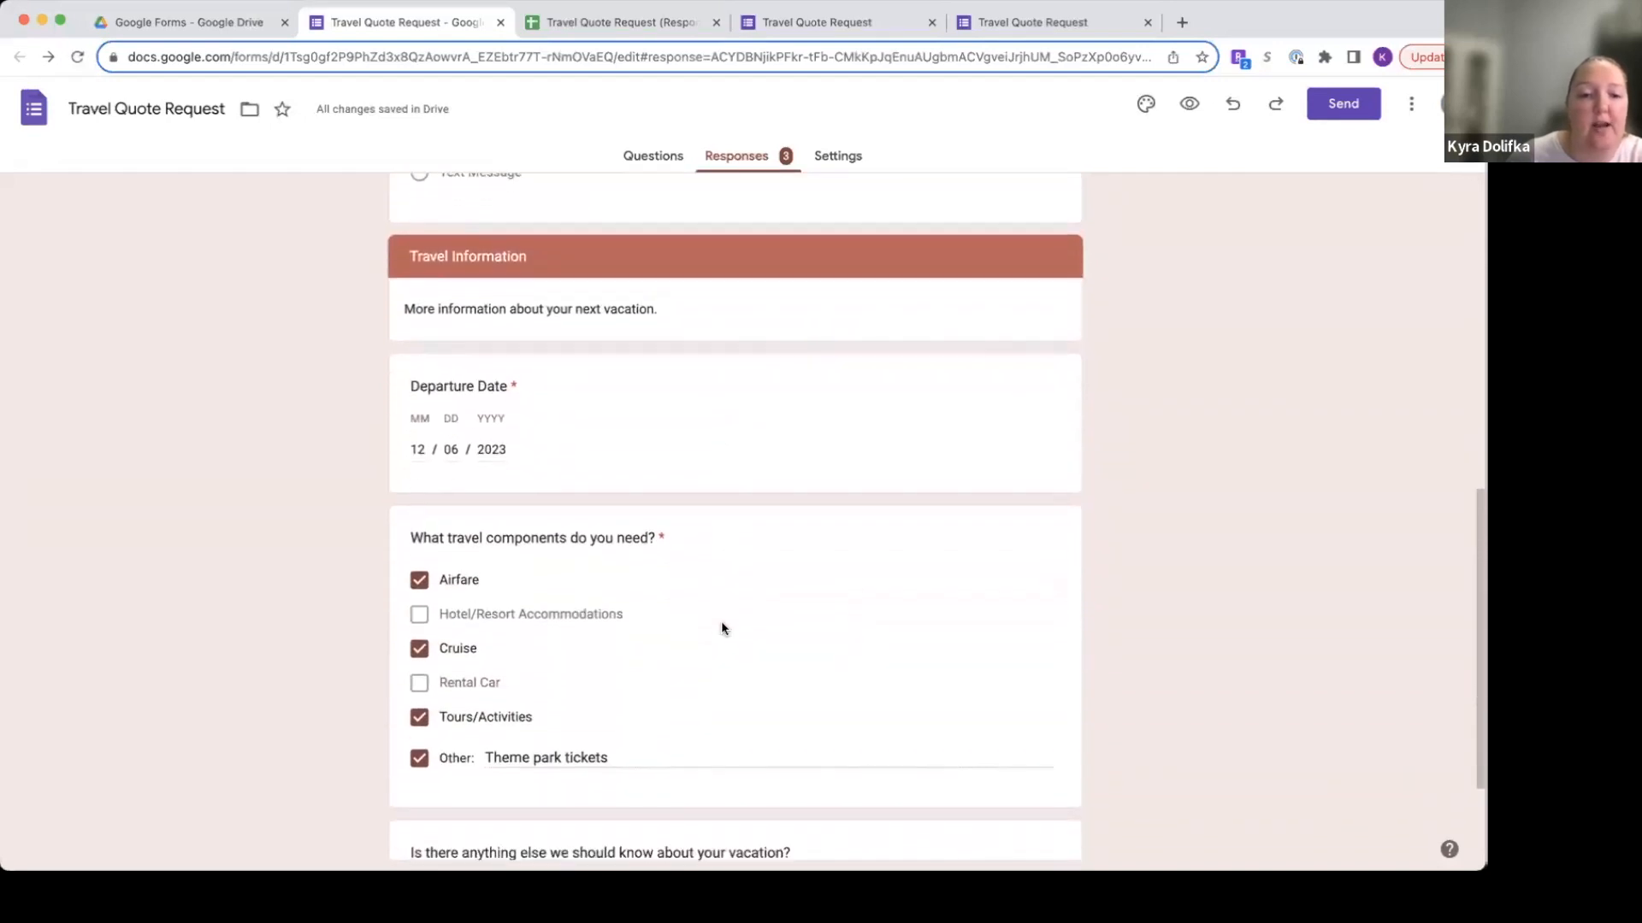
scroll(720, 628, "down", 2)
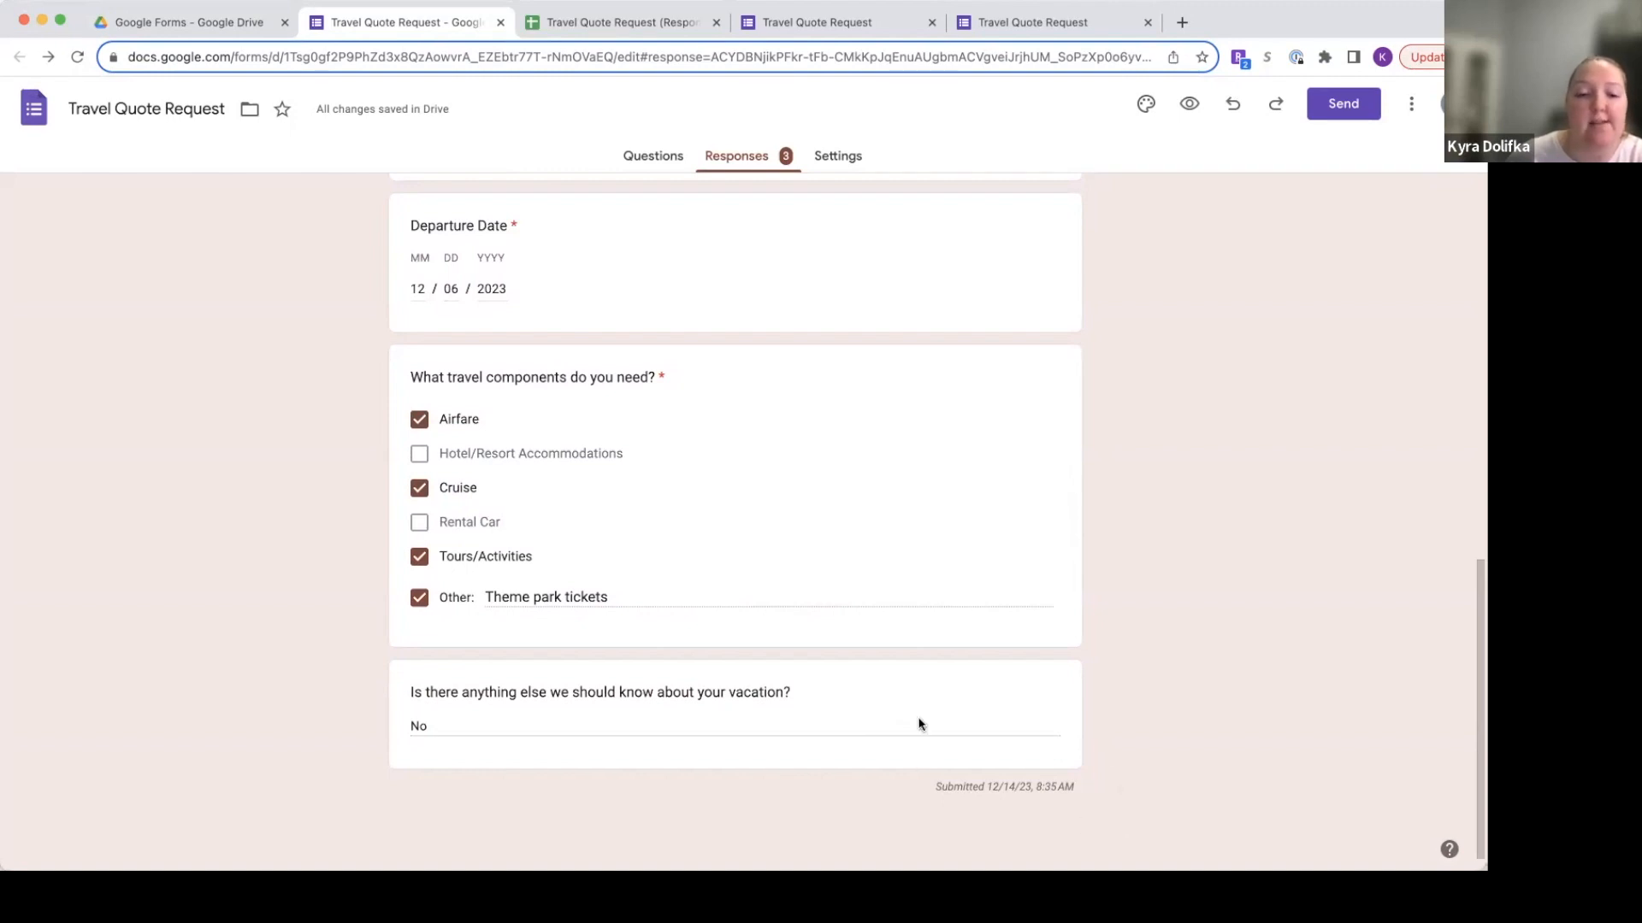
scroll(919, 725, "up", 15)
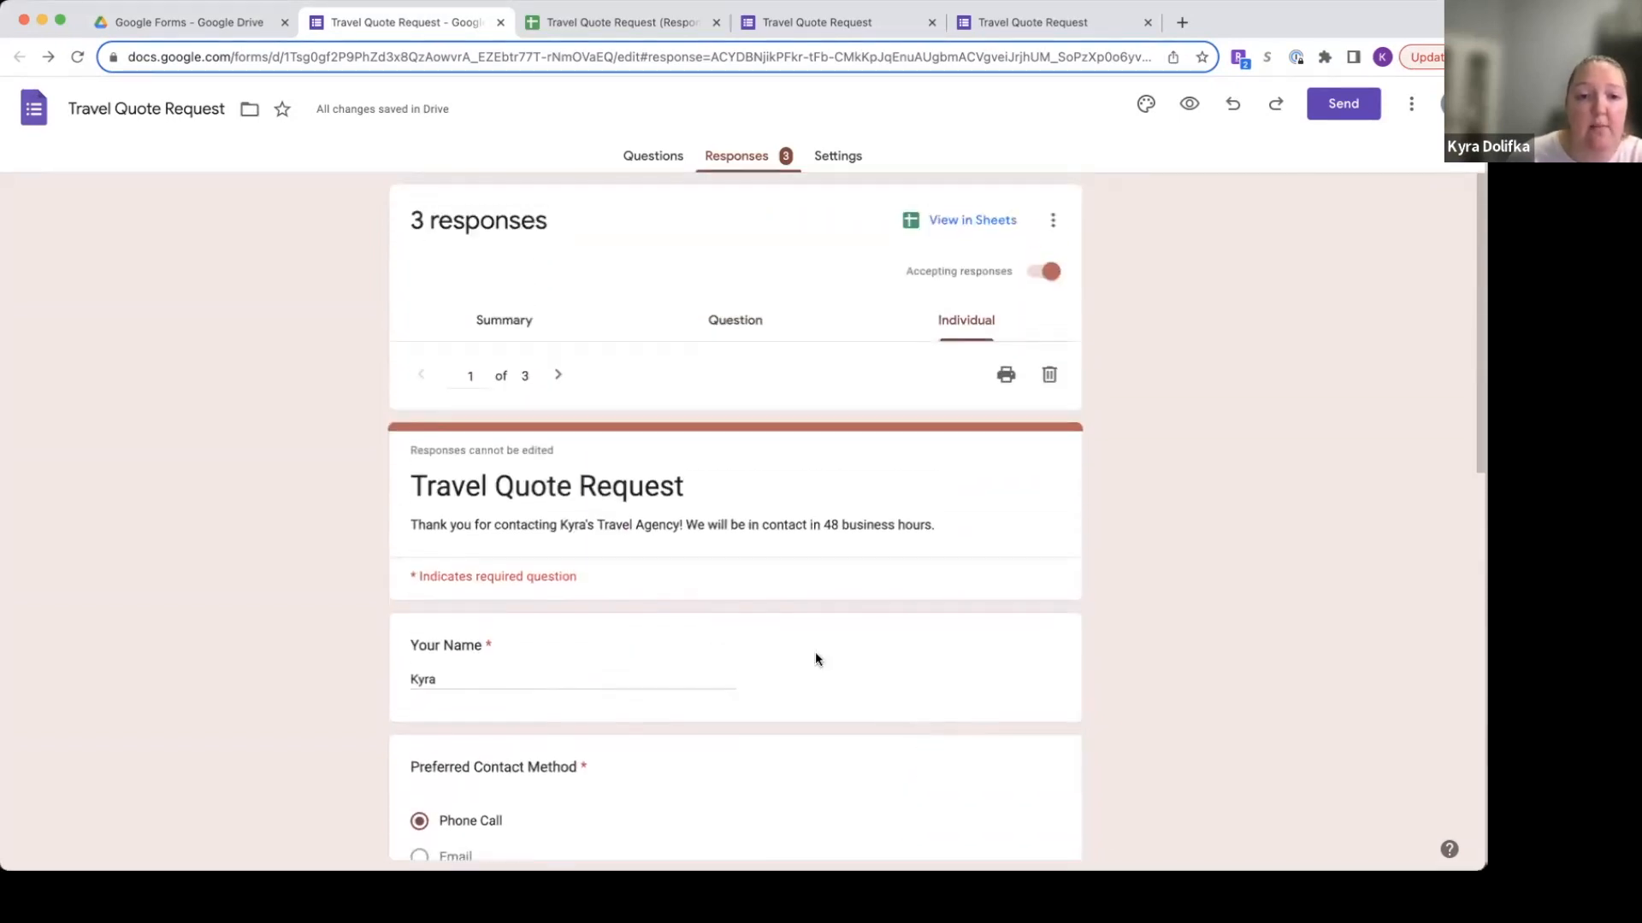
Go to the second individual response and read its contact method, departure date, travel components and closing comment.
left_click(557, 377)
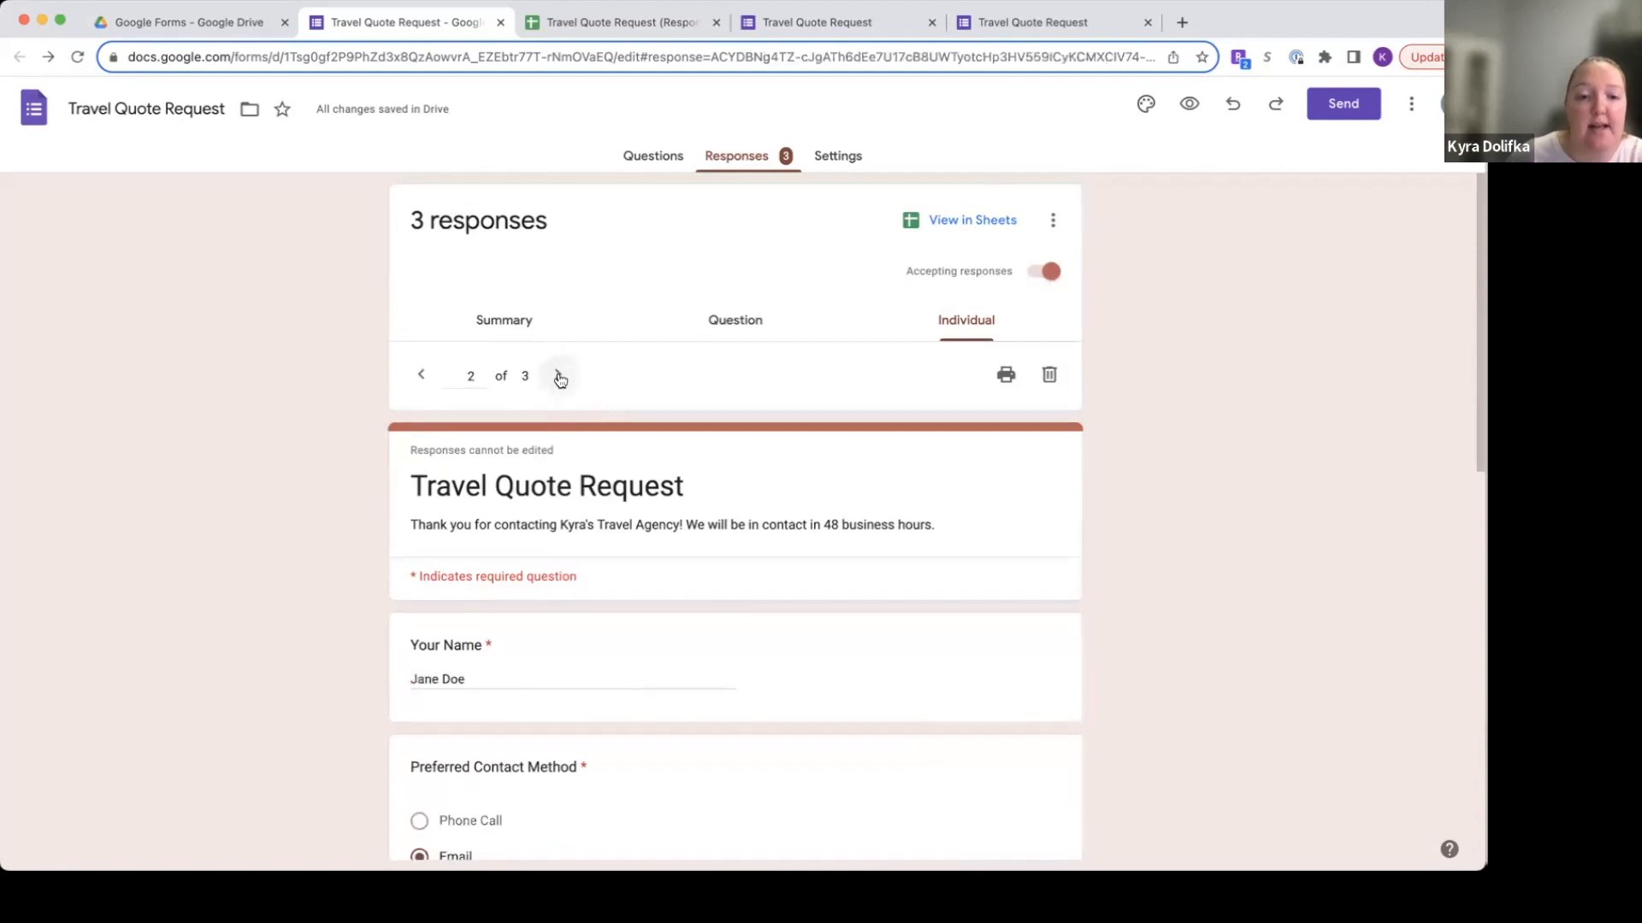
scroll(380, 665, "down", 2)
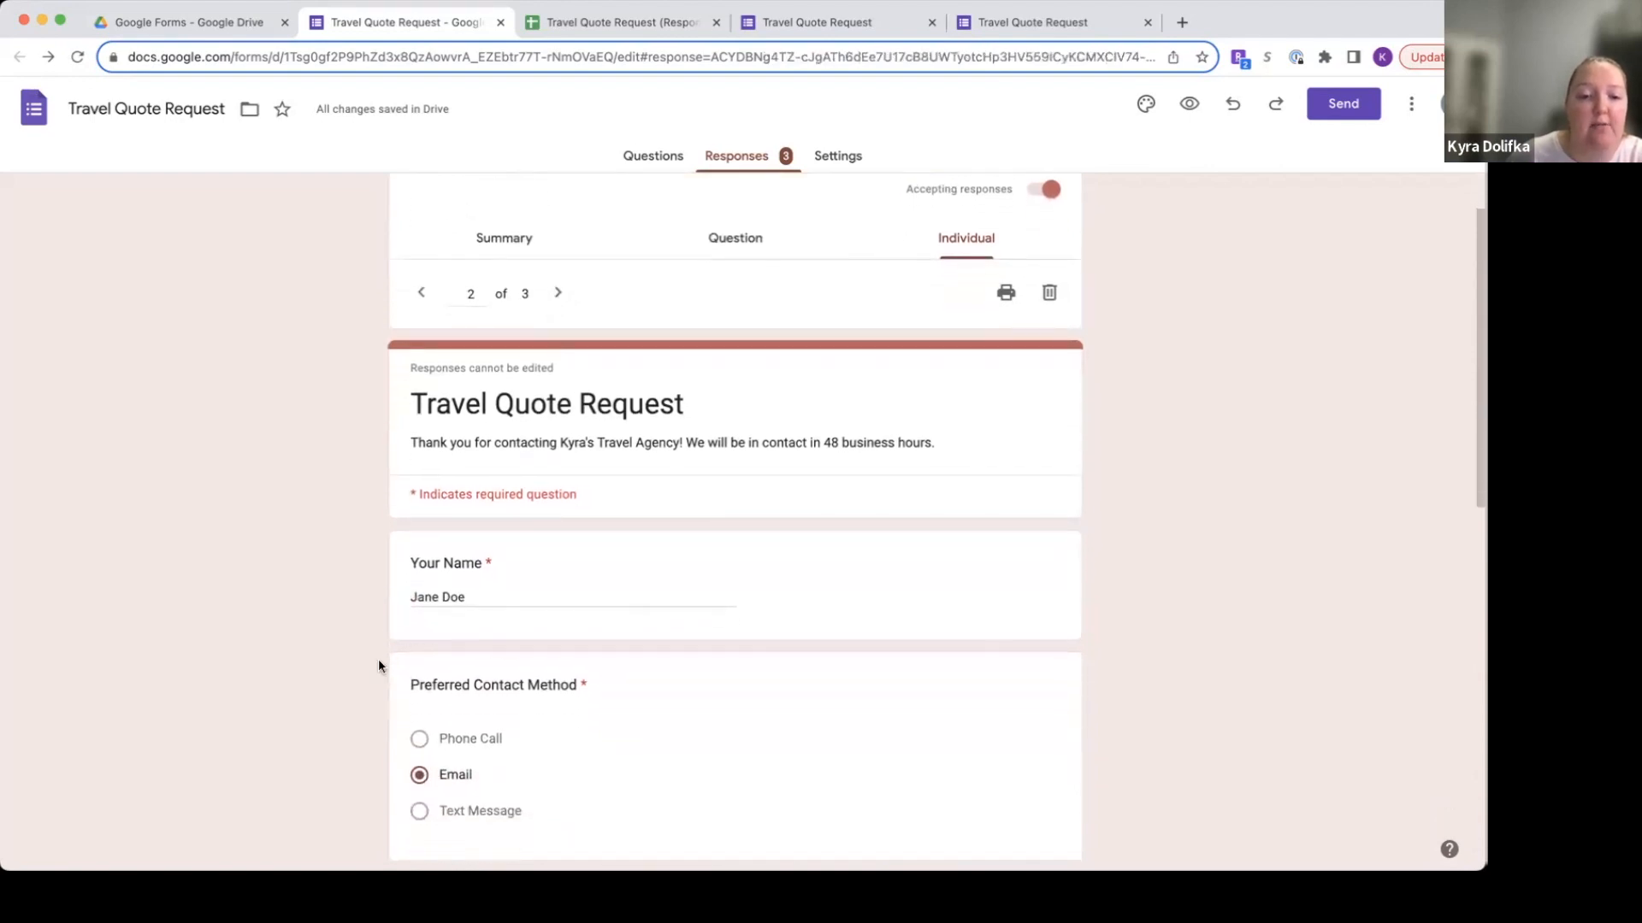
scroll(379, 666, "down", 5)
scroll(379, 666, "down", 5)
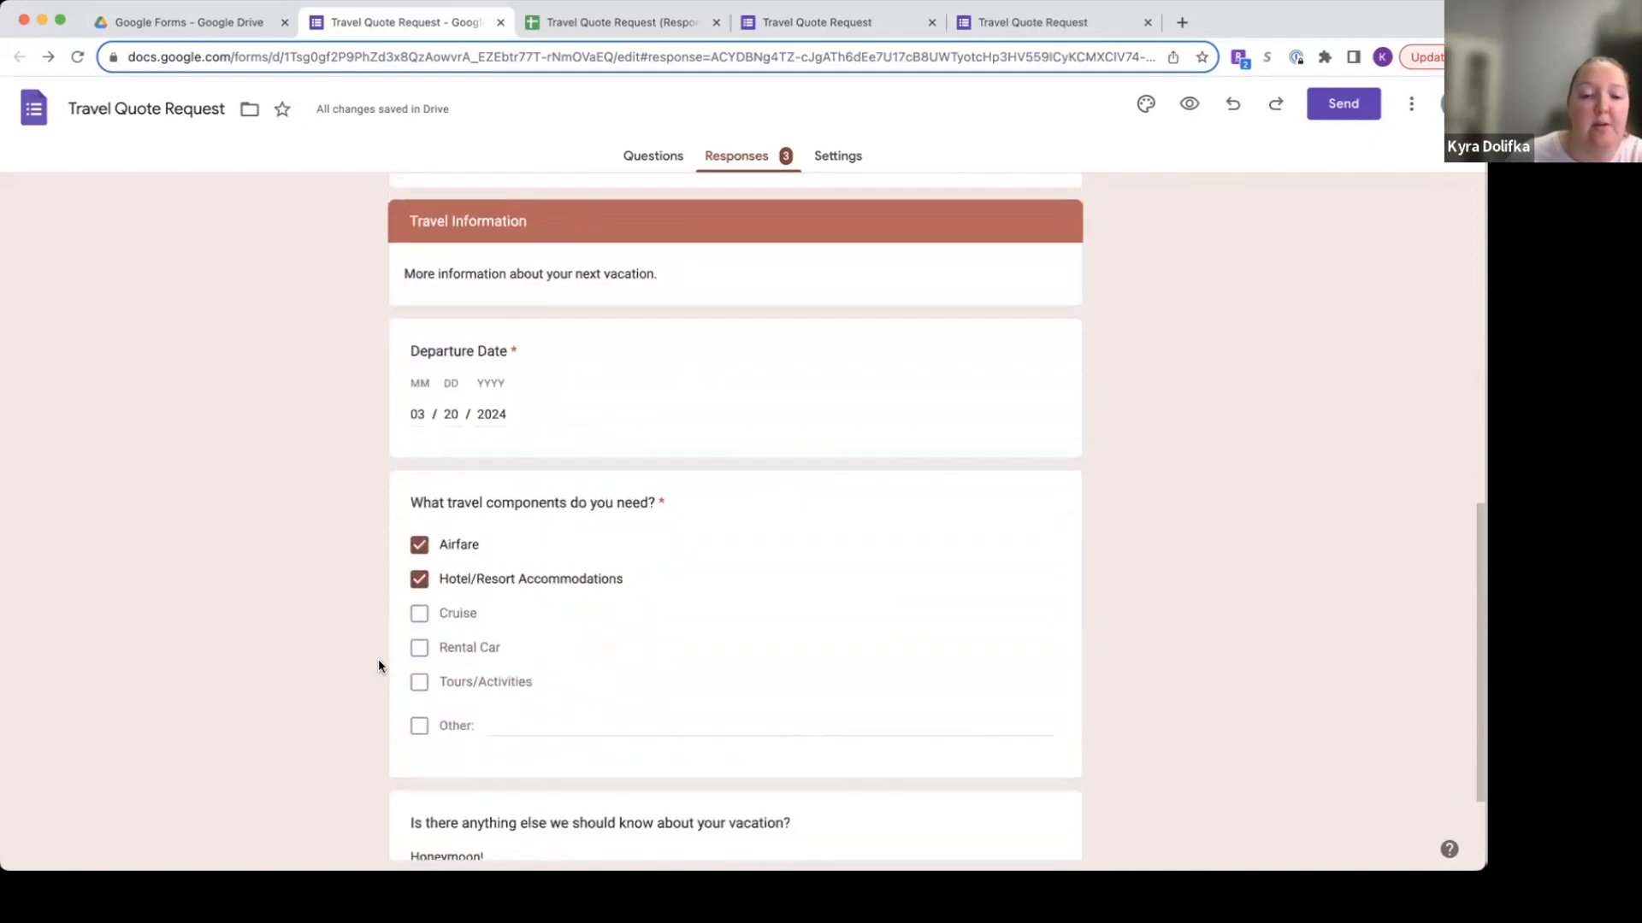
scroll(379, 665, "down", 2)
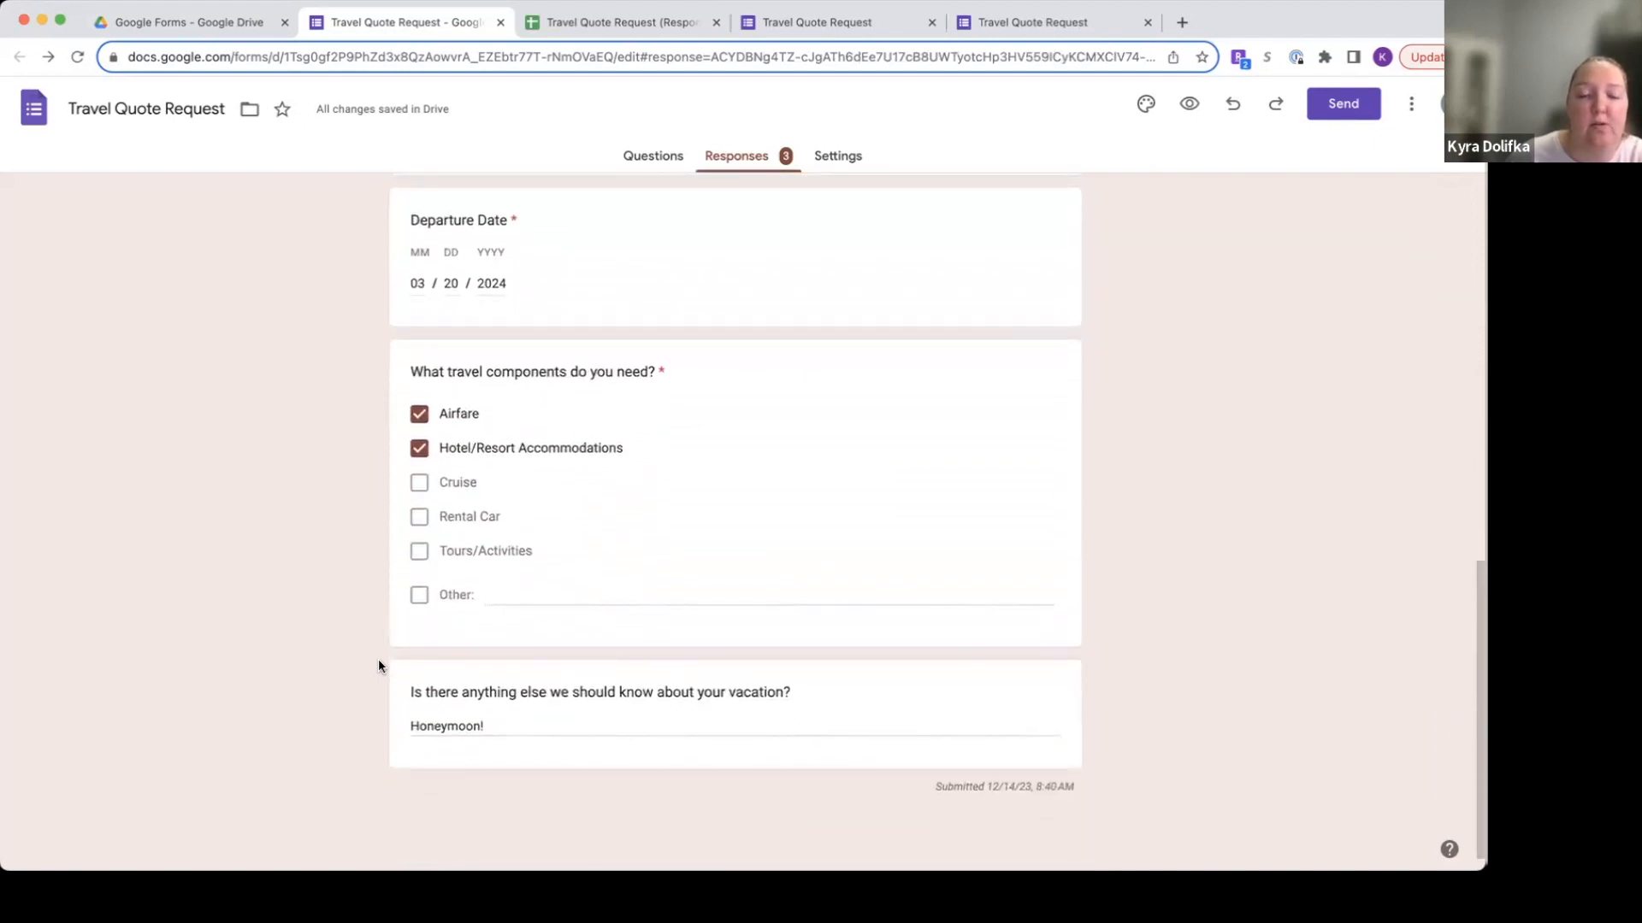
scroll(379, 666, "up", 12)
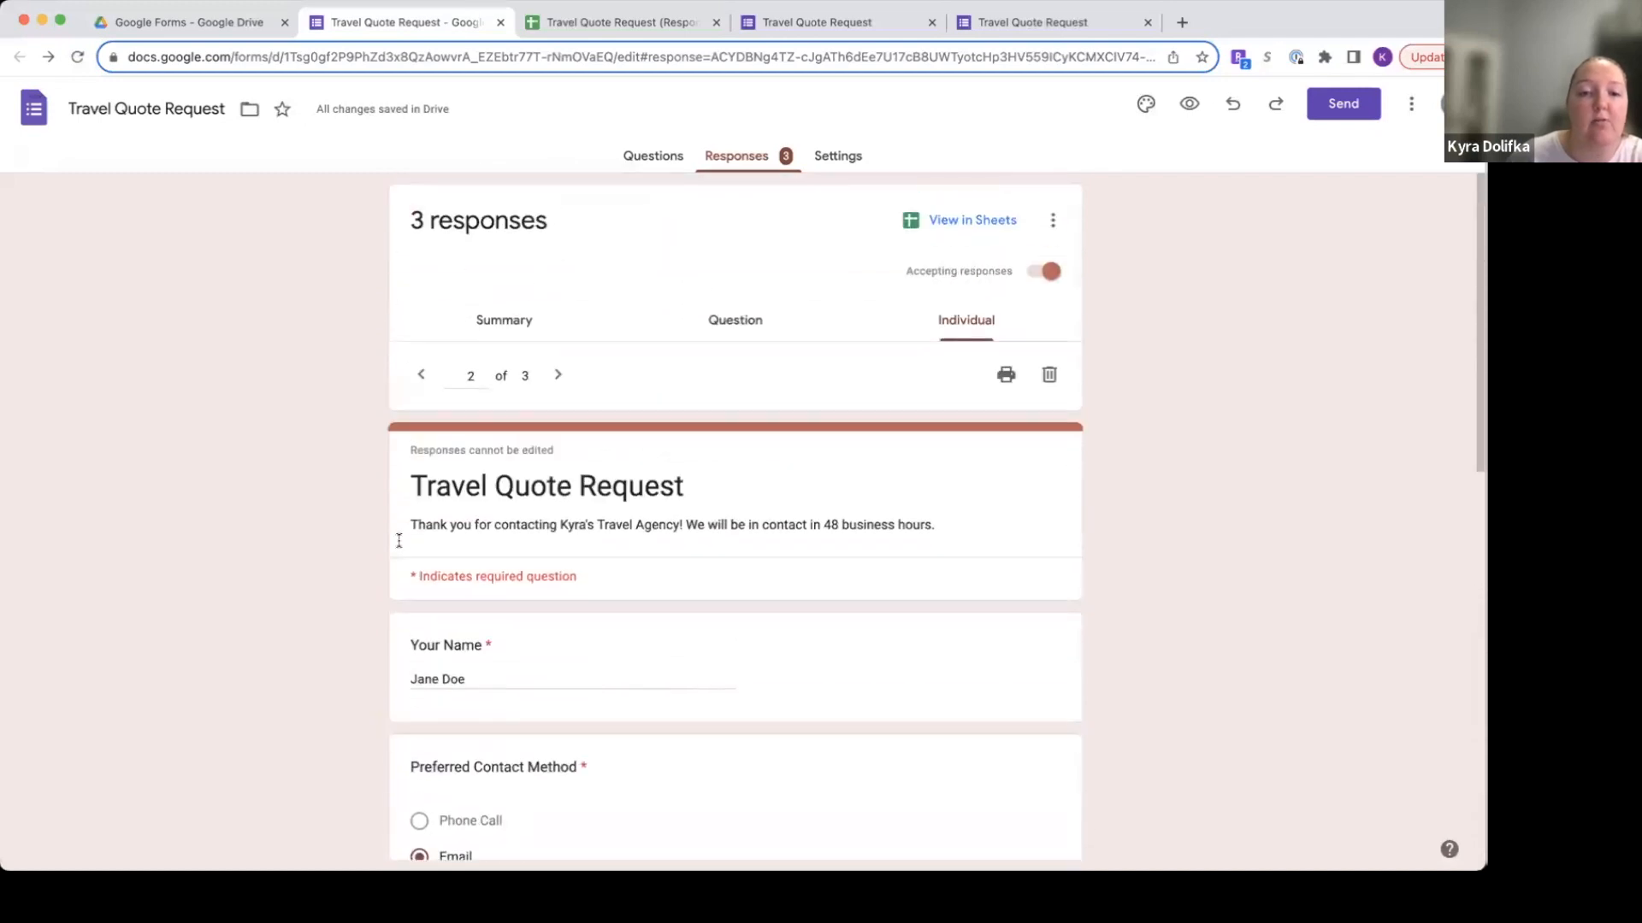
Go to the third individual response and read all its answers down to the final comment.
left_click(559, 376)
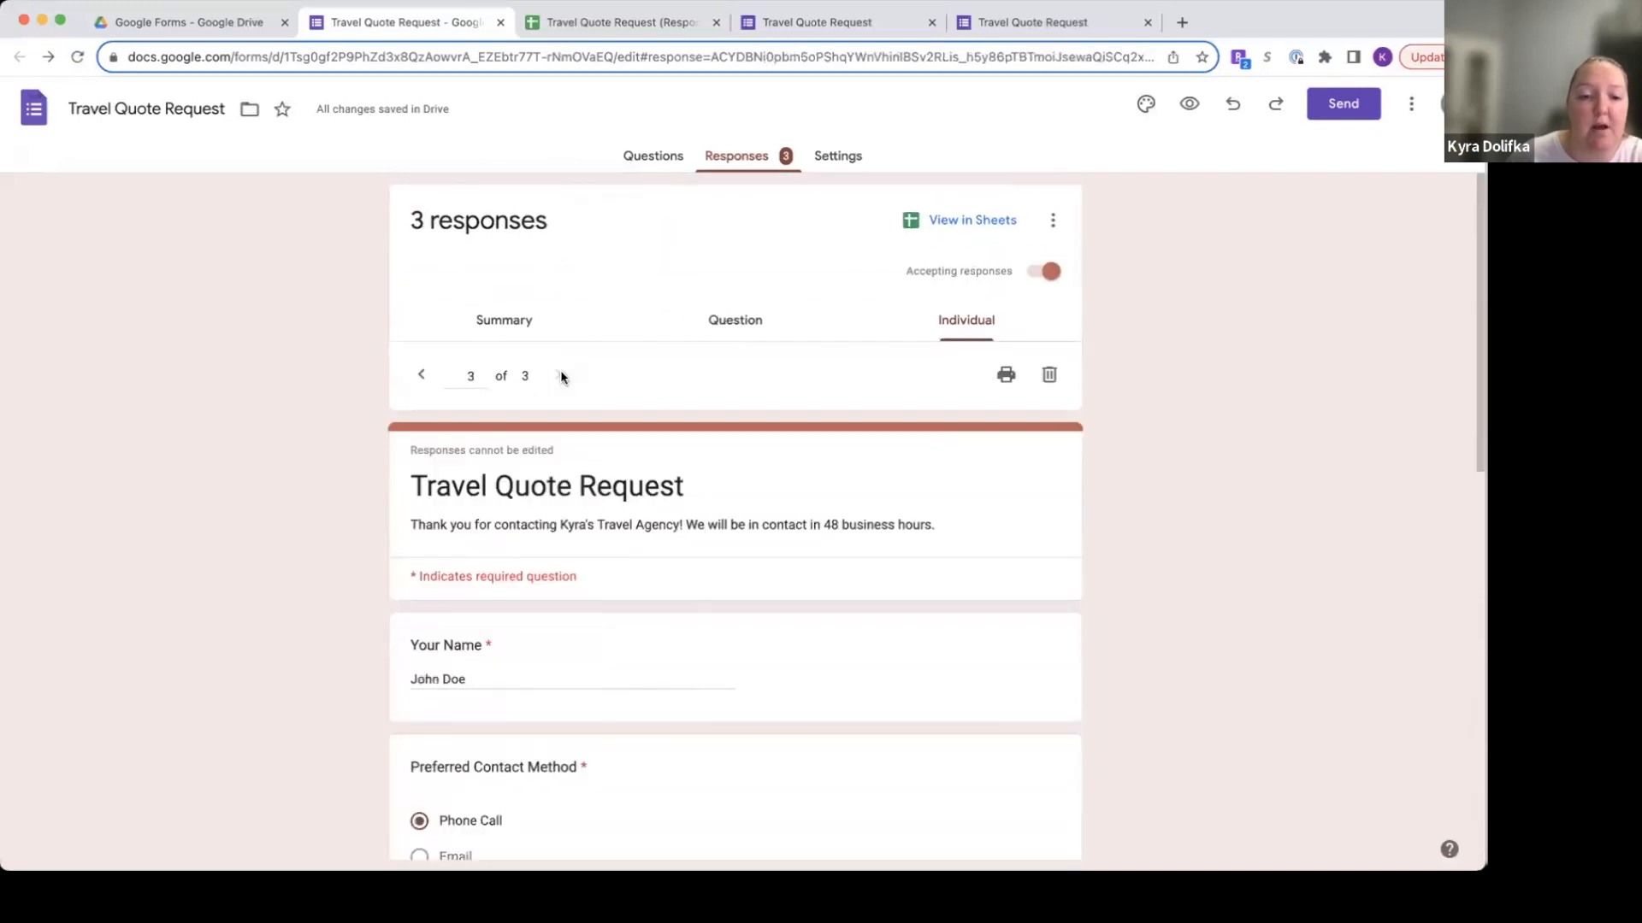
scroll(345, 630, "down", 4)
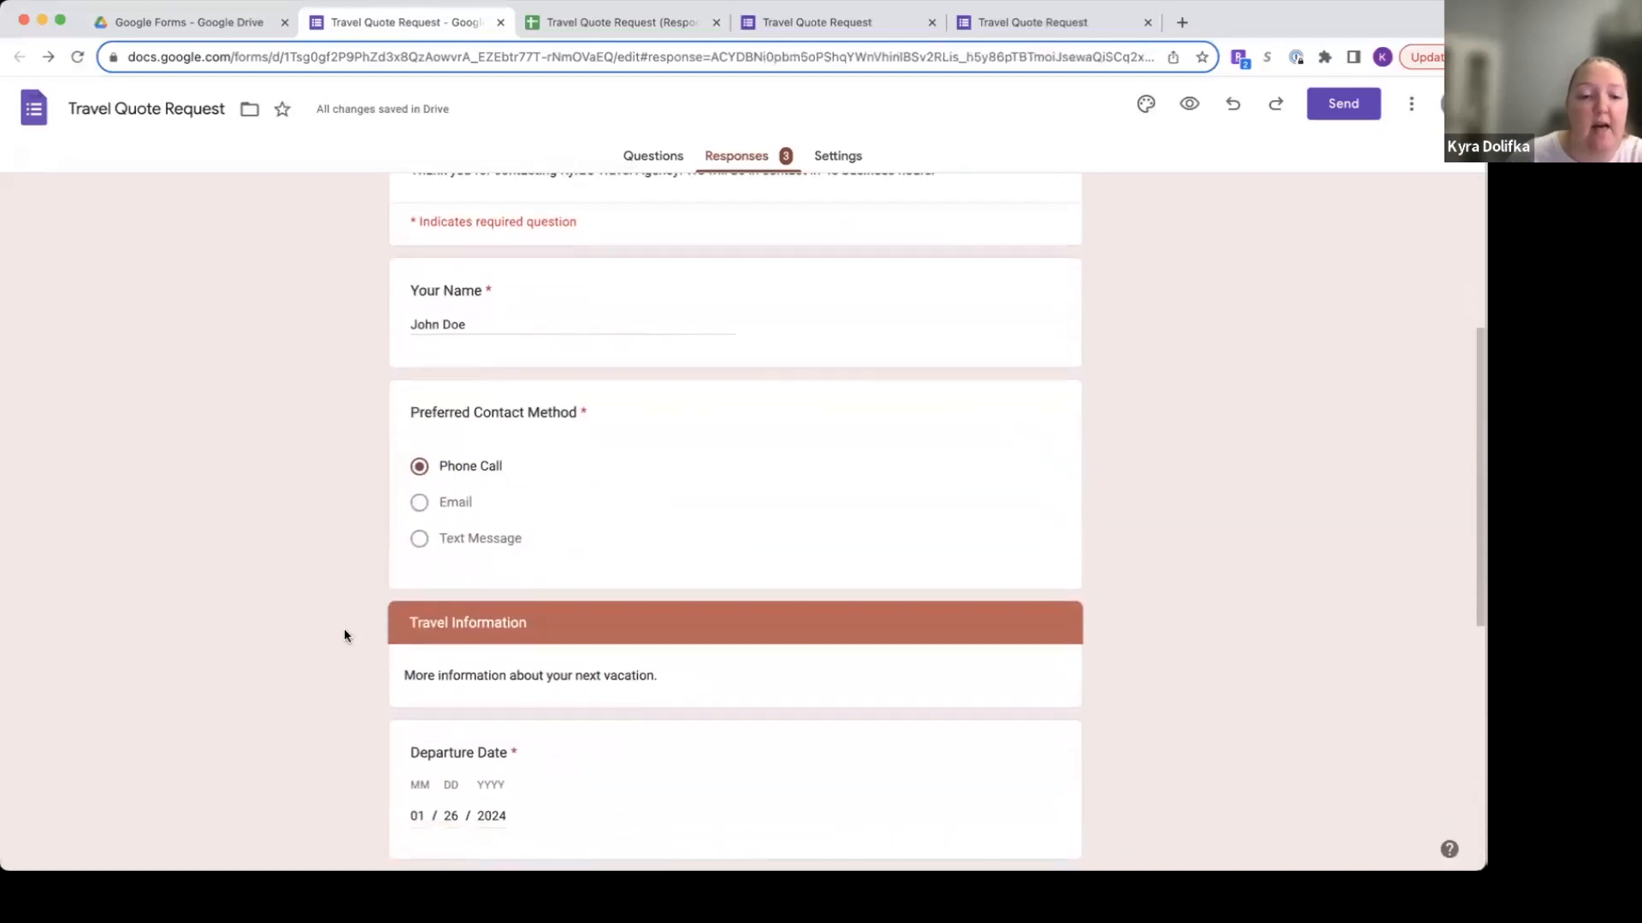
scroll(344, 633, "down", 6)
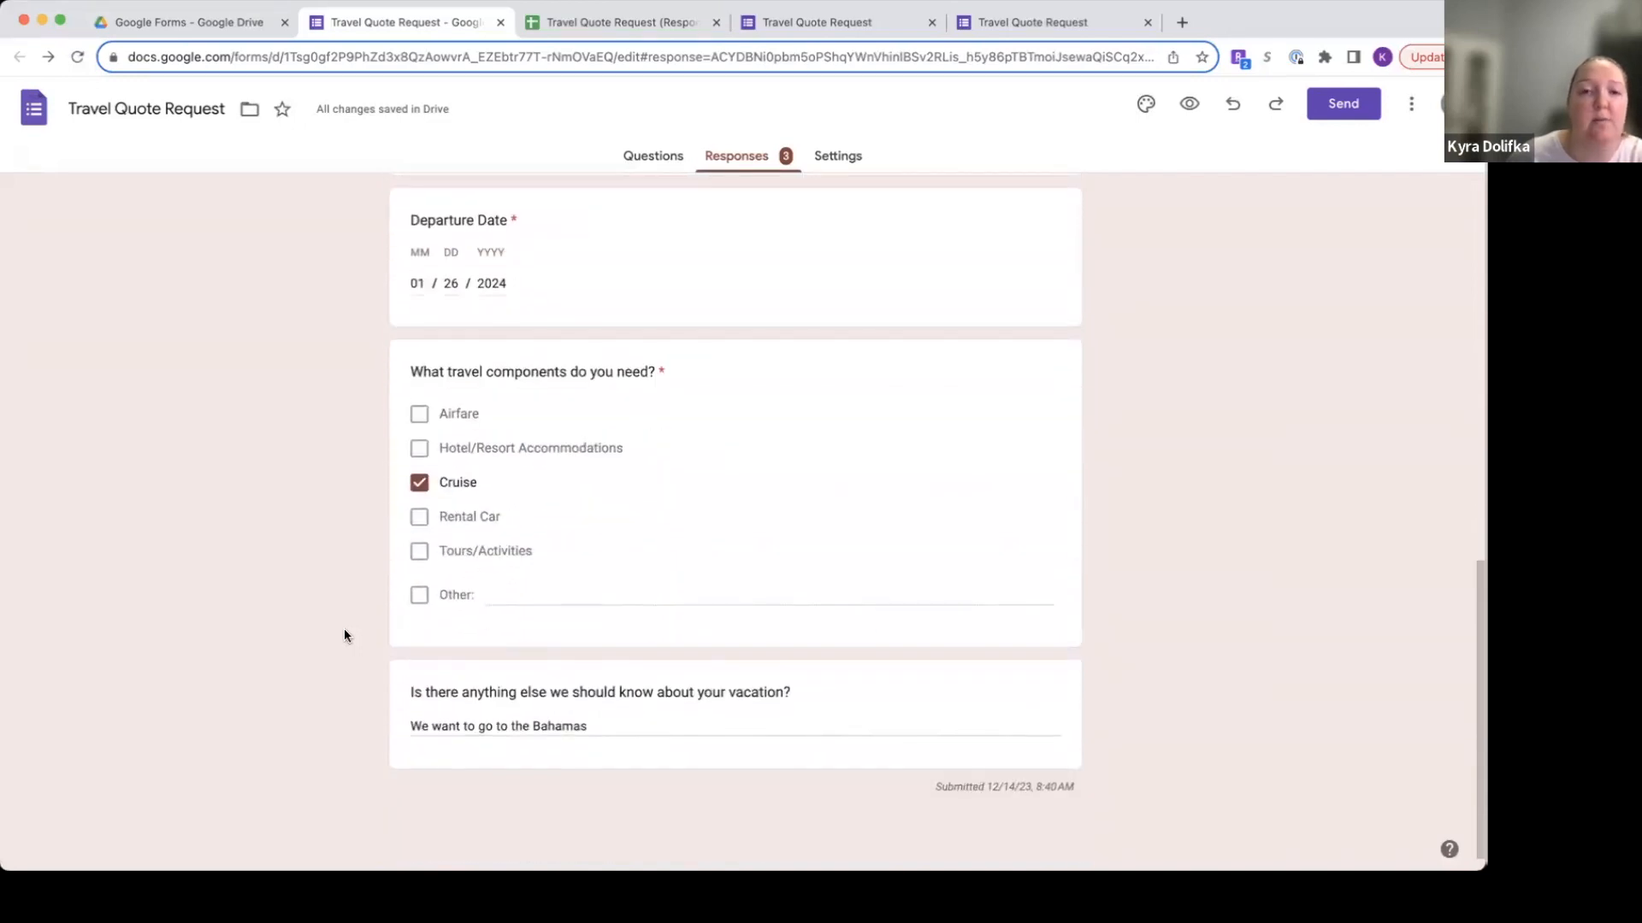
scroll(343, 635, "up", 10)
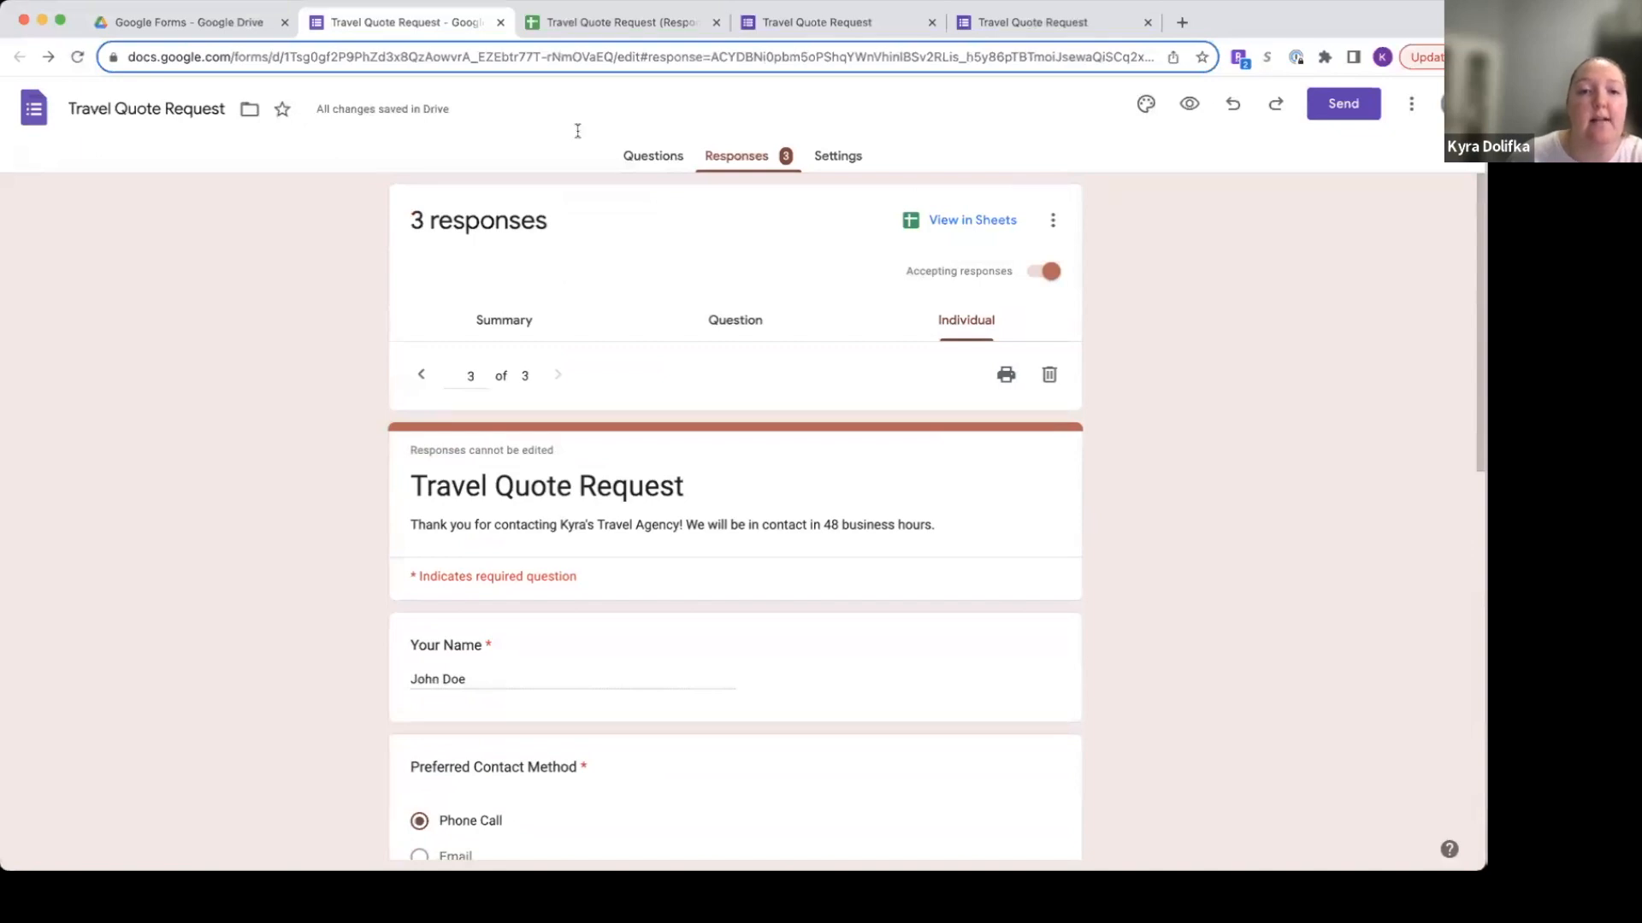
In the linked Travel Quote Request (Responses) spreadsheet, widen column E so the travel components text fits.
left_click(622, 23)
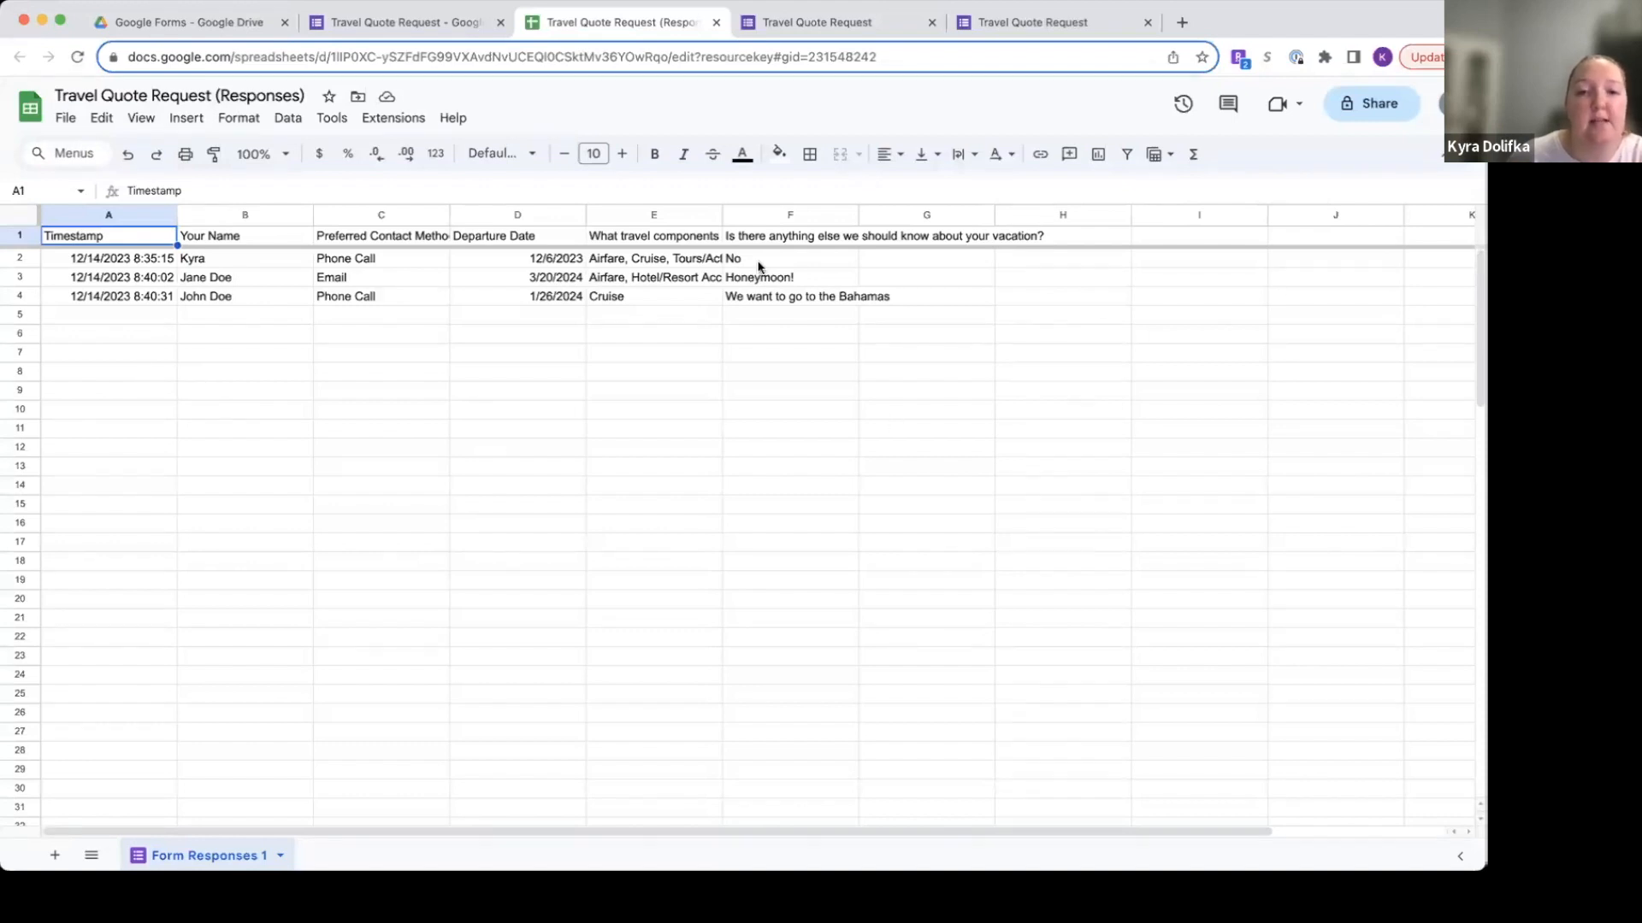
left_click_drag(724, 215, 922, 211)
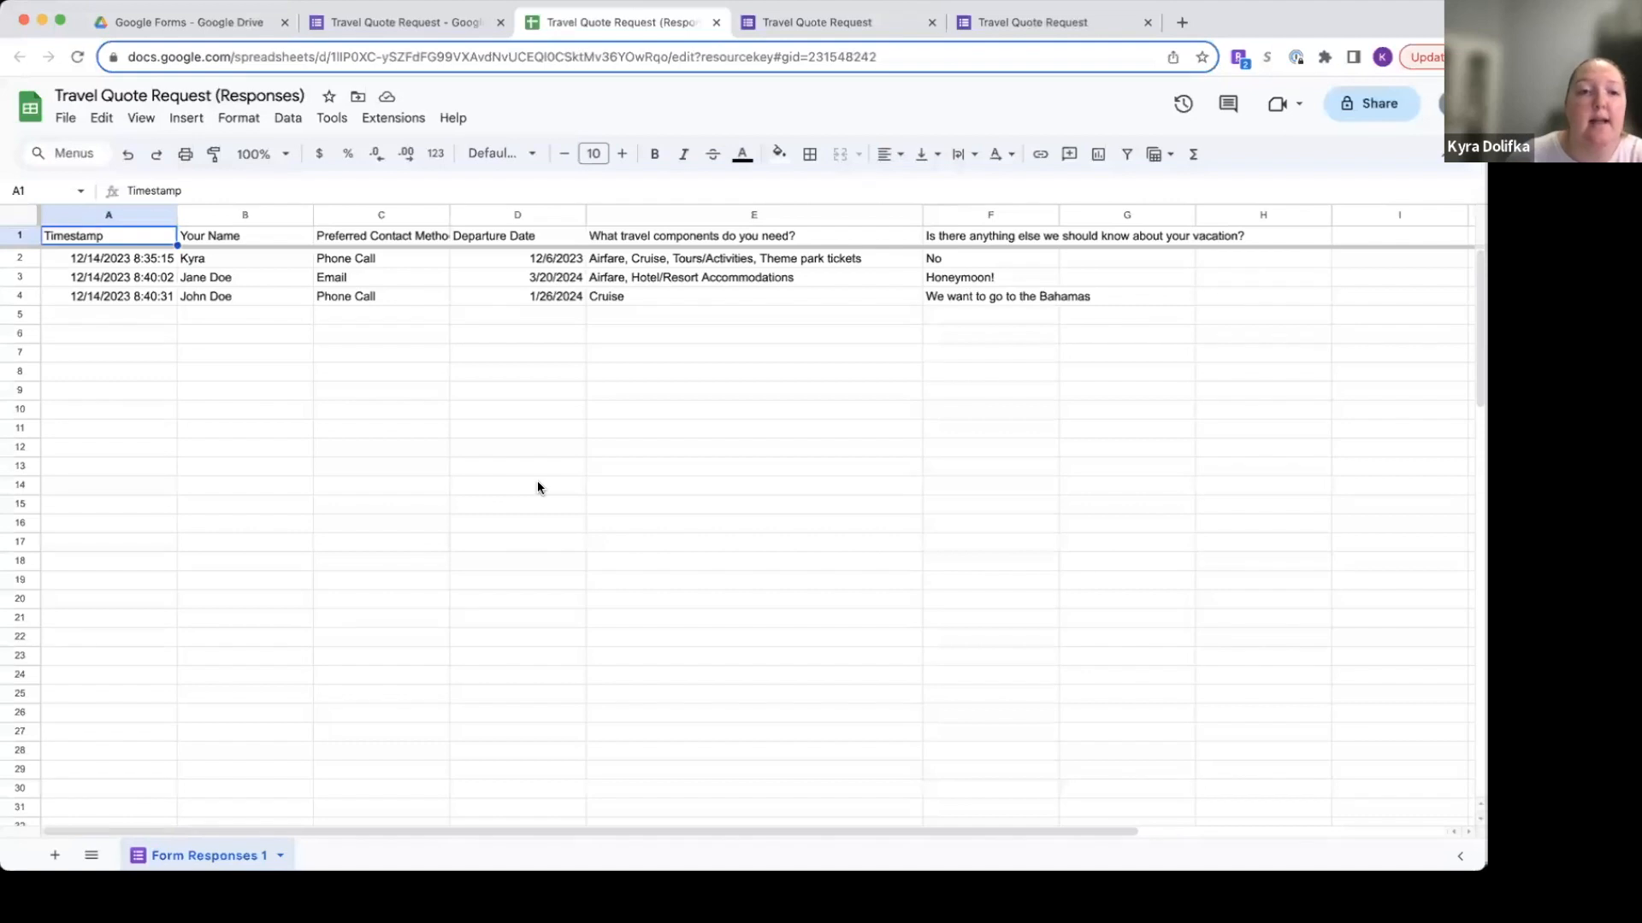
Return to the form's responses and check the extra response options, including email notifications for new responses.
left_click(404, 24)
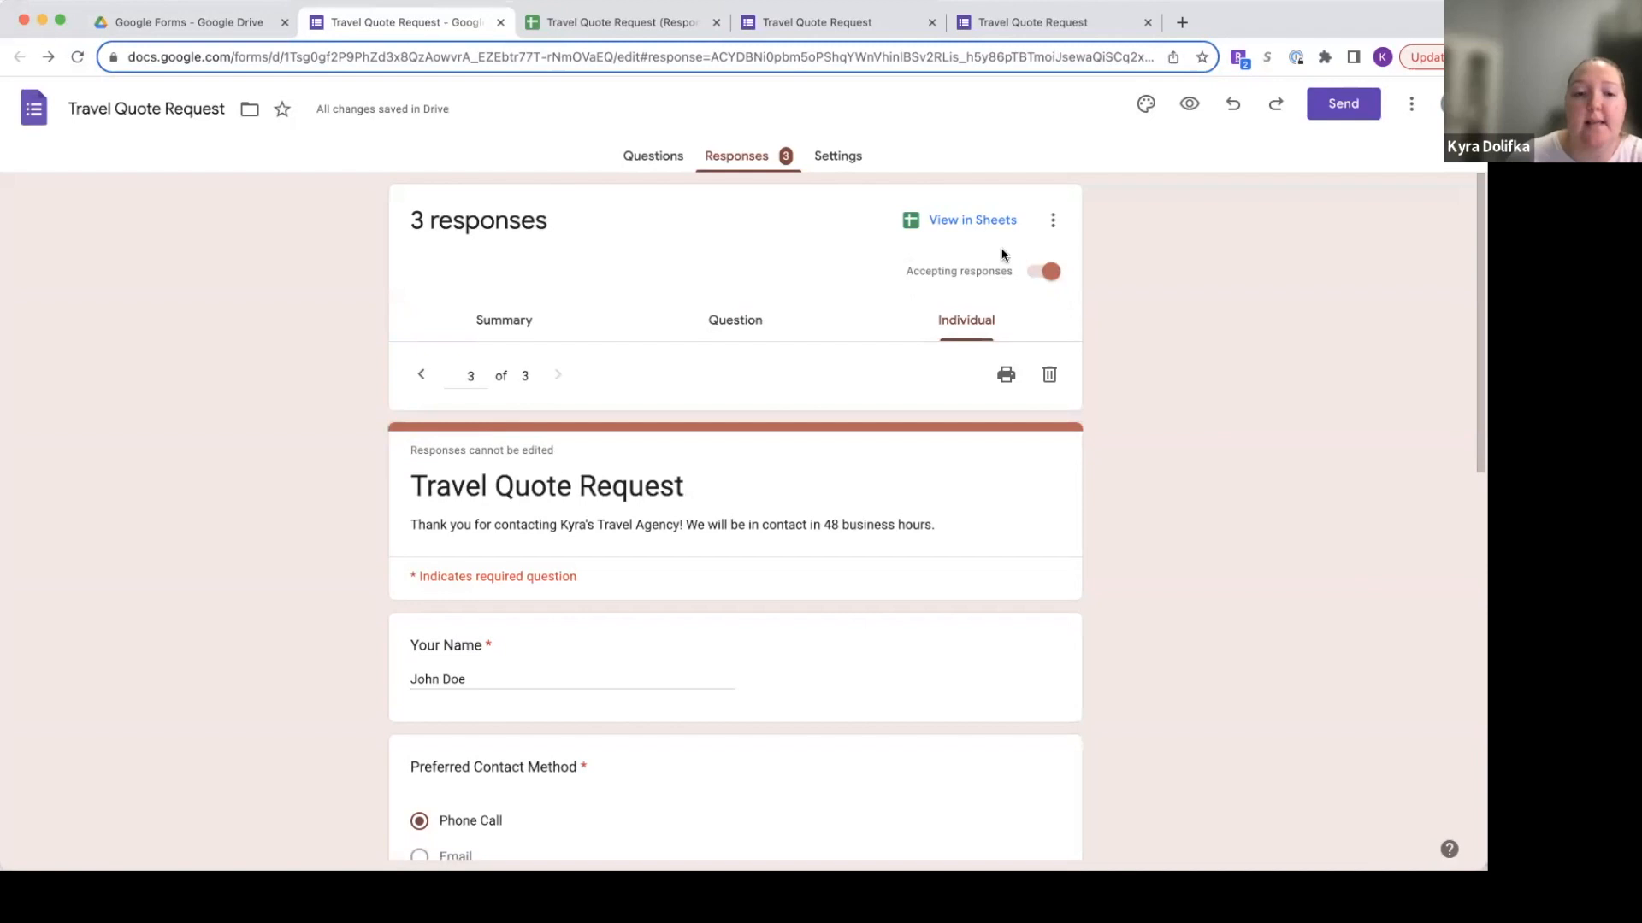
left_click(1049, 236)
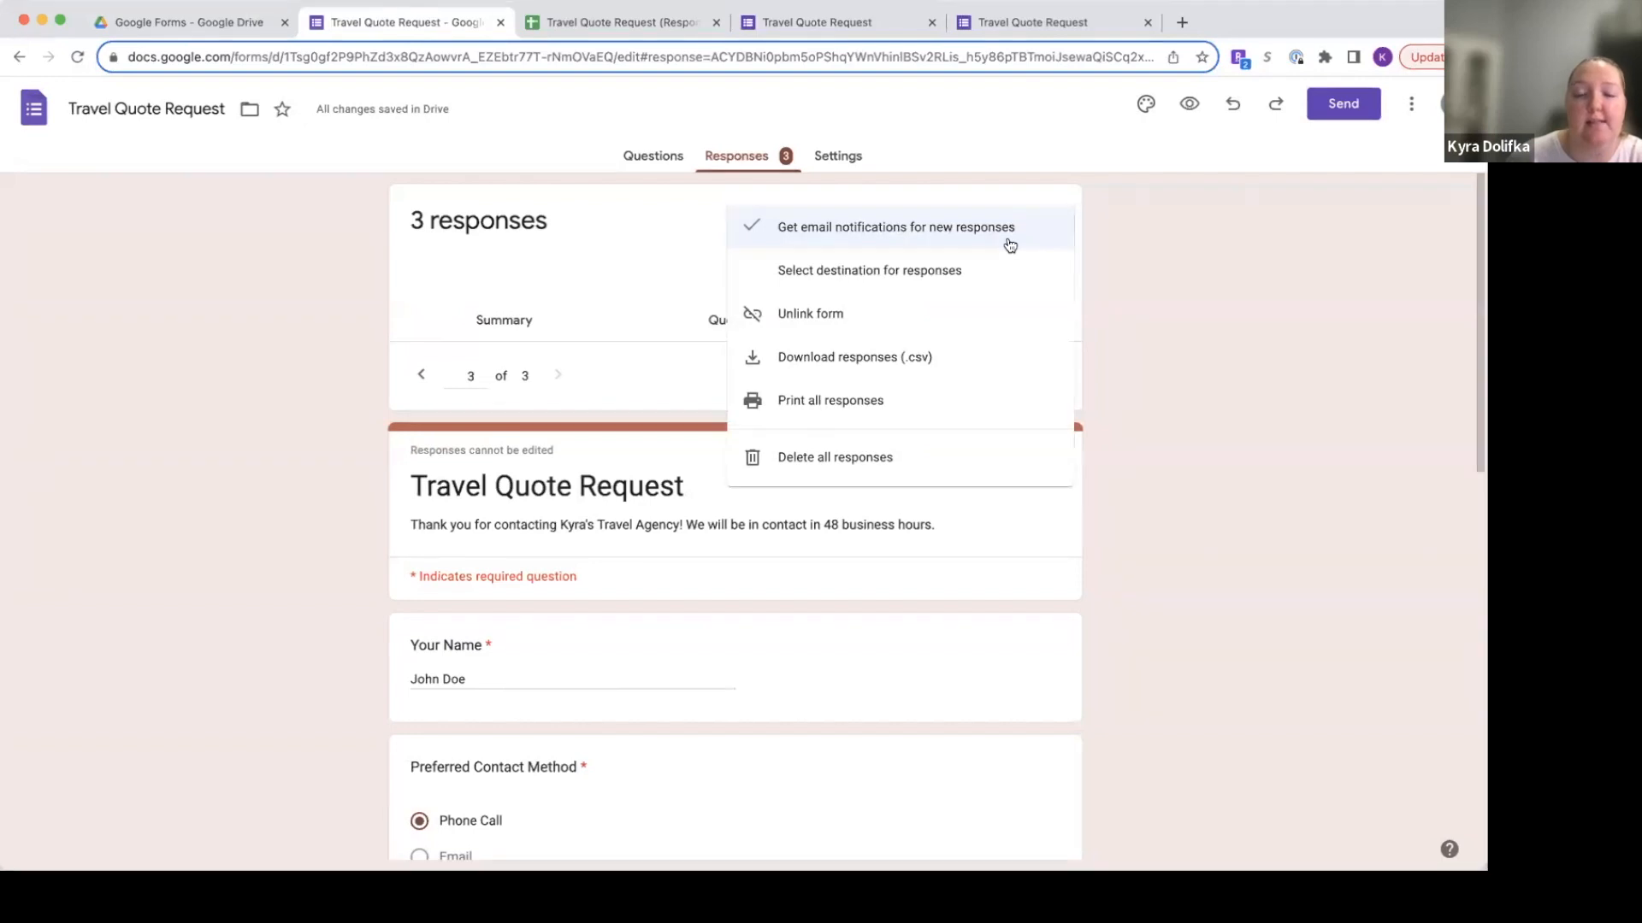
left_click(1169, 265)
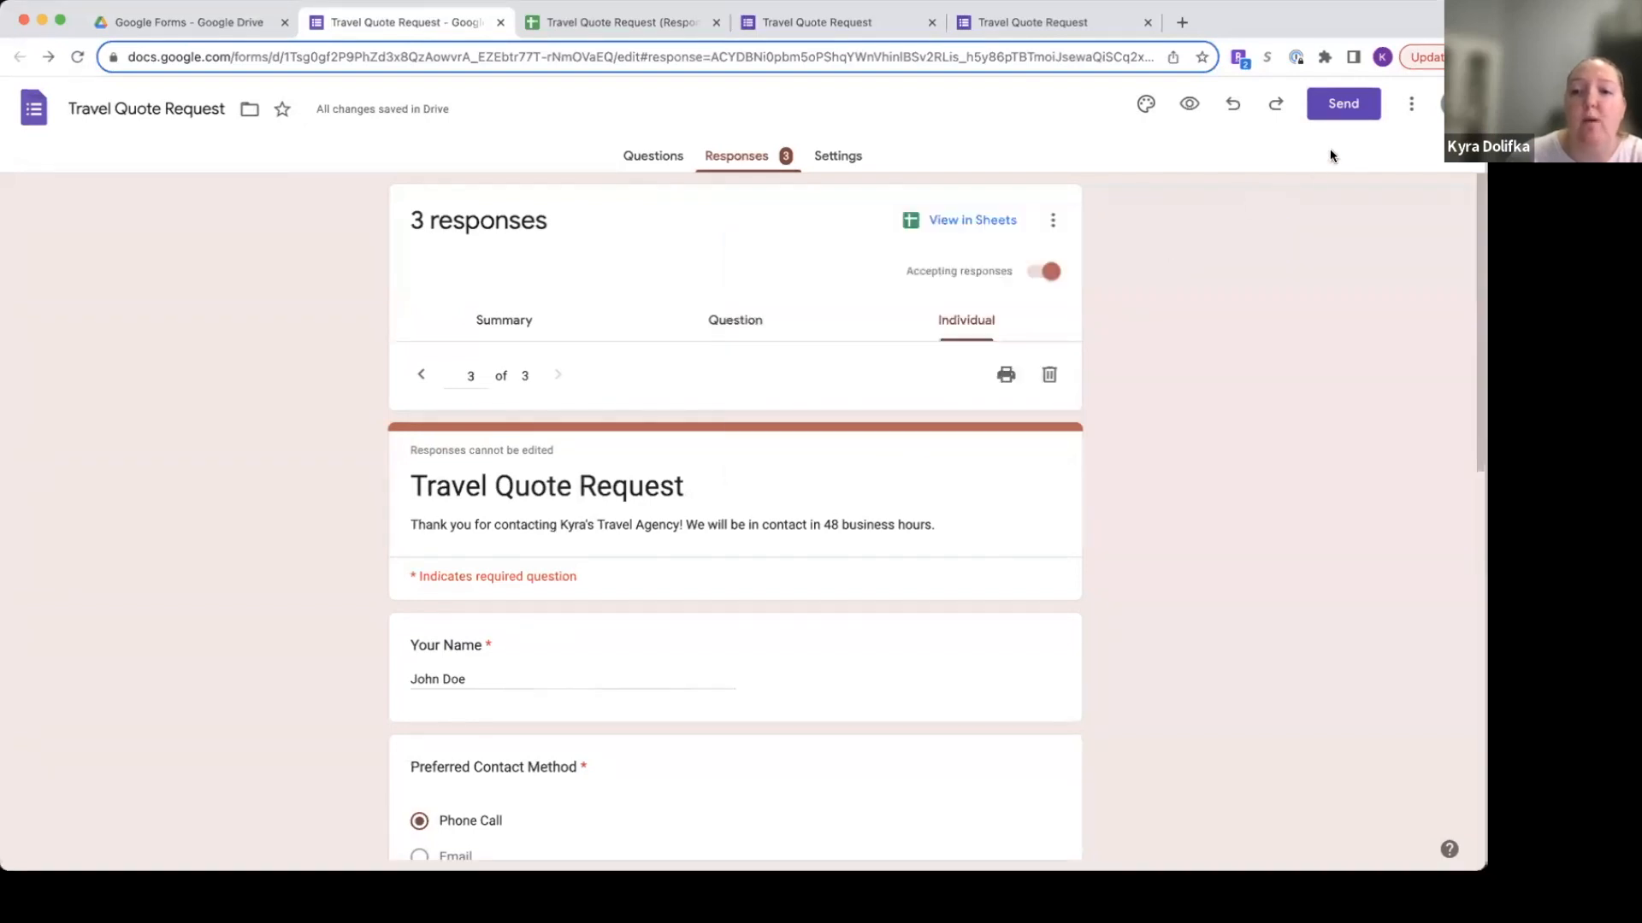
Bring up the form's sharing link in the Send form dialog and shorten its URL.
left_click(1359, 116)
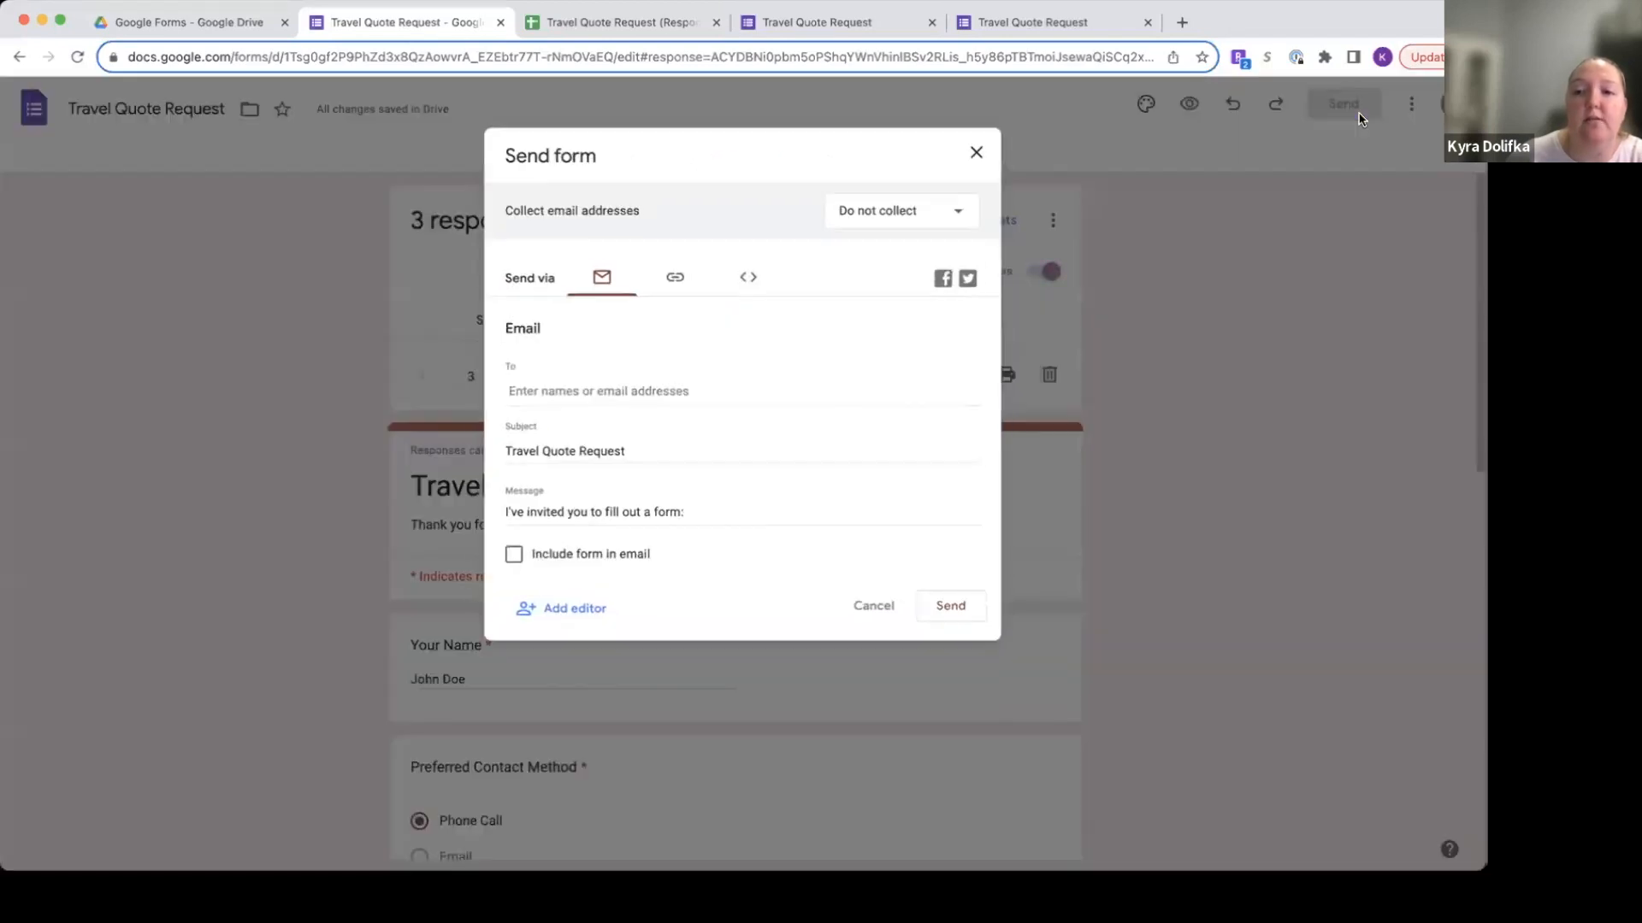
left_click(673, 275)
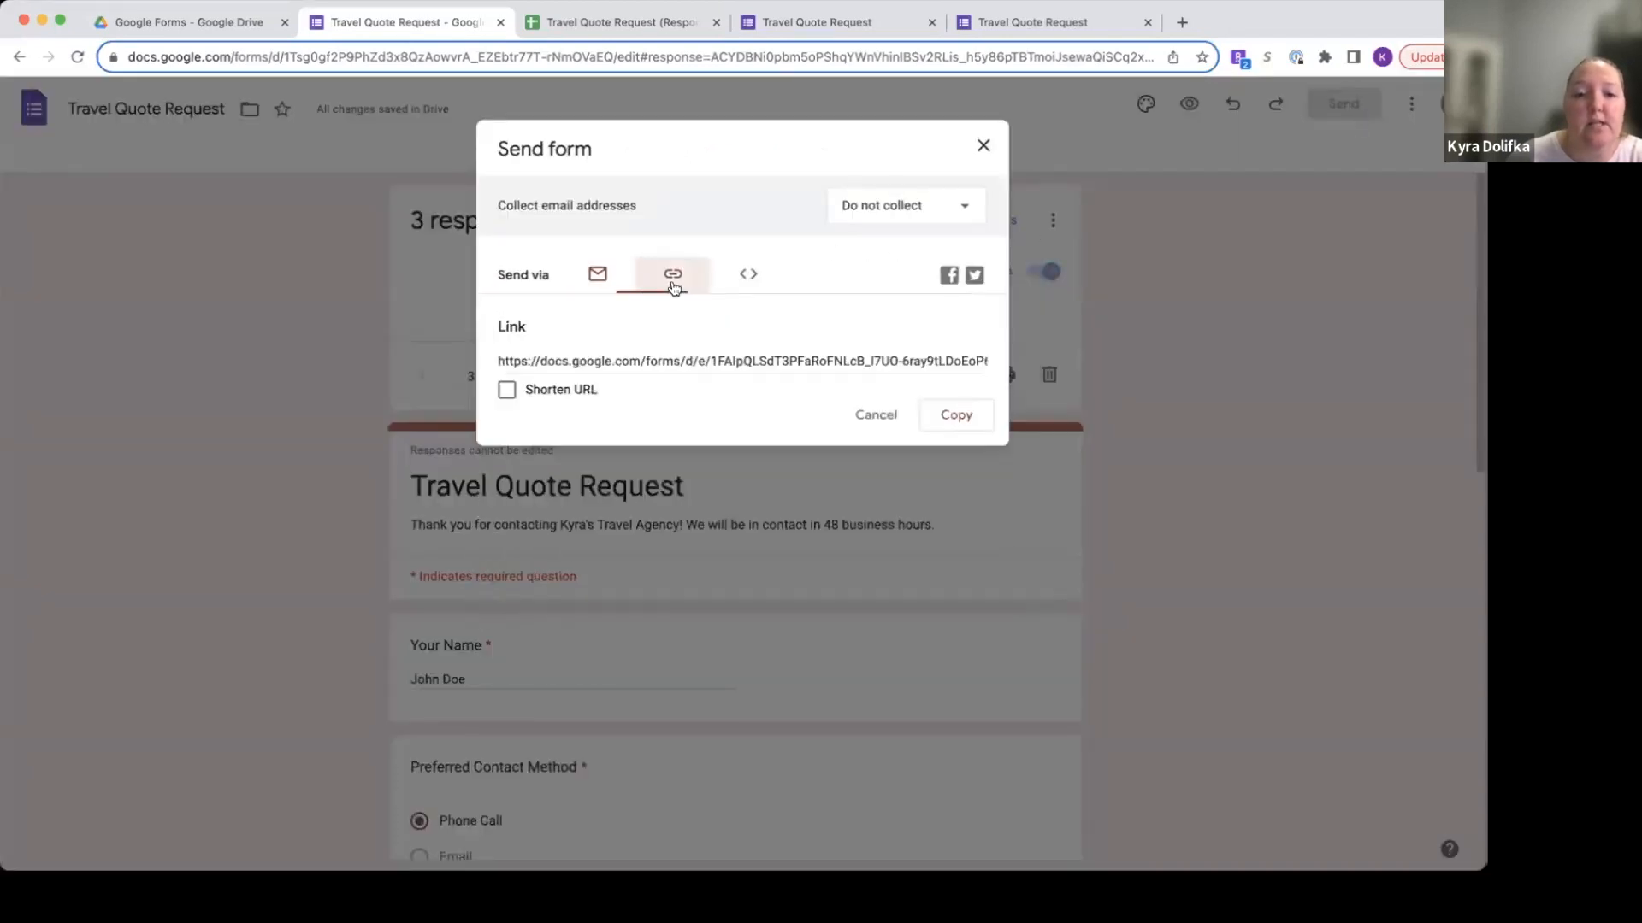
left_click(506, 391)
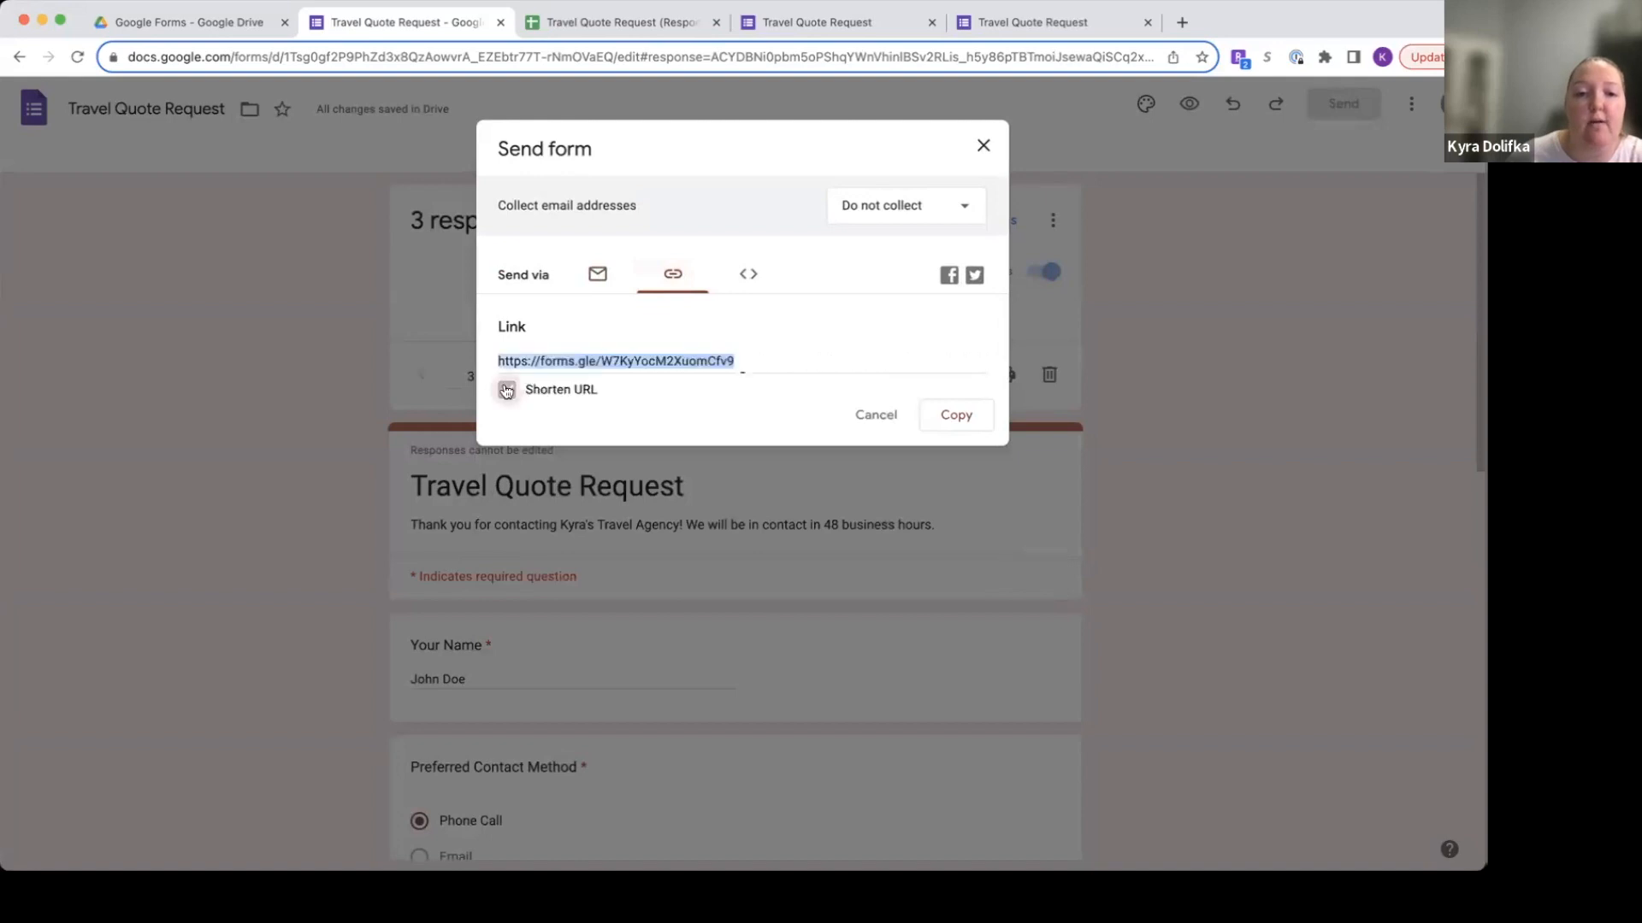